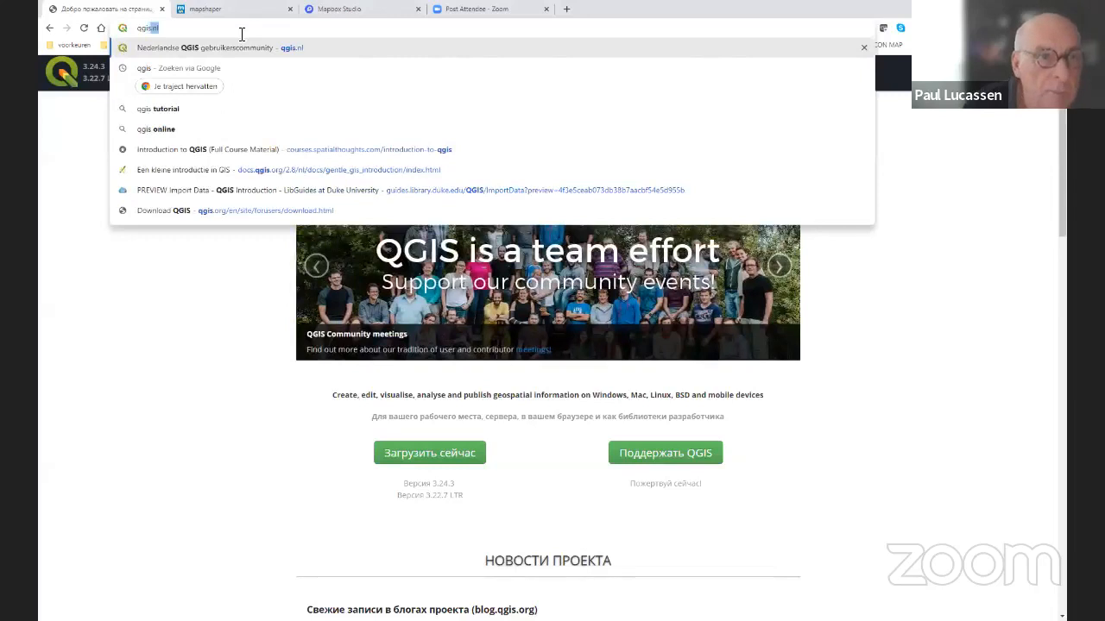
# - Search the web for qgis, open the QGIS project site and view its page of Windows installers
pyautogui.press('Delete')
pyautogui.press('Return')
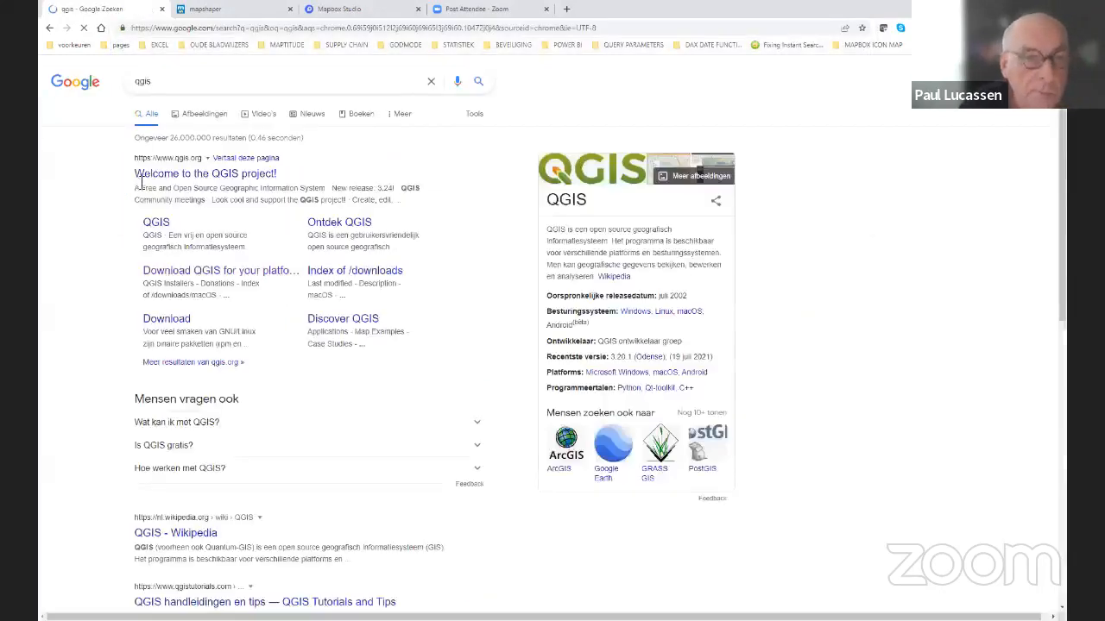
pyautogui.click(231, 177)
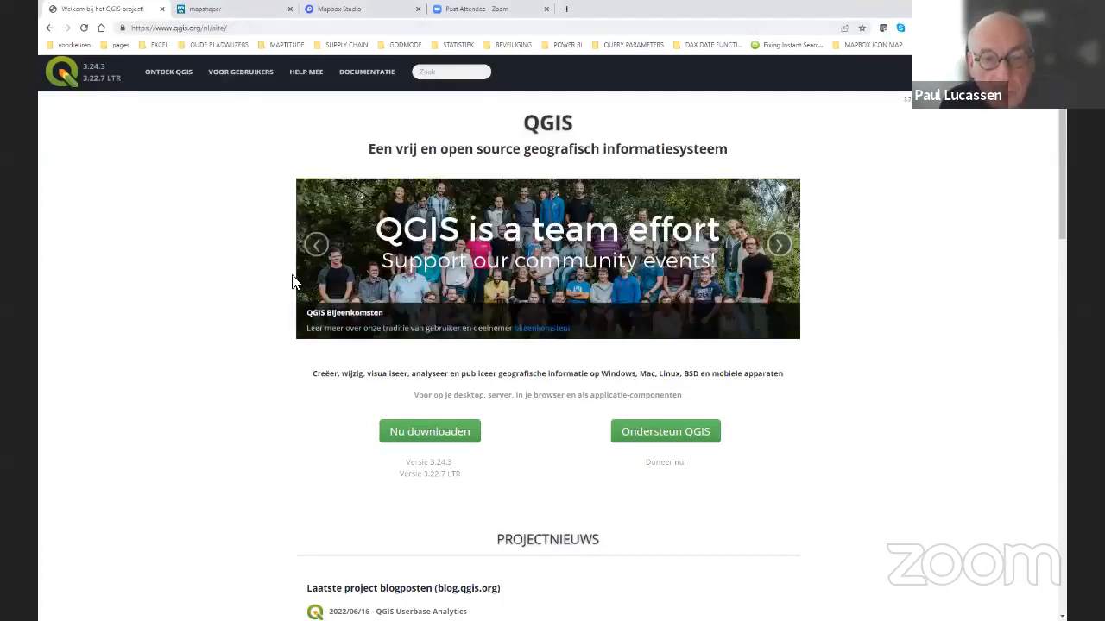
pyautogui.click(440, 434)
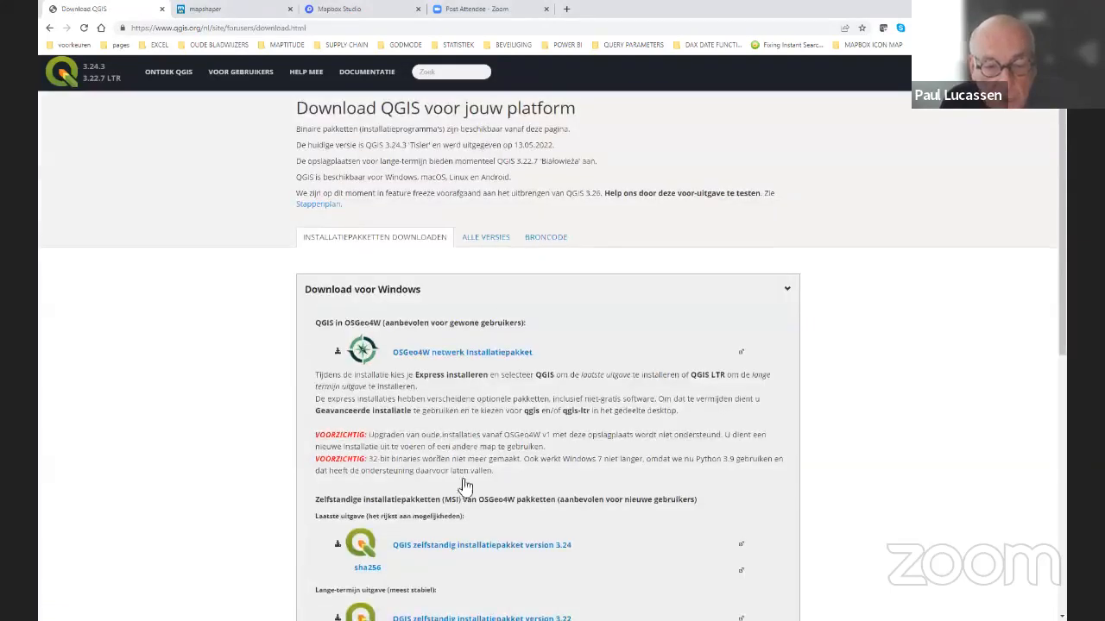
pyautogui.scroll(-1, 465, 486)
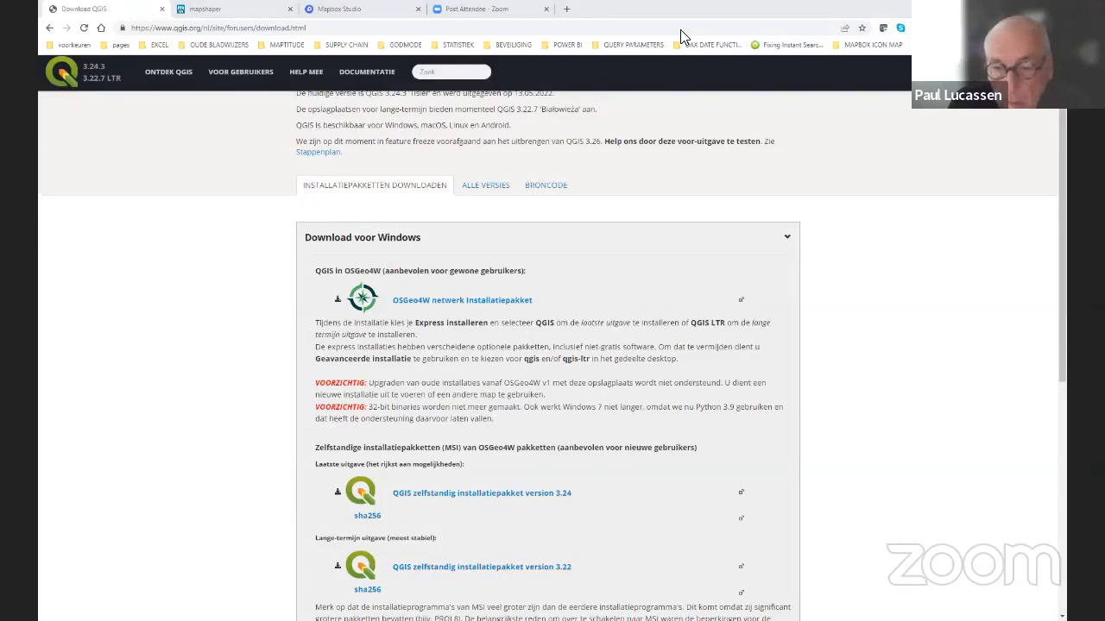
# - Switch to QGIS and enter busstop as the preset and baku as the area of a QuickOSM quick query
pyautogui.hotkey('alt', 'Tab')
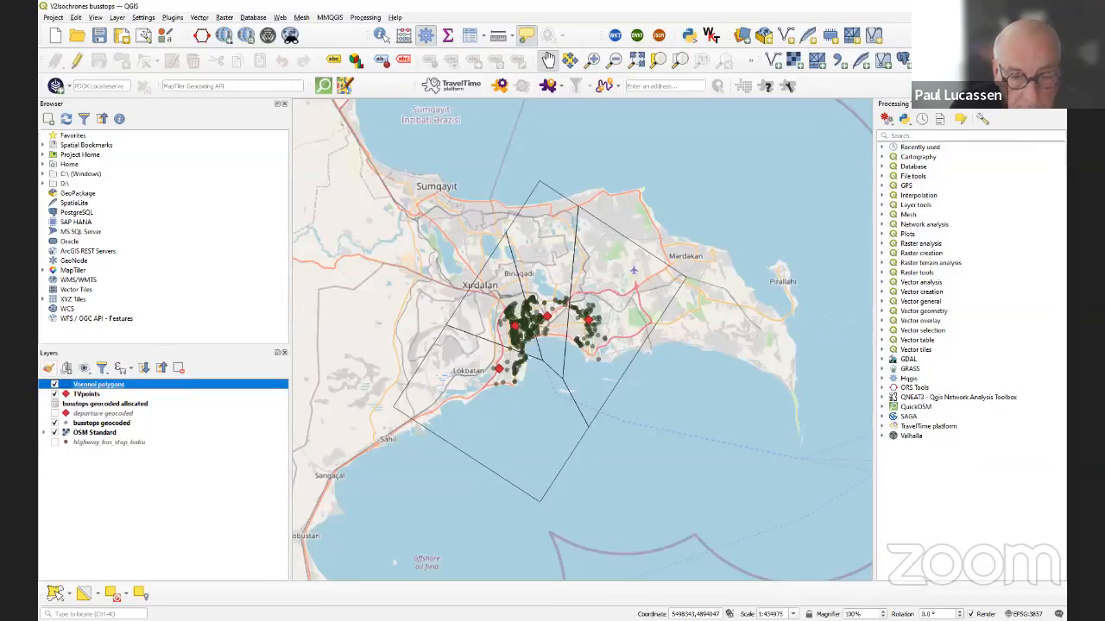
pyautogui.hotkey('alt', 'Tab')
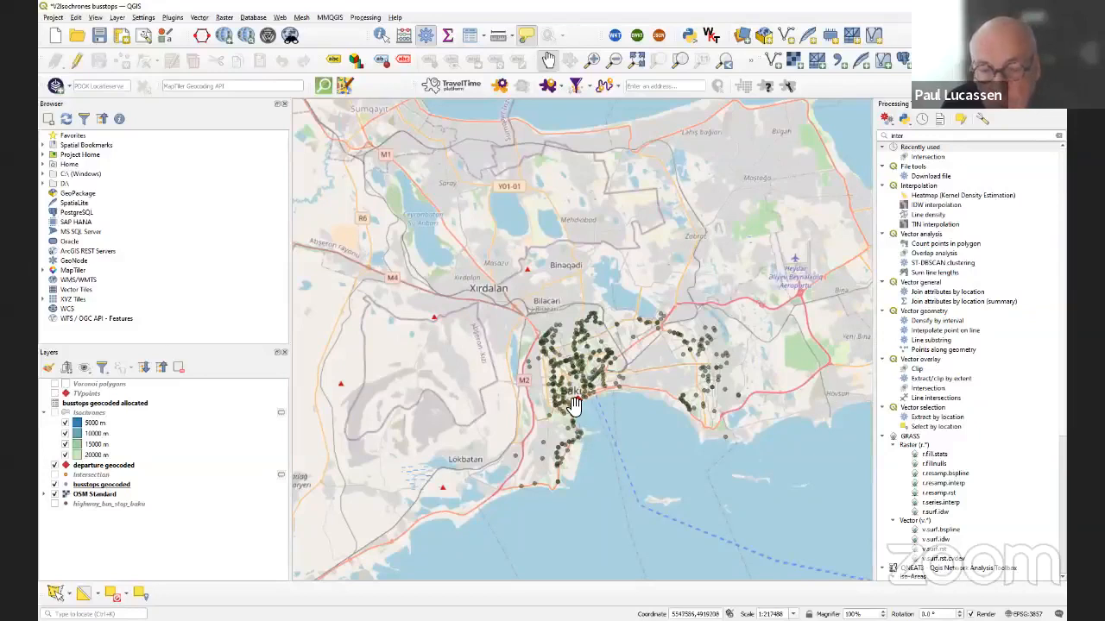
pyautogui.moveTo(575, 407)
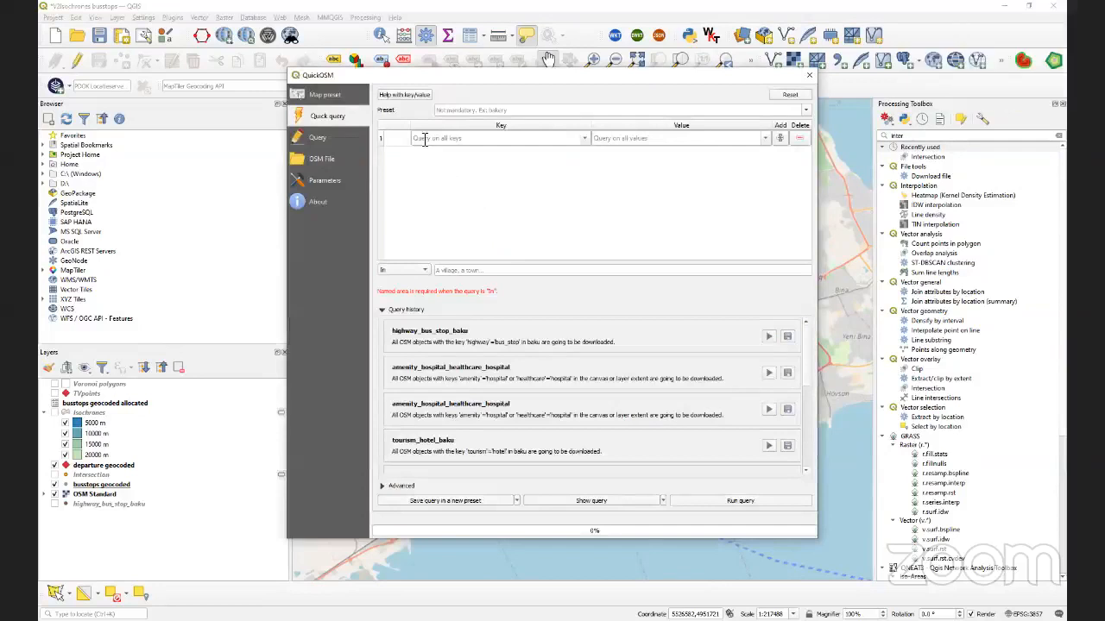
pyautogui.click(520, 110)
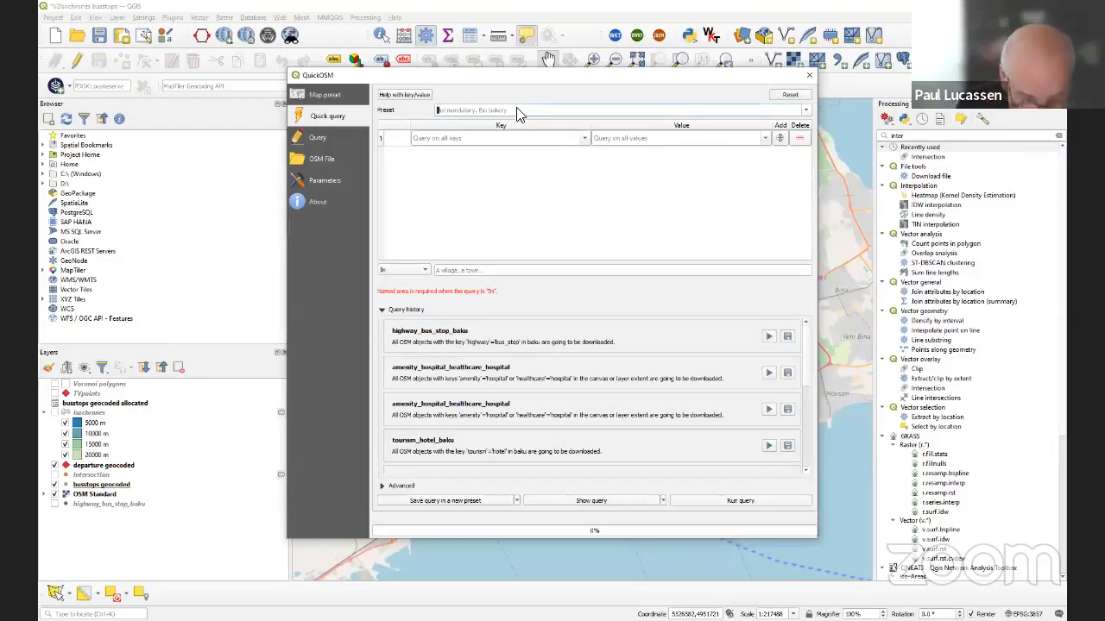
pyautogui.write('busstop')
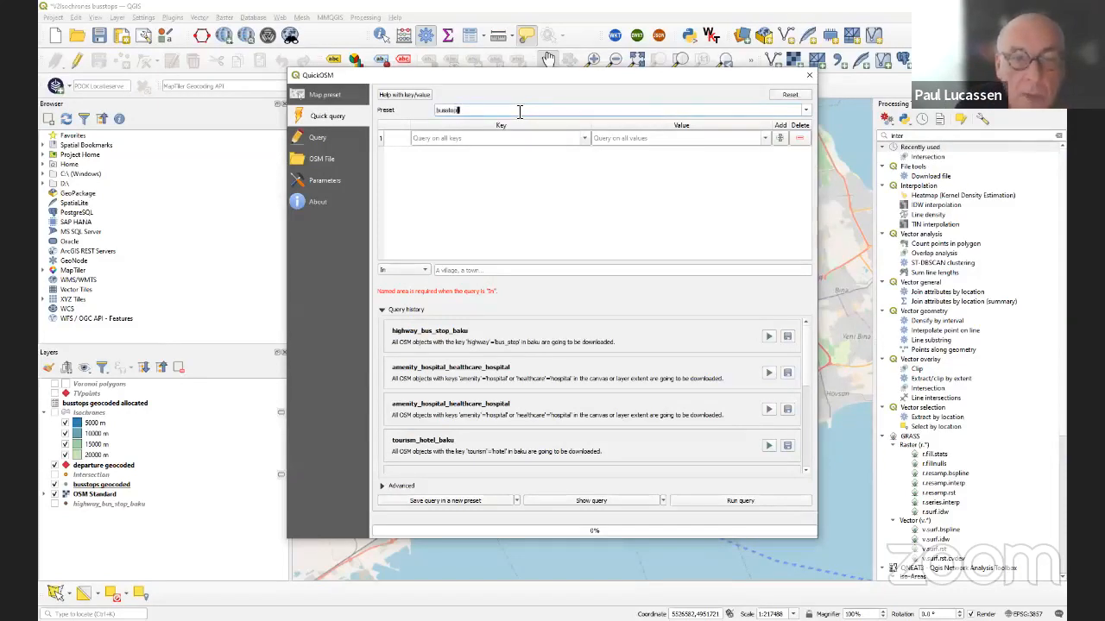
pyautogui.click(508, 273)
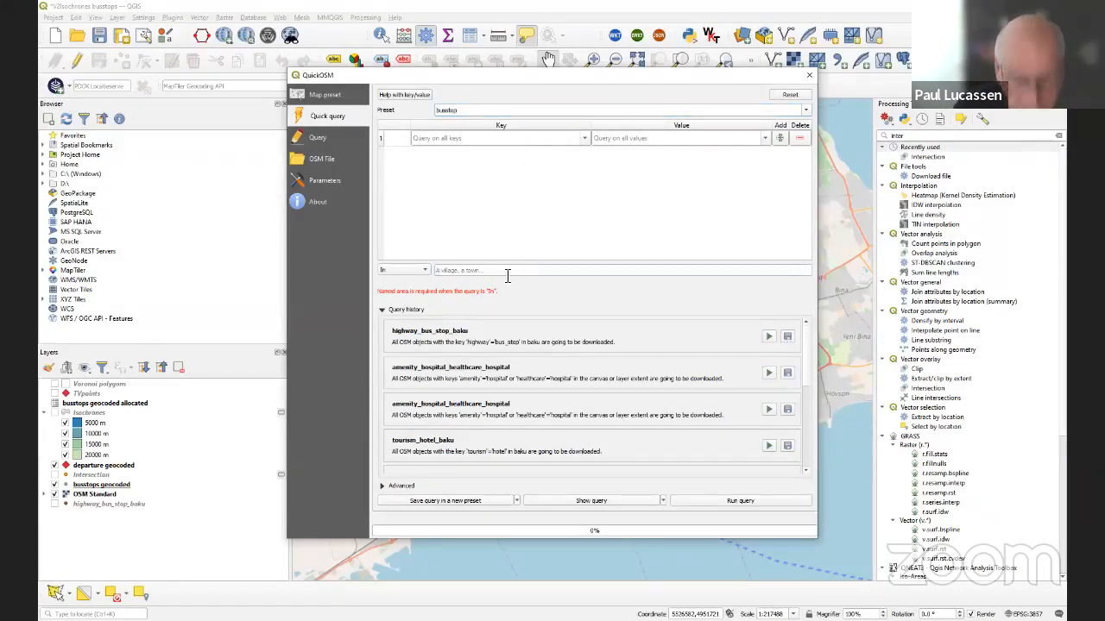
pyautogui.write('baku')
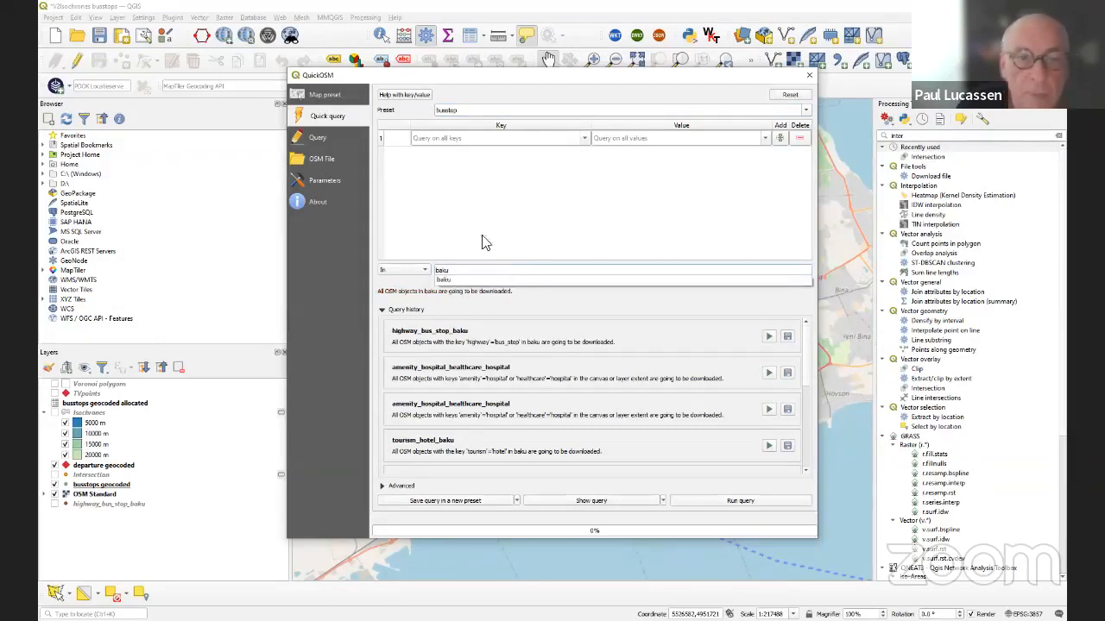
# - Correct the query preset to bus stop and choose the Transport/Public Transport (Legacy)/Bus Stop preset
pyautogui.doubleClick(446, 111)
pyautogui.press('Left')
pyautogui.press('Left')
pyautogui.press('Left')
pyautogui.press('Left')
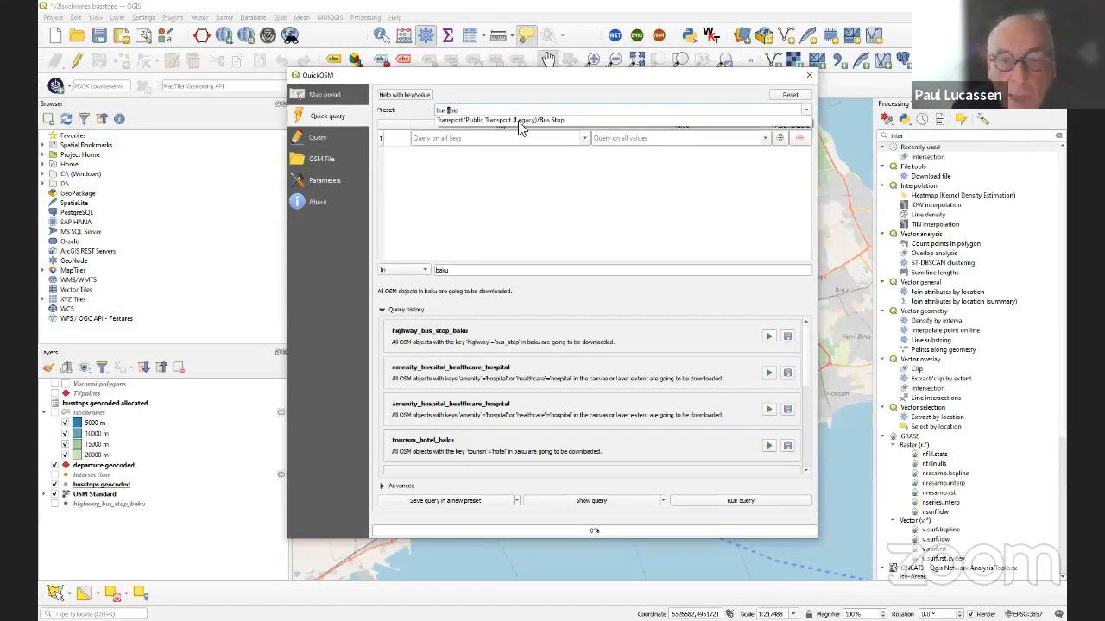
pyautogui.click(521, 120)
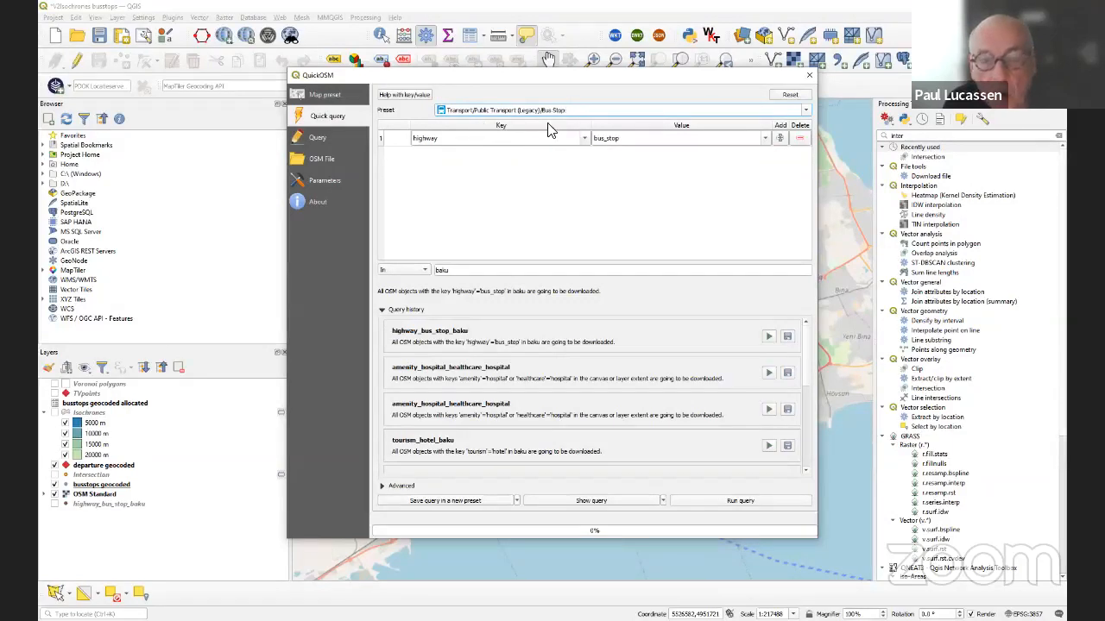
# - Keep the area mode on In, run the bus stop query for baku and close QuickOSM
pyautogui.click(427, 272)
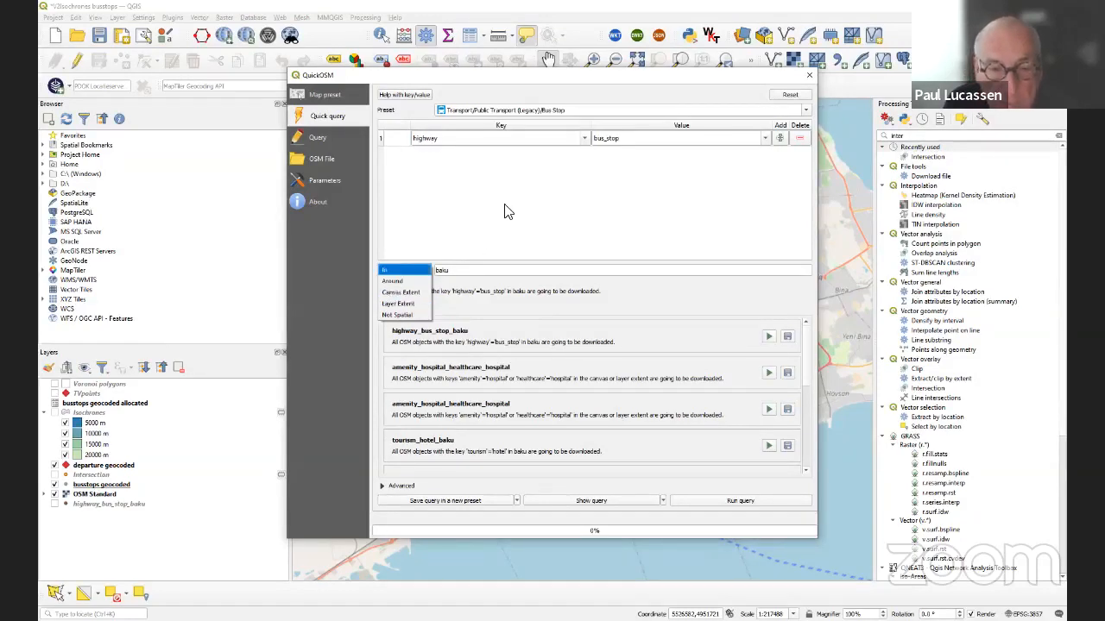
pyautogui.click(498, 241)
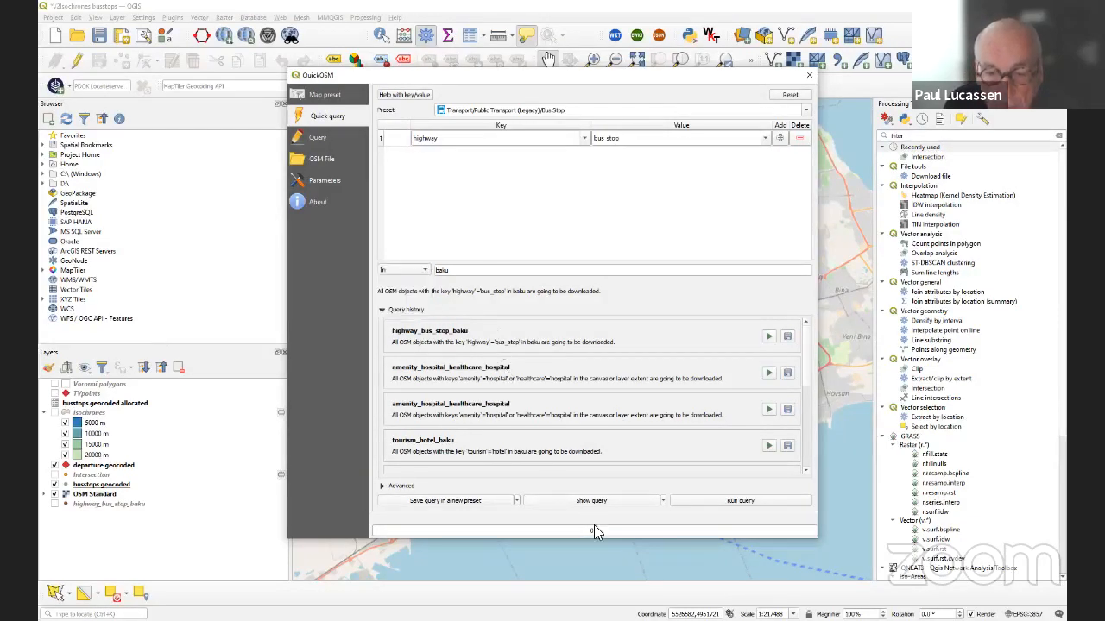
pyautogui.click(702, 506)
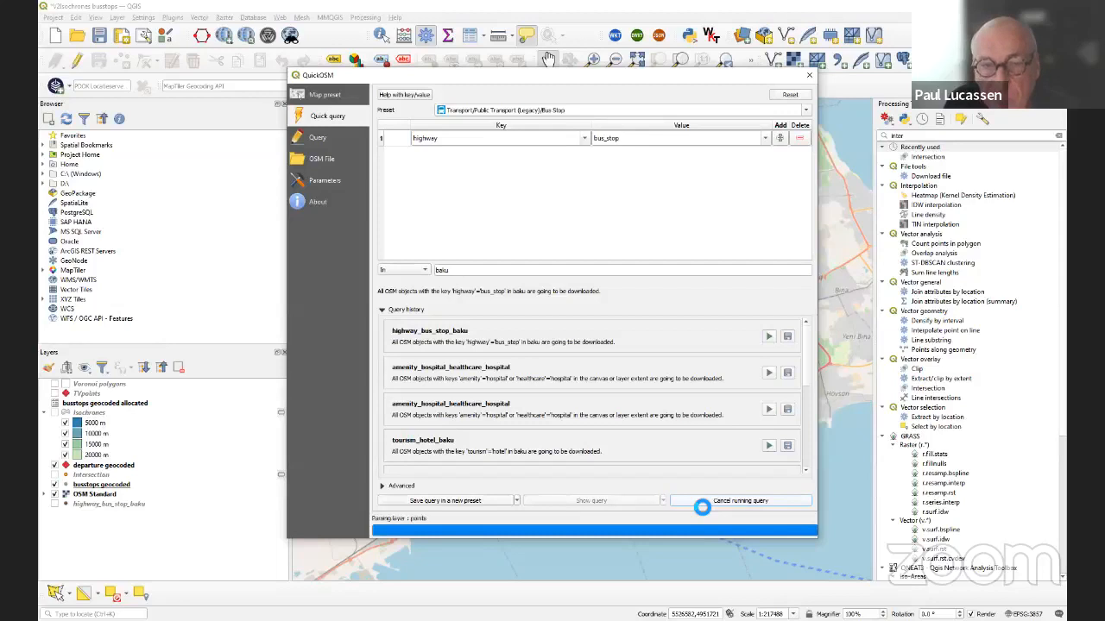
pyautogui.click(810, 84)
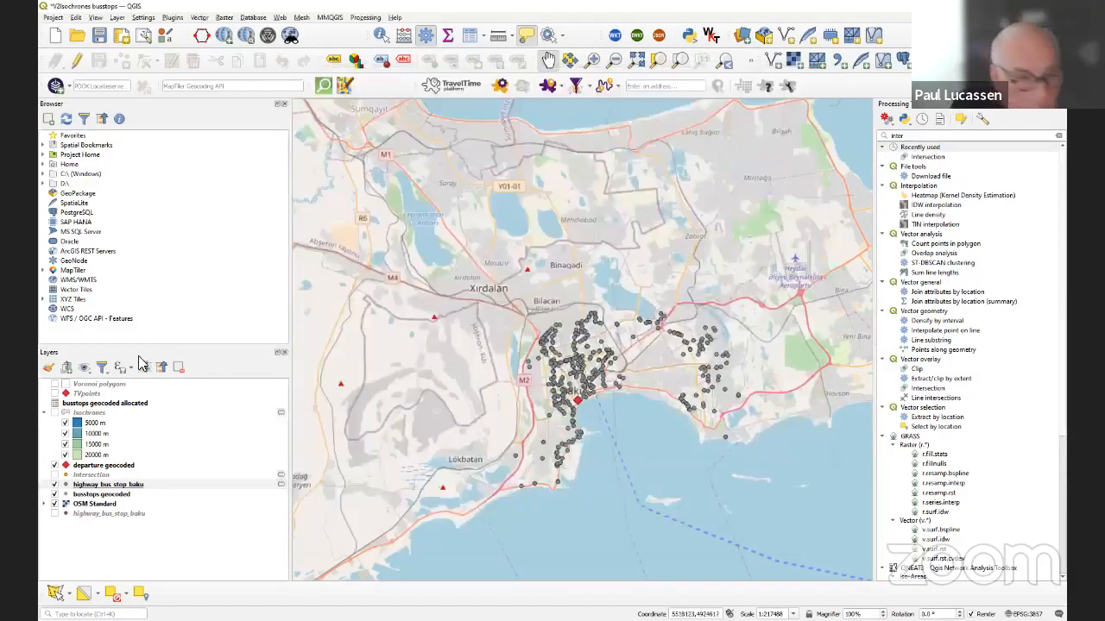
# - Hide the busstops geocoded layer and toggle the downloaded highway_bus_stop_baku layer to inspect its stops on the map
pyautogui.click(53, 484)
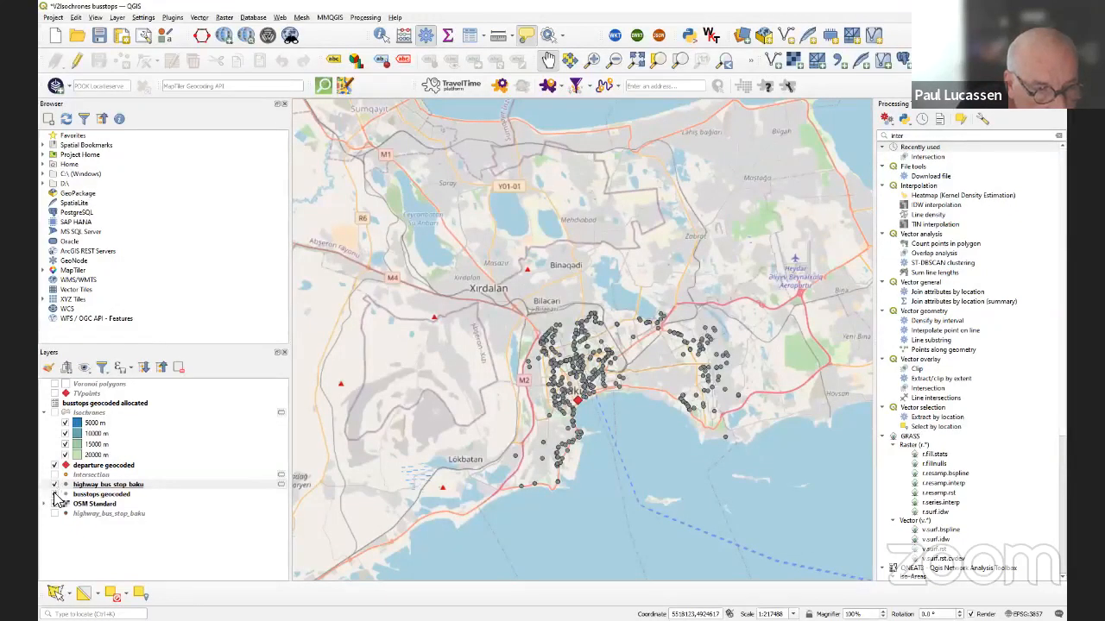
pyautogui.click(54, 485)
pyautogui.click(54, 485)
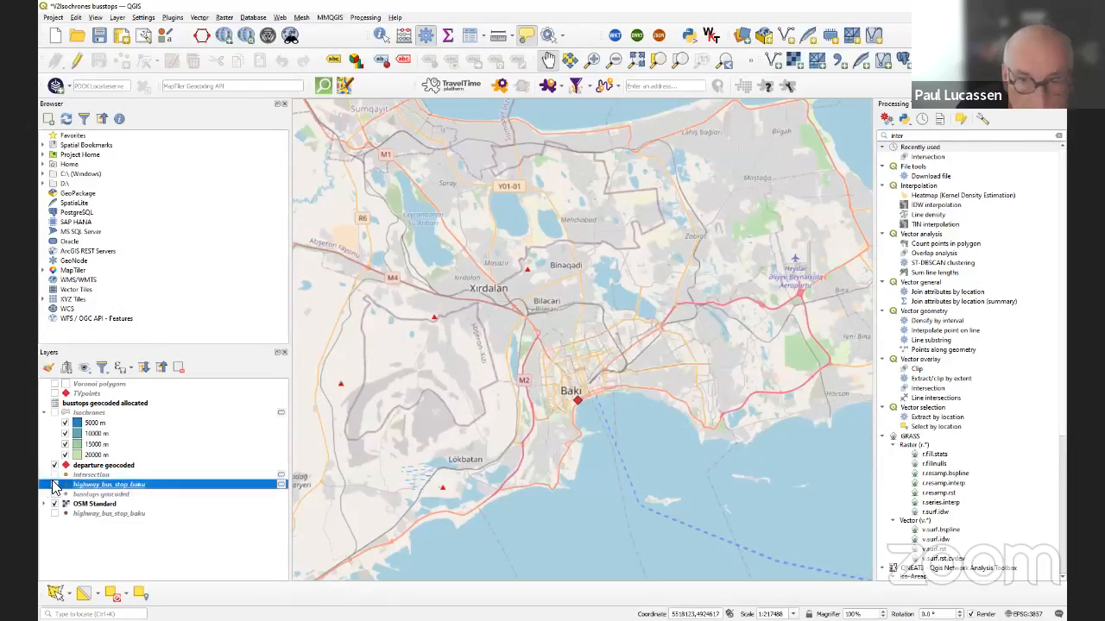
pyautogui.click(54, 485)
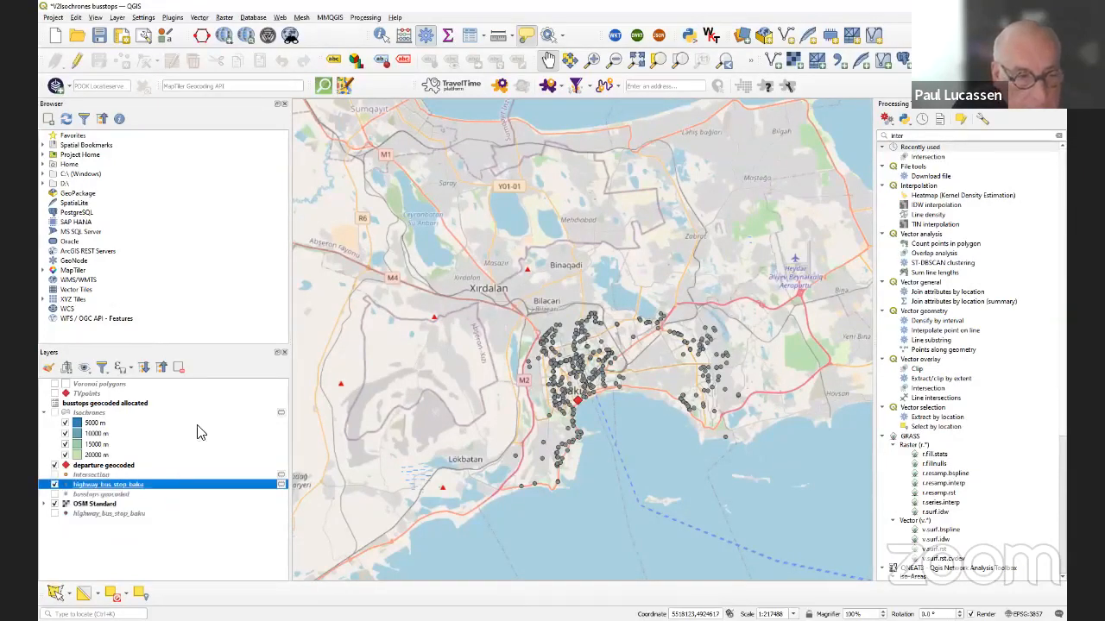
# - Show the busstops geocoded and TVpoints layers, and hide highway_bus_stop_baku and departure geocoded
pyautogui.click(54, 494)
pyautogui.click(55, 484)
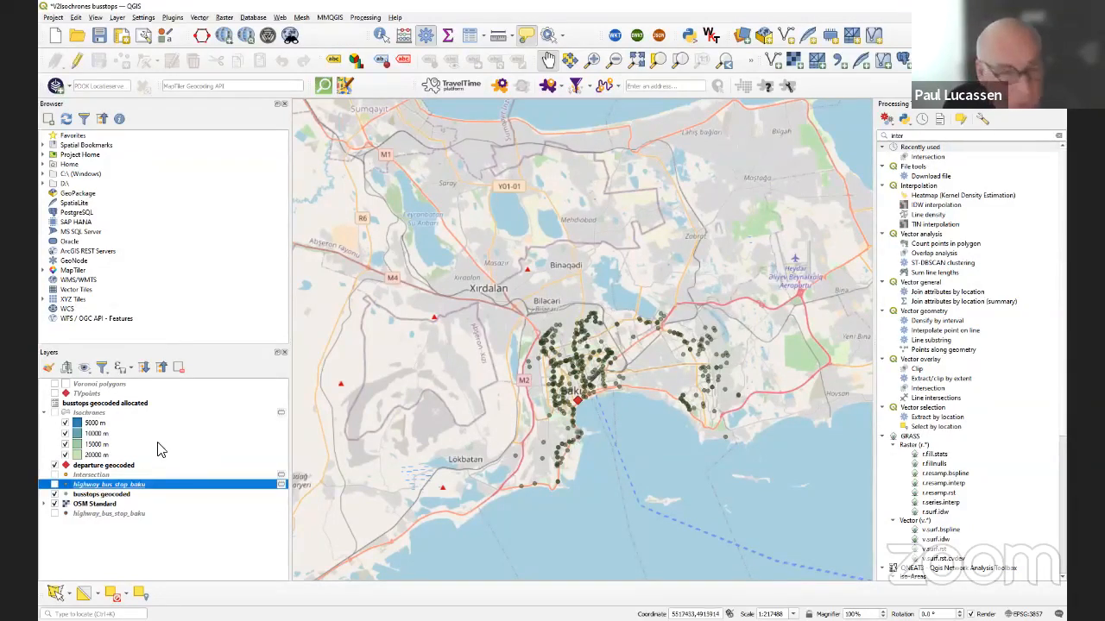
pyautogui.click(54, 393)
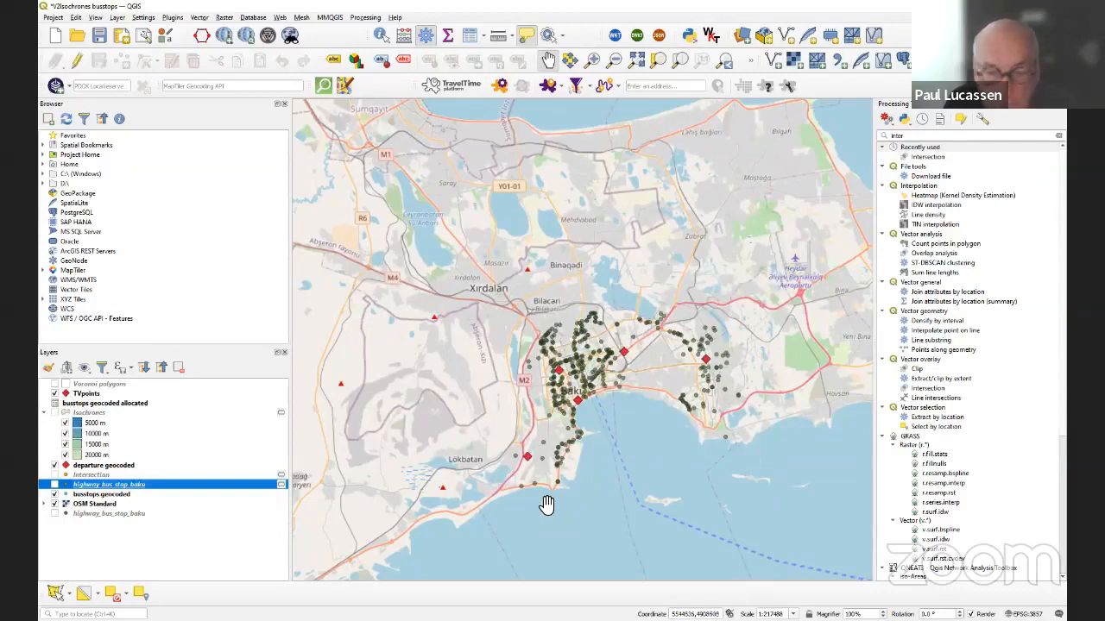
pyautogui.click(55, 466)
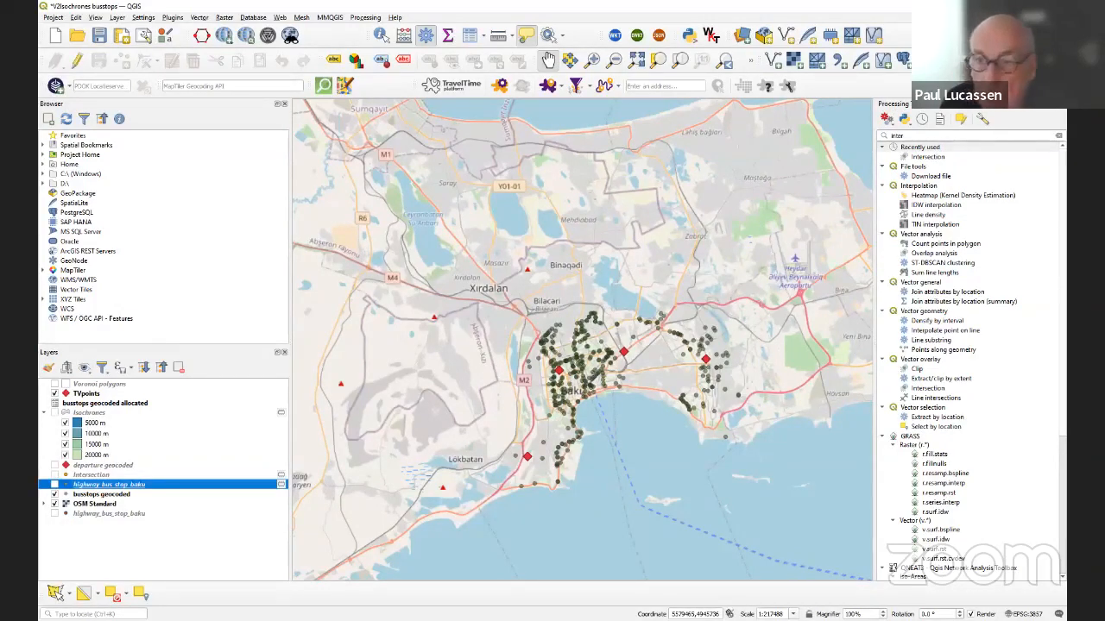
# - Search the processing algorithms for thiessen and open the Voronoi polygons tool
pyautogui.click(906, 136)
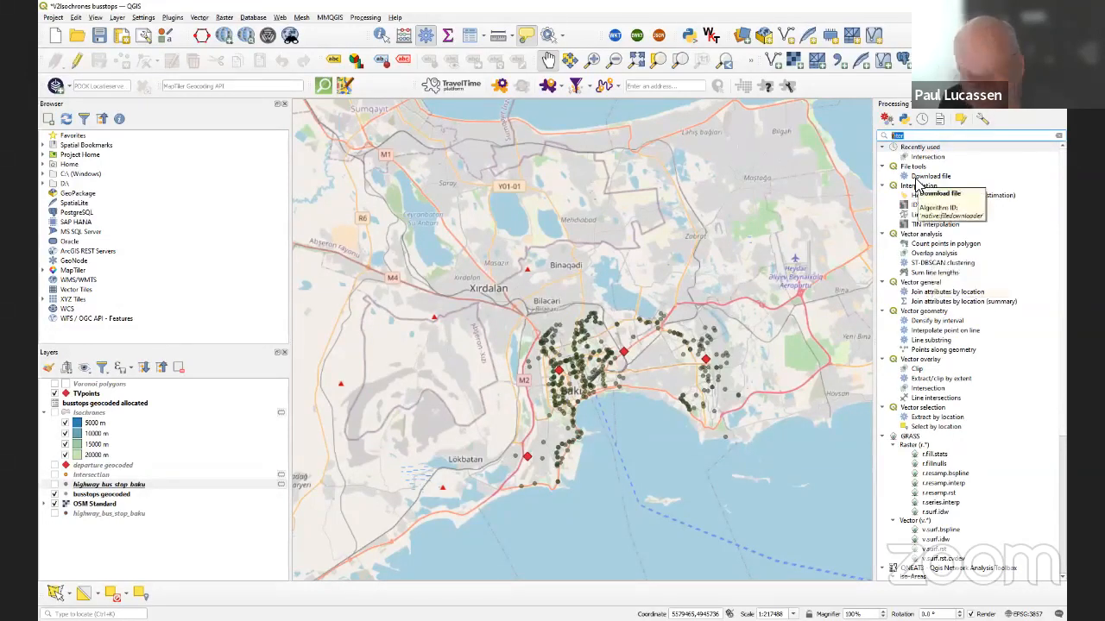
pyautogui.write('thi')
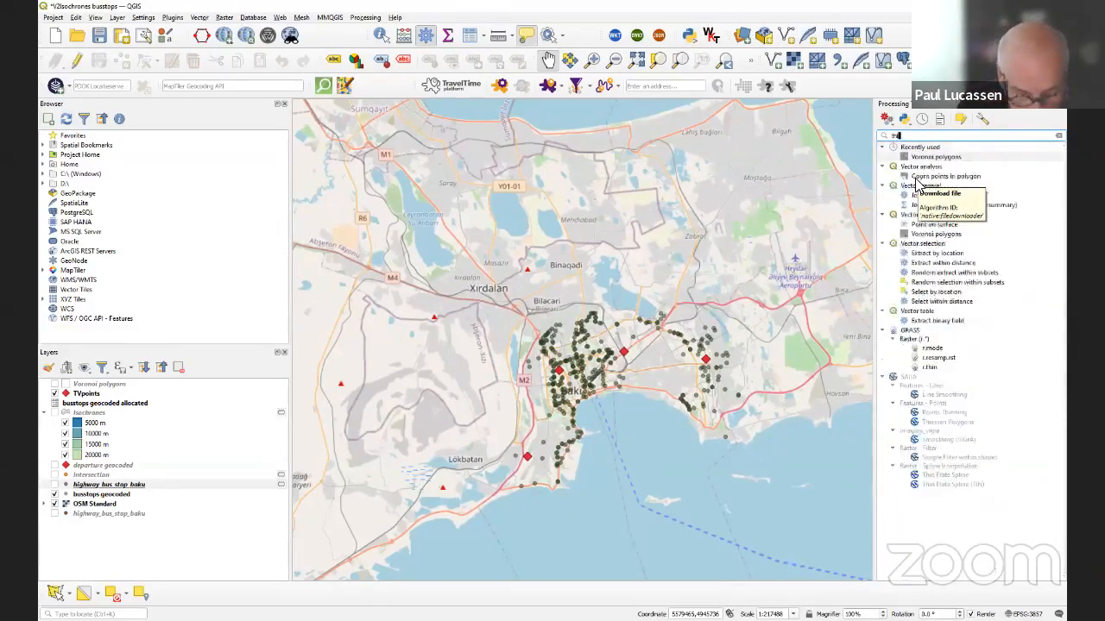
pyautogui.write('essen')
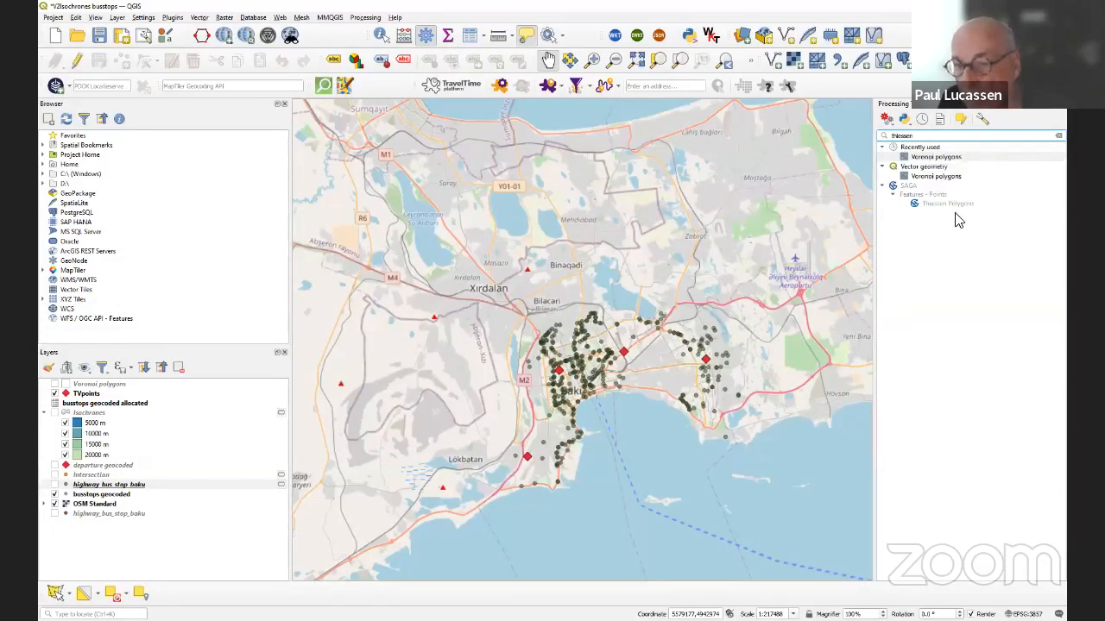
pyautogui.doubleClick(926, 158)
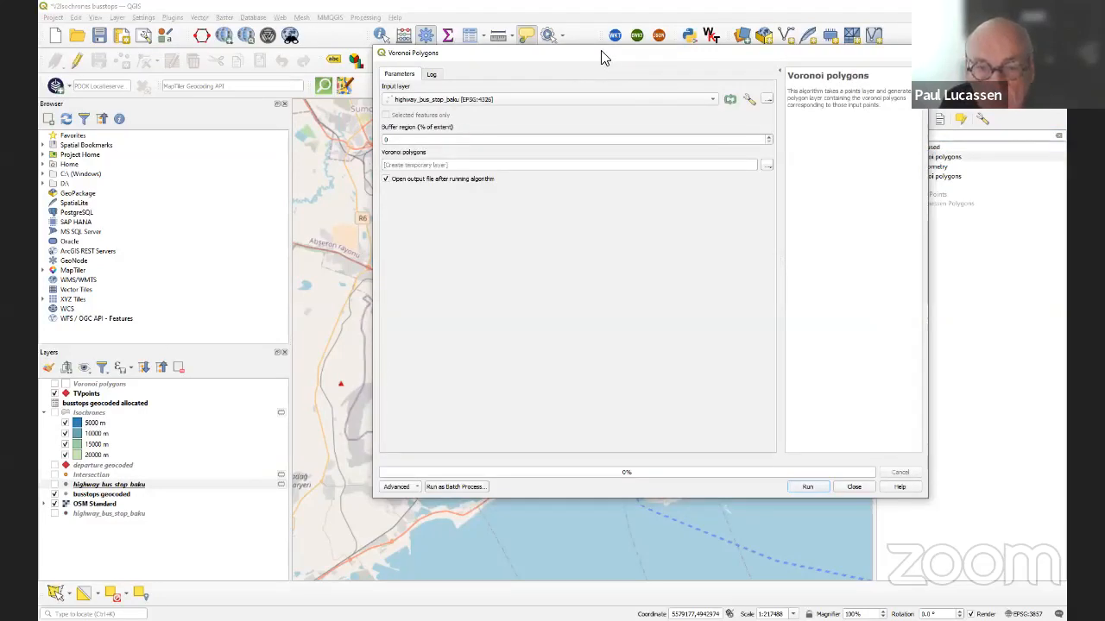
# - Choose the TVpoints layer as the input layer for the Voronoi polygons
pyautogui.moveTo(602, 52); pyautogui.dragTo(760, 88)
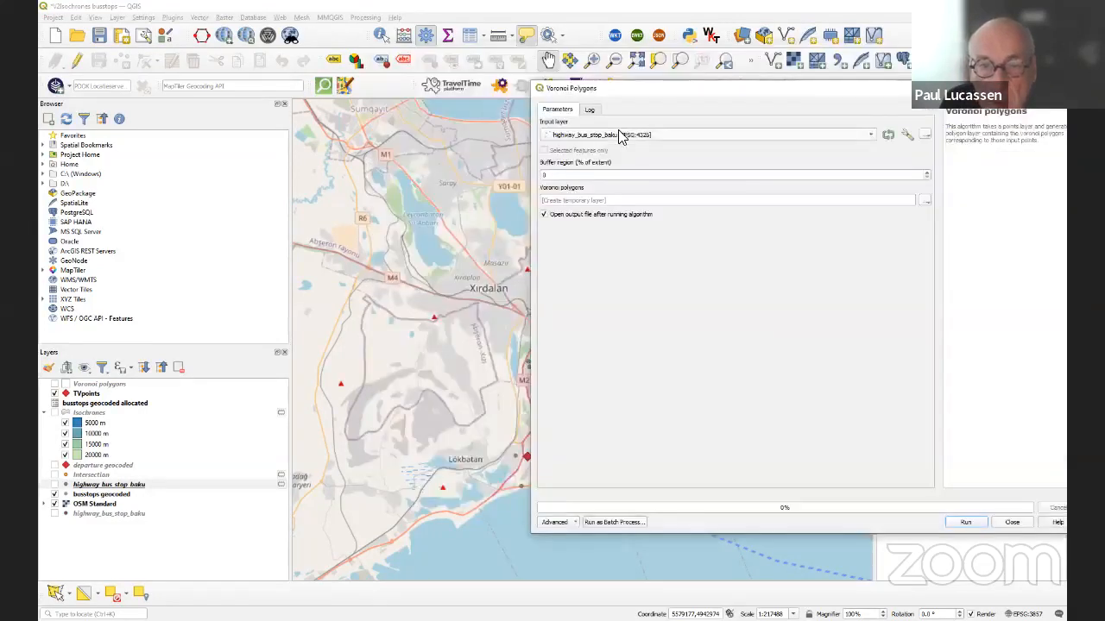
pyautogui.click(619, 135)
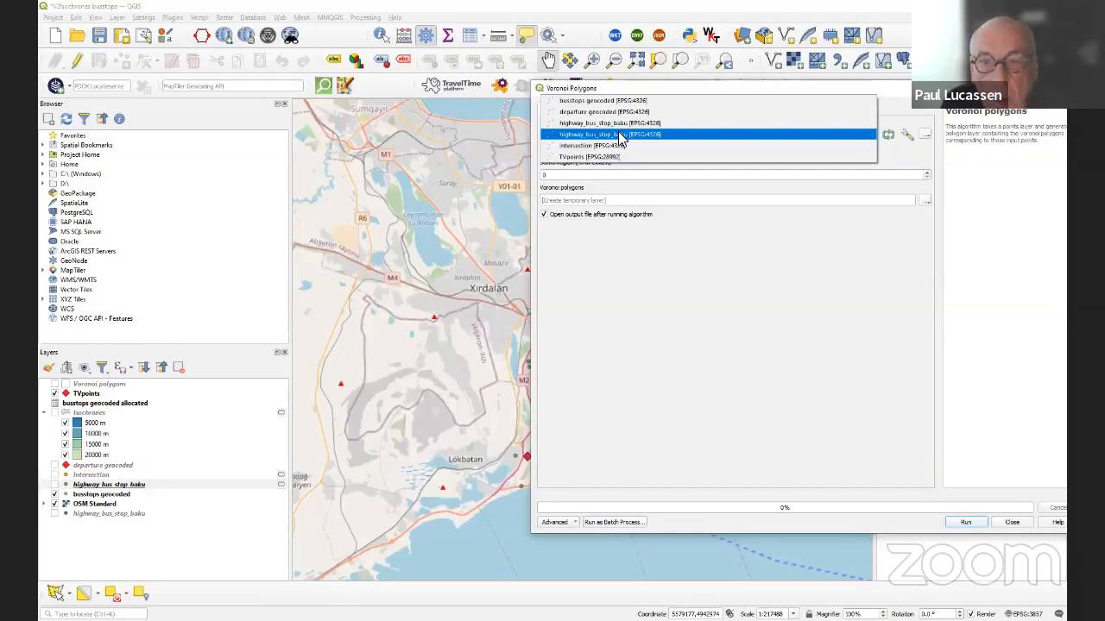
pyautogui.click(611, 102)
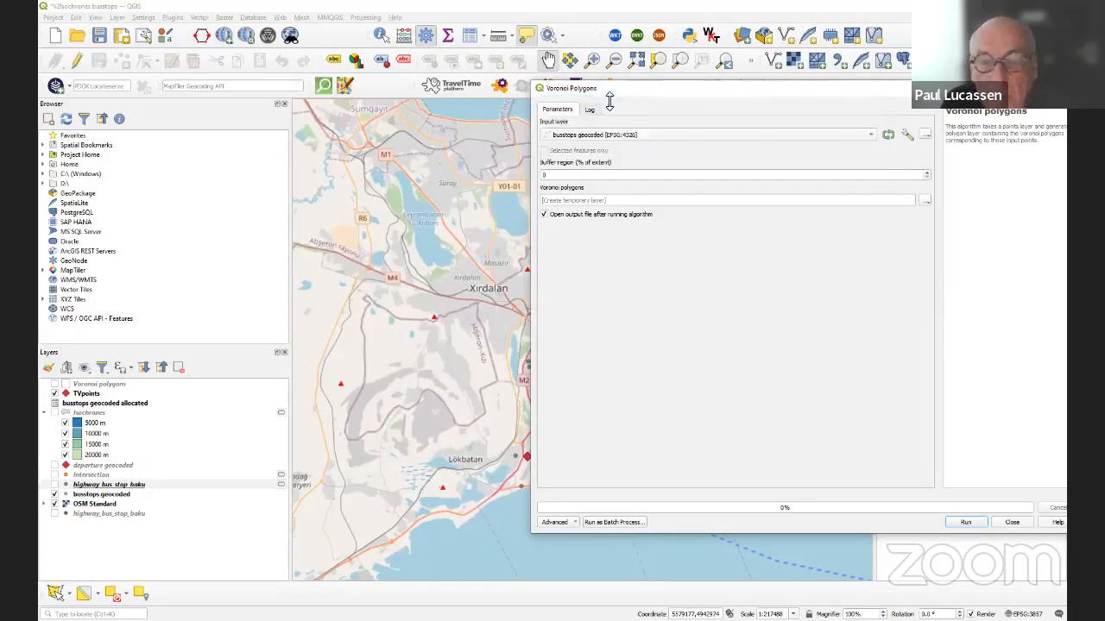
pyautogui.click(607, 143)
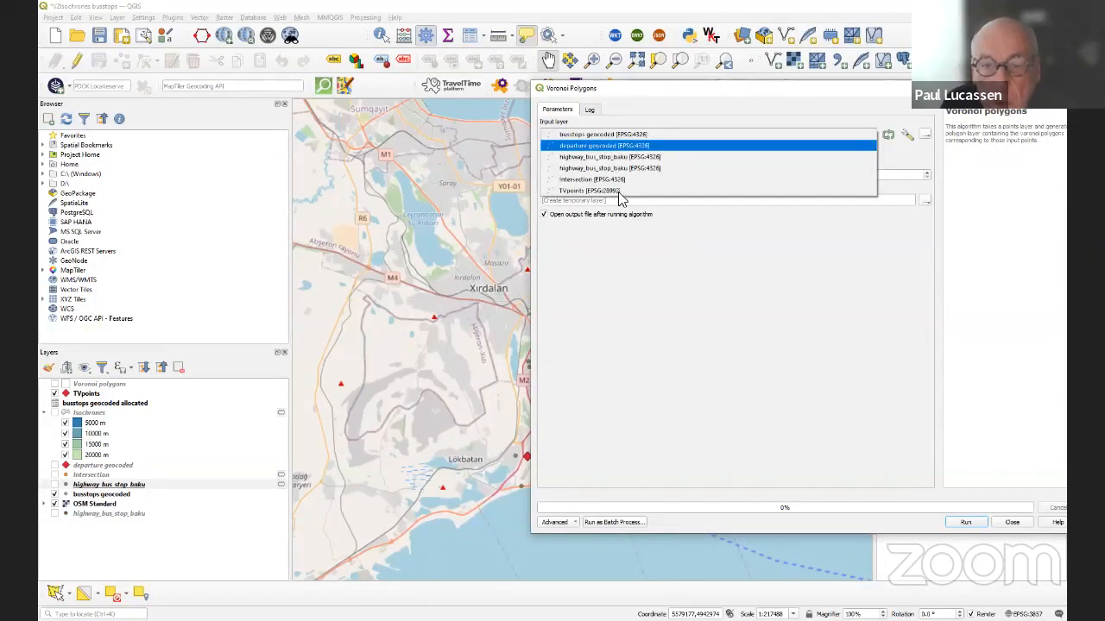
pyautogui.click(619, 192)
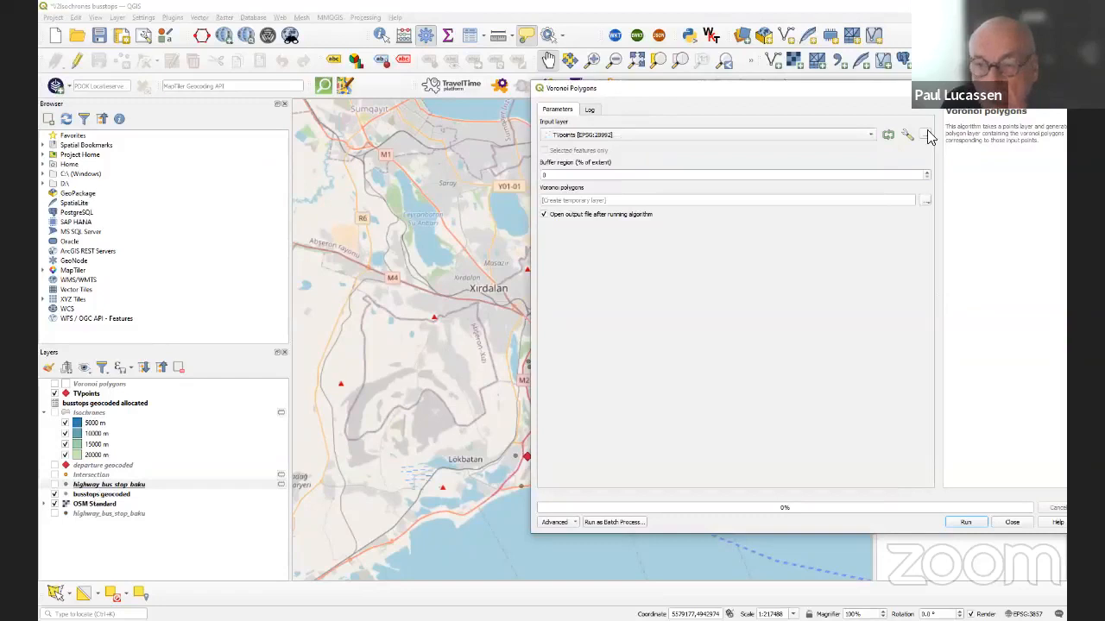
# - Generate the Voronoi polygons as a temporary layer with a 0% buffer region and close the tool
pyautogui.moveTo(875, 97); pyautogui.dragTo(1104, 103)
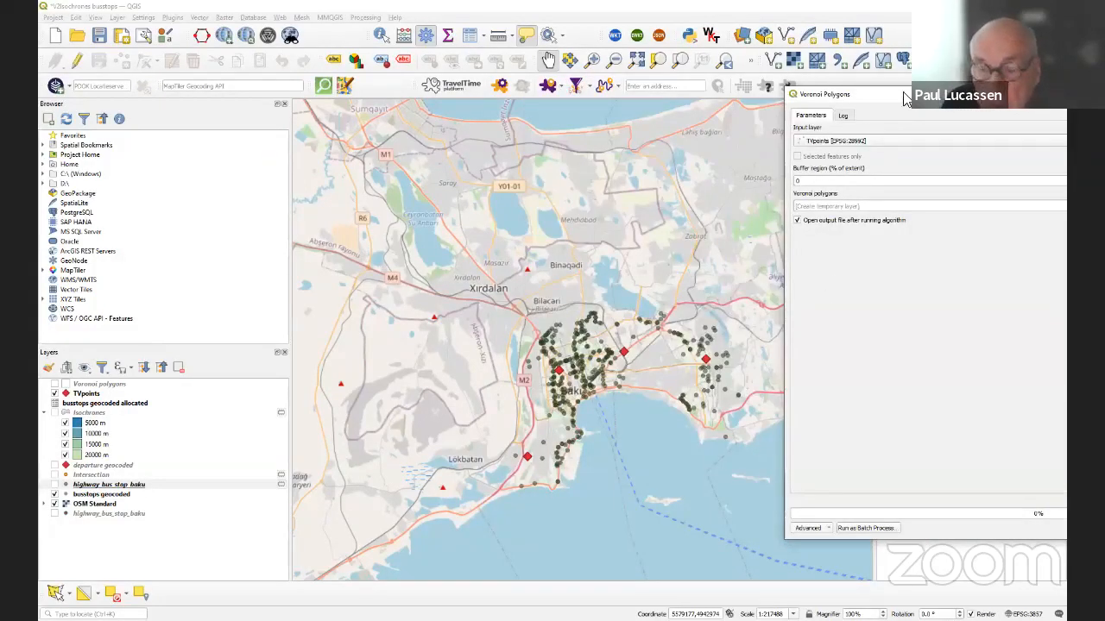
pyautogui.moveTo(905, 98); pyautogui.dragTo(473, 69)
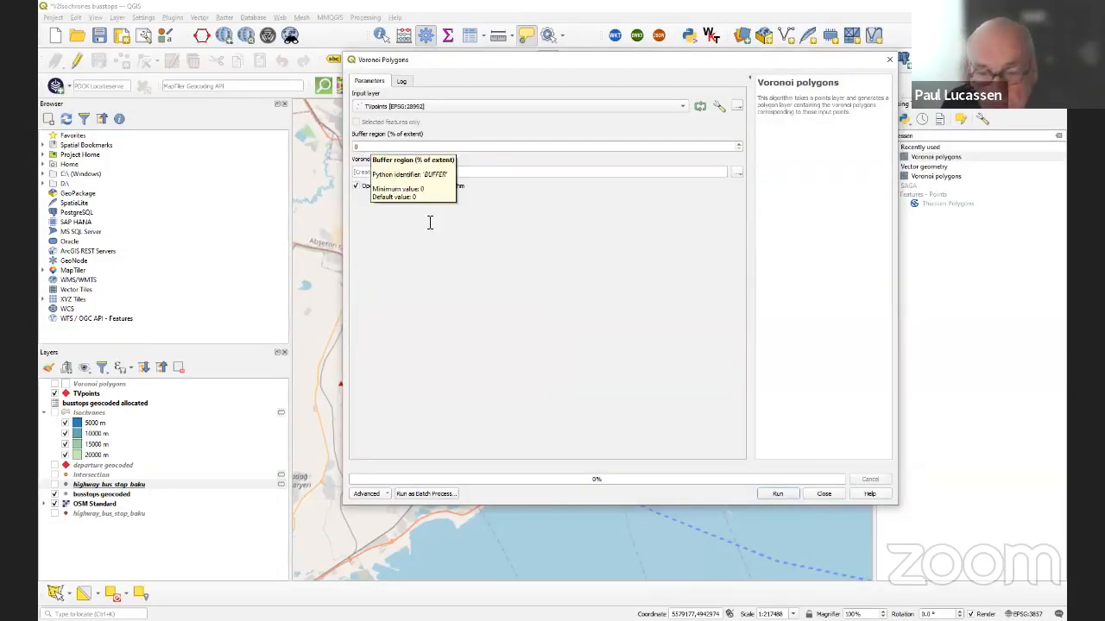
pyautogui.click(782, 495)
pyautogui.click(815, 495)
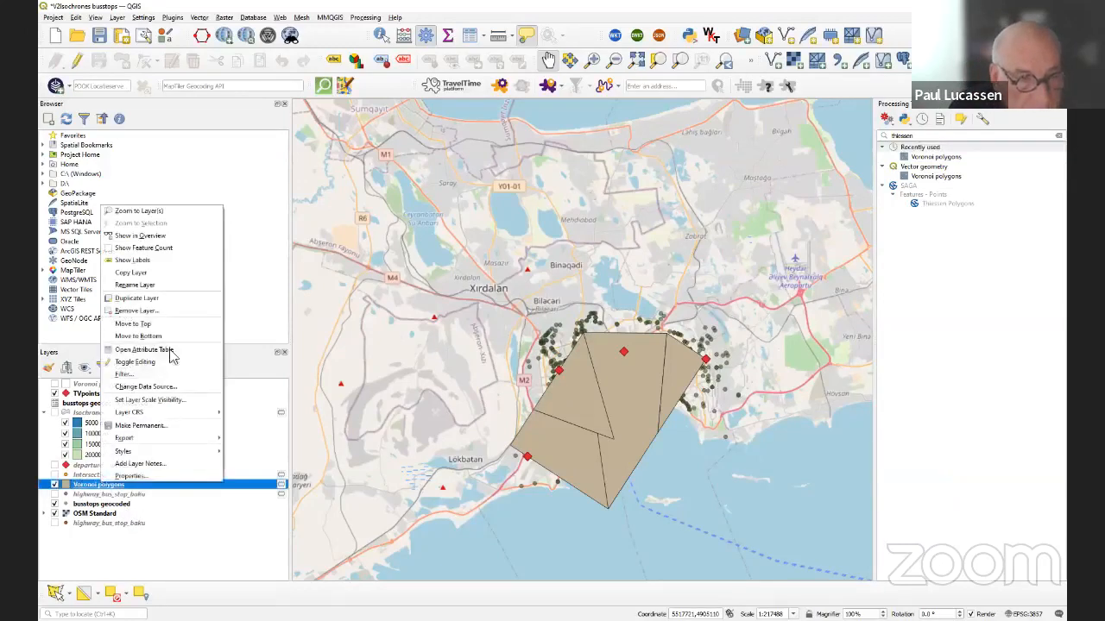
# - Remove the temporary Voronoi polygons layer made with no buffer and reopen the Voronoi polygons tool
pyautogui.click(142, 312)
pyautogui.click(523, 326)
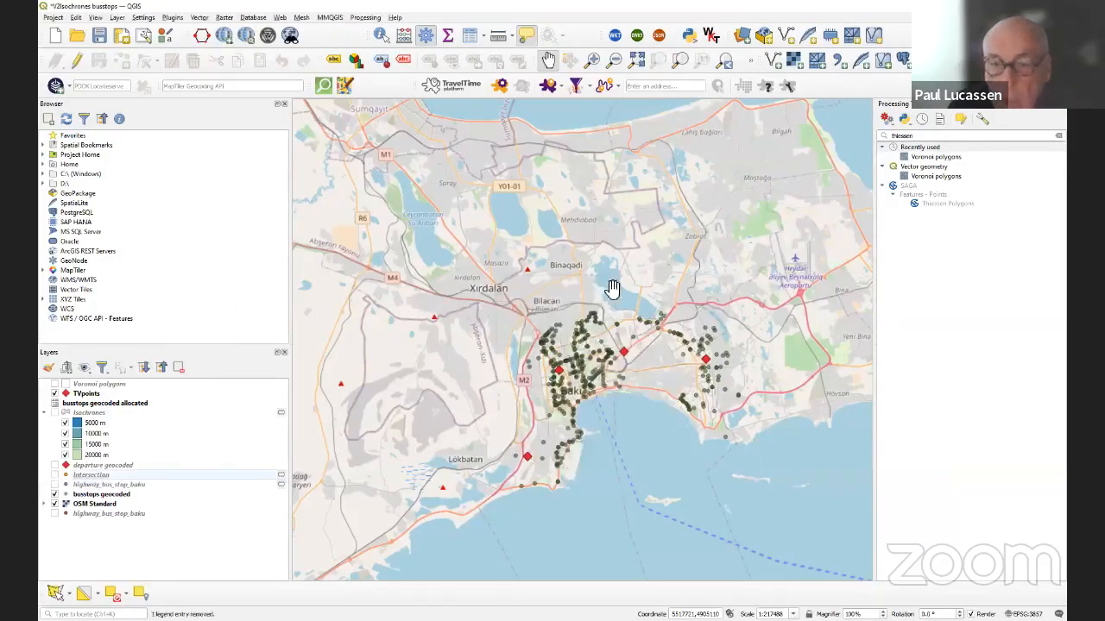
pyautogui.click(934, 159)
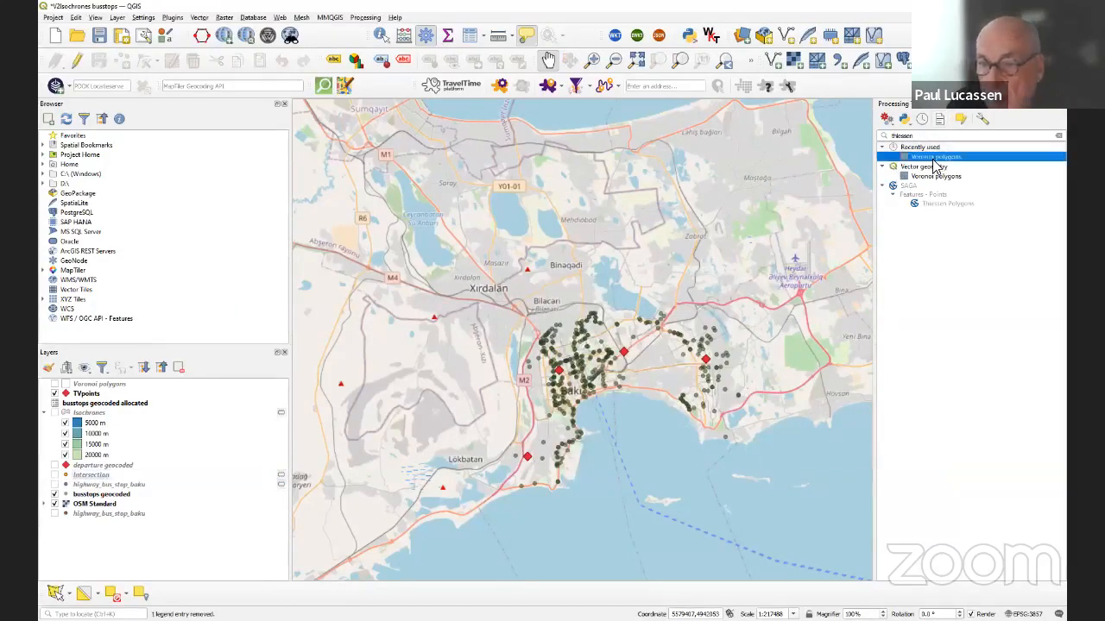
pyautogui.doubleClick(934, 159)
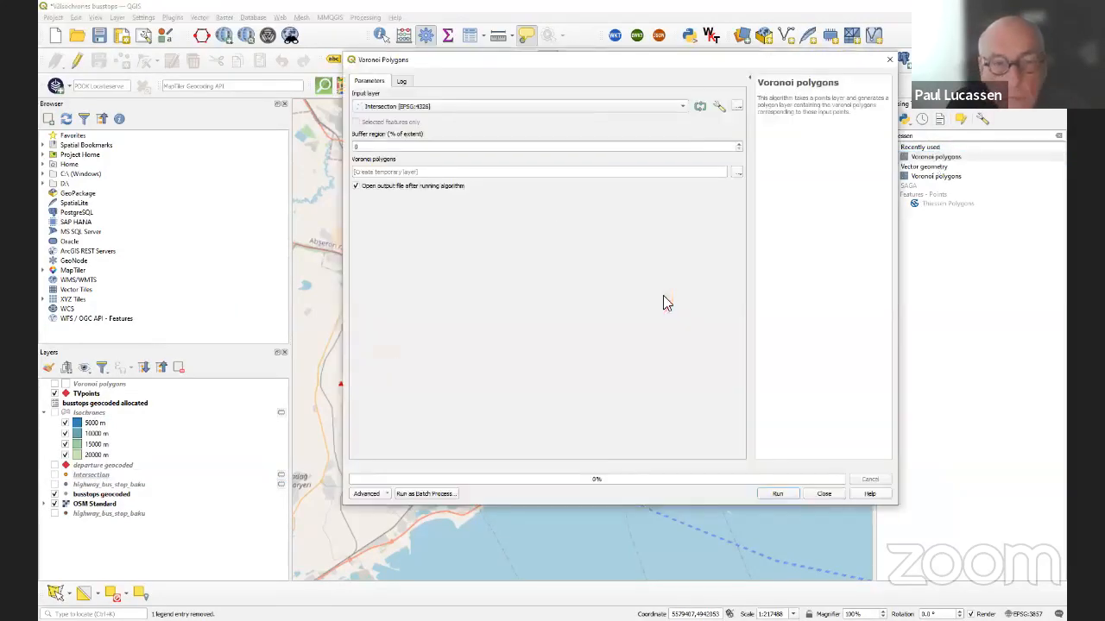
# - Generate temporary Voronoi polygons from the TVpoints layer with a 100% buffer region and close the tool
pyautogui.click(428, 108)
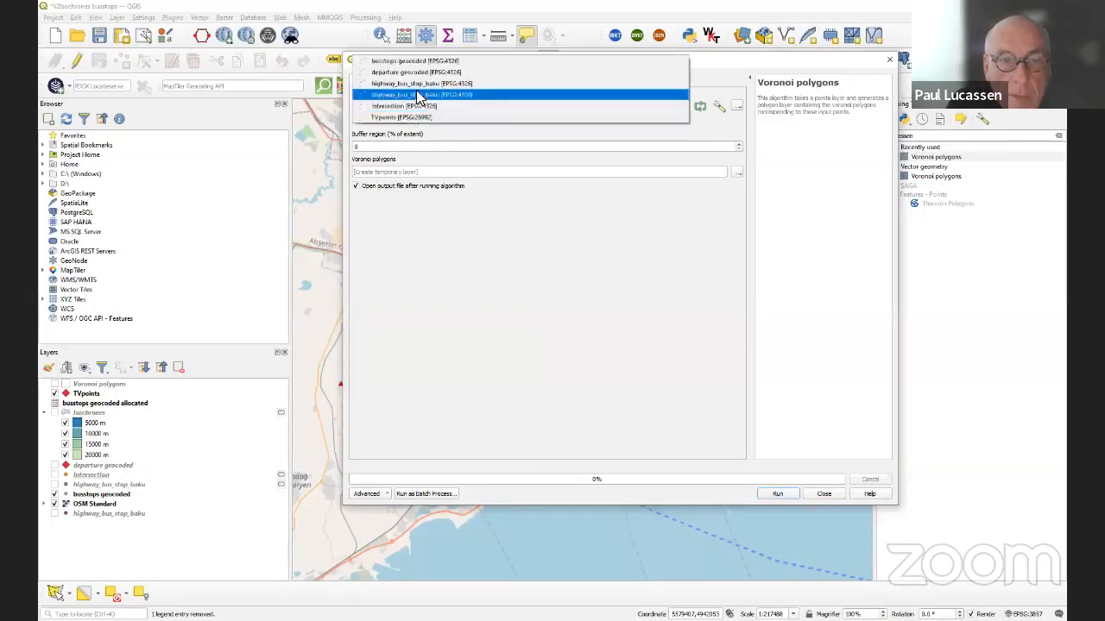
pyautogui.click(435, 116)
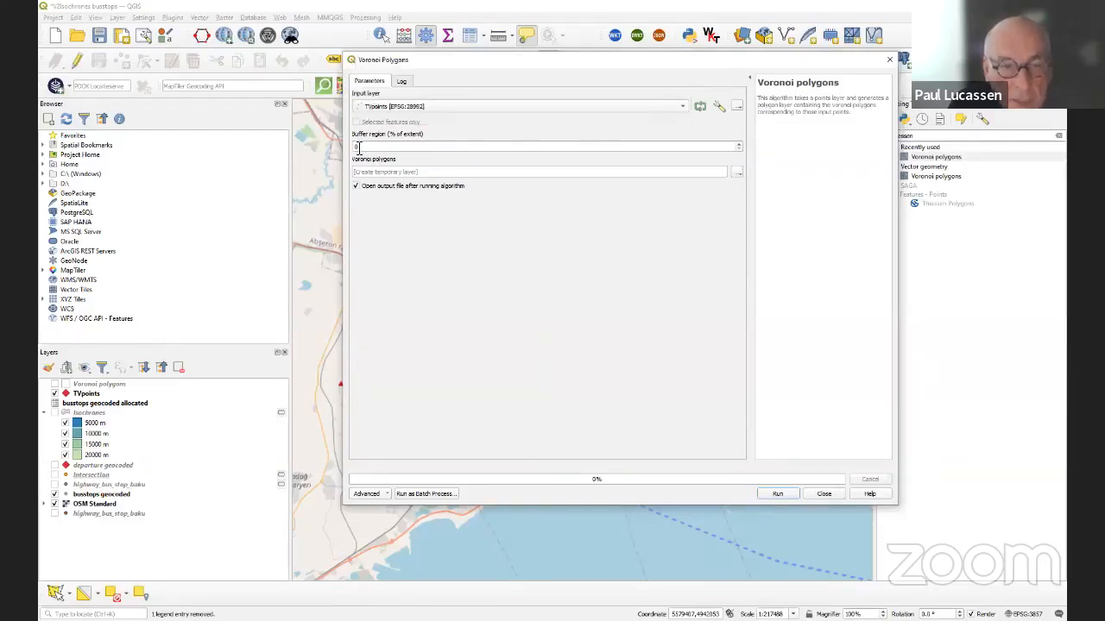
pyautogui.click(359, 146)
pyautogui.write('1000')
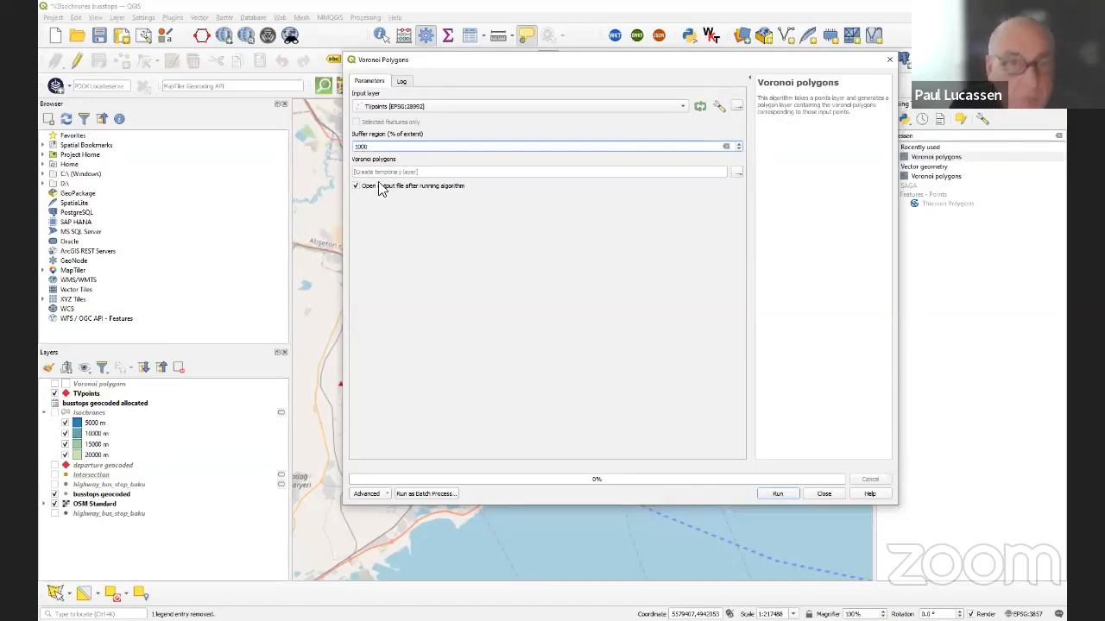
pyautogui.press('BackSpace')
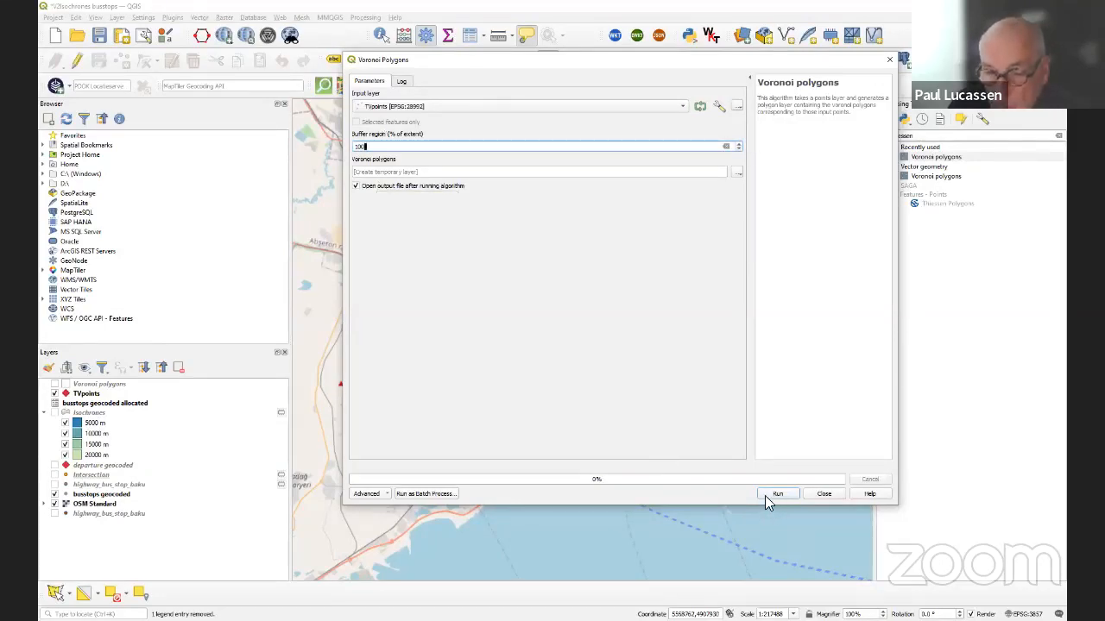
pyautogui.click(774, 495)
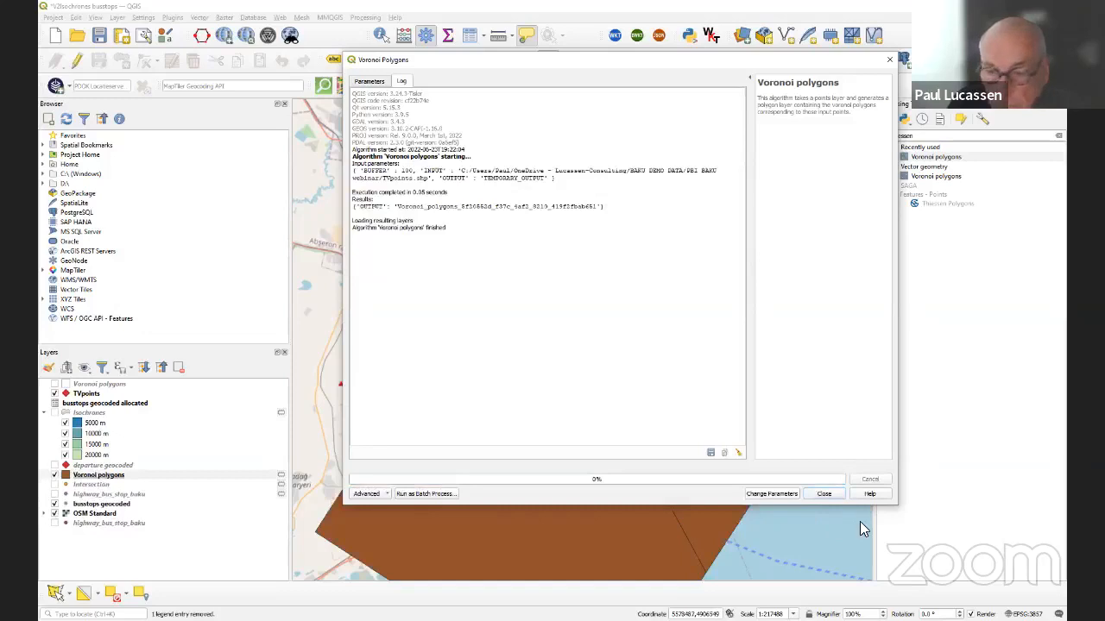
pyautogui.click(824, 494)
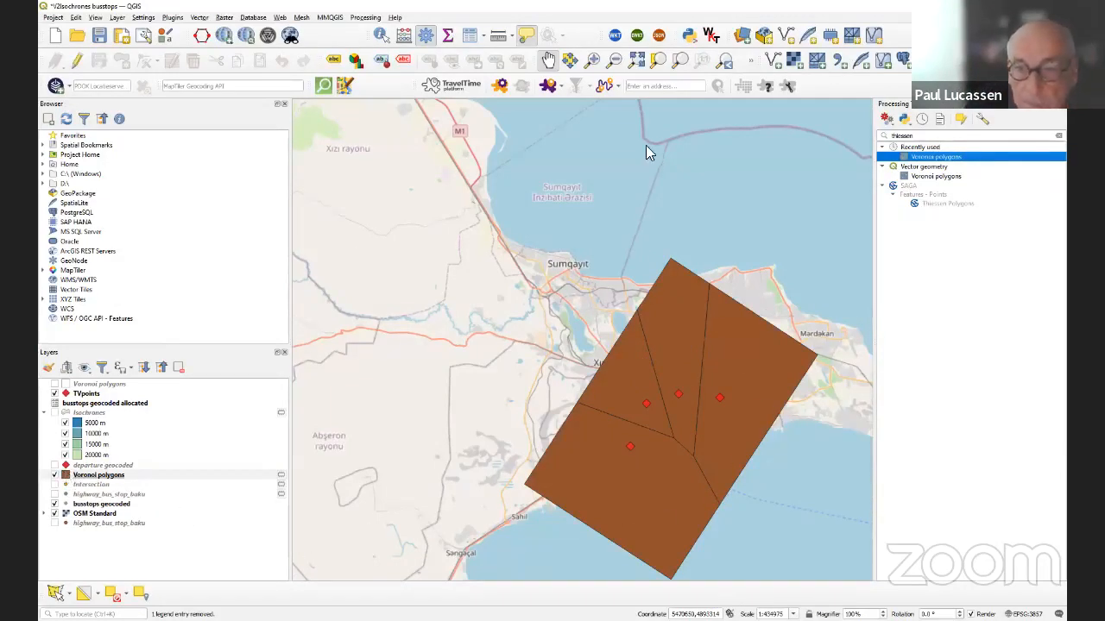
# - Set the Simple Fill style of the new Voronoi polygons layer to No Brush, keeping only the outlines
pyautogui.click(630, 166)
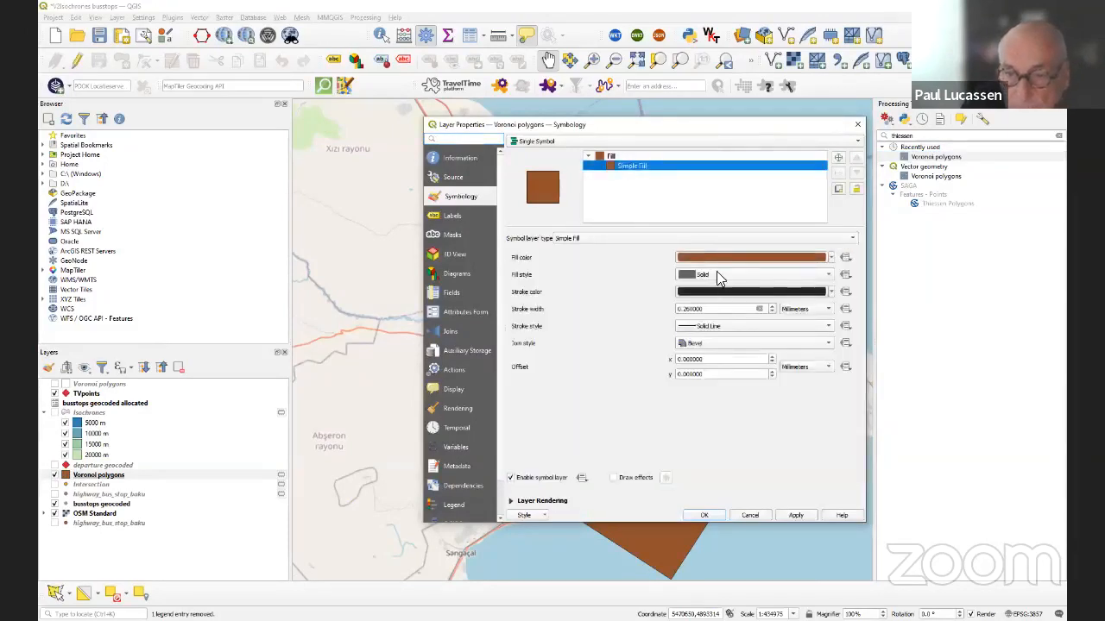
pyautogui.click(719, 276)
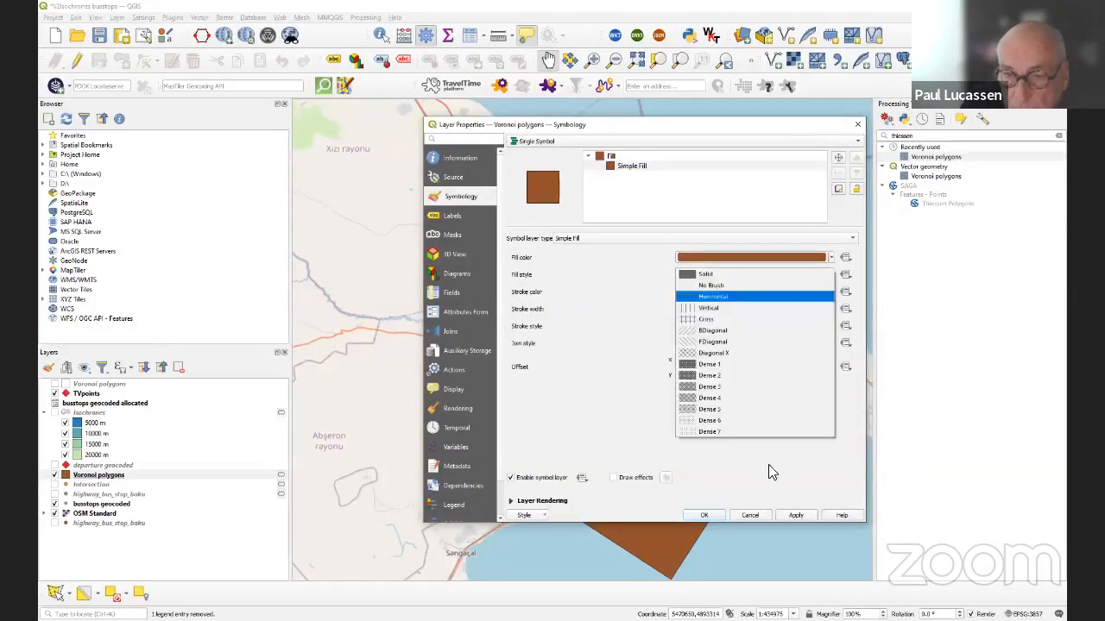
pyautogui.click(711, 286)
pyautogui.click(795, 516)
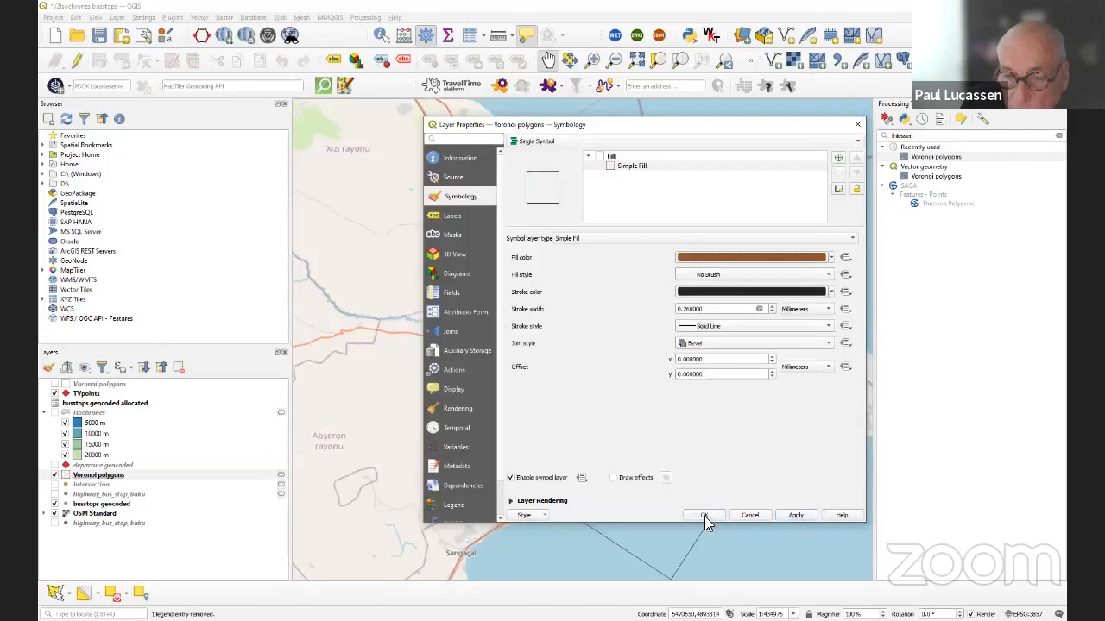
pyautogui.click(704, 516)
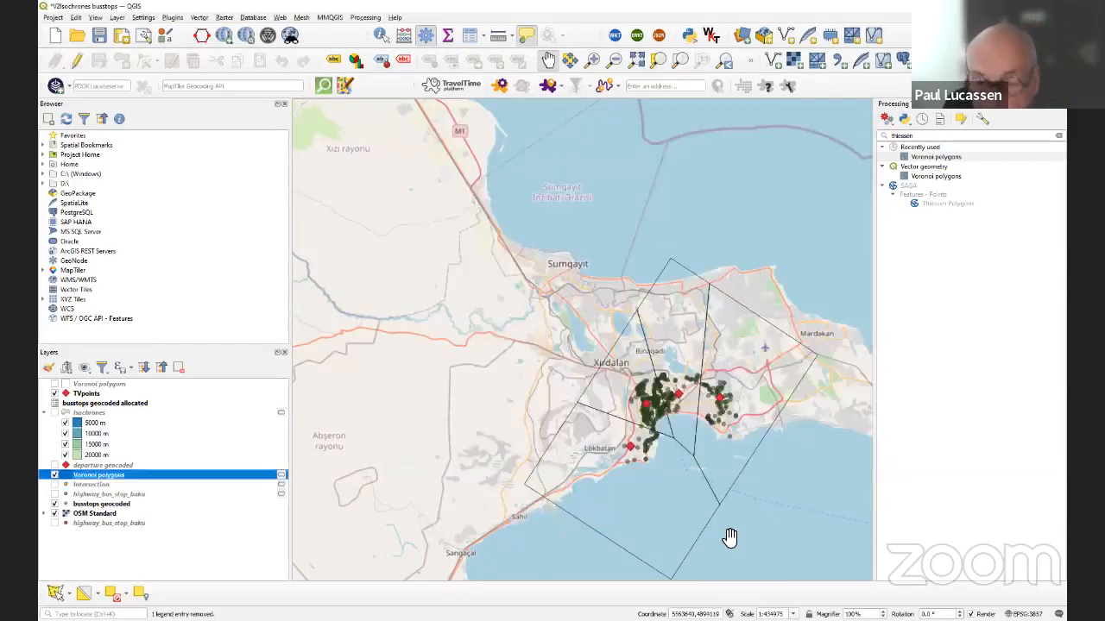
pyautogui.moveTo(729, 537); pyautogui.dragTo(668, 477)
pyautogui.scroll(1, 668, 476)
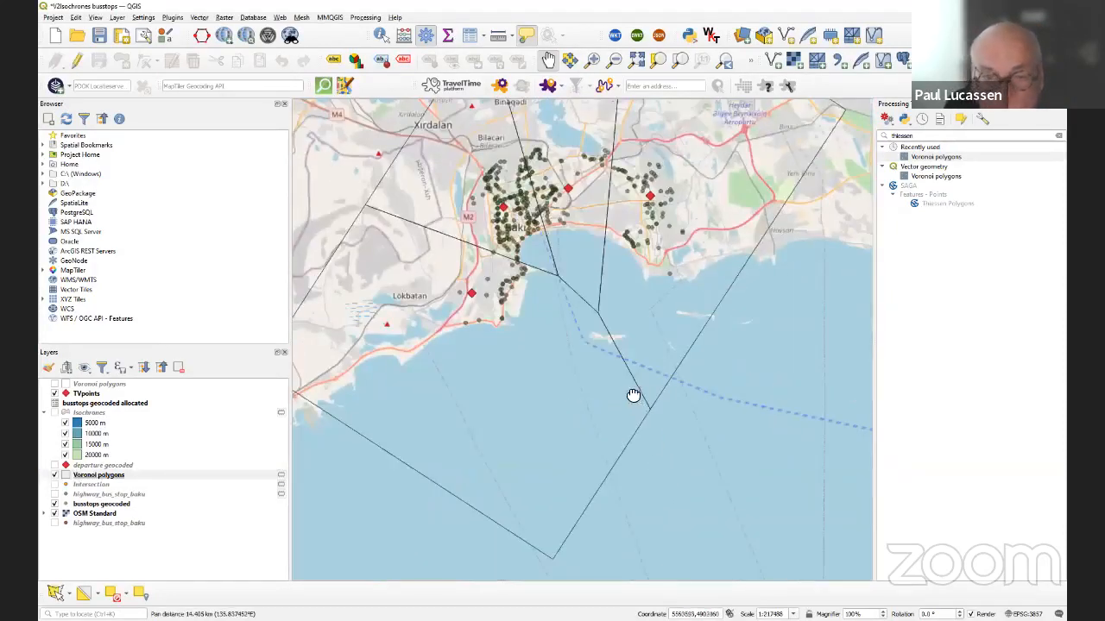
pyautogui.moveTo(633, 395); pyautogui.dragTo(707, 487)
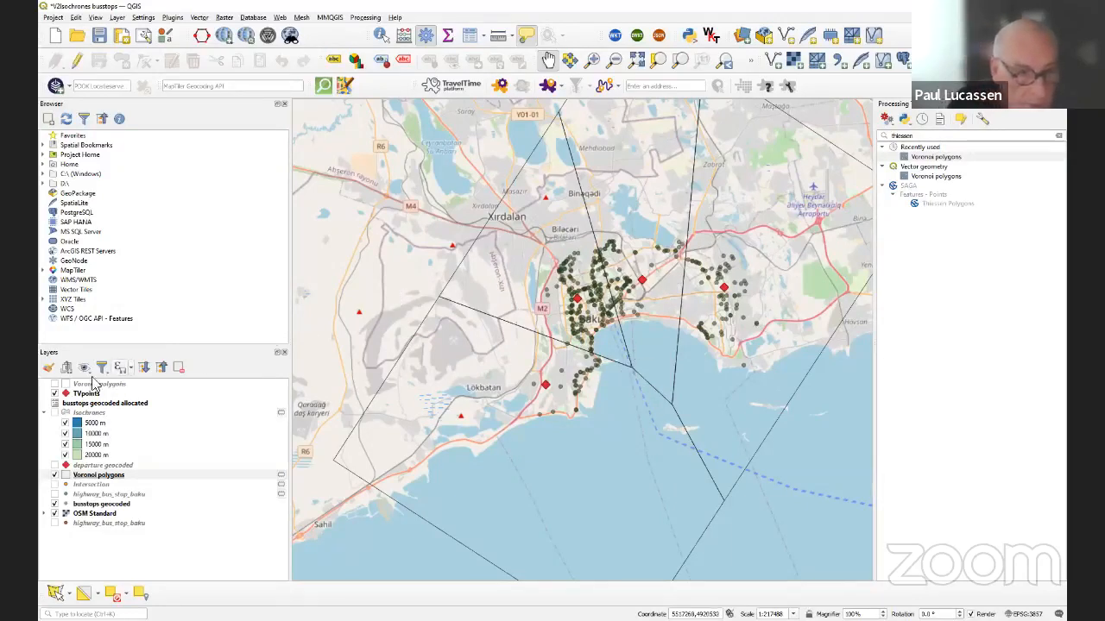
# - Hide the TVpoints and new Voronoi polygons layers, then show and select the departure geocoded layer
pyautogui.click(54, 394)
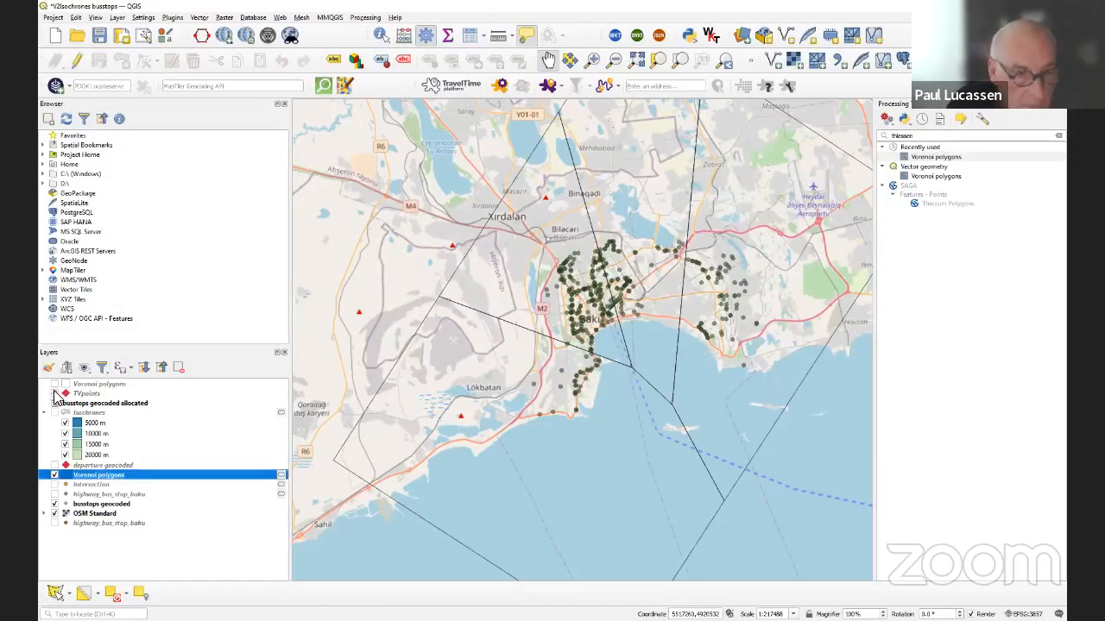
pyautogui.click(54, 475)
pyautogui.click(54, 476)
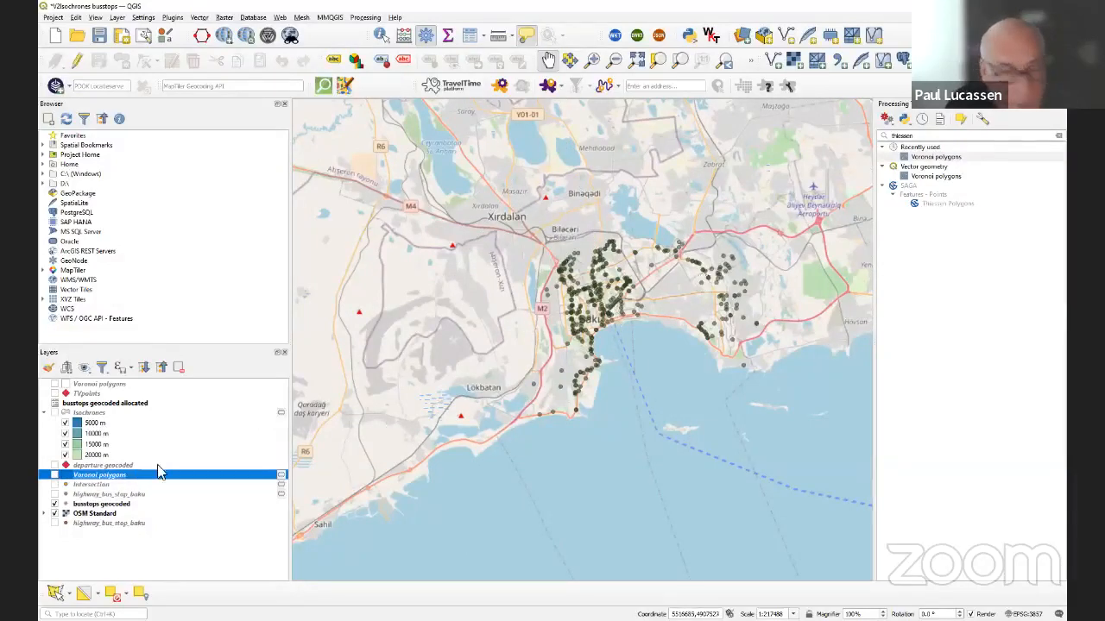
pyautogui.click(54, 466)
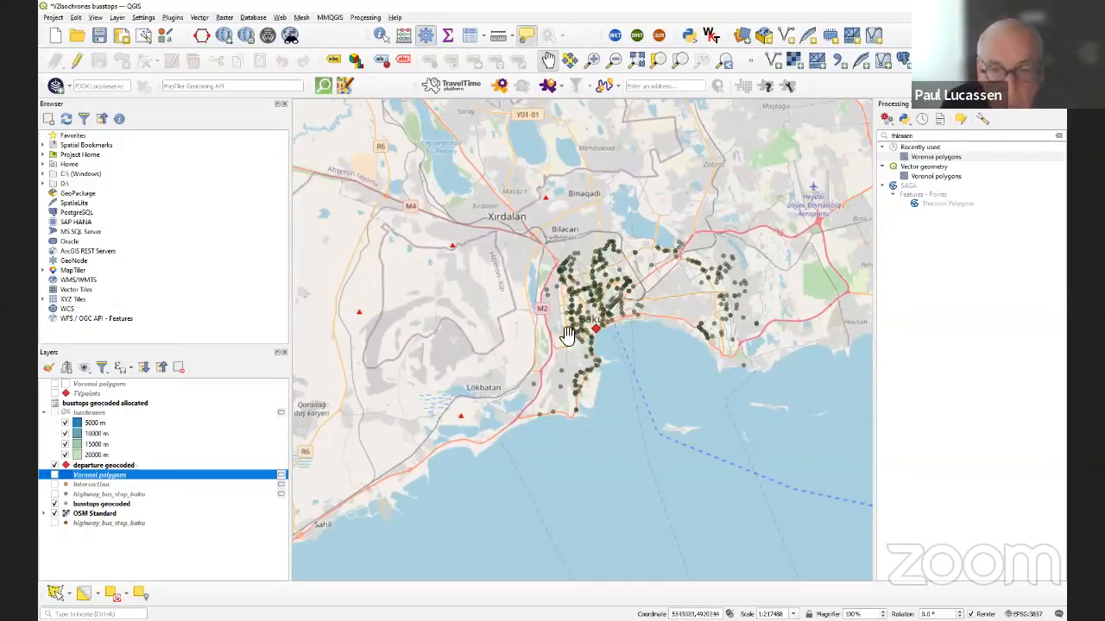
pyautogui.click(137, 466)
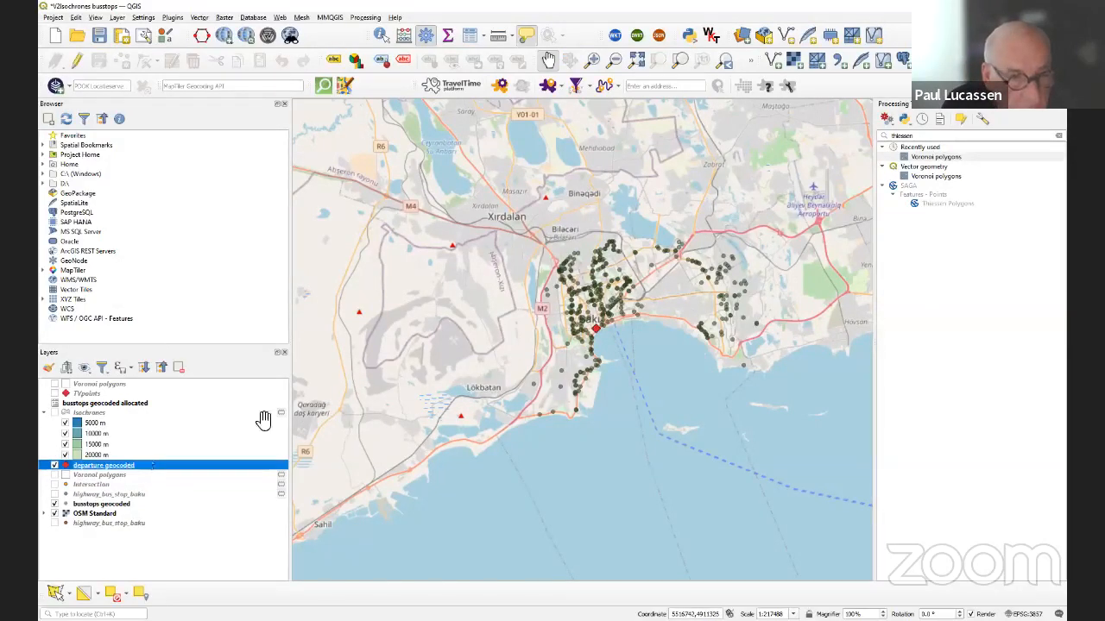
# - Search the processing algorithms for isochro and open the Isochrones from layer tool
pyautogui.doubleClick(917, 135)
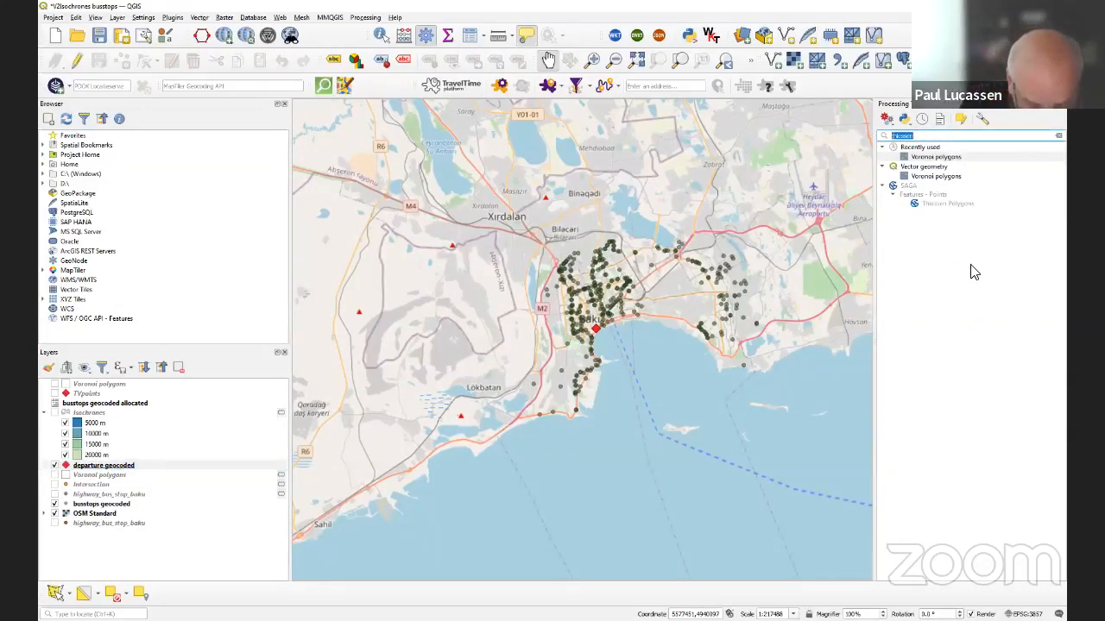
pyautogui.write('isochro')
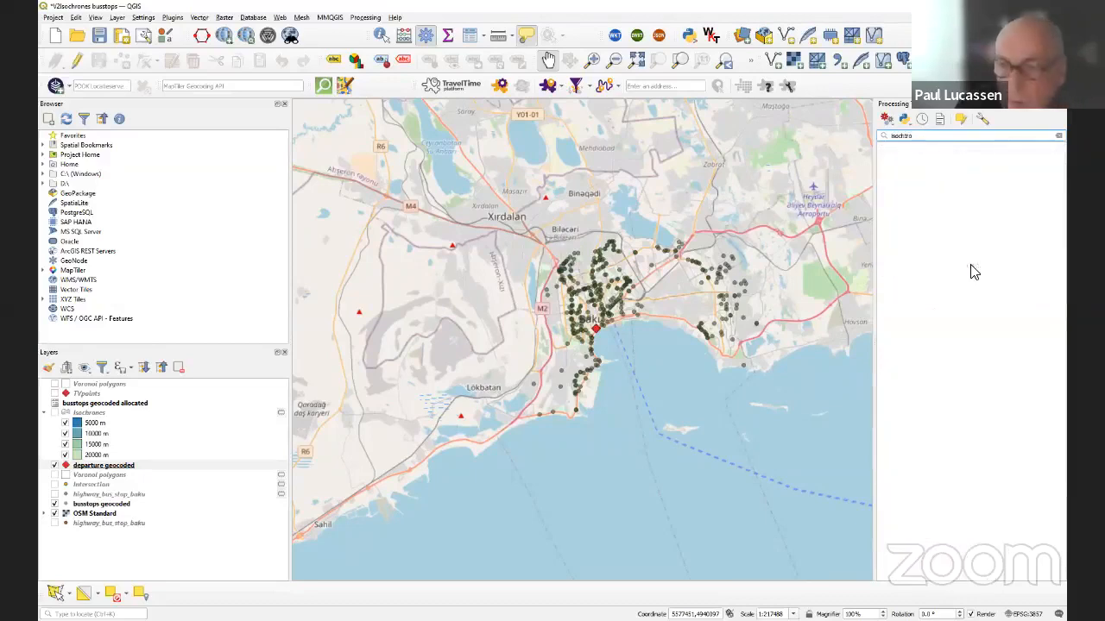
pyautogui.press('BackSpace')
pyautogui.press('BackSpace')
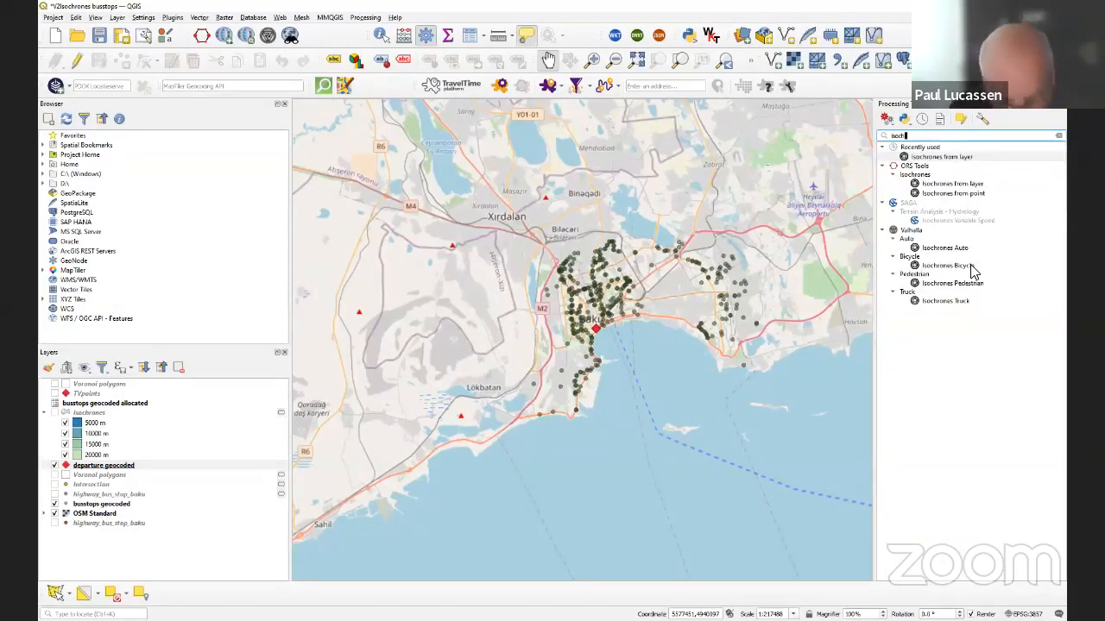
pyautogui.write('ro')
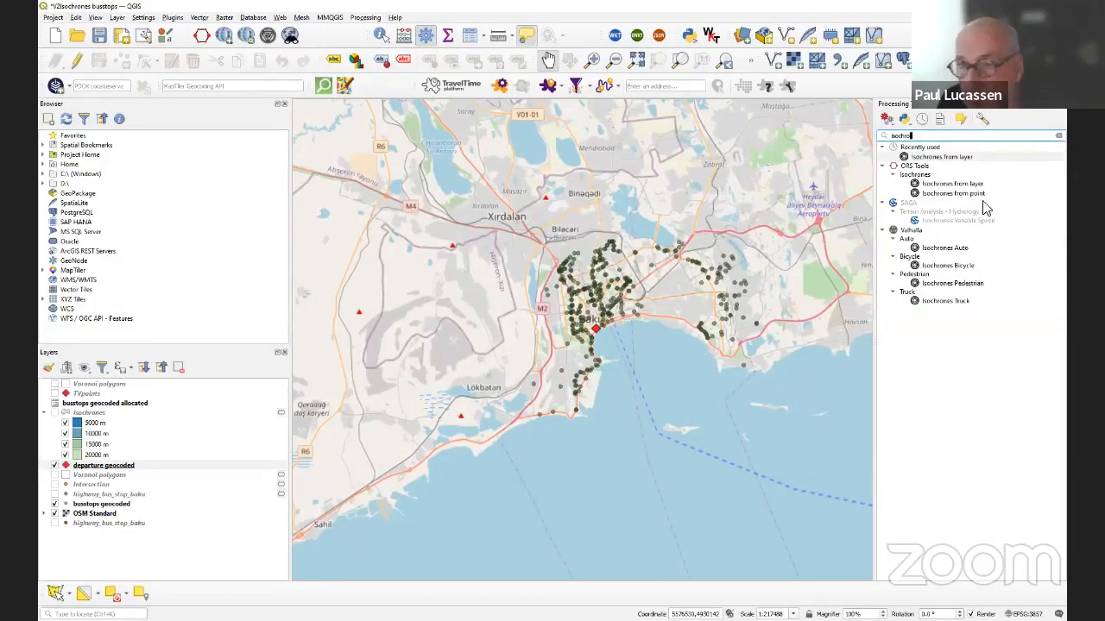
pyautogui.doubleClick(932, 158)
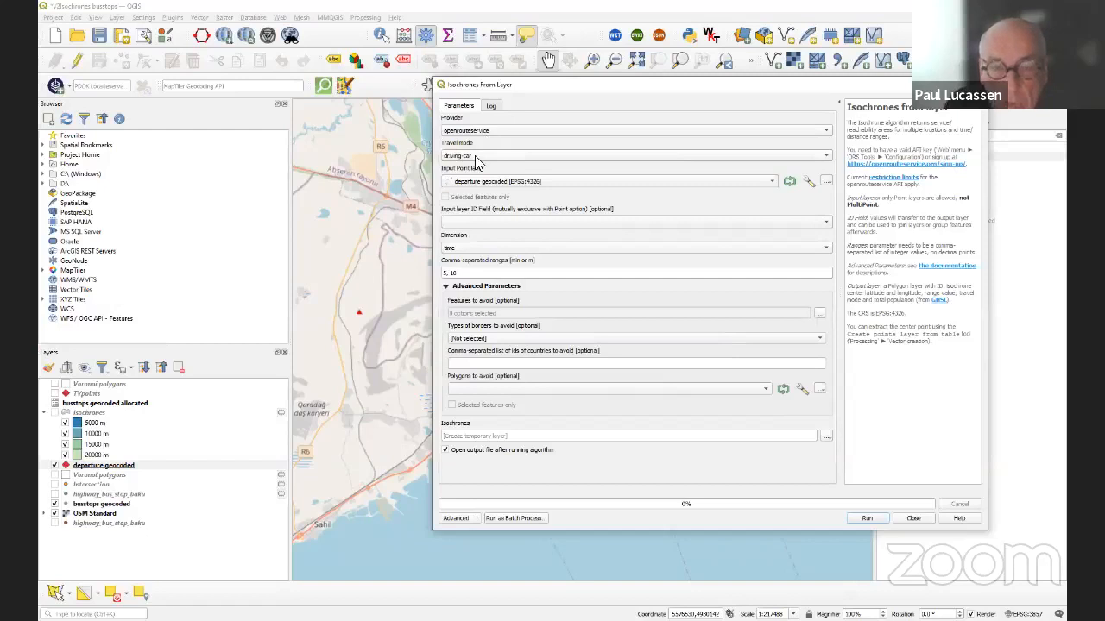
# - Keep driving-car as the isochrones' travel mode, choose id as the input layer ID field, and set the dimension to distance
pyautogui.click(474, 161)
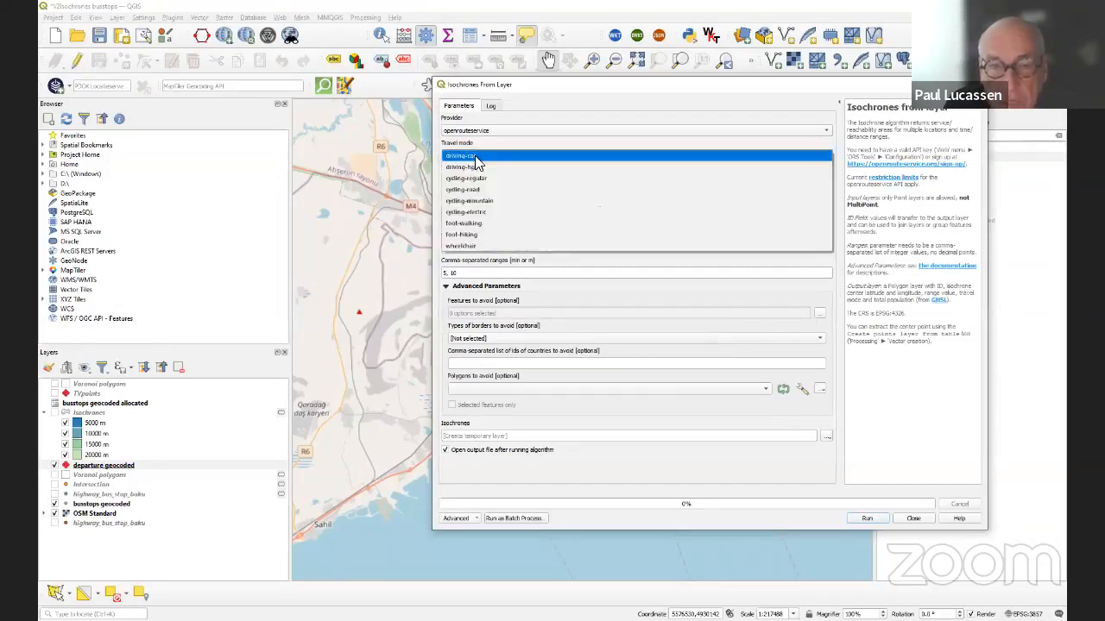
pyautogui.click(476, 156)
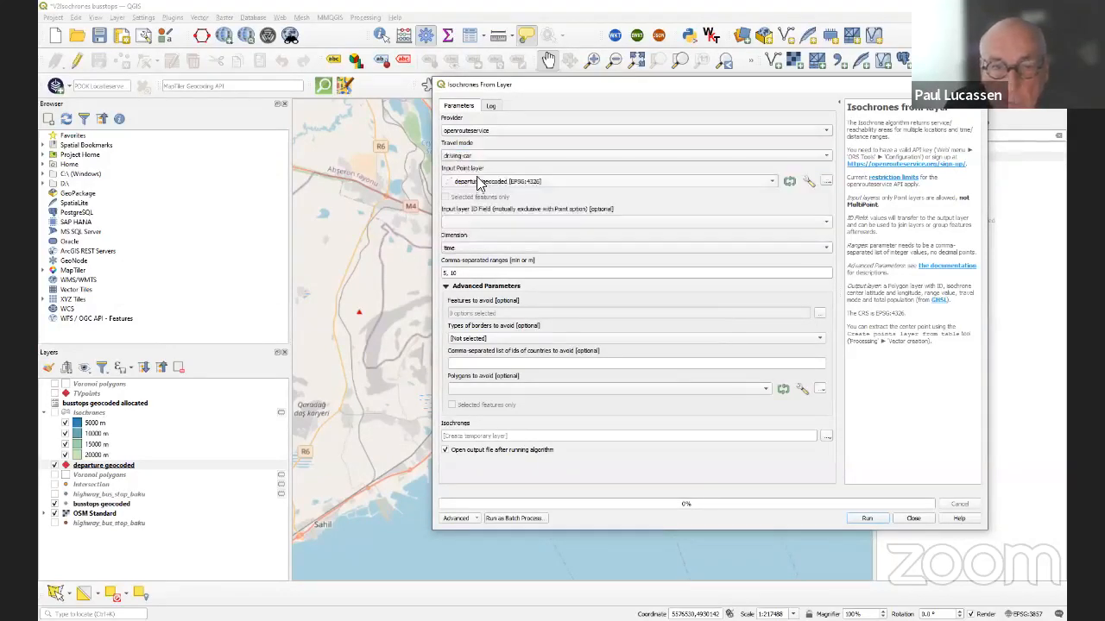
pyautogui.click(467, 222)
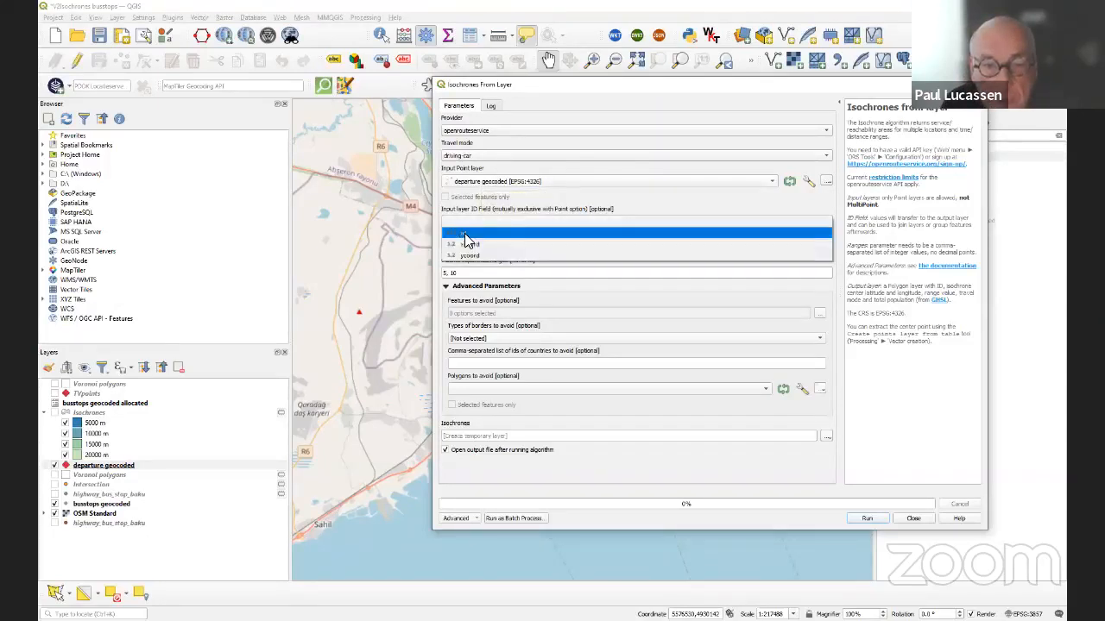
pyautogui.click(466, 235)
pyautogui.click(466, 249)
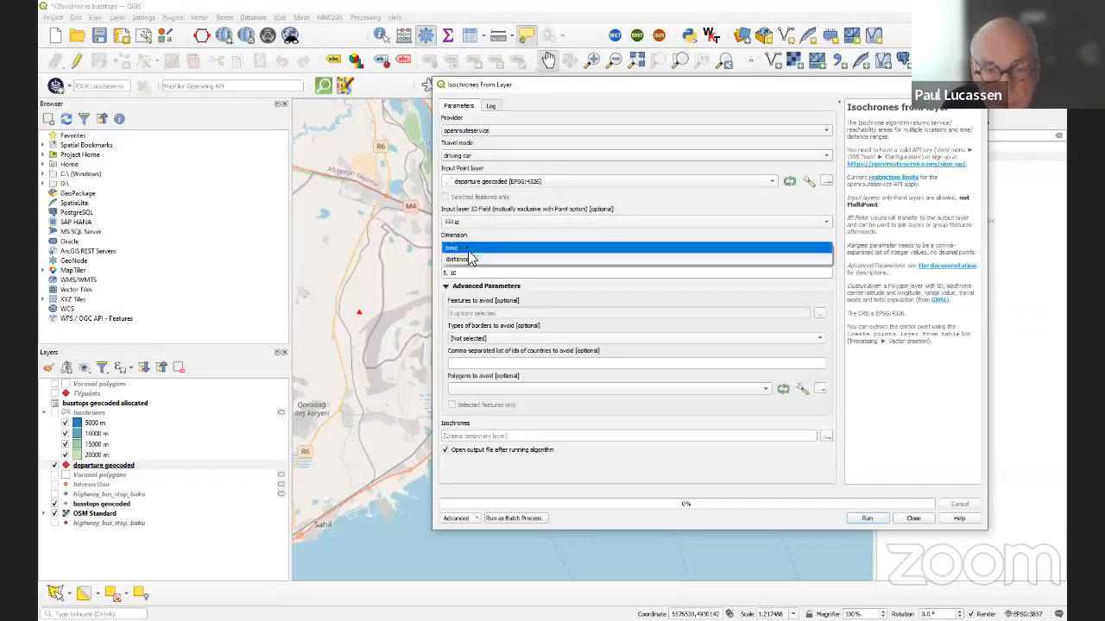
pyautogui.click(469, 257)
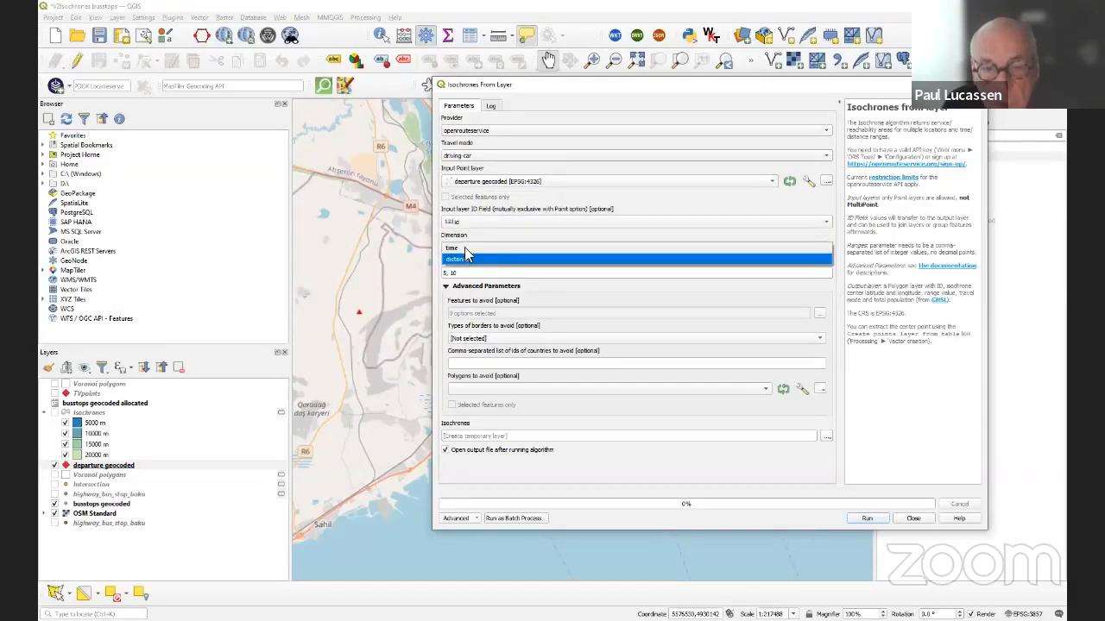
pyautogui.click(463, 250)
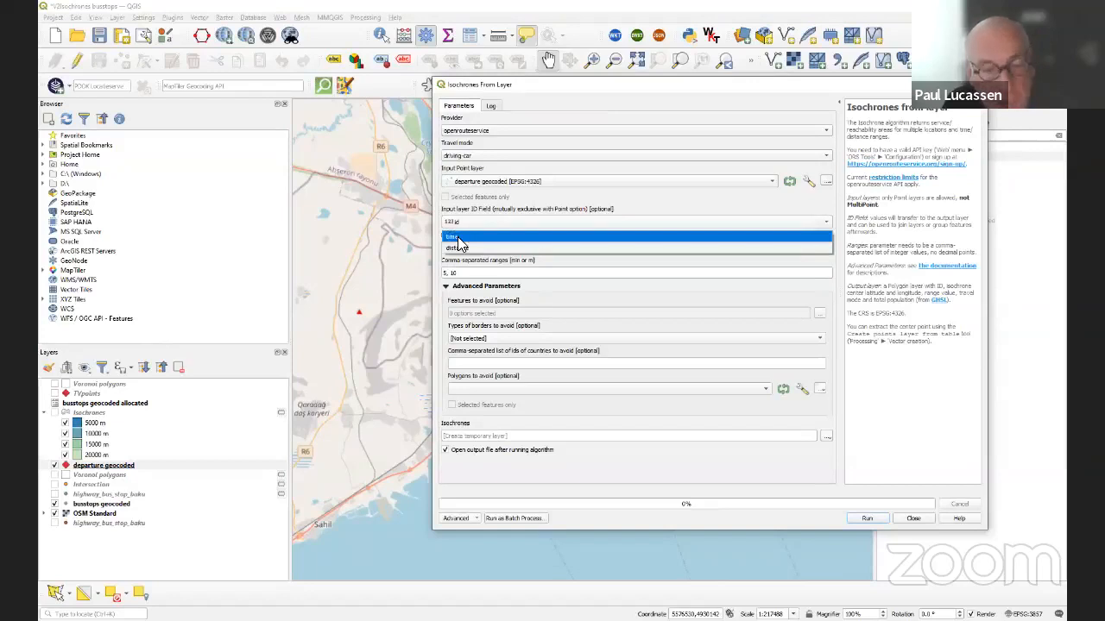
pyautogui.click(463, 248)
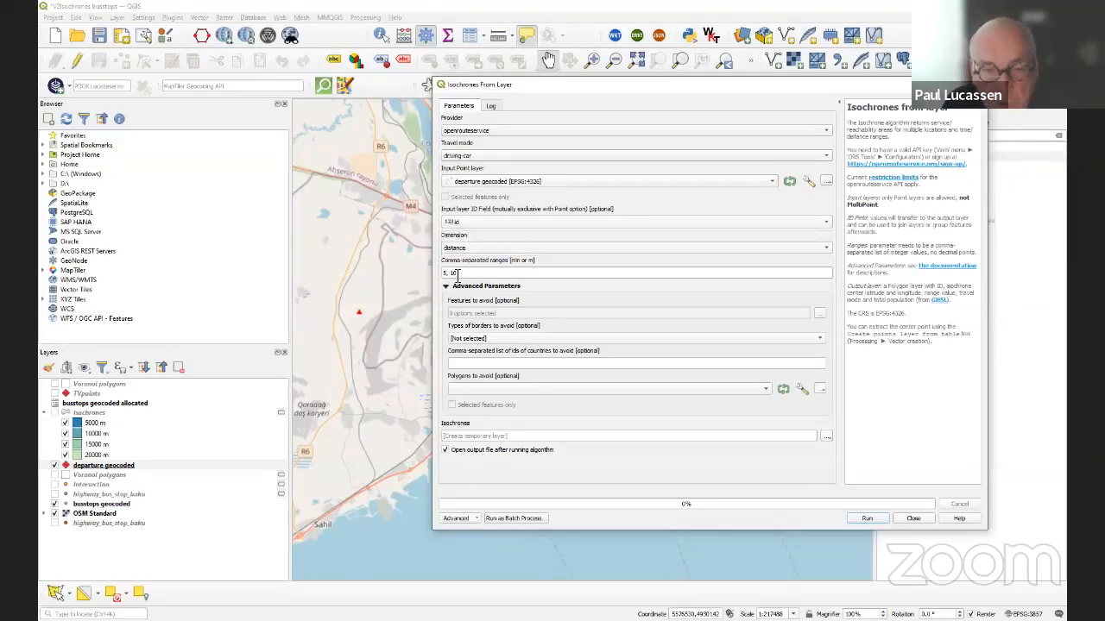
# - Set the isochrones' comma-separated ranges to 5000, 10000, 15000 and 20000 m
pyautogui.click(447, 274)
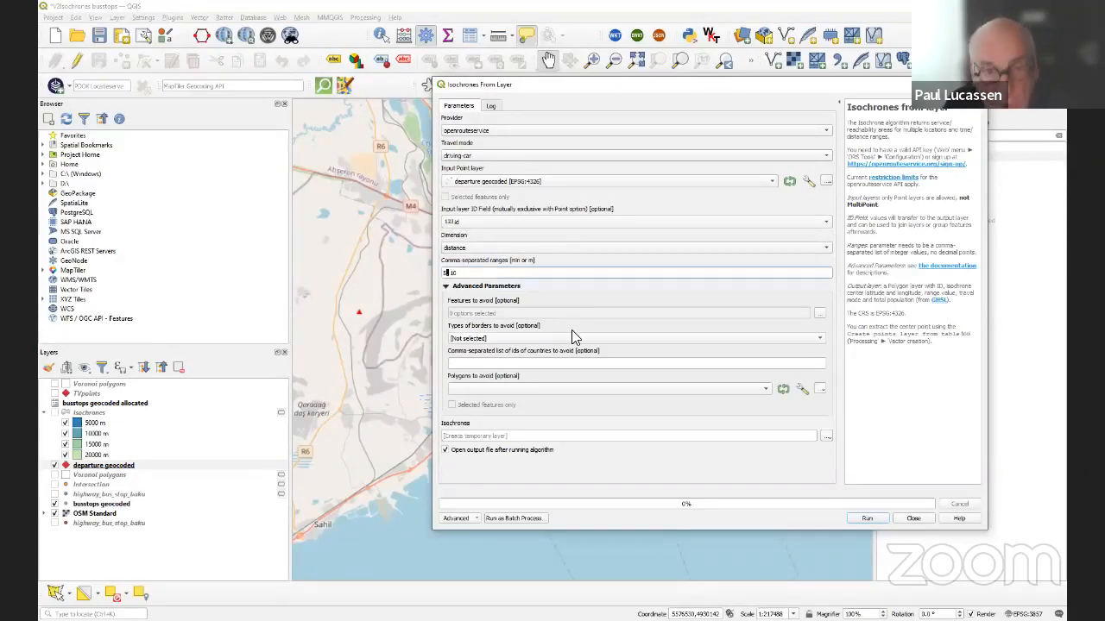
pyautogui.write('00, 10')
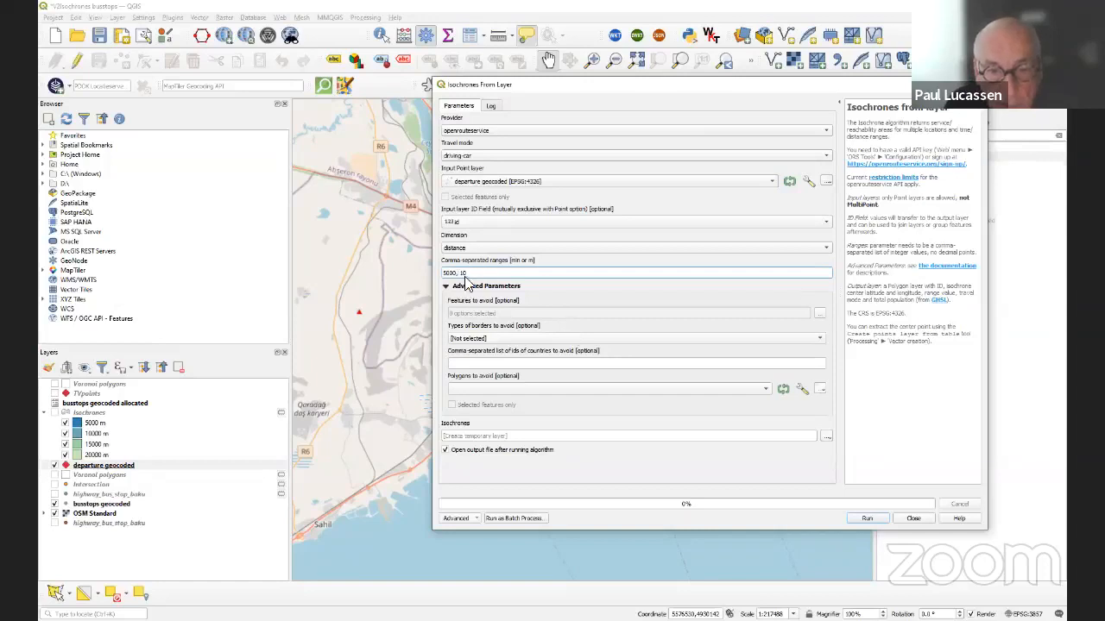
pyautogui.write('000')
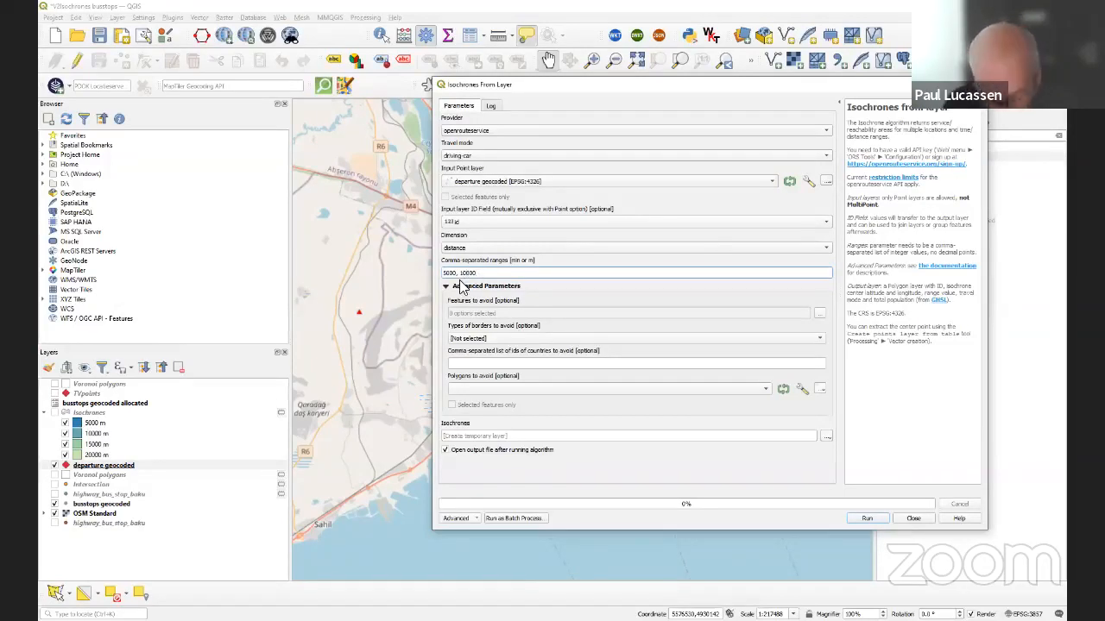
pyautogui.write(',15000,20000')
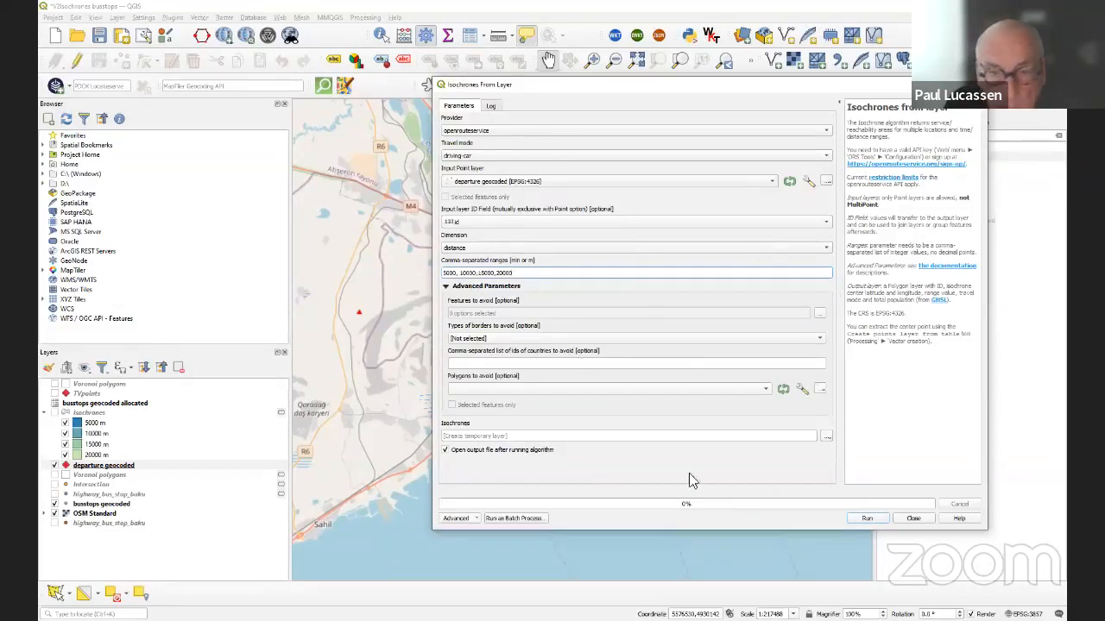
# - Run the Isochrones from layer tool on the departure geocoded layer with temporary output and close its dialog
pyautogui.click(878, 520)
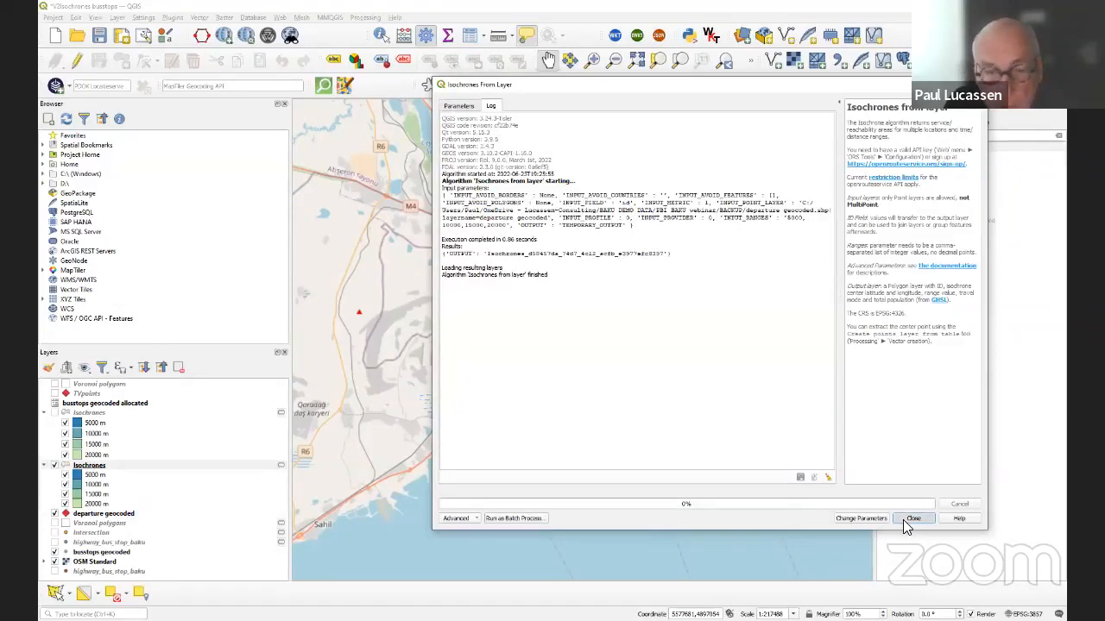
pyautogui.click(908, 520)
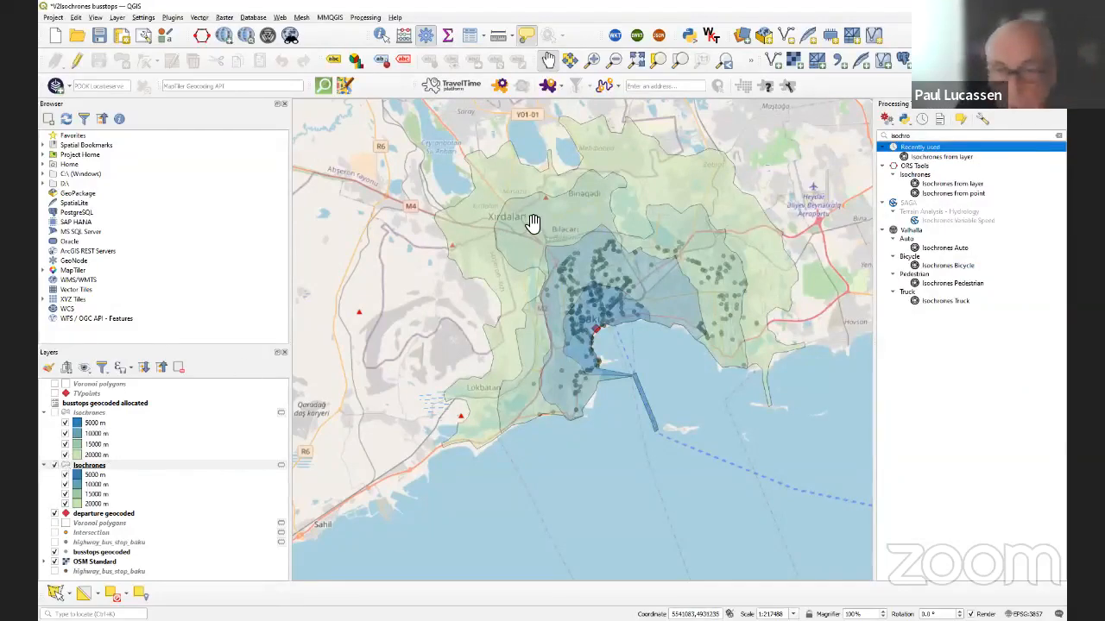
pyautogui.scroll(1, 675, 386)
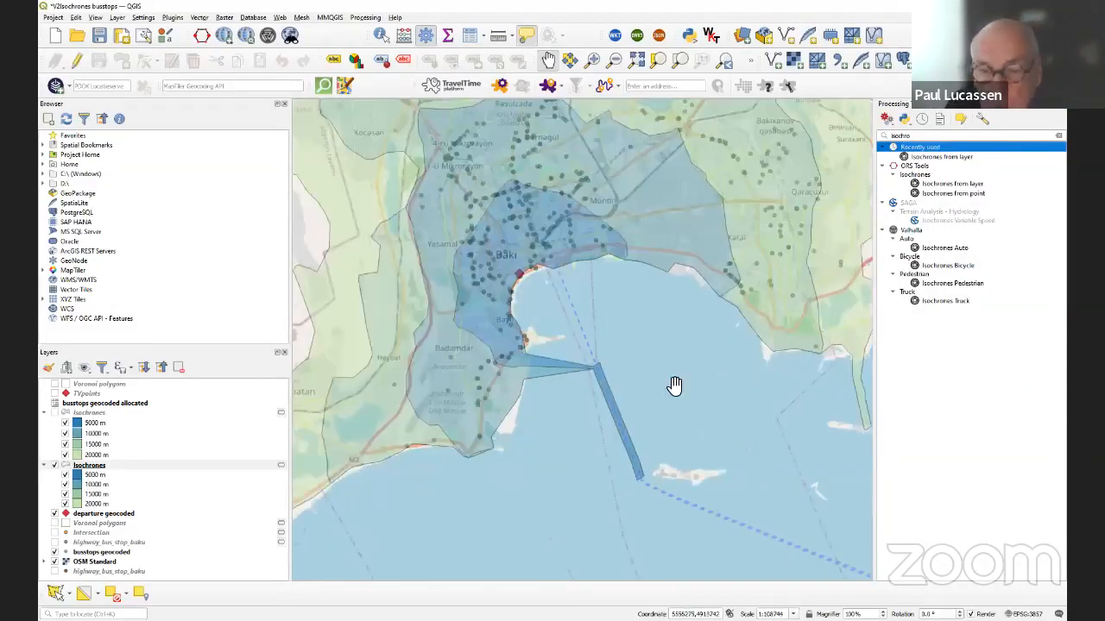
pyautogui.moveTo(627, 345); pyautogui.dragTo(679, 431)
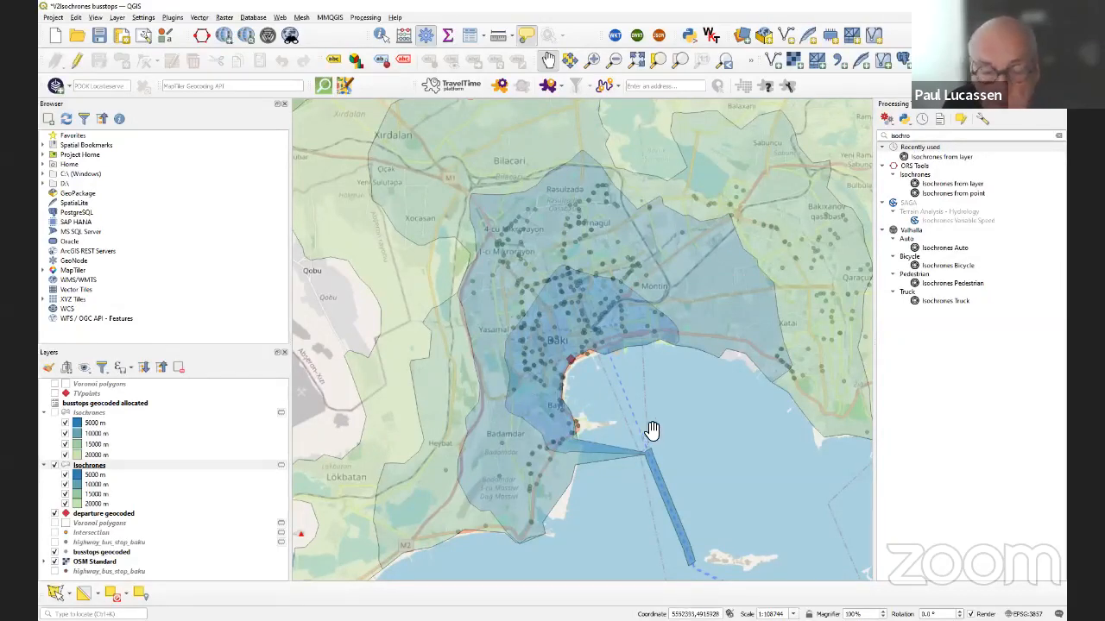
pyautogui.scroll(-1, 663, 434)
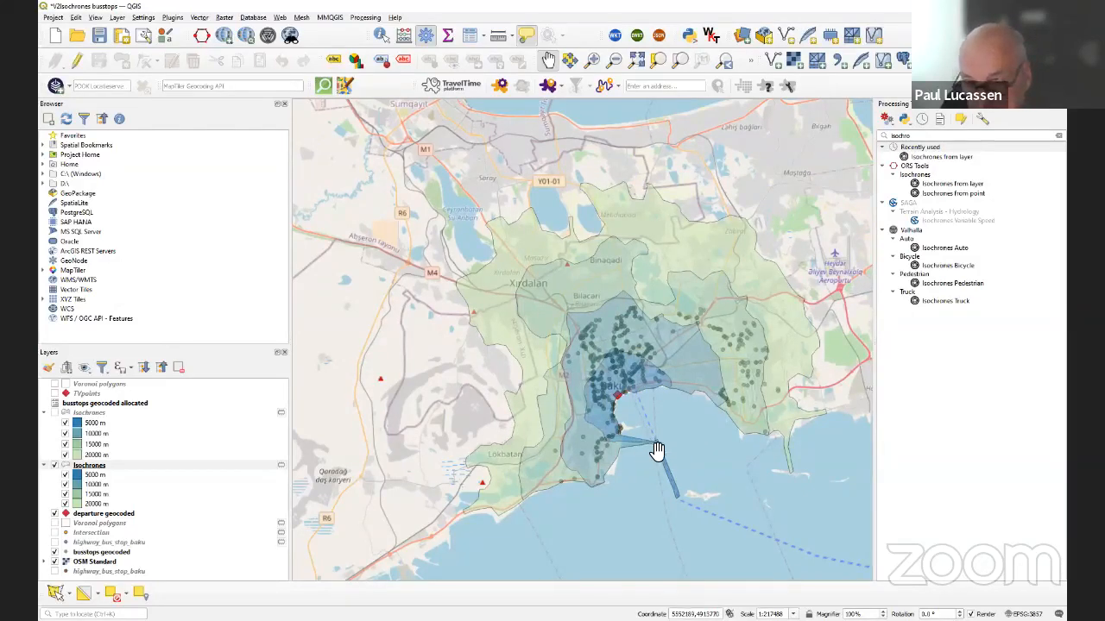
pyautogui.moveTo(656, 449)
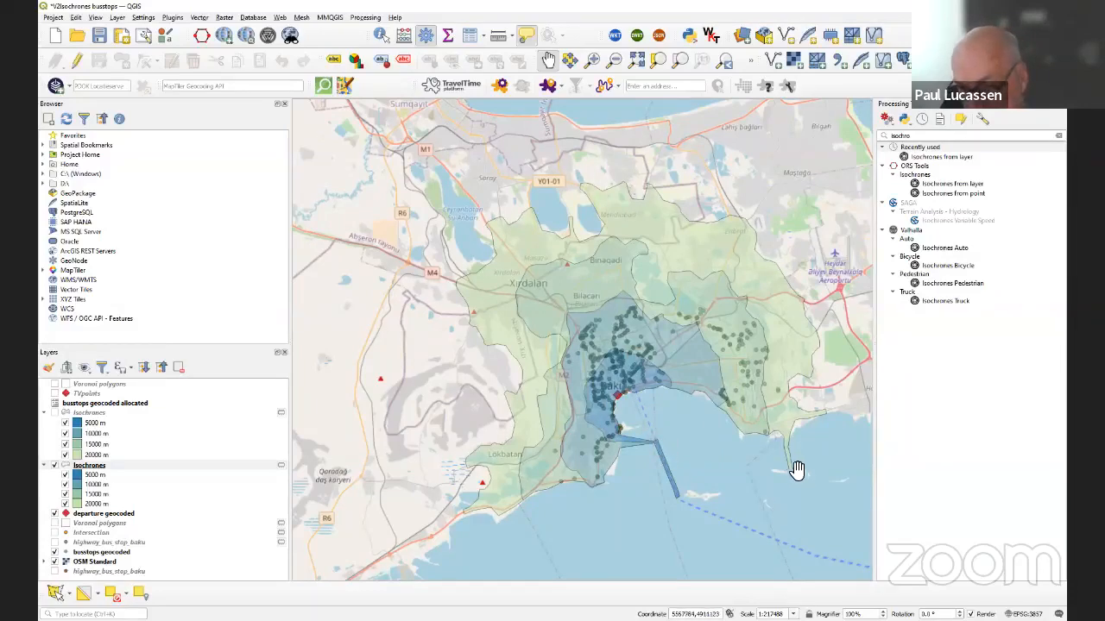
pyautogui.scroll(1, 797, 467)
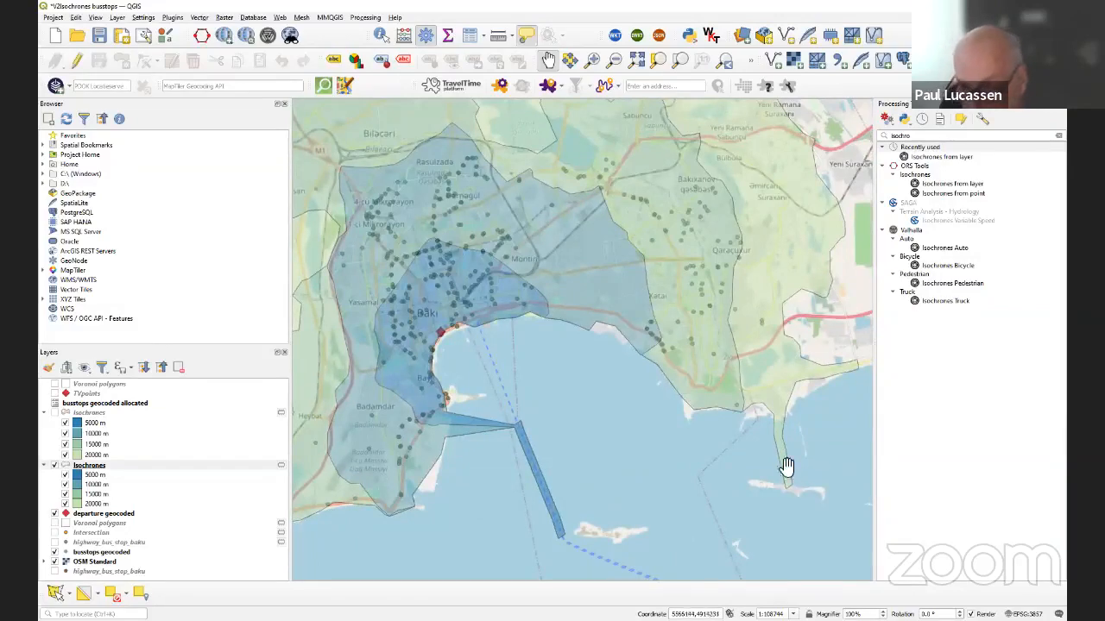
pyautogui.scroll(-1, 786, 520)
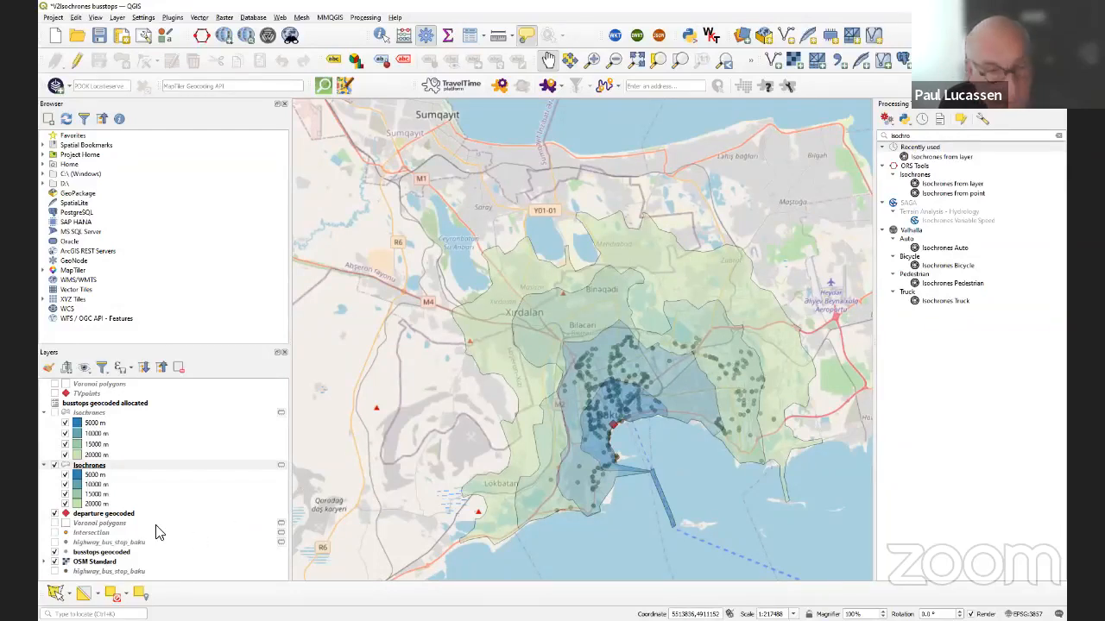
# - Select the busstops geocoded layer, search the processing algorithms for inter, and open the Intersection tool
pyautogui.click(112, 553)
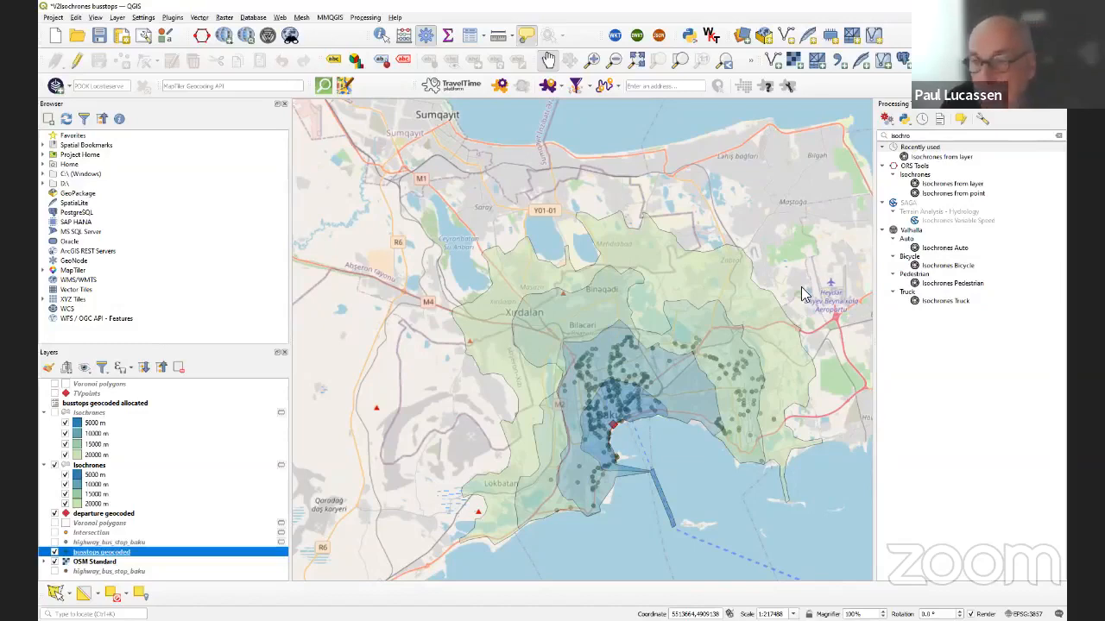
pyautogui.moveTo(914, 136); pyautogui.dragTo(841, 141)
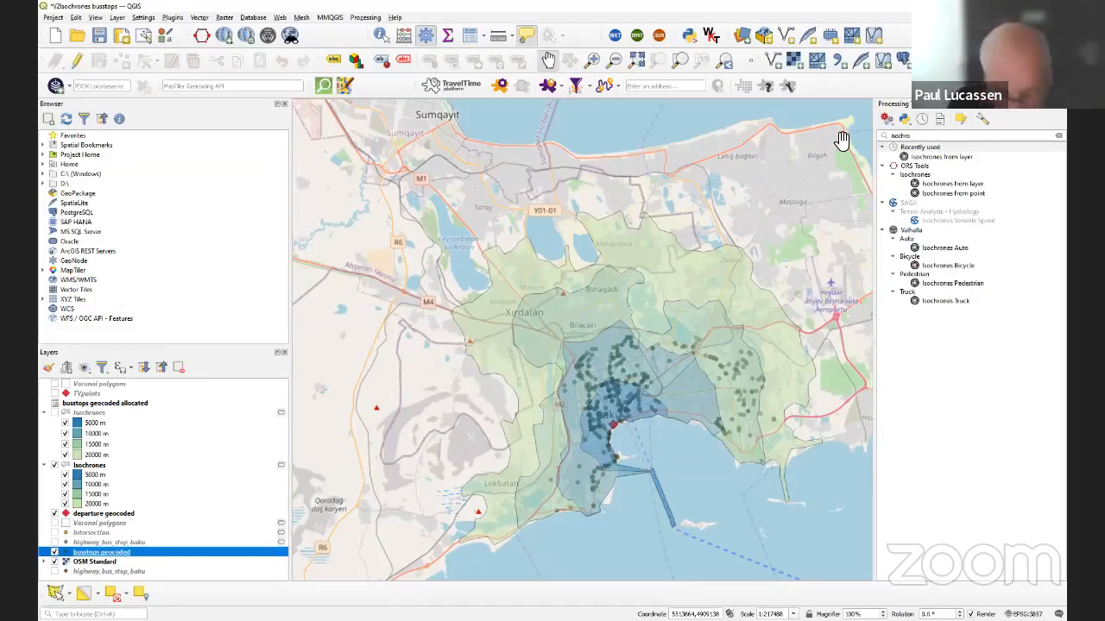
pyautogui.write('inter')
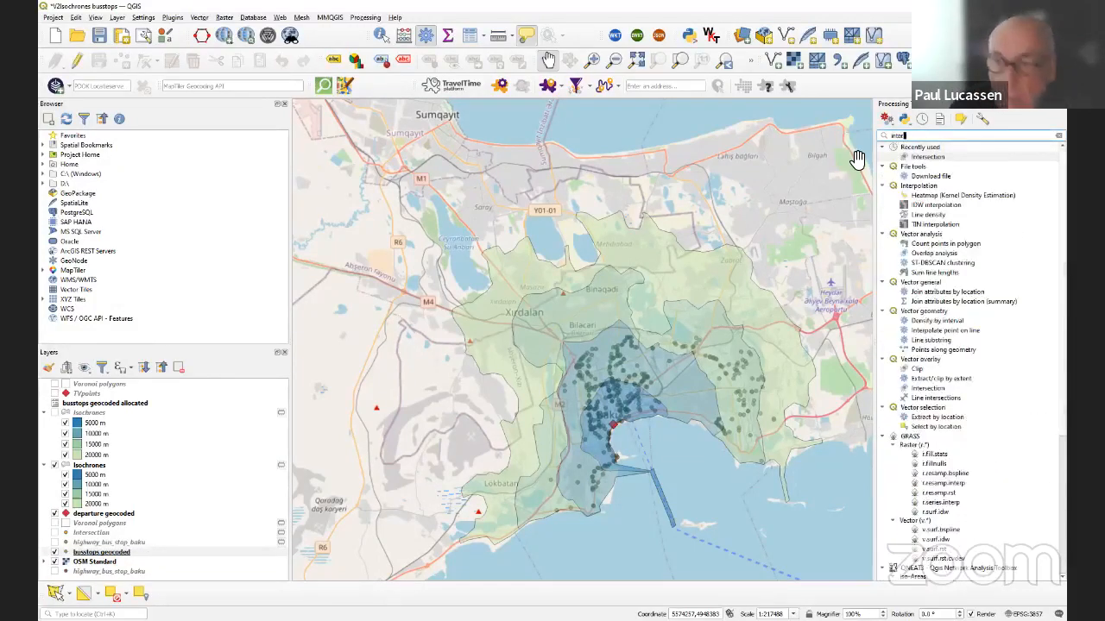
pyautogui.doubleClick(927, 157)
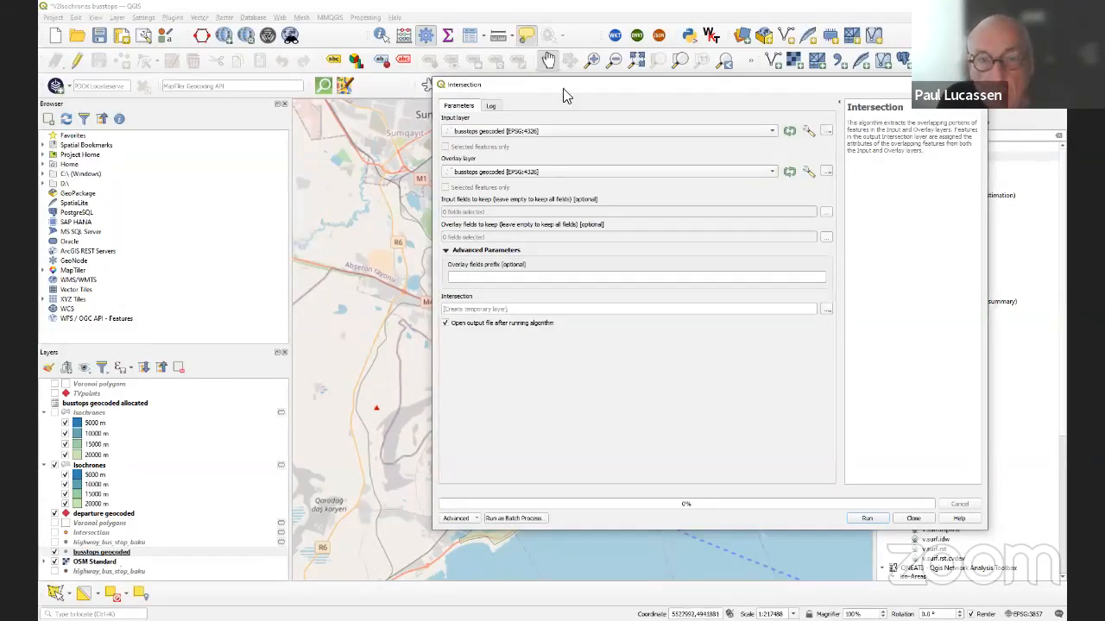
pyautogui.moveTo(557, 81); pyautogui.dragTo(960, 95)
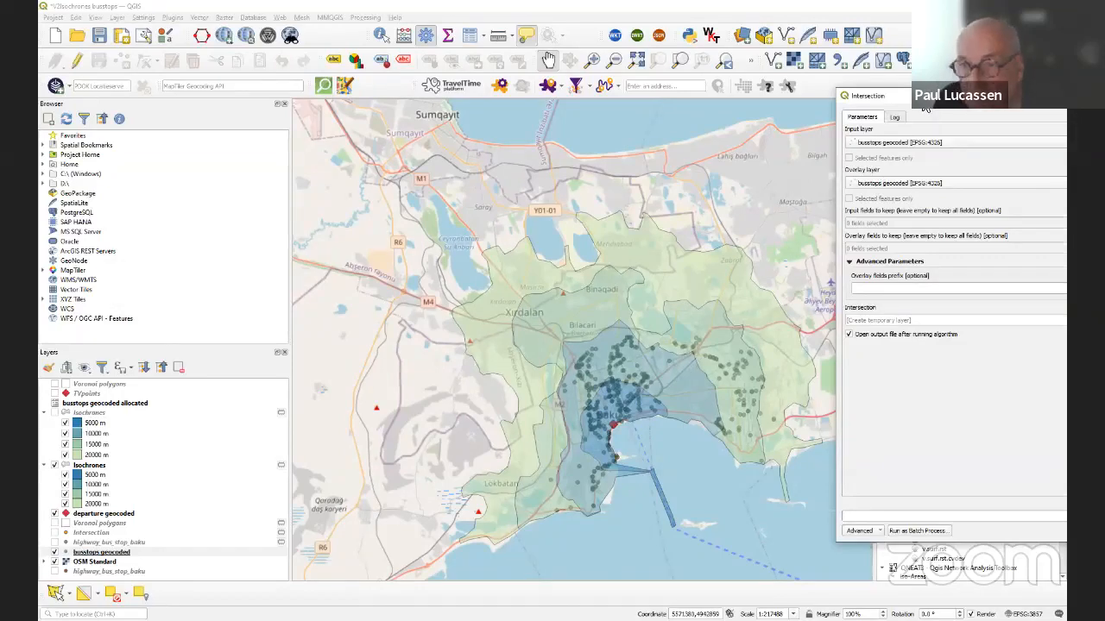
pyautogui.moveTo(922, 96); pyautogui.dragTo(695, 49)
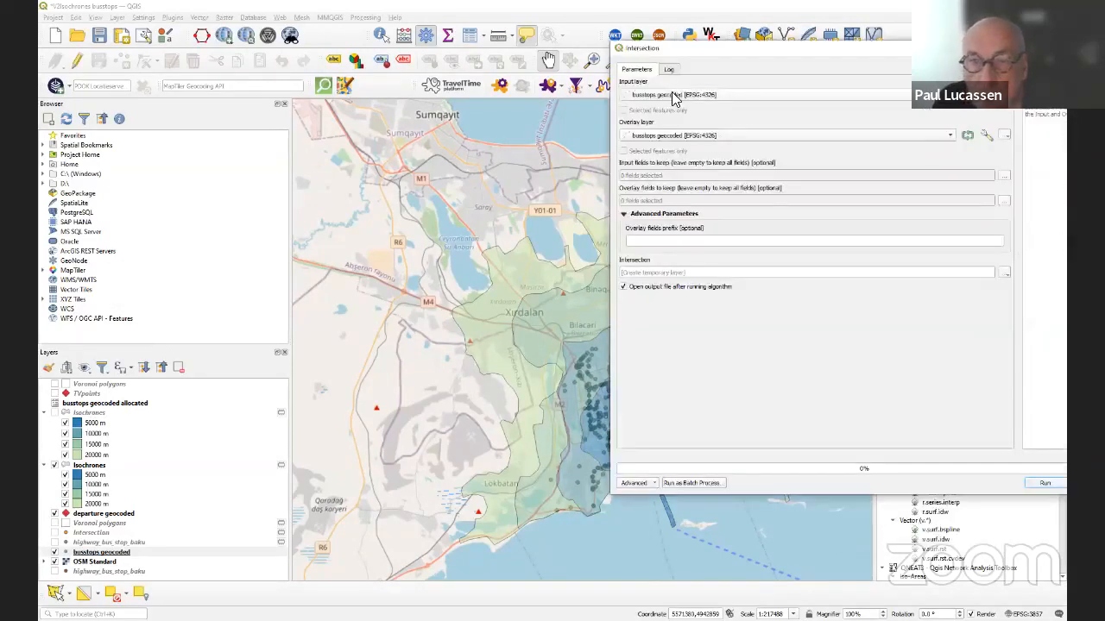
# - Intersect the busstops geocoded input layer with the Isochrones overlay layer into a temporary layer
pyautogui.click(674, 96)
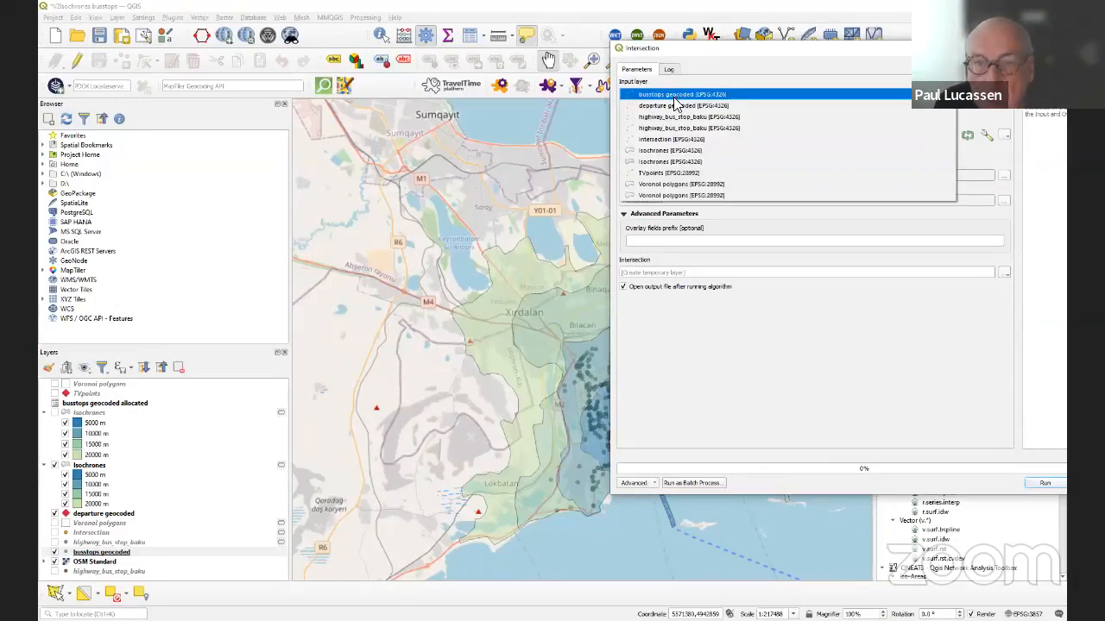
pyautogui.click(676, 97)
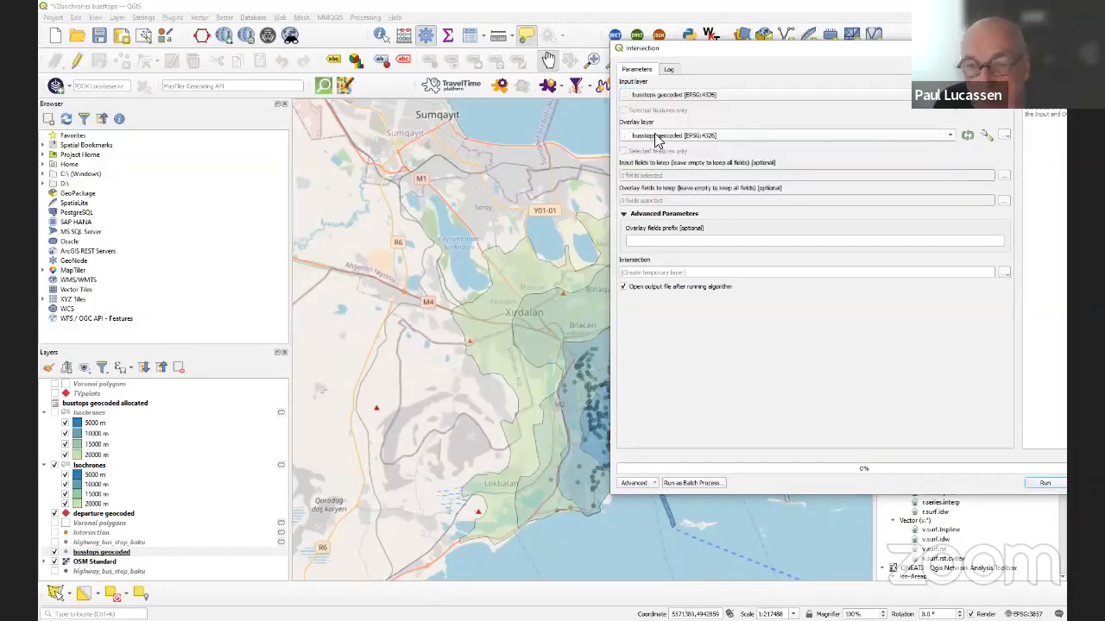
pyautogui.click(659, 138)
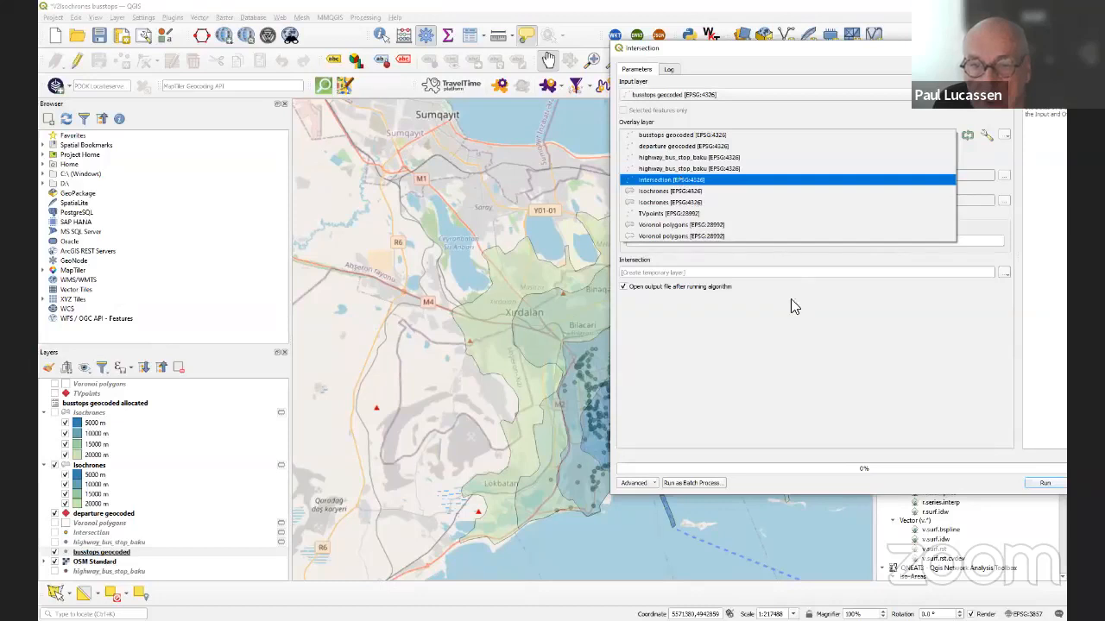
pyautogui.click(690, 194)
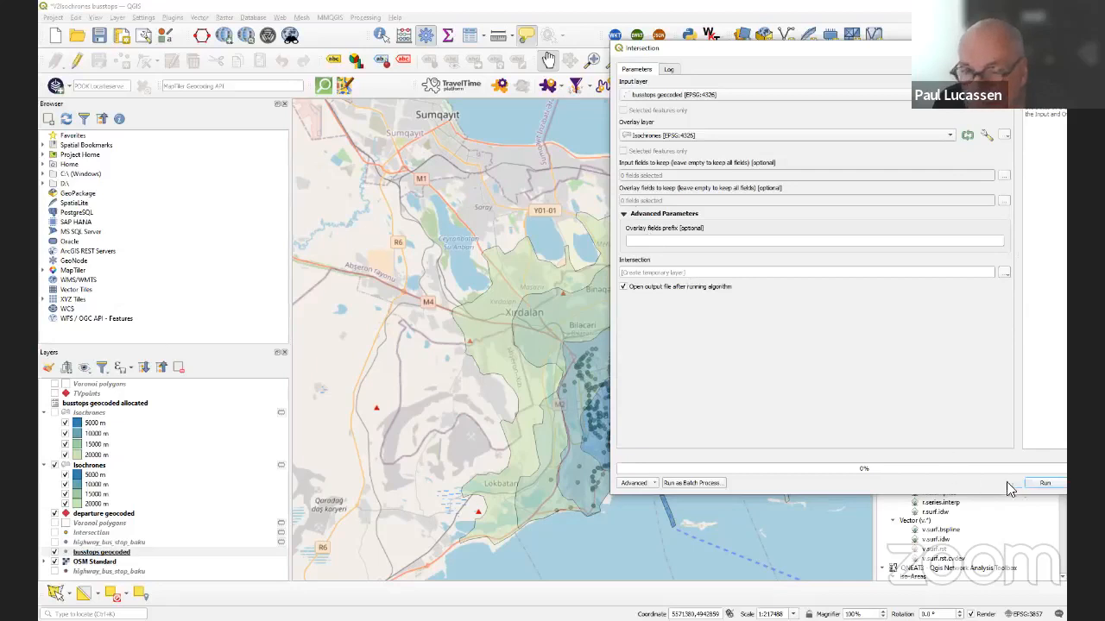
pyautogui.click(1042, 484)
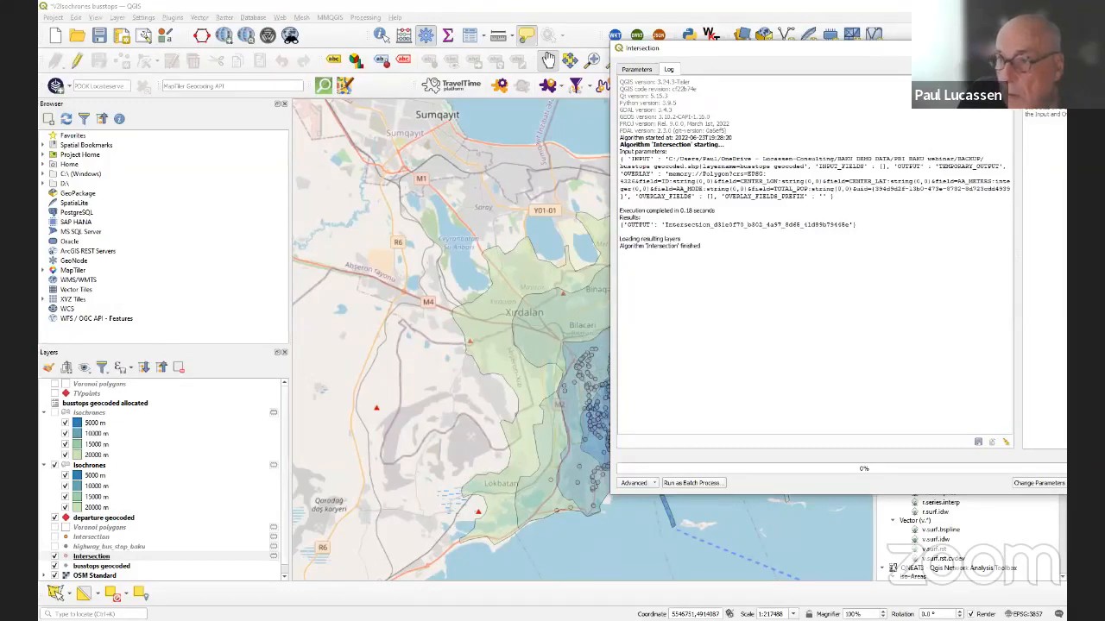
# - Open the new Intersection layer's attribute table to examine the bus stops' isochrone attributes, and close it
pyautogui.click(84, 554)
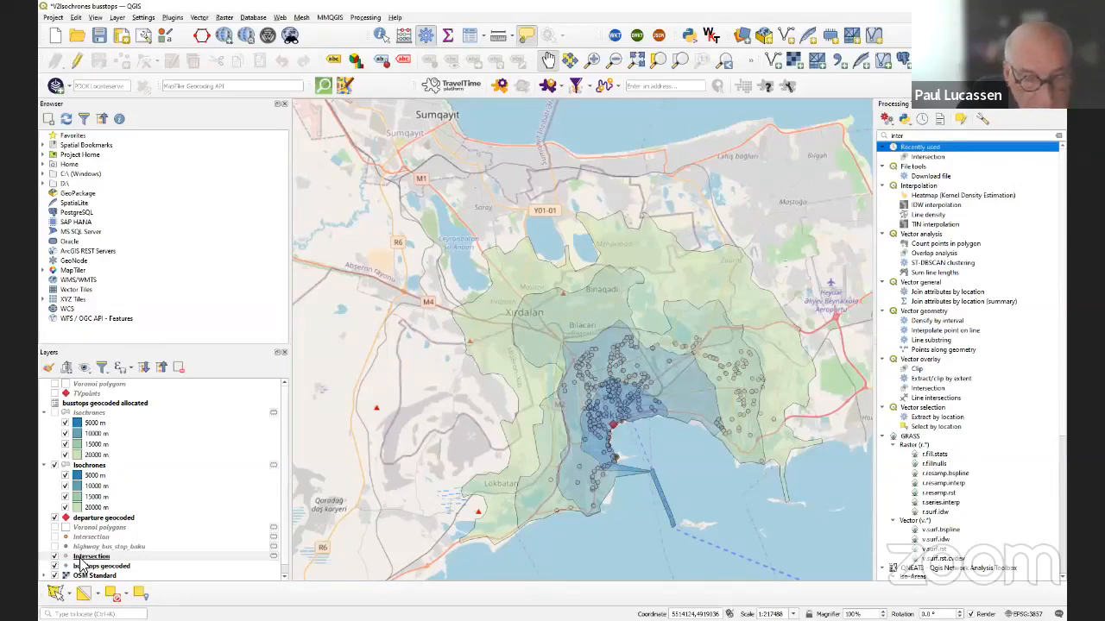
pyautogui.rightClick(82, 557)
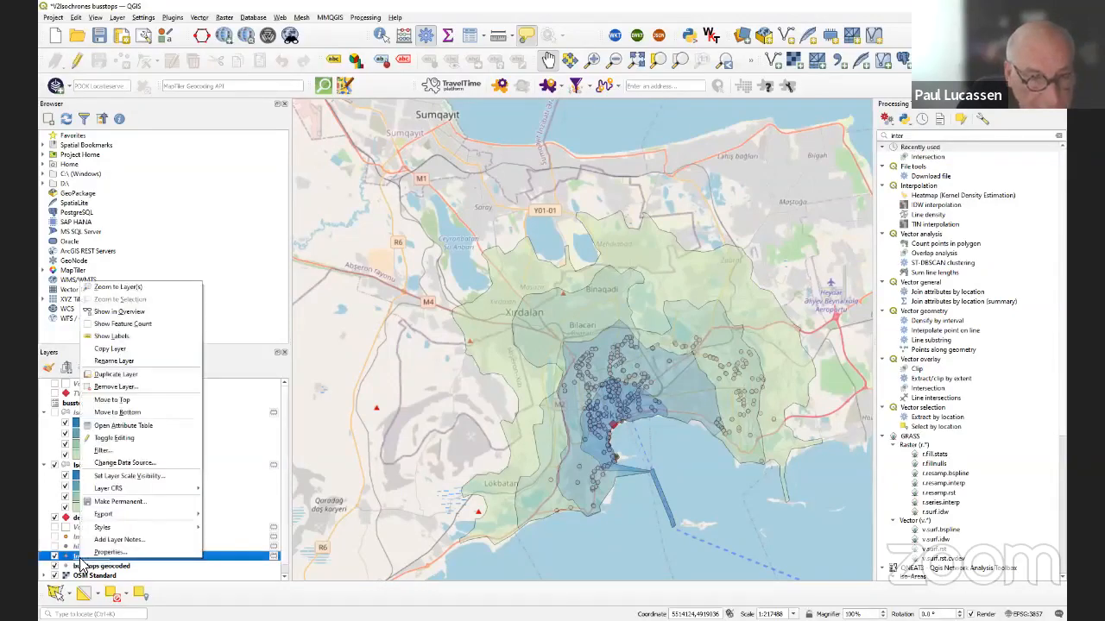
pyautogui.click(130, 427)
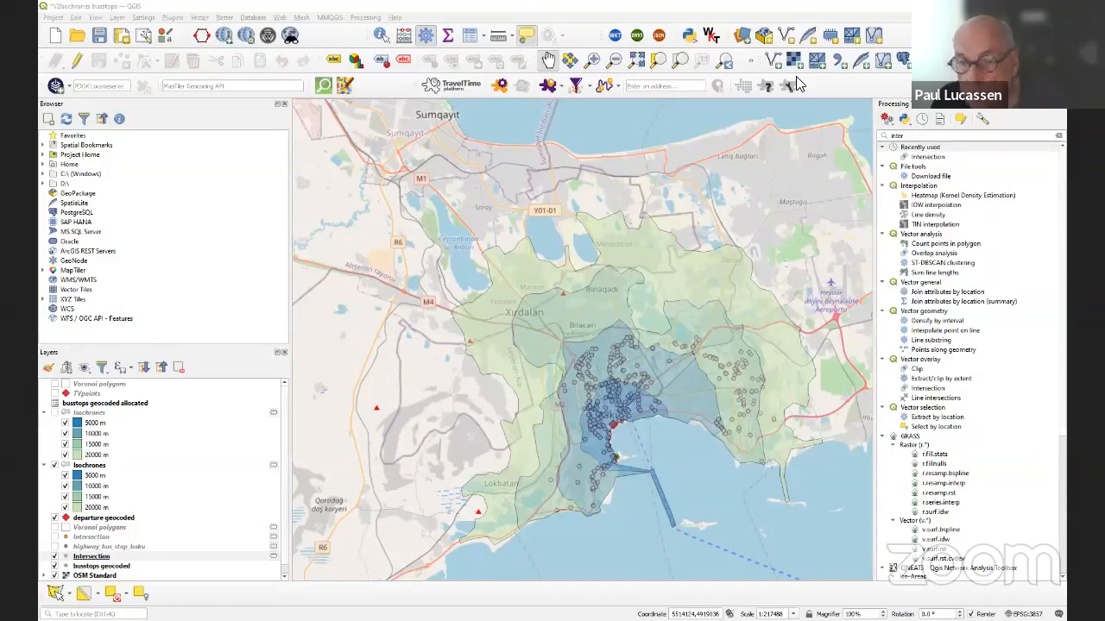
pyautogui.click(796, 84)
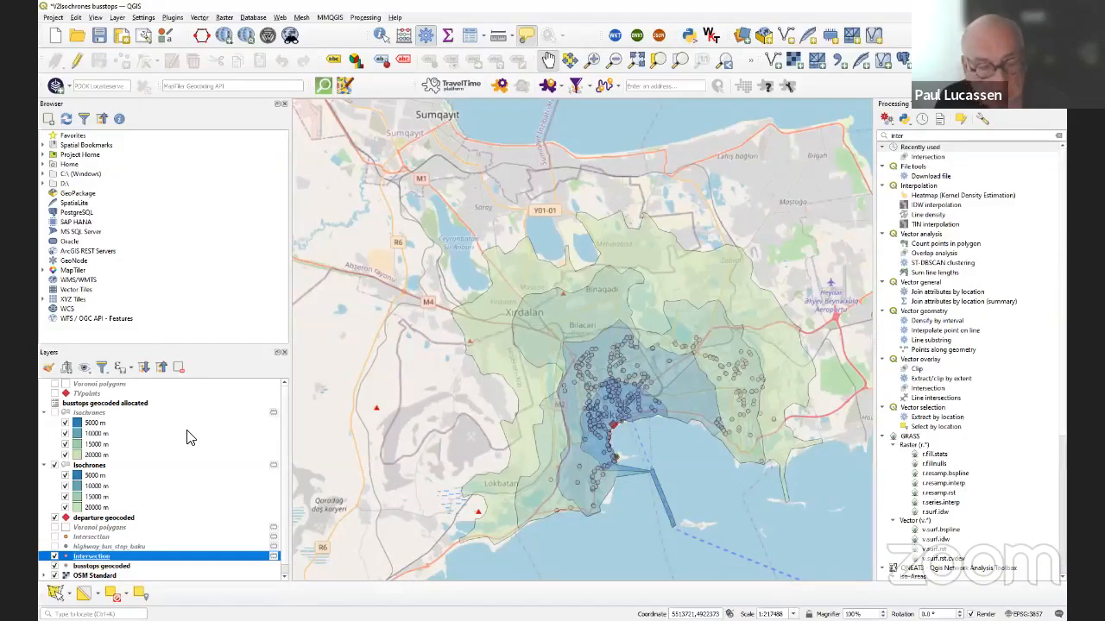
pyautogui.rightClick(137, 557)
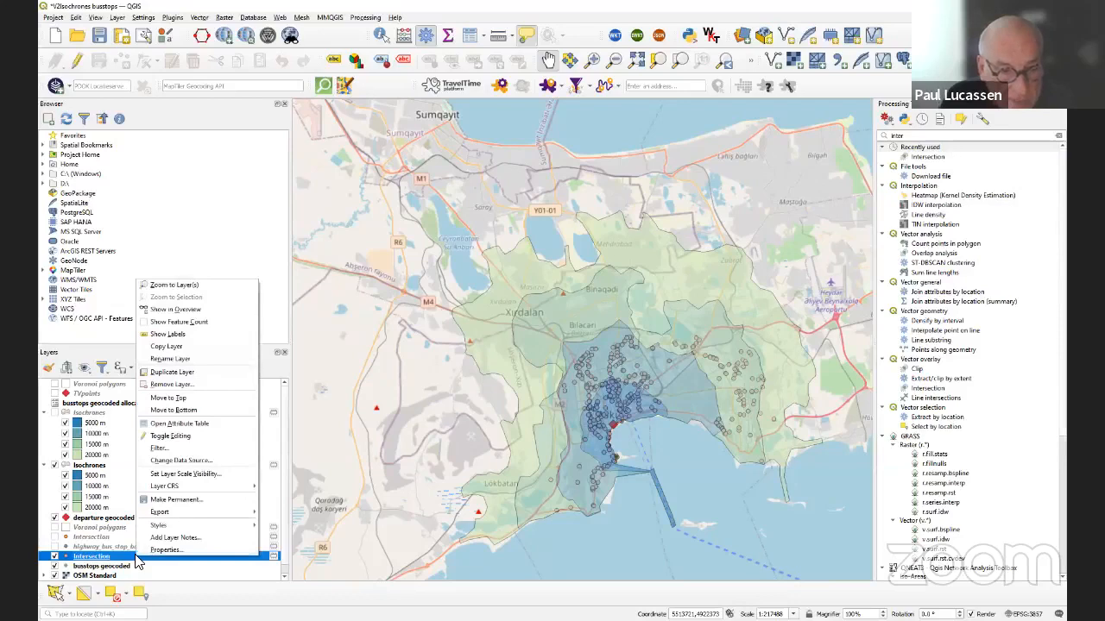
pyautogui.moveTo(194, 514)
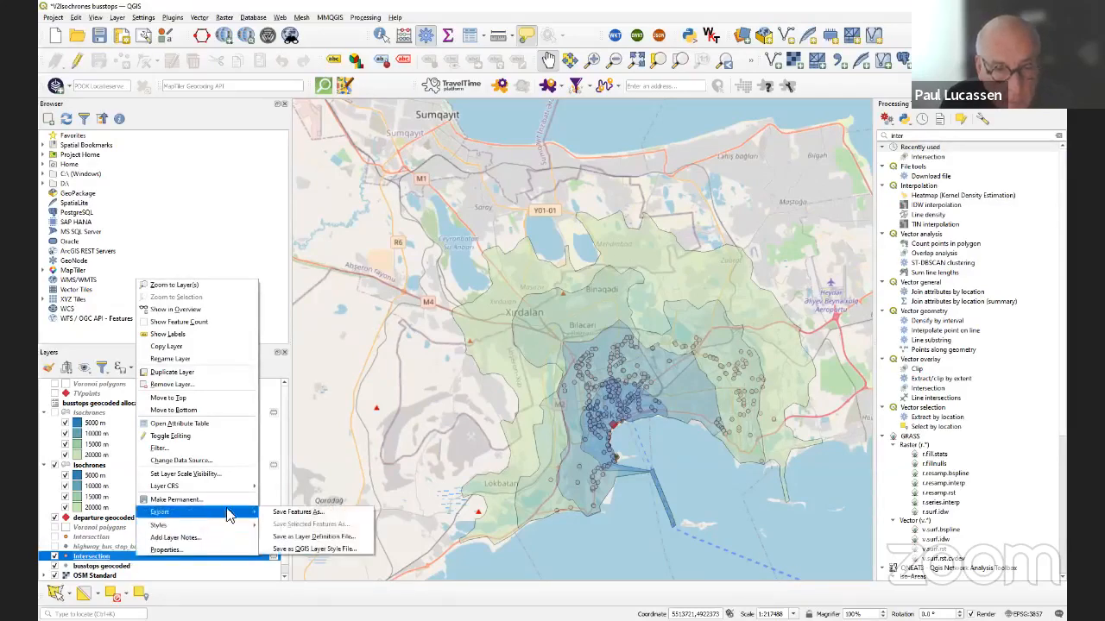
pyautogui.click(286, 512)
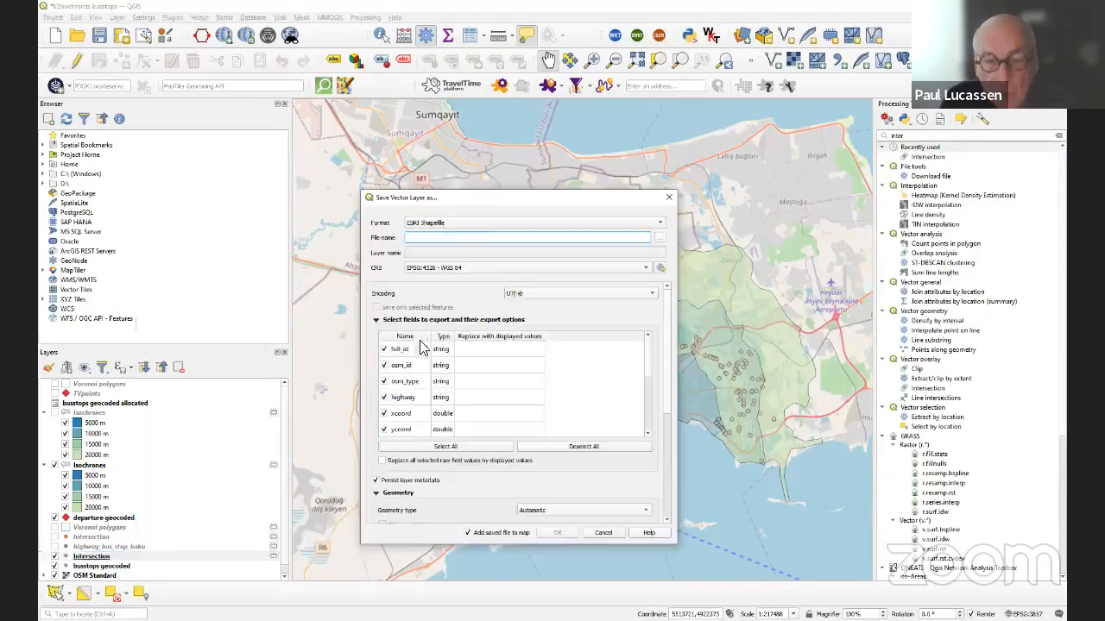
pyautogui.click(494, 222)
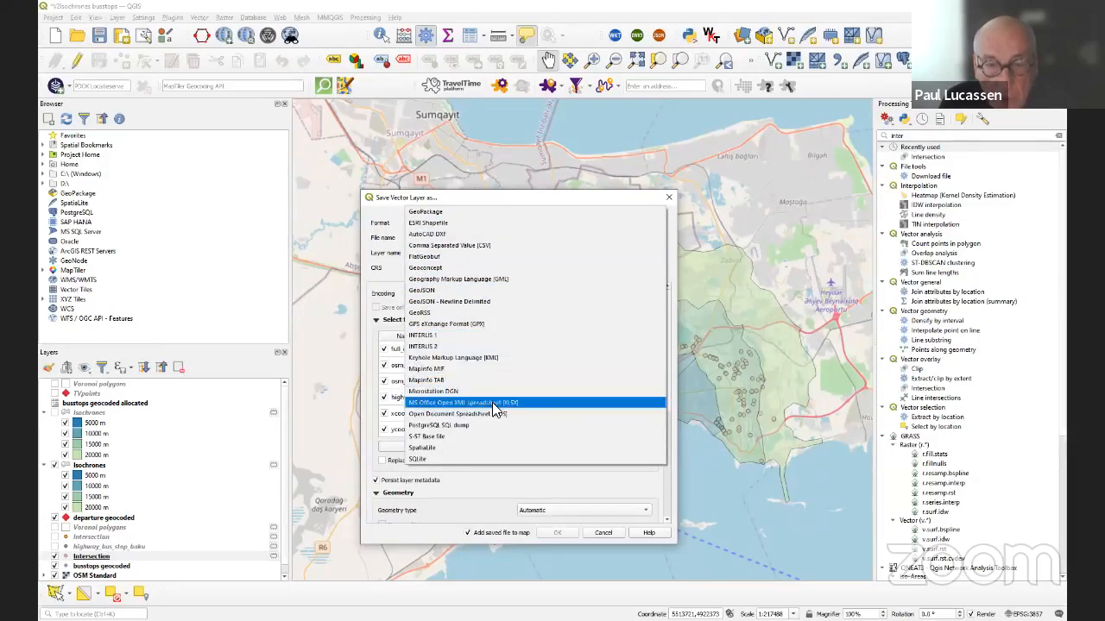
pyautogui.click(535, 403)
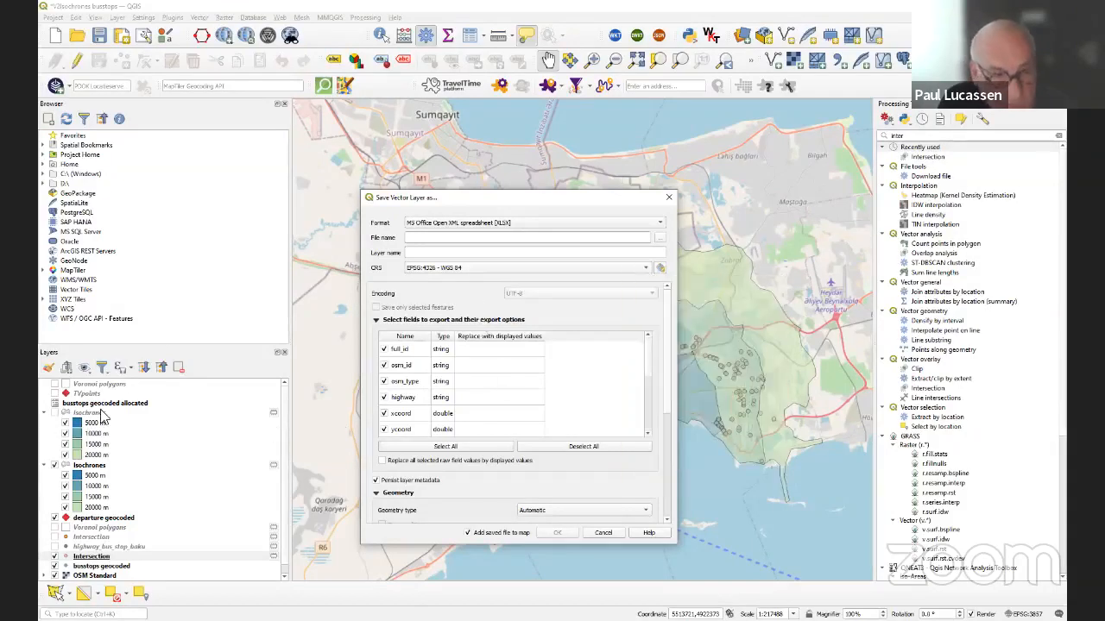
pyautogui.click(593, 530)
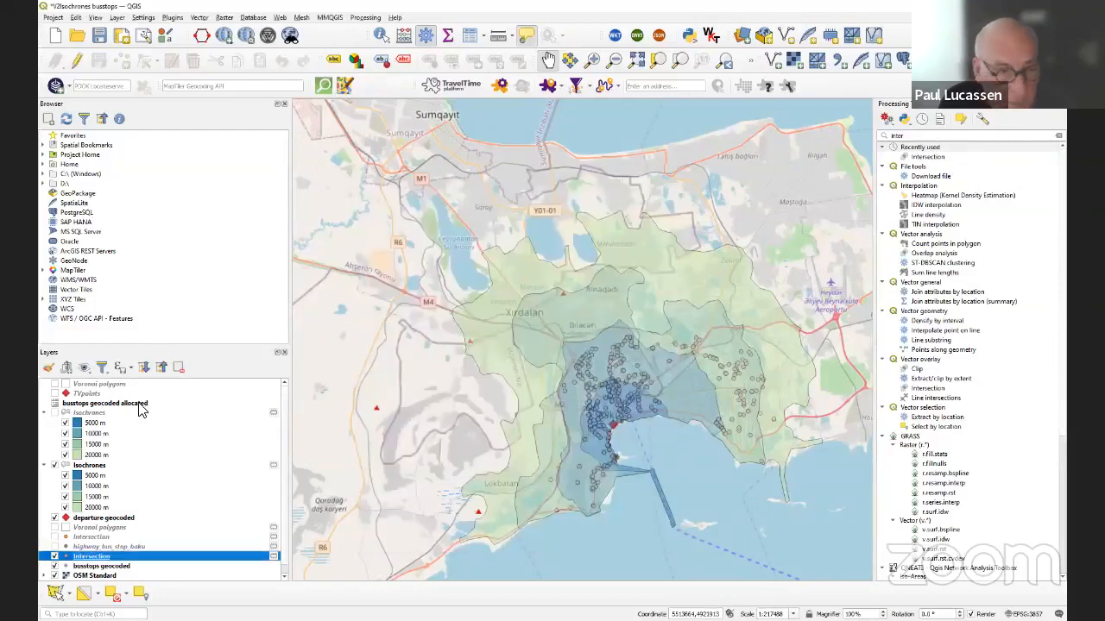
# - Open the attribute table of the busstops geocoded allocated layer to review its records, and close it
pyautogui.click(140, 406)
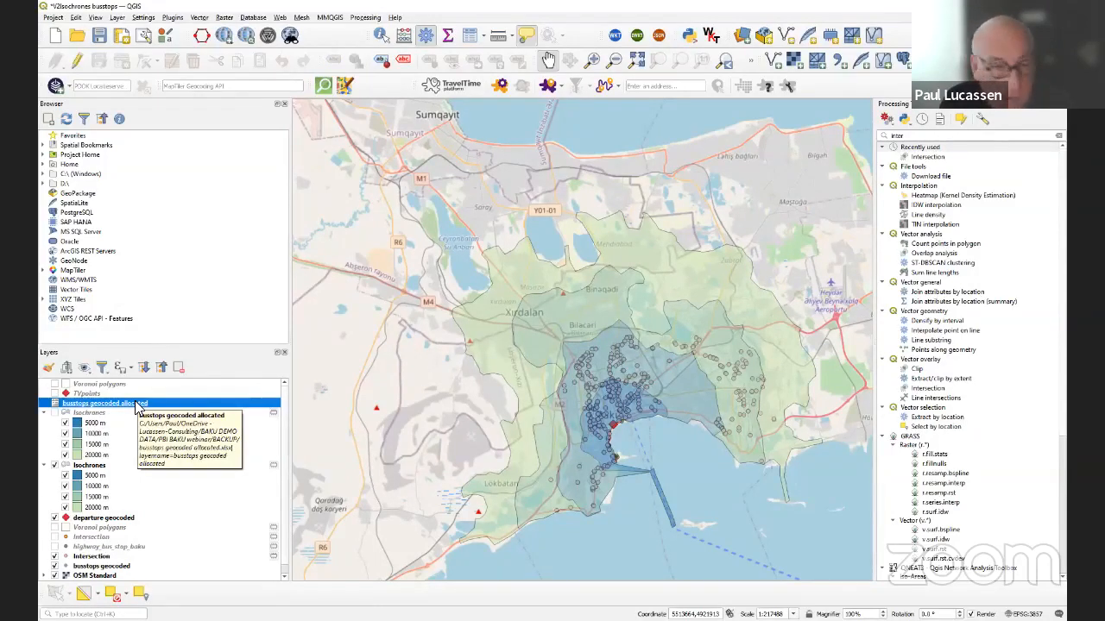
pyautogui.rightClick(135, 406)
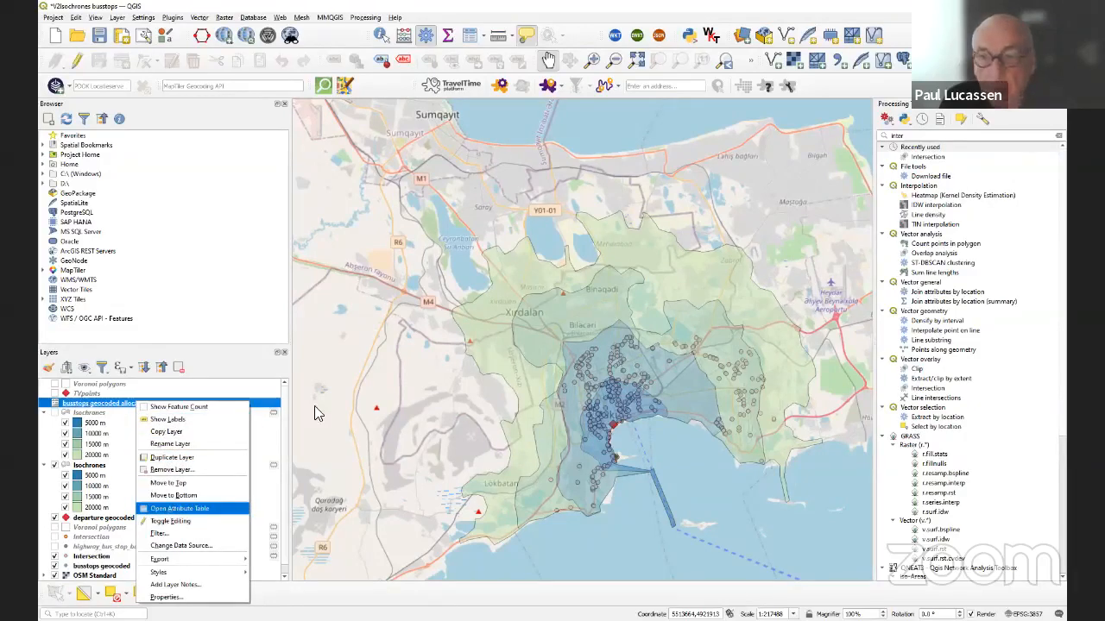
pyautogui.press('Return')
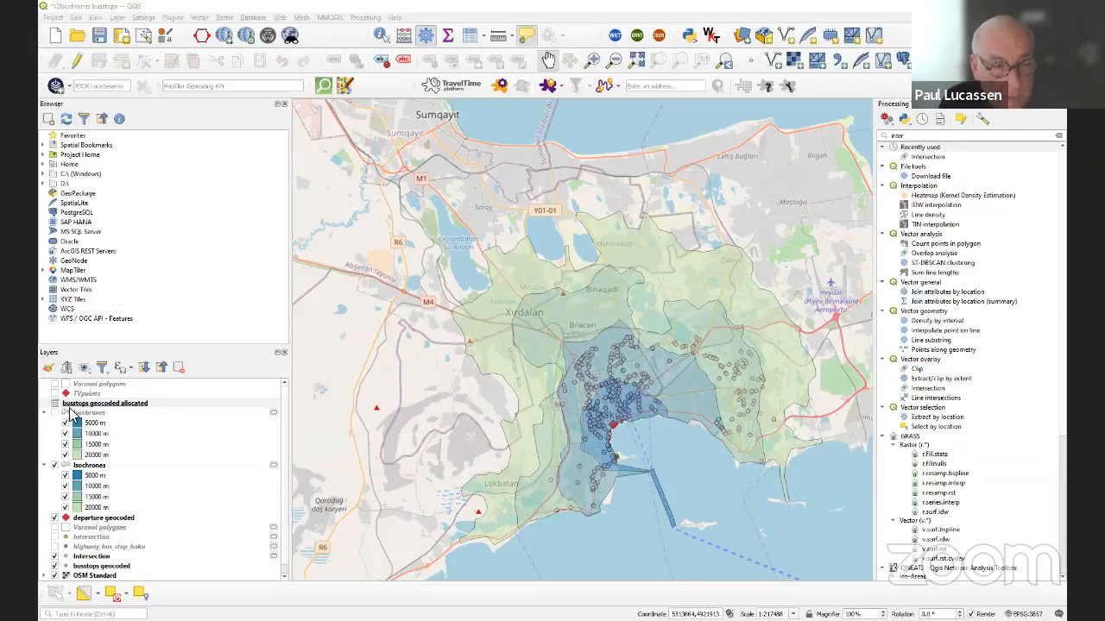
pyautogui.click(250, 328)
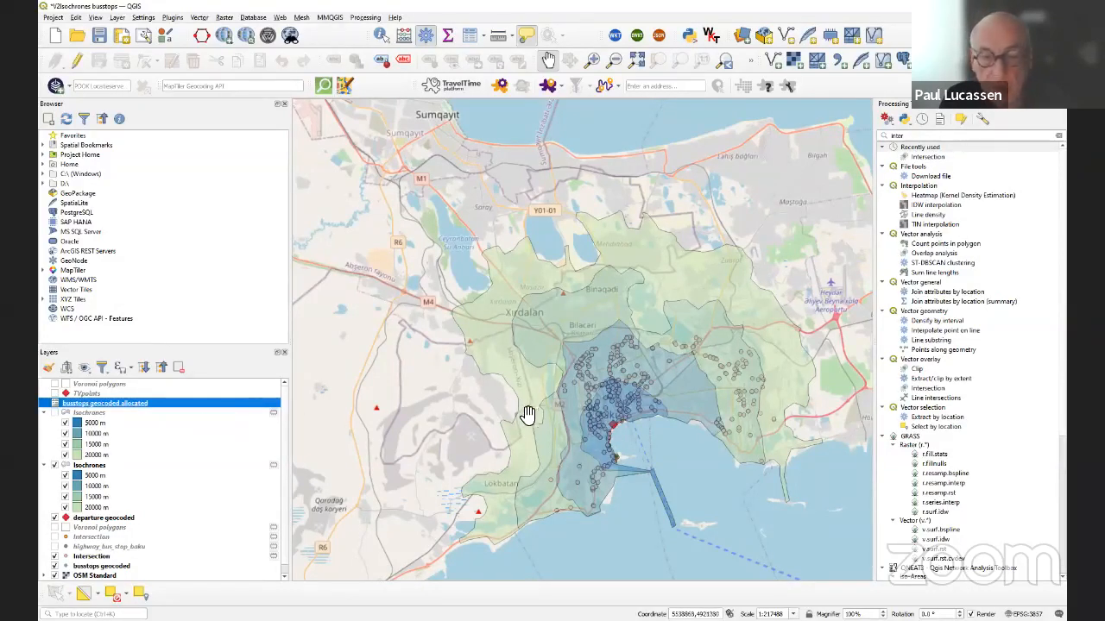
pyautogui.scroll(-1, 522, 420)
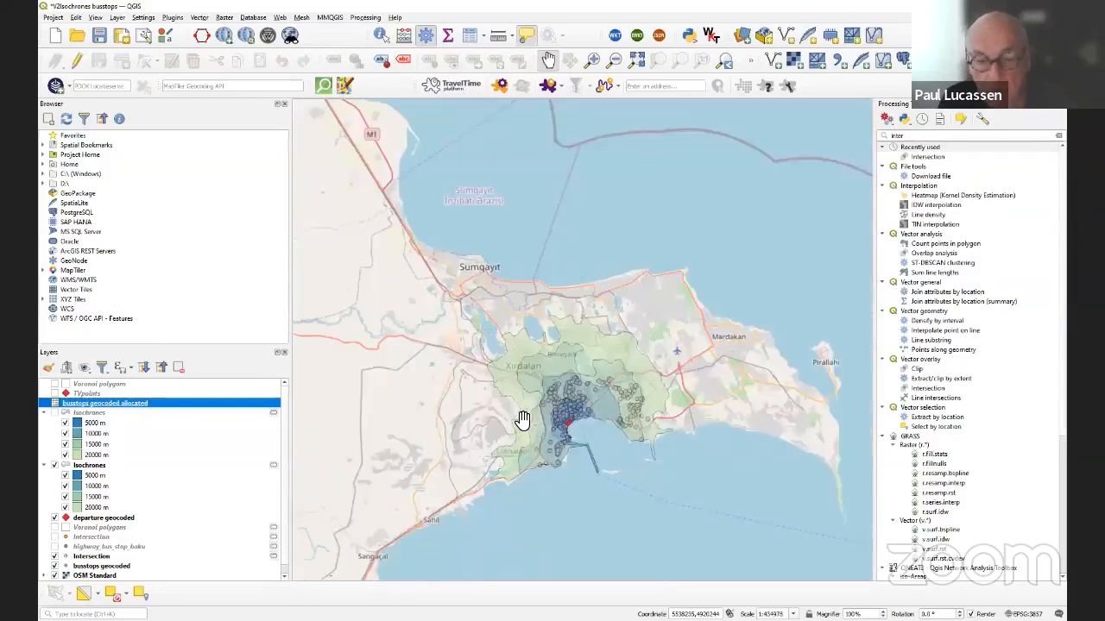
pyautogui.scroll(1, 522, 420)
pyautogui.moveTo(713, 447); pyautogui.dragTo(695, 431)
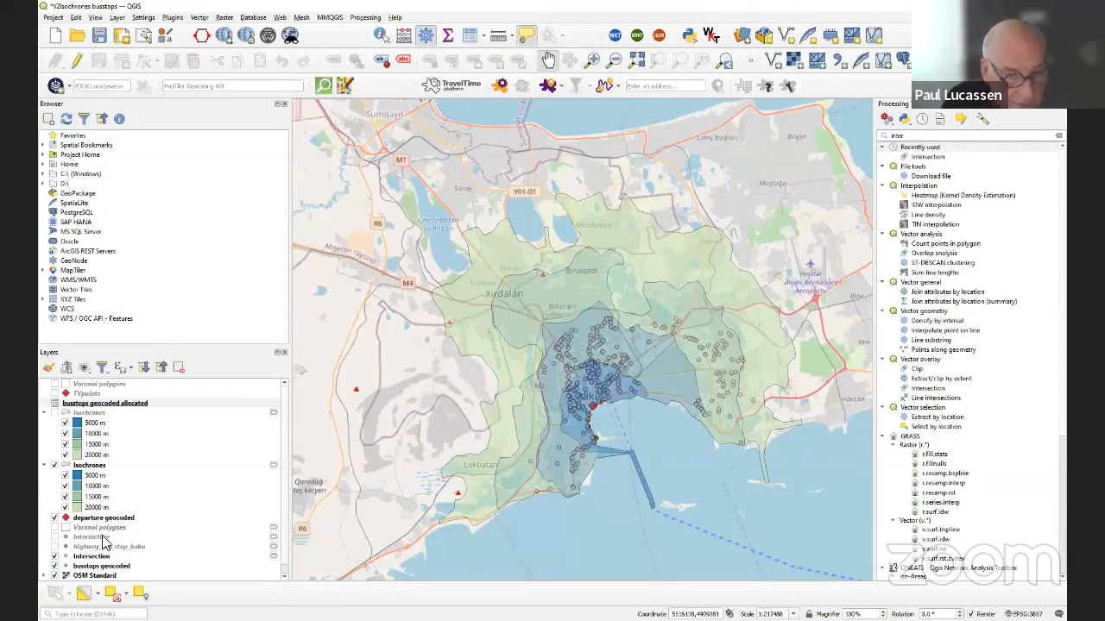
# - Open the feature export for the visible Isochrones layer and choose the ESRI Shapefile format
pyautogui.click(99, 466)
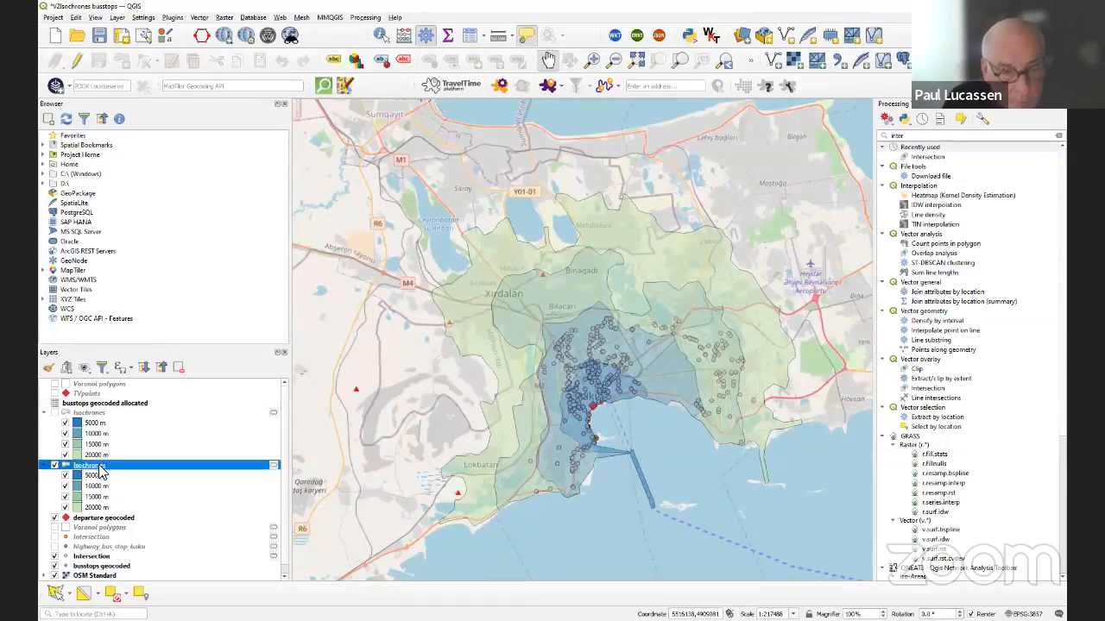
pyautogui.rightClick(101, 471)
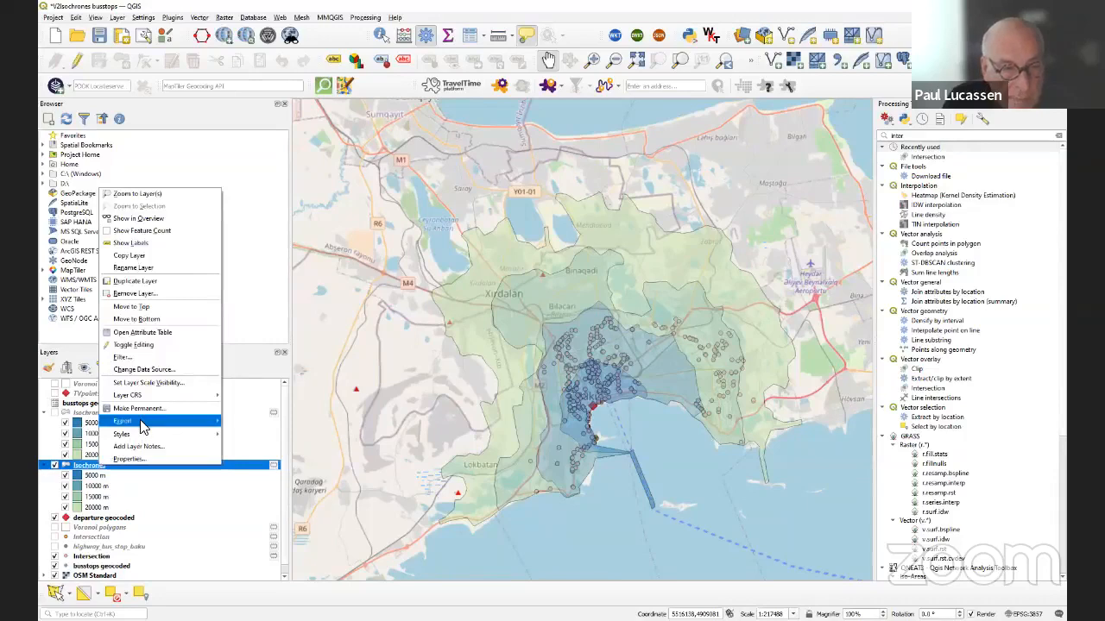
pyautogui.moveTo(144, 421)
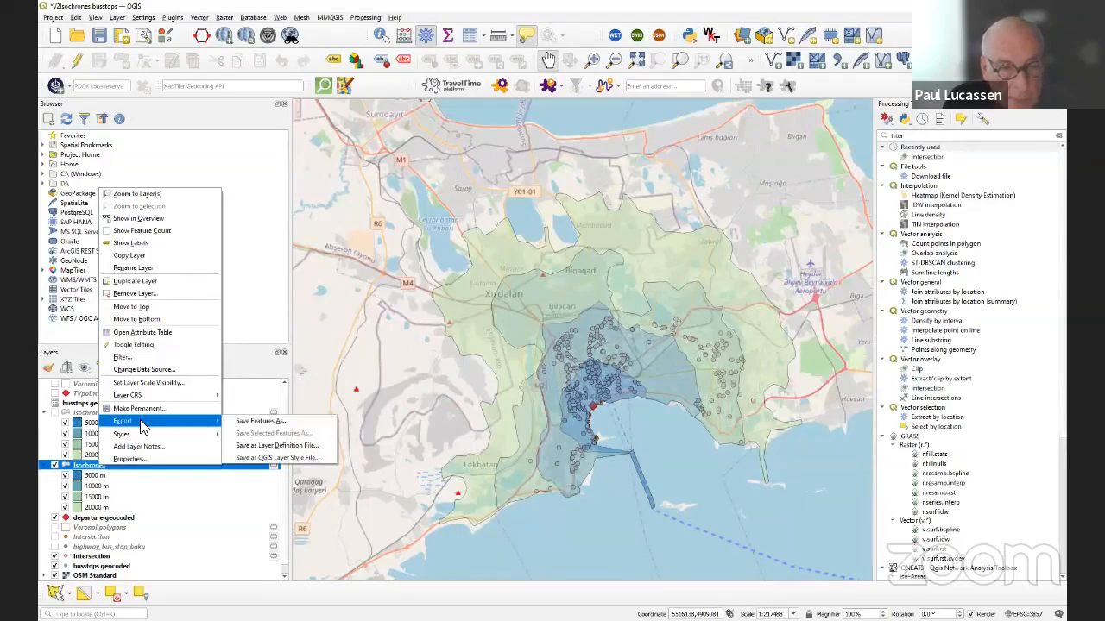
pyautogui.click(251, 422)
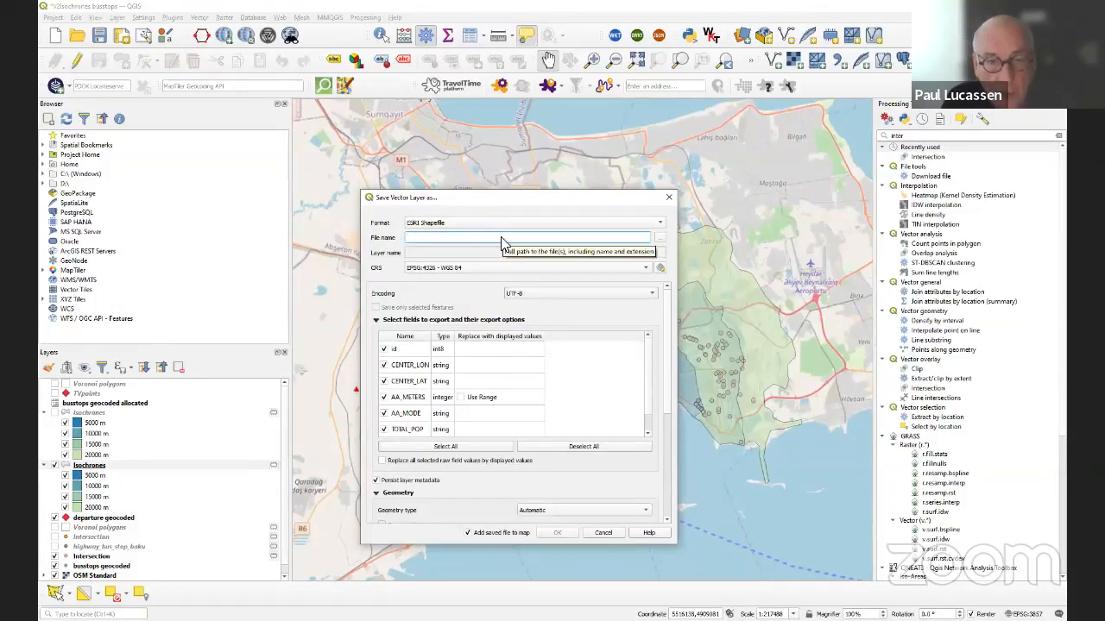
pyautogui.click(494, 223)
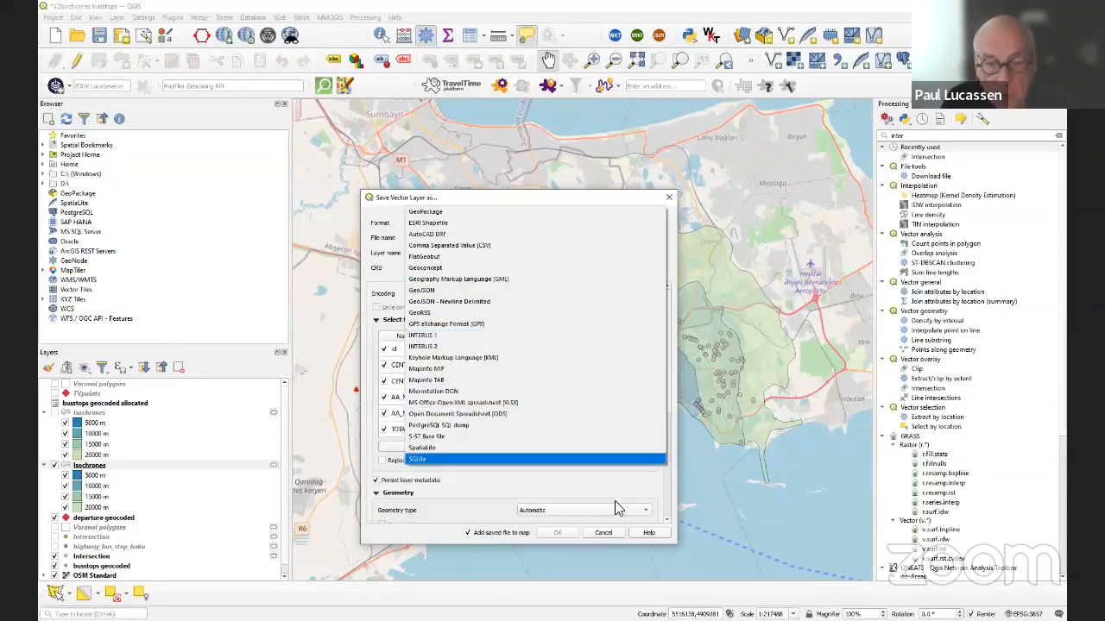
pyautogui.click(438, 226)
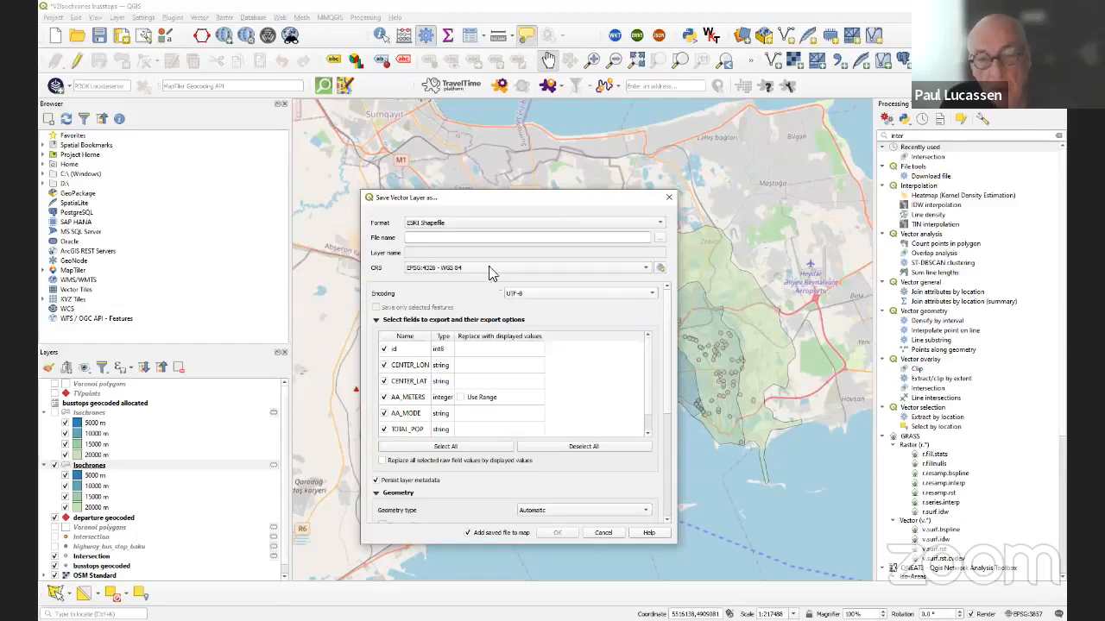
# - Set the export file to now.shp on the desktop, turn off adding the saved file to the map, and cancel the export
pyautogui.click(659, 237)
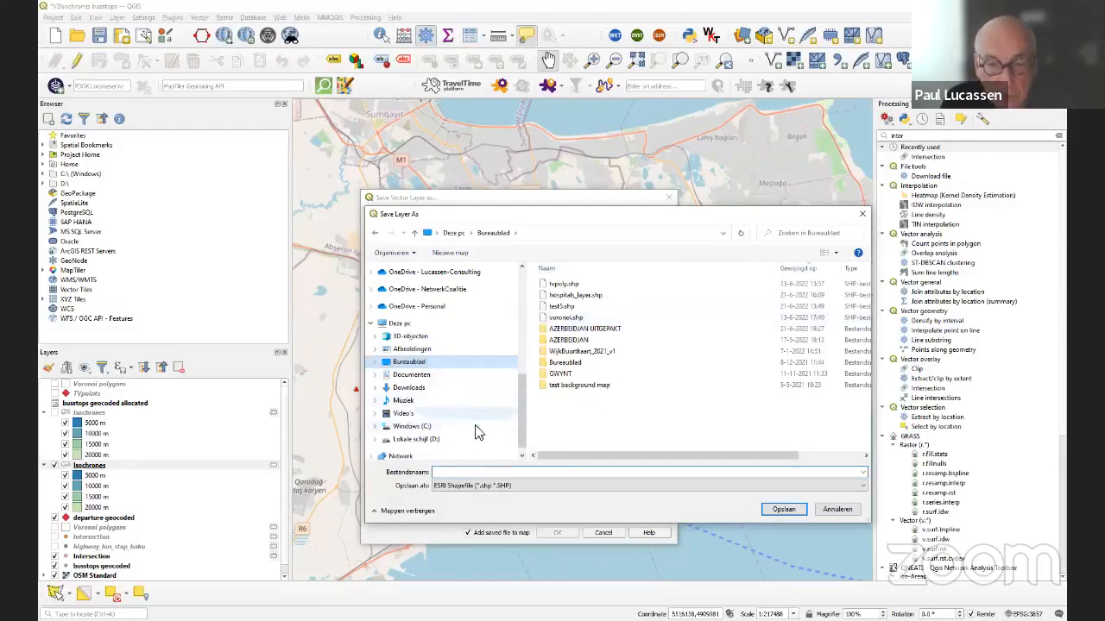
pyautogui.click(472, 468)
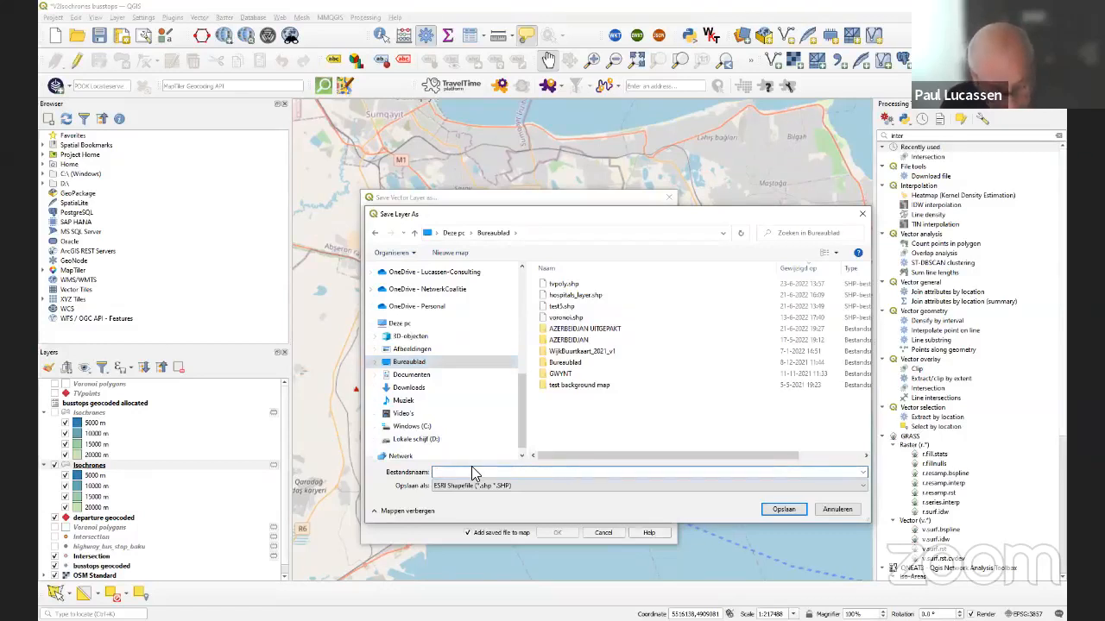
pyautogui.write('now')
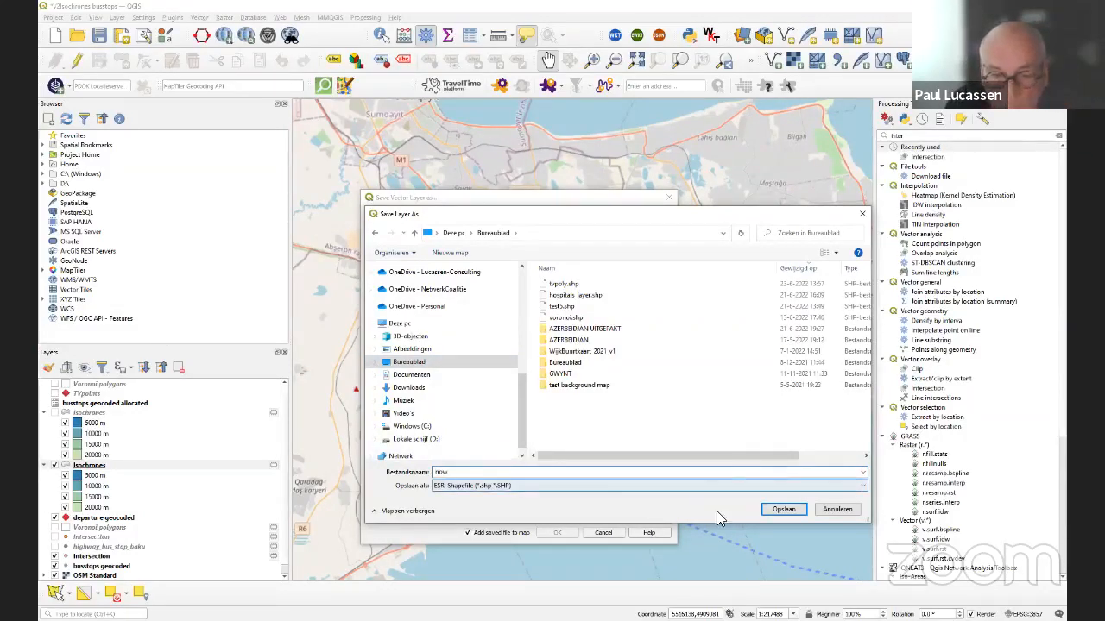
pyautogui.click(762, 510)
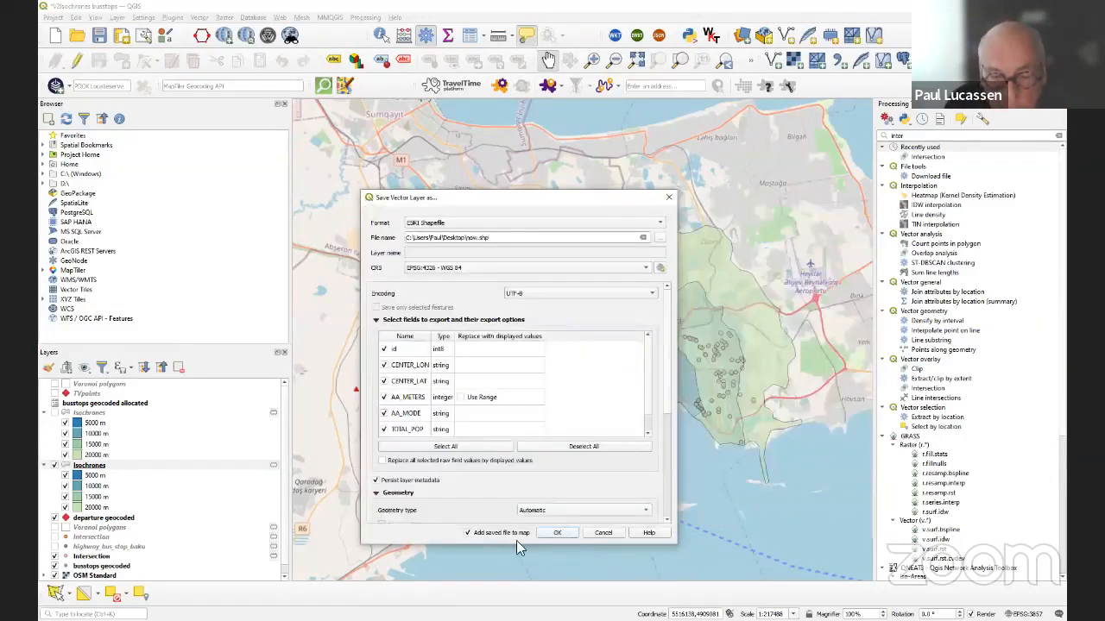
pyautogui.click(467, 534)
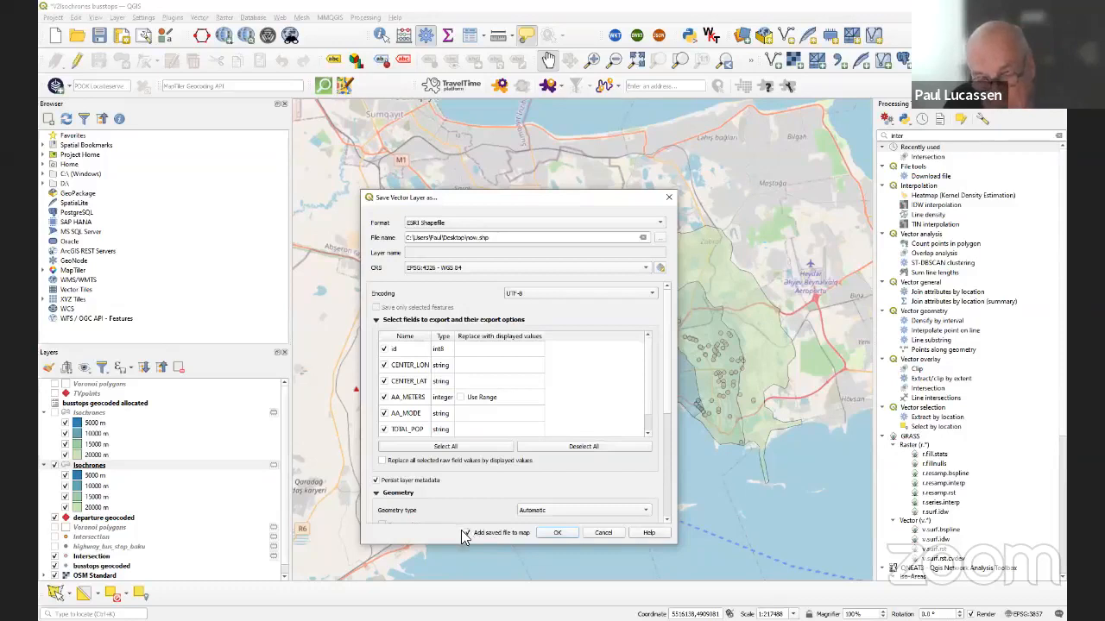
pyautogui.click(466, 534)
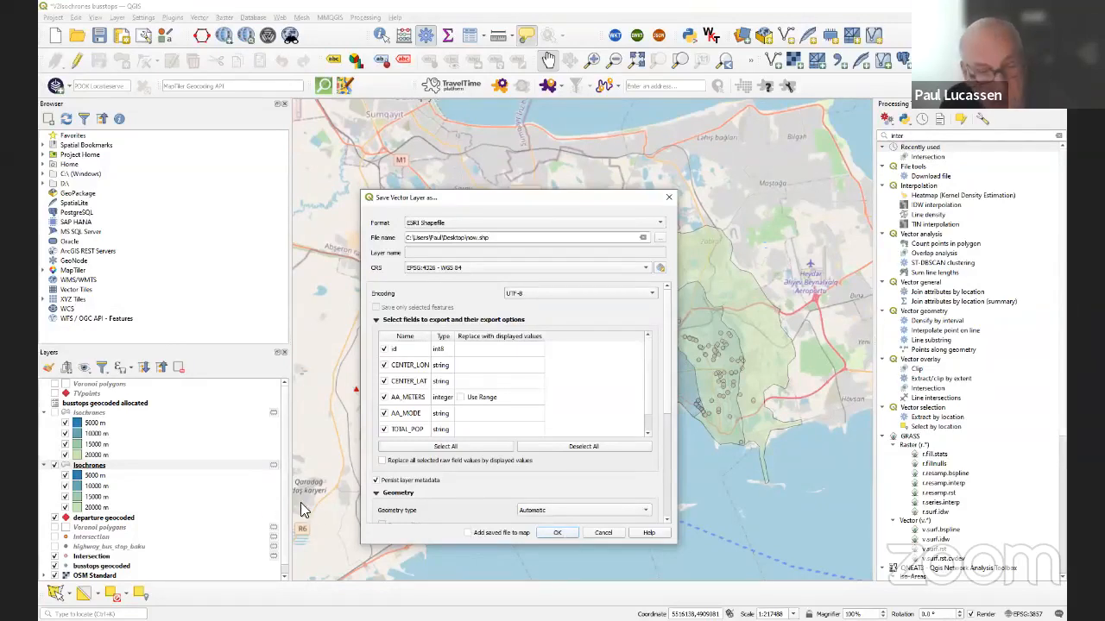
pyautogui.click(604, 533)
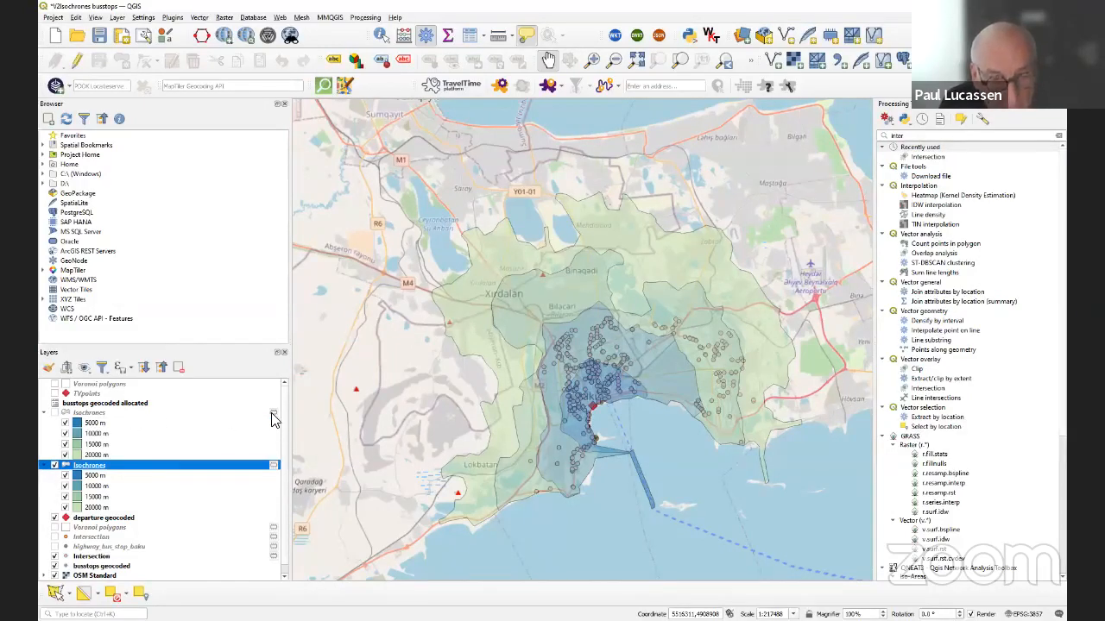
# - Start making the temporary Isochrones layer permanent as an ESRI Shapefile named now on the desktop, and cancel
pyautogui.moveTo(273, 419)
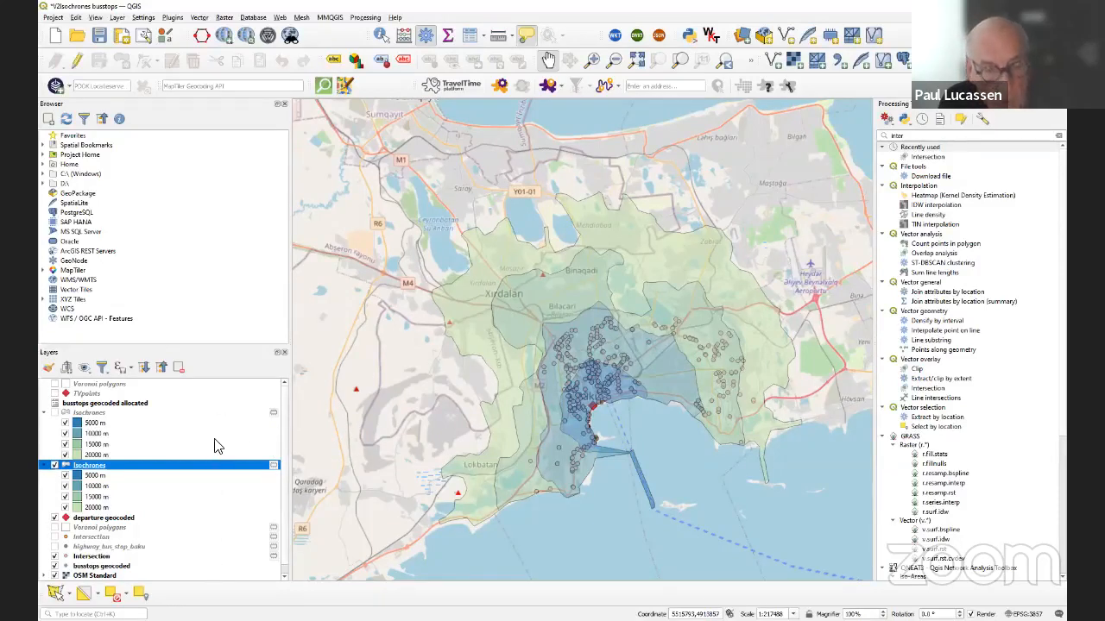
pyautogui.rightClick(173, 470)
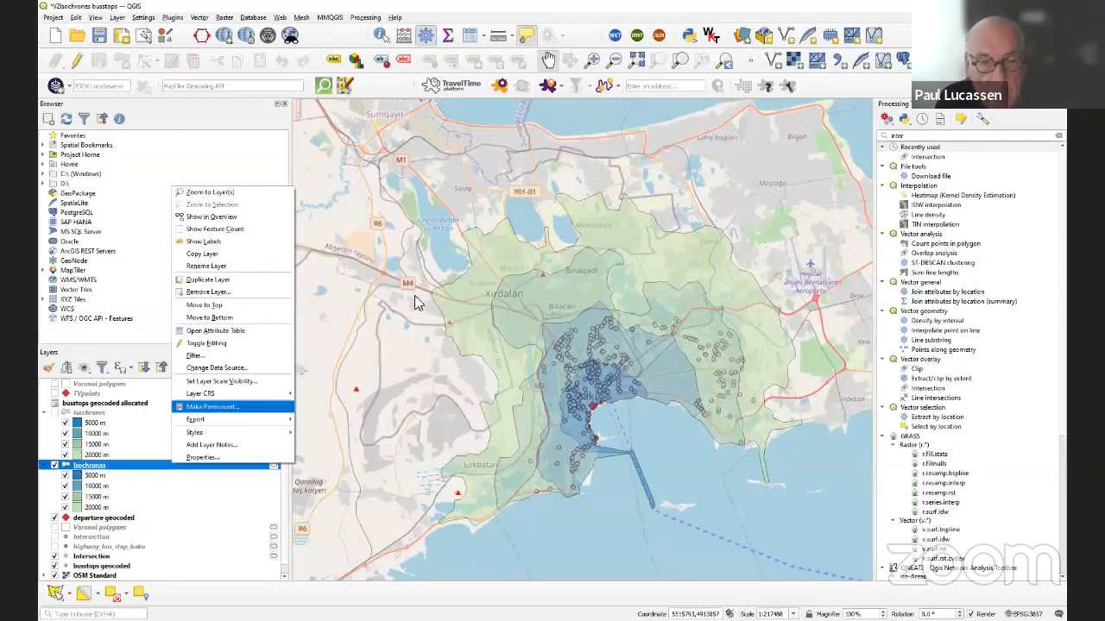
pyautogui.click(222, 415)
pyautogui.write('no')
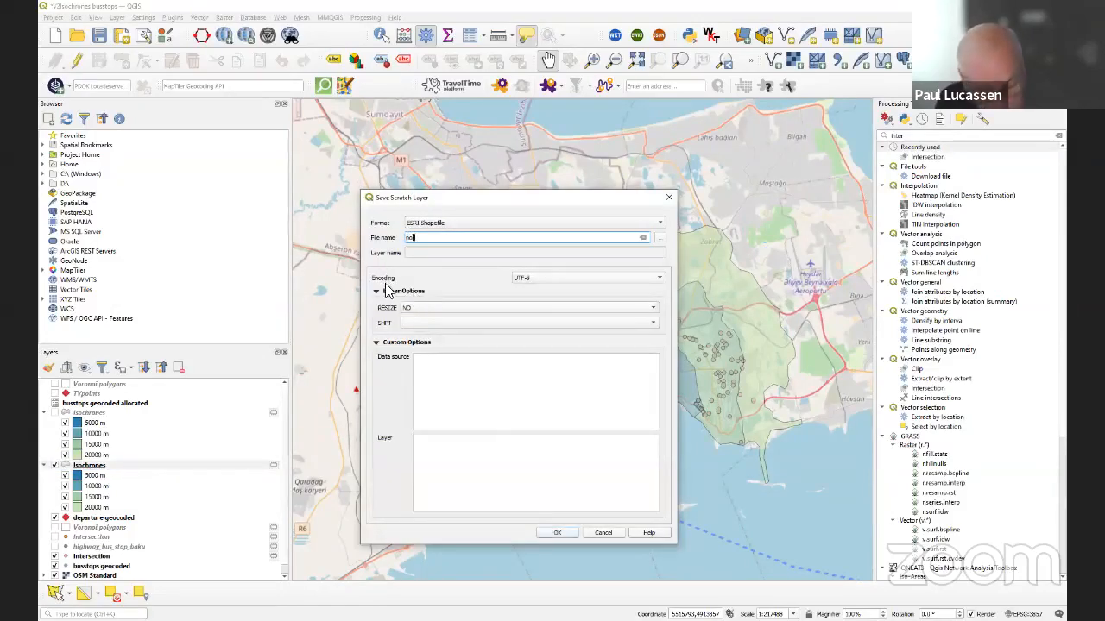
pyautogui.write('w')
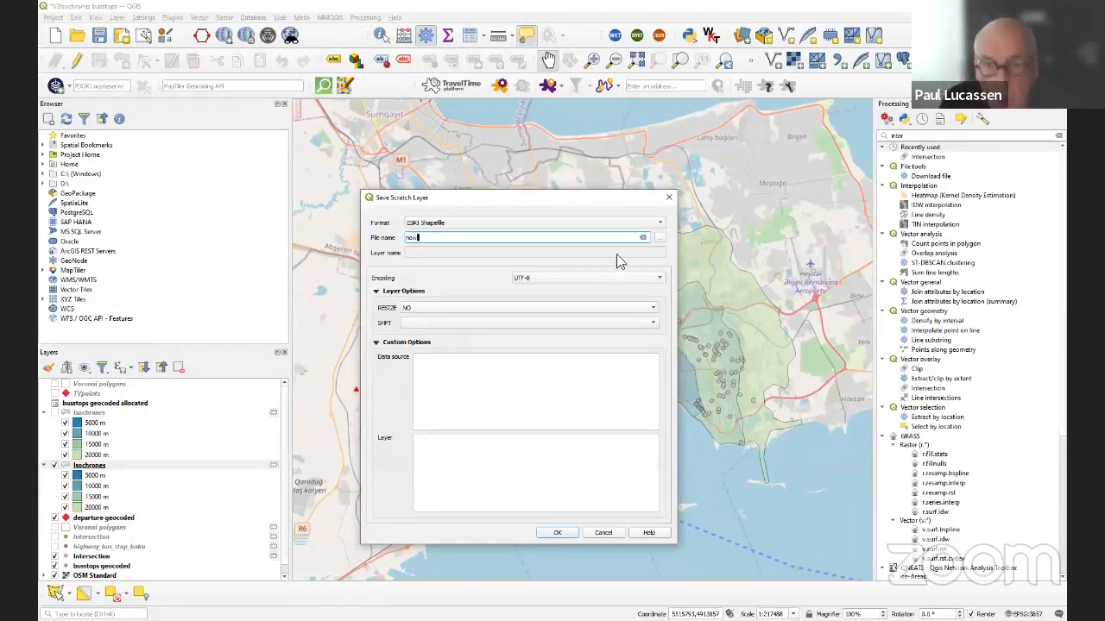
pyautogui.click(662, 241)
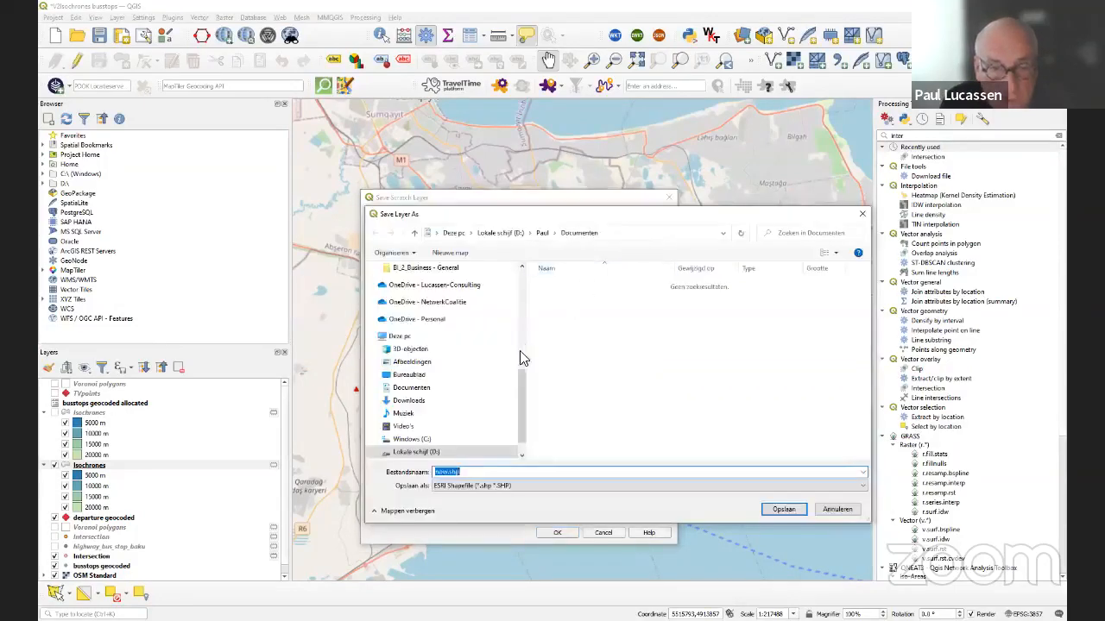
pyautogui.click(408, 376)
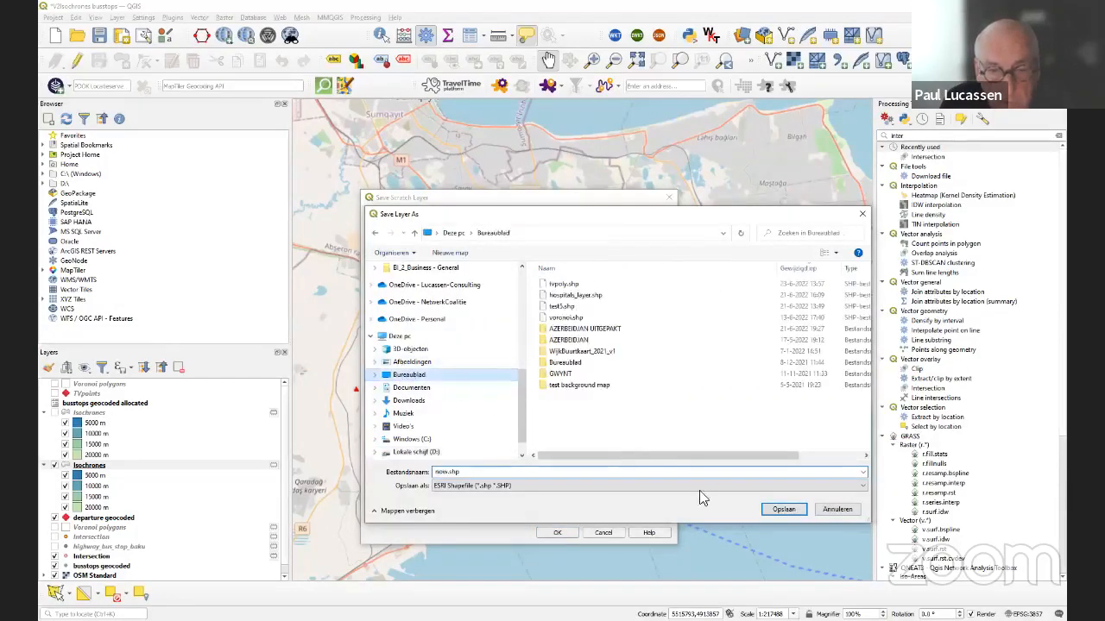
pyautogui.click(766, 510)
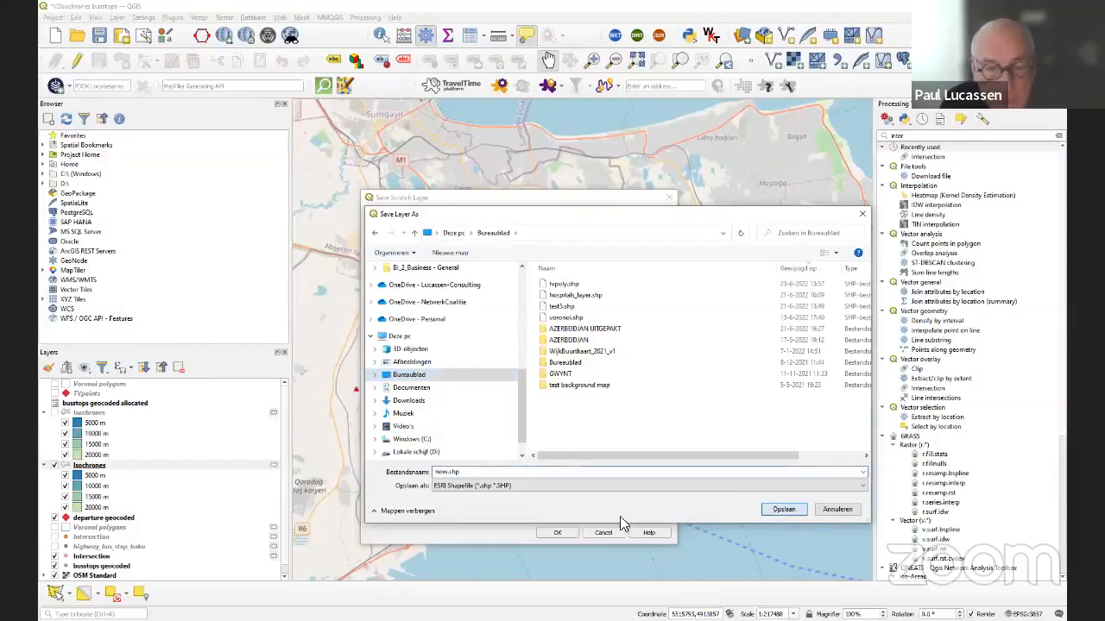
pyautogui.click(597, 536)
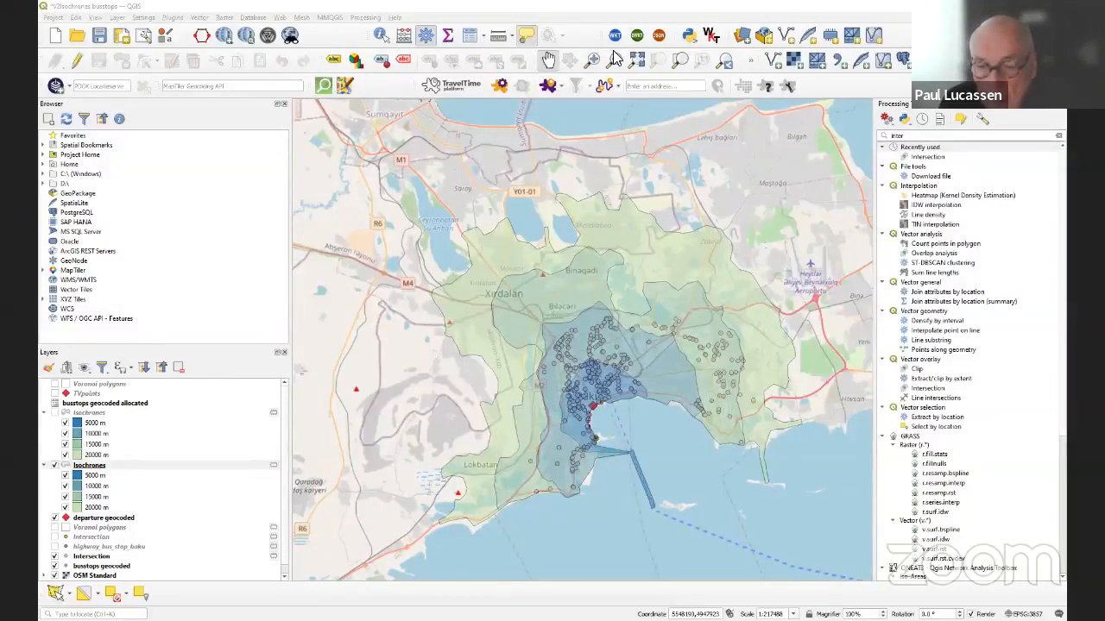
# - Switch to Mapshaper in the browser, browse the desktop files for import sorted by modification date, and cancel the file selection
pyautogui.hotkey('alt', 'Tab')
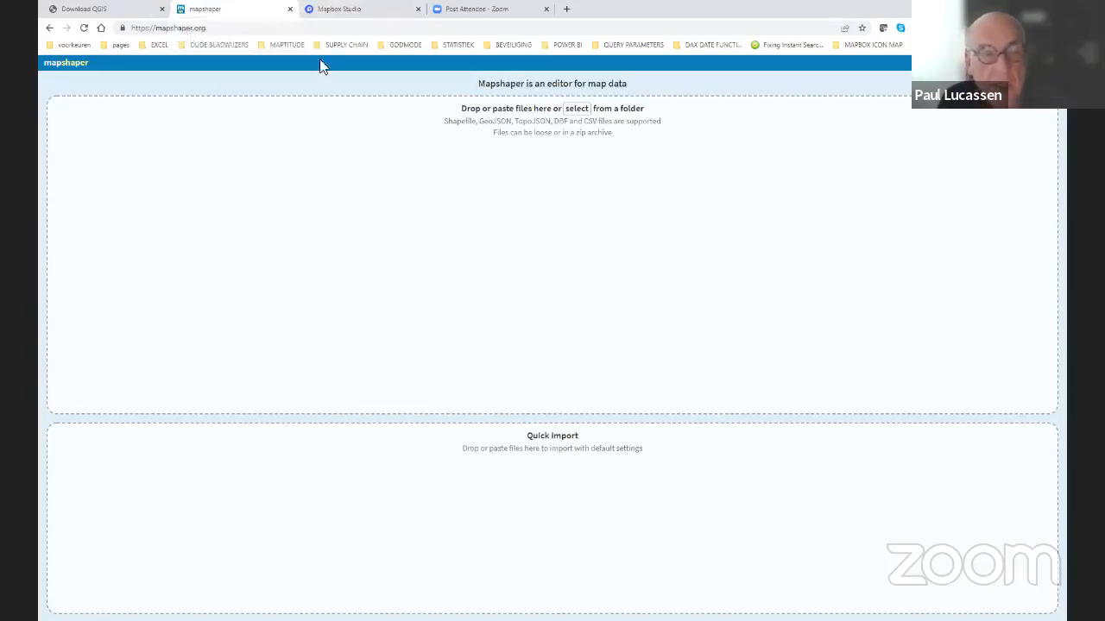
pyautogui.click(576, 109)
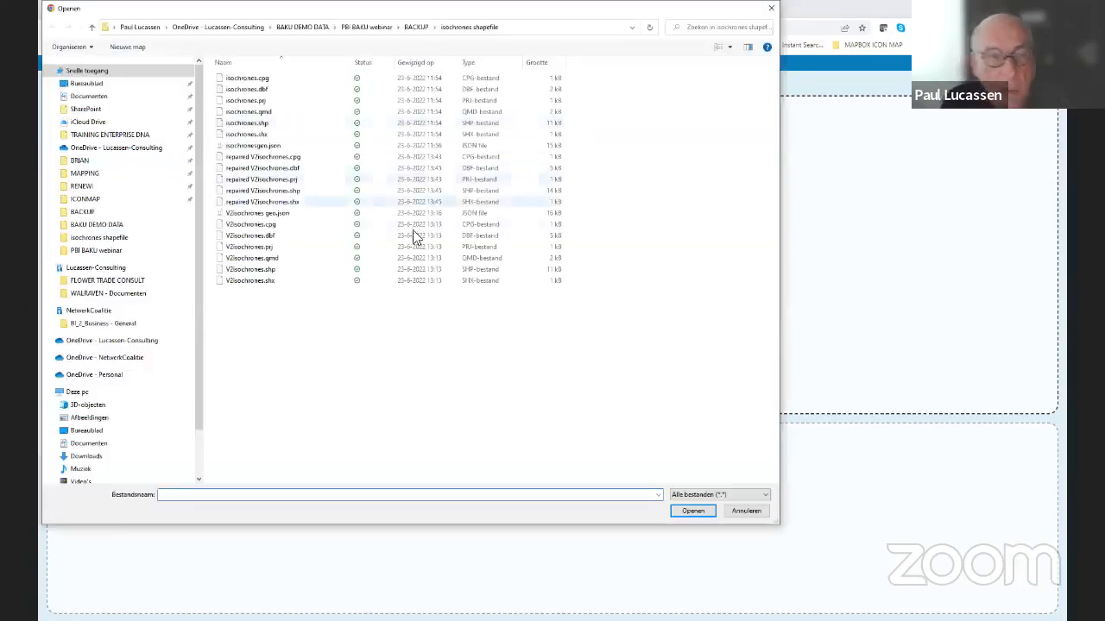
pyautogui.click(88, 432)
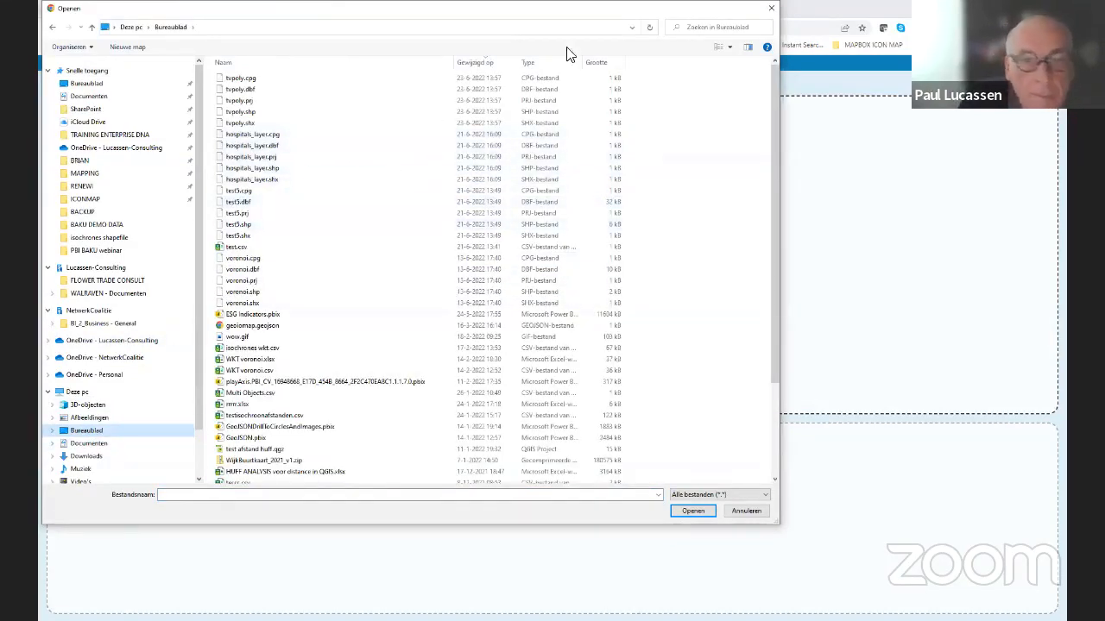
pyautogui.click(483, 66)
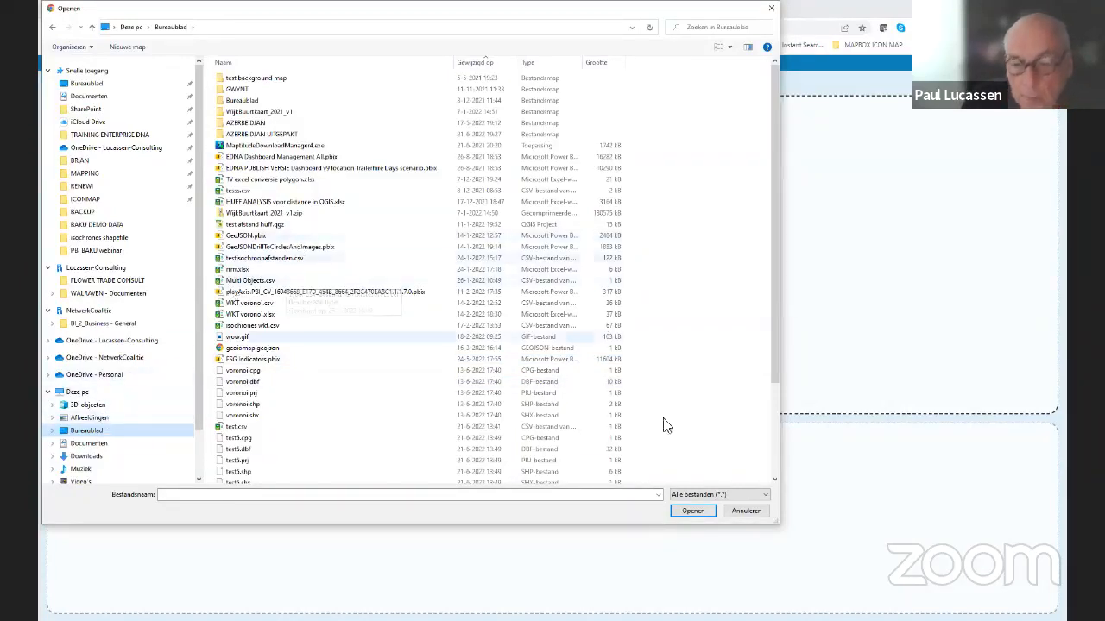
pyautogui.press('Escape')
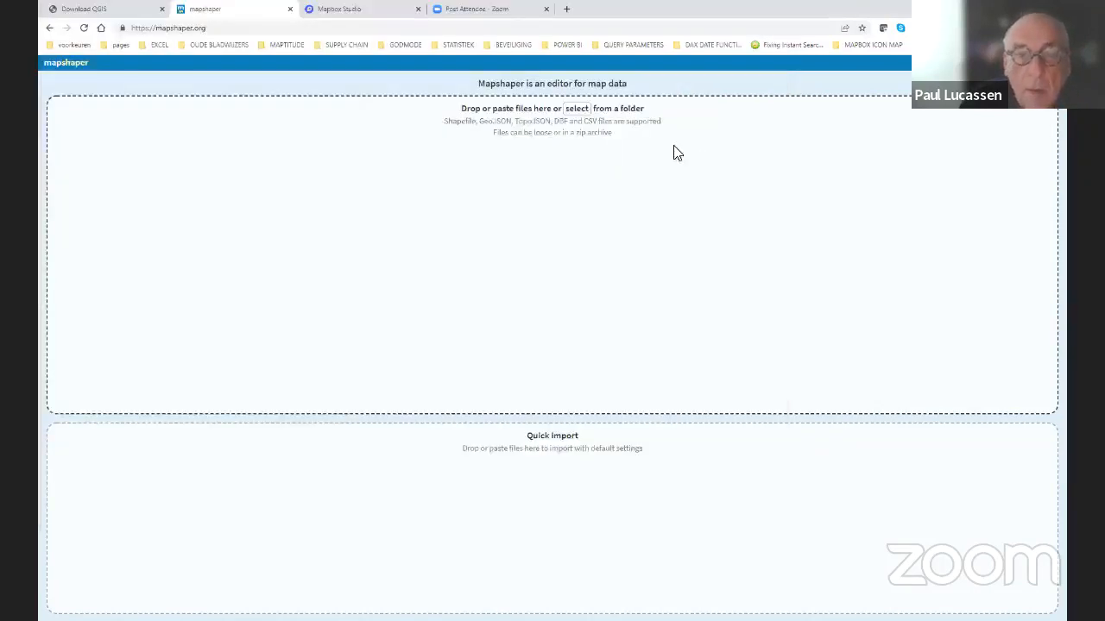
# - Import the five repaired V2isochrones shapefile components from the isochrones shapefile folder, with line intersection detection and vertex snapping enabled
pyautogui.click(575, 109)
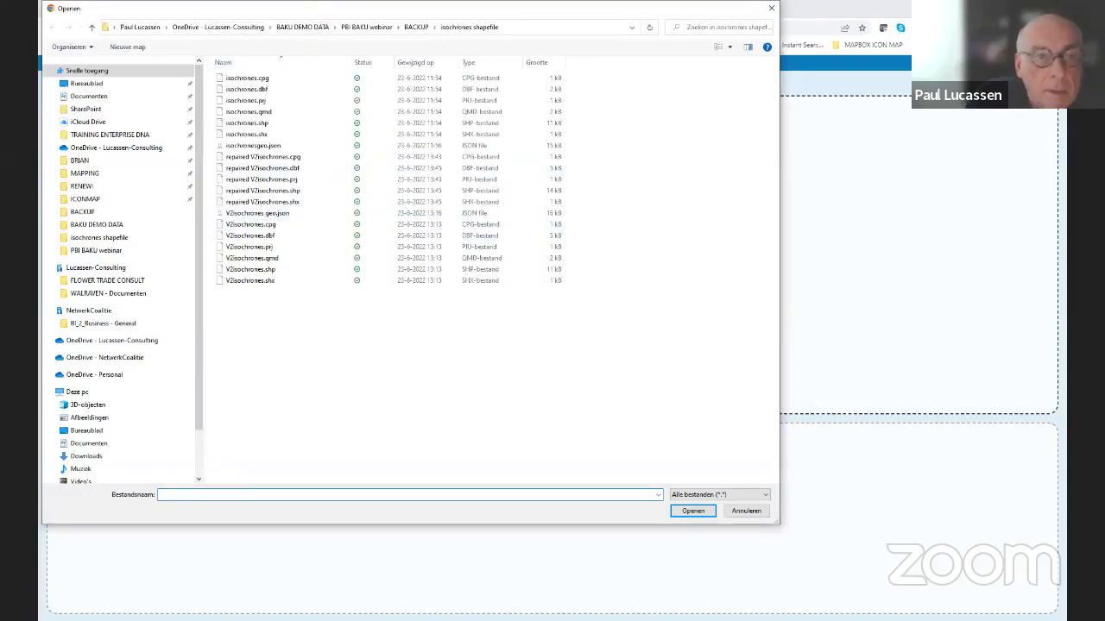
pyautogui.click(416, 82)
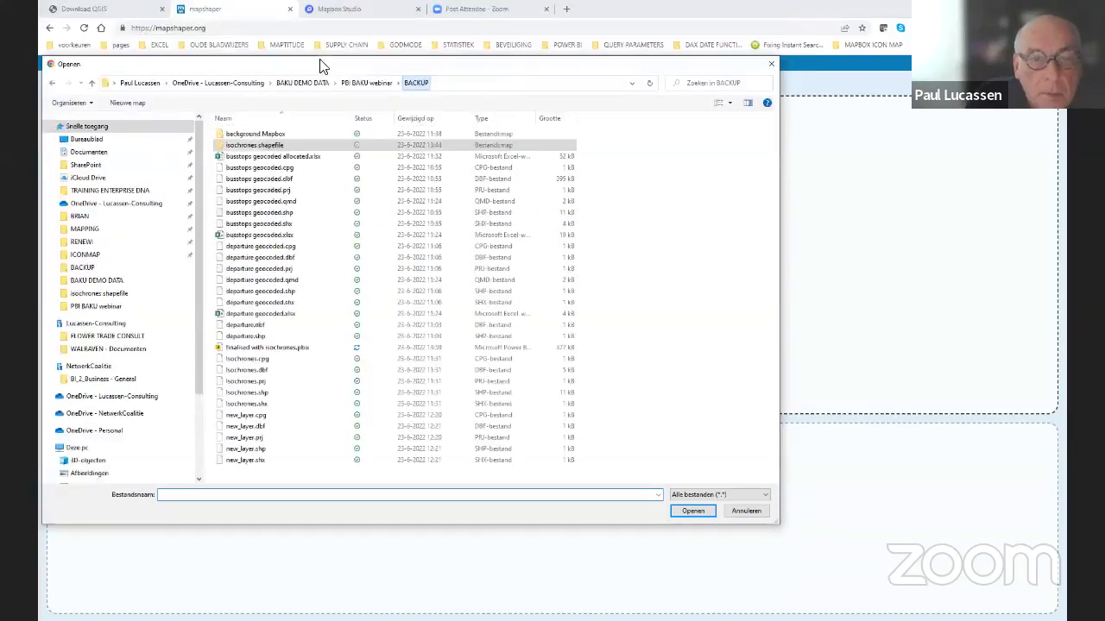
pyautogui.doubleClick(274, 145)
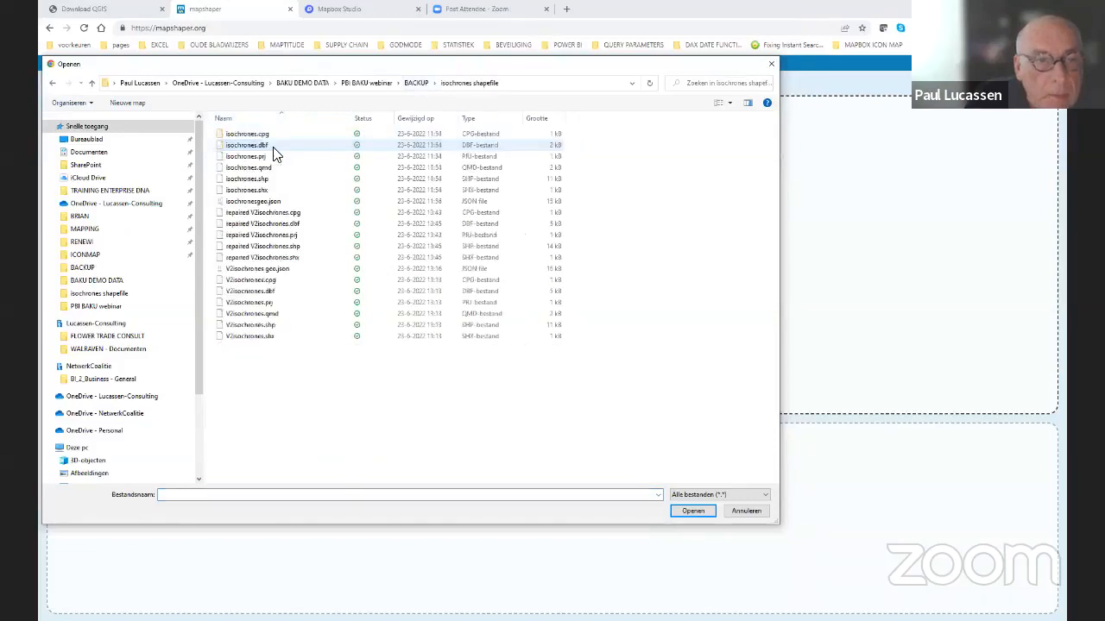
pyautogui.click(275, 215)
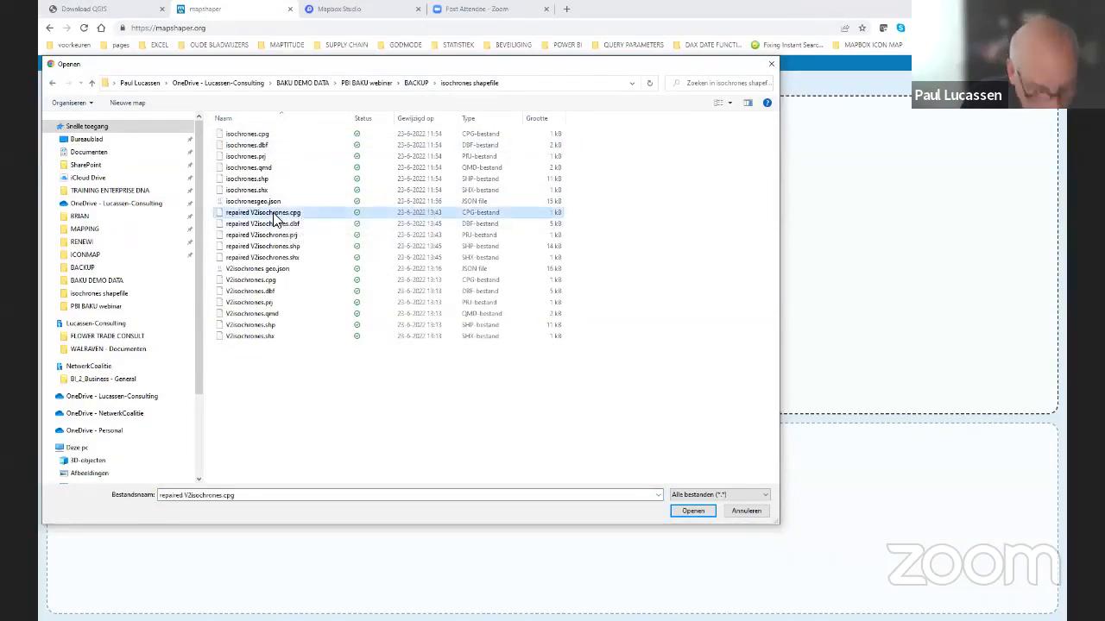
pyautogui.keyDown('shift'); pyautogui.click(279, 263); pyautogui.keyUp('shift')
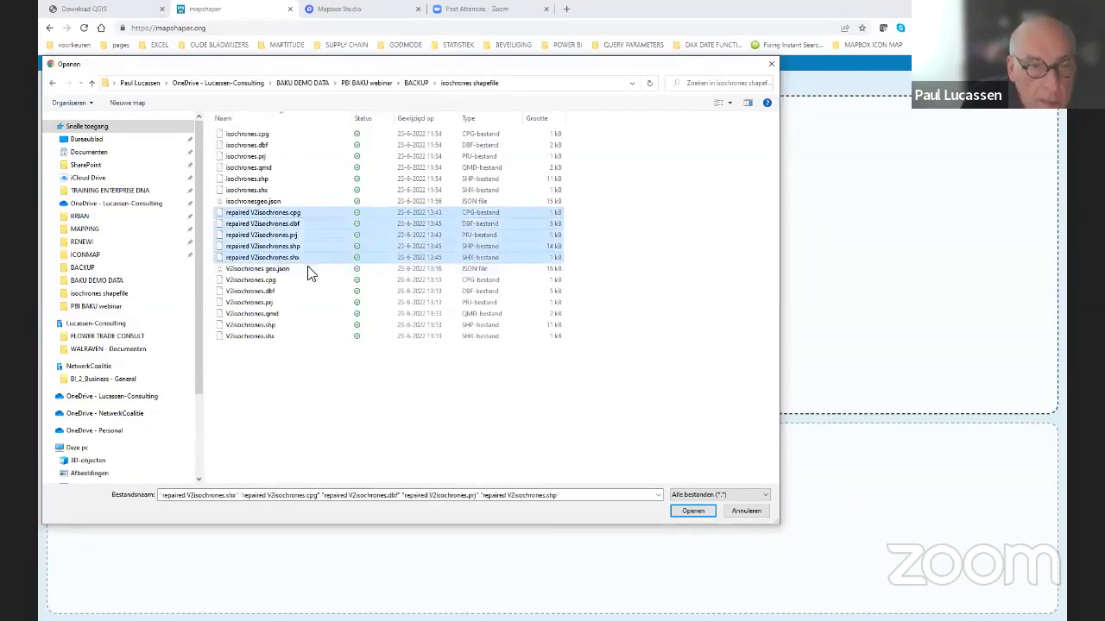
pyautogui.click(693, 511)
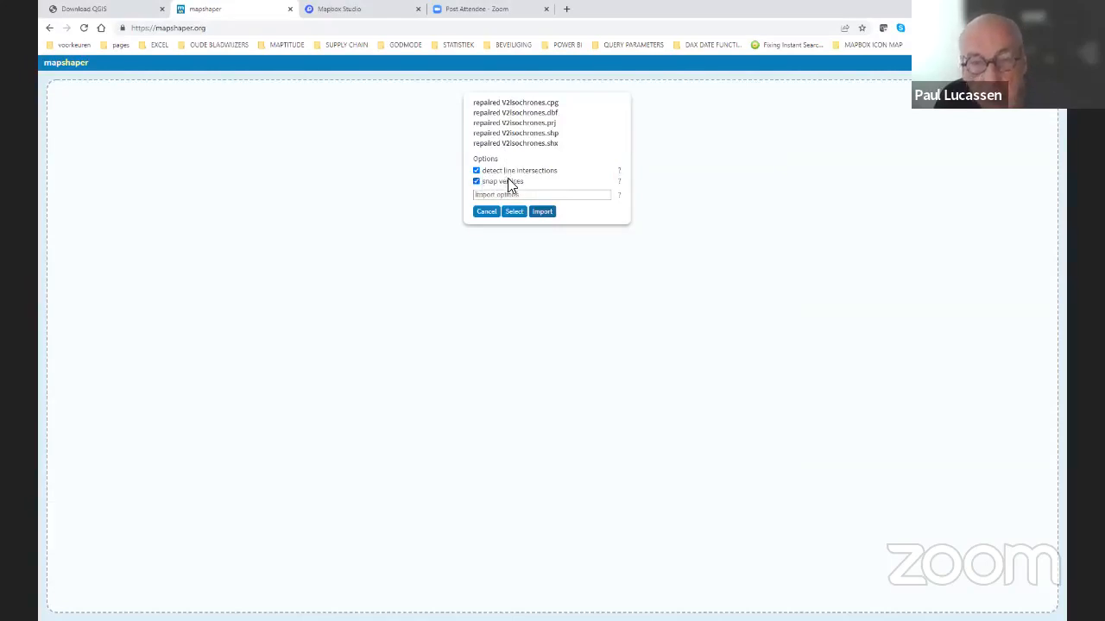
pyautogui.click(542, 212)
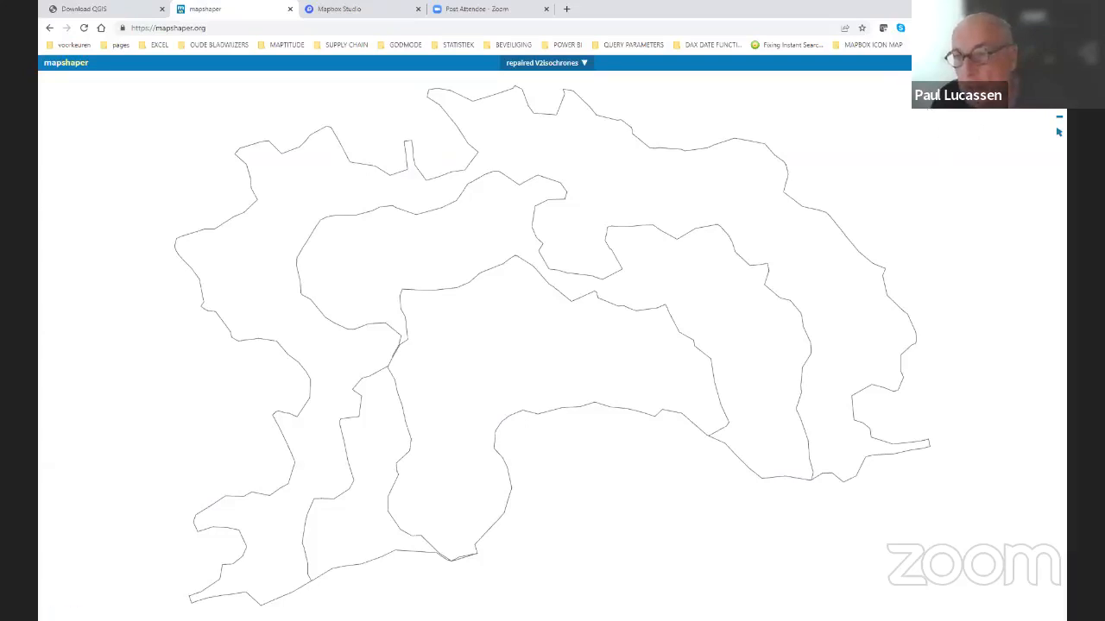
# - Start exporting the repaired V2isochrones layer as a zipped shapefile, and cancel the save
pyautogui.click(1046, 63)
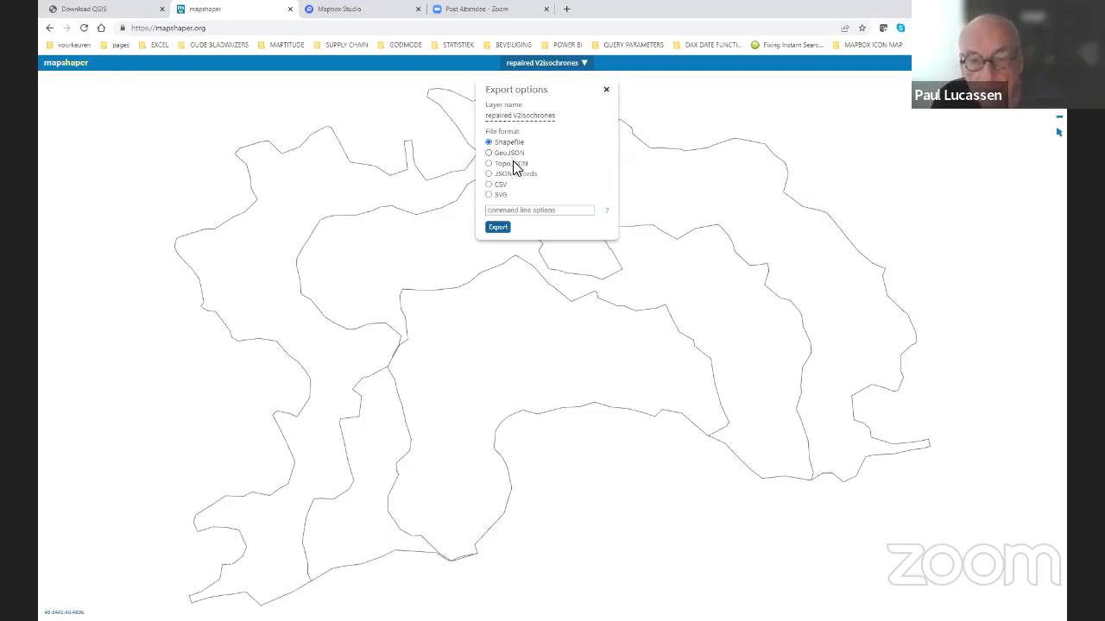
pyautogui.click(499, 228)
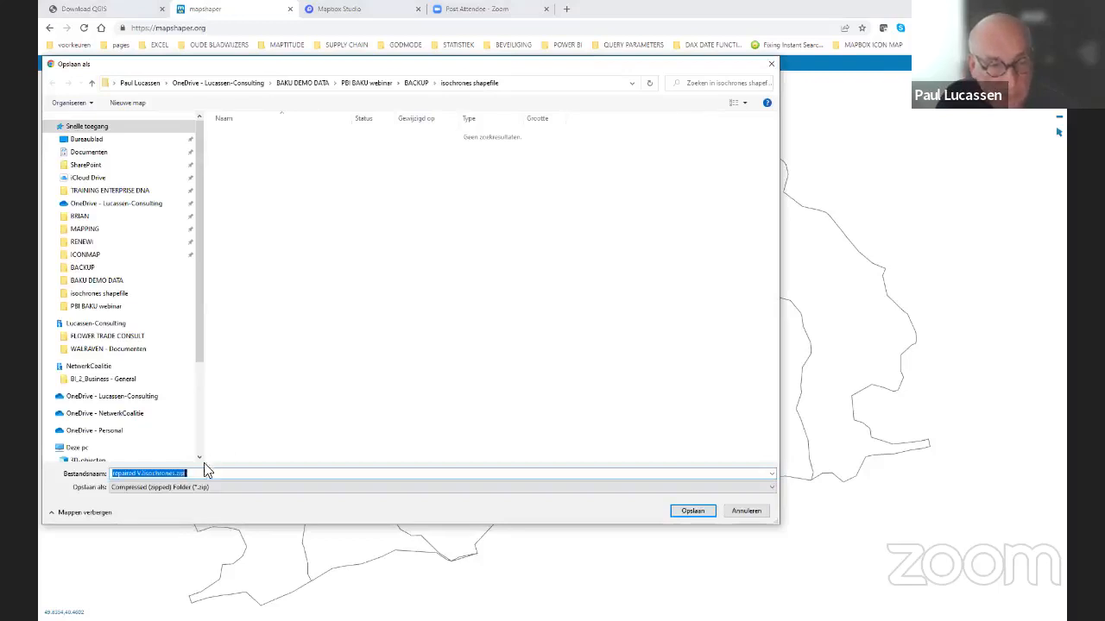
pyautogui.click(744, 512)
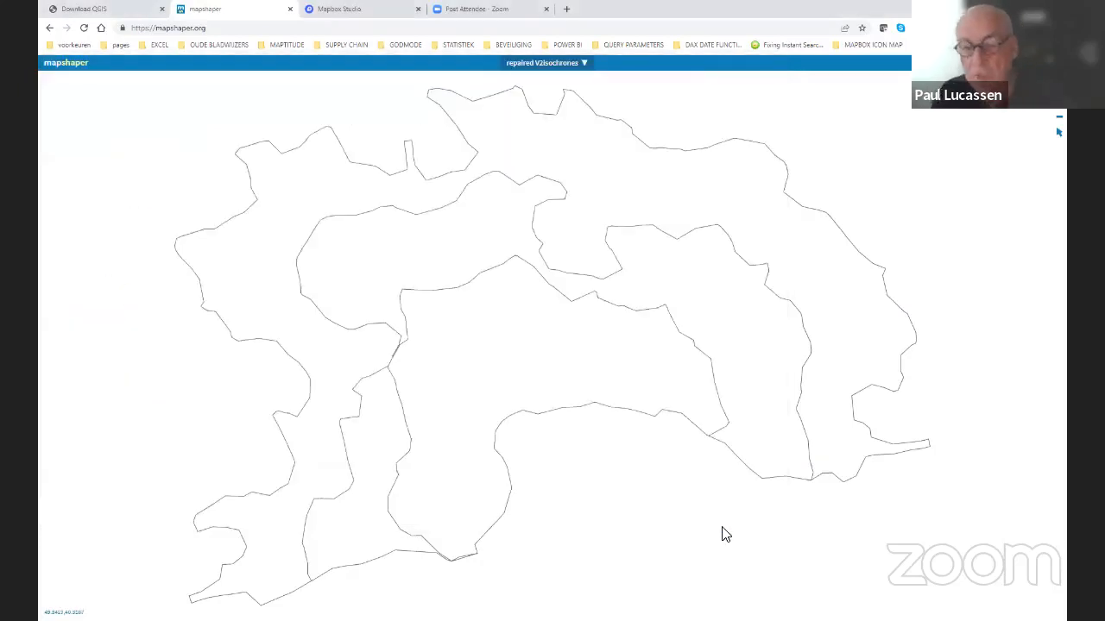
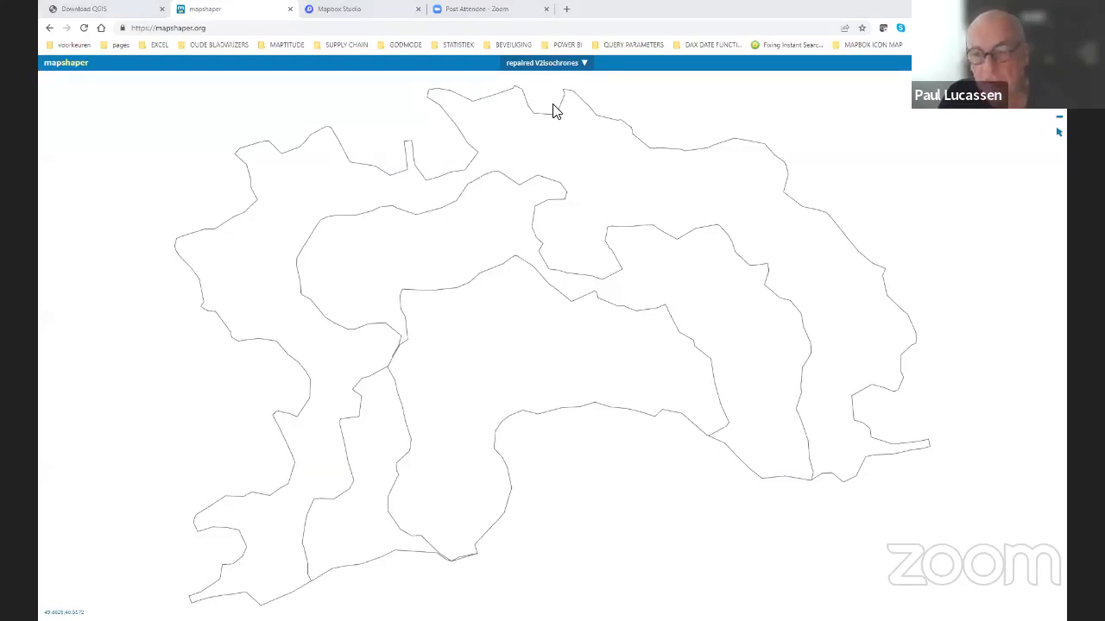
# - Switch to Mapbox Studio in the browser and check the account options
pyautogui.click(367, 27)
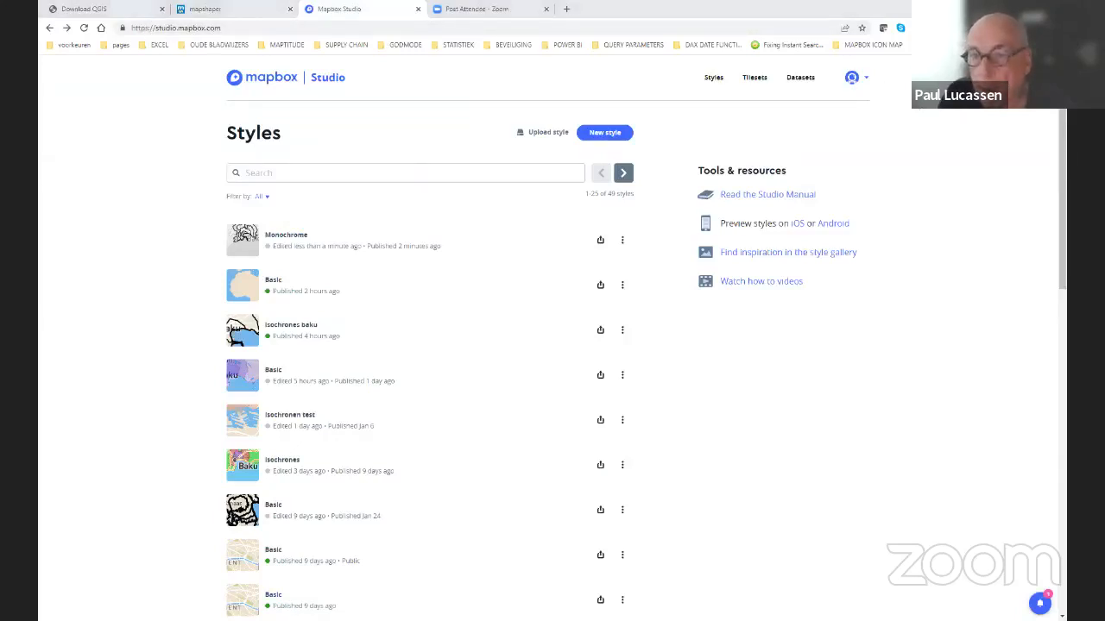
pyautogui.click(855, 77)
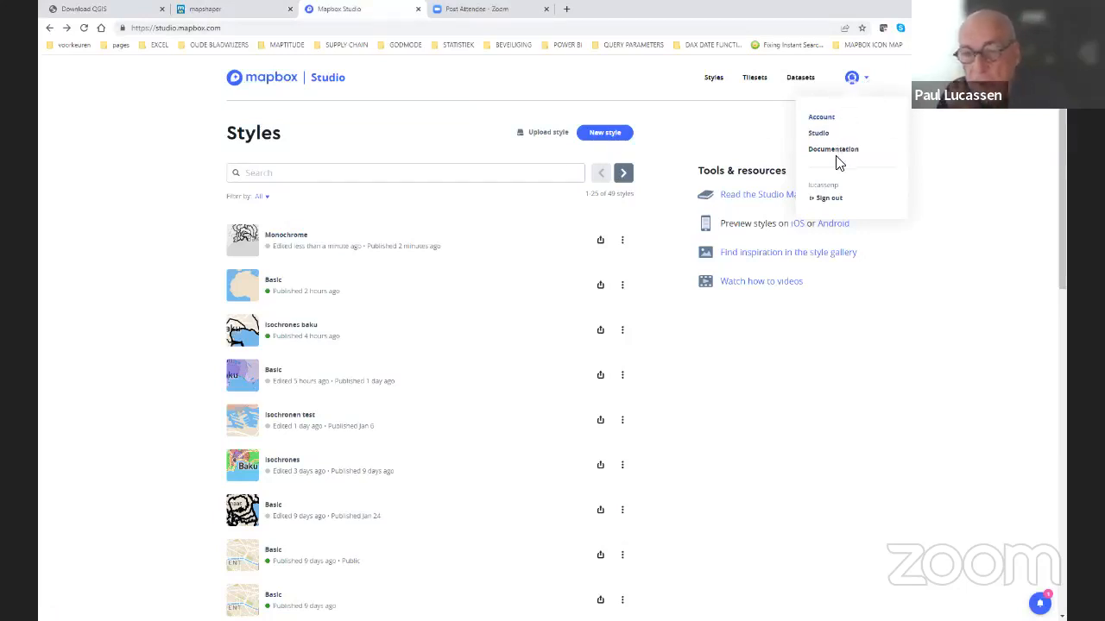
pyautogui.click(739, 92)
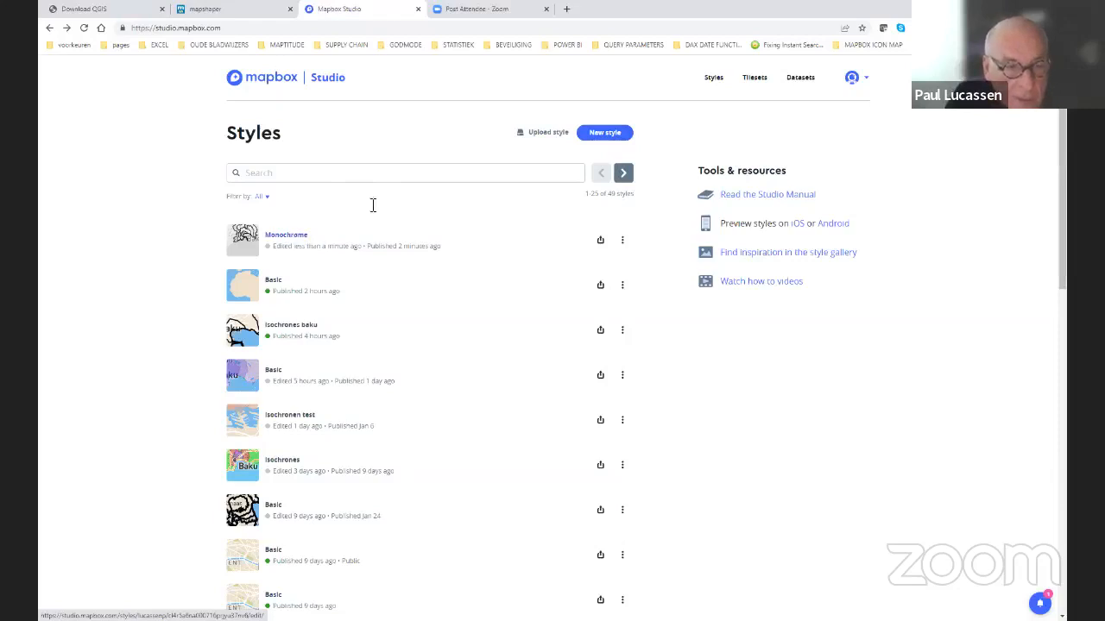
# - Preview the Monochrome template with its Light variation, and create a new map style from the Basic template instead
pyautogui.click(611, 134)
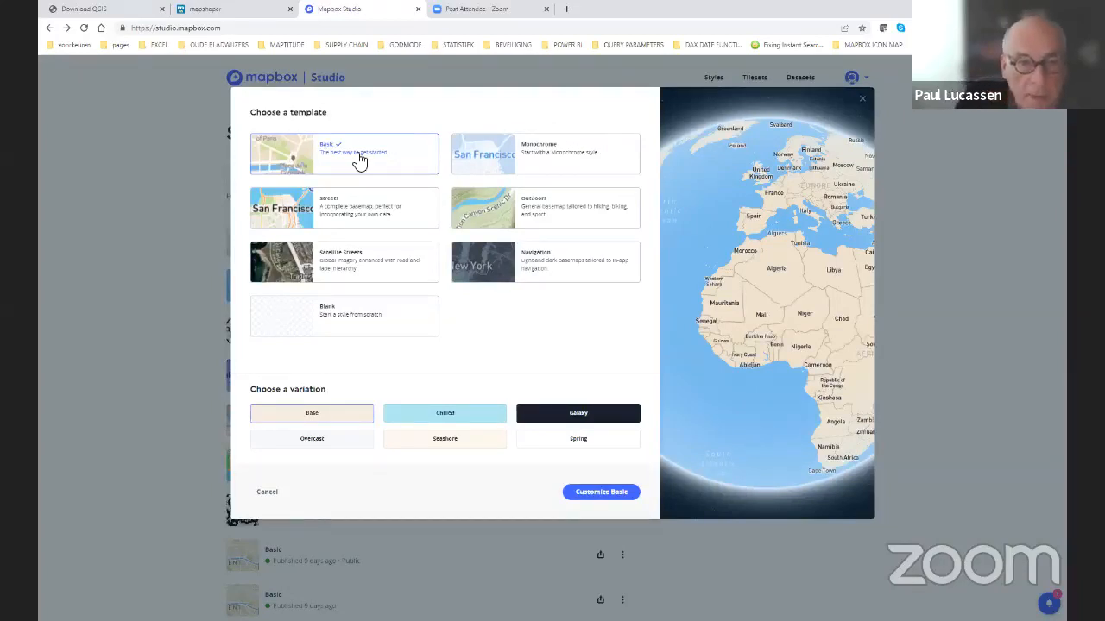
pyautogui.click(573, 167)
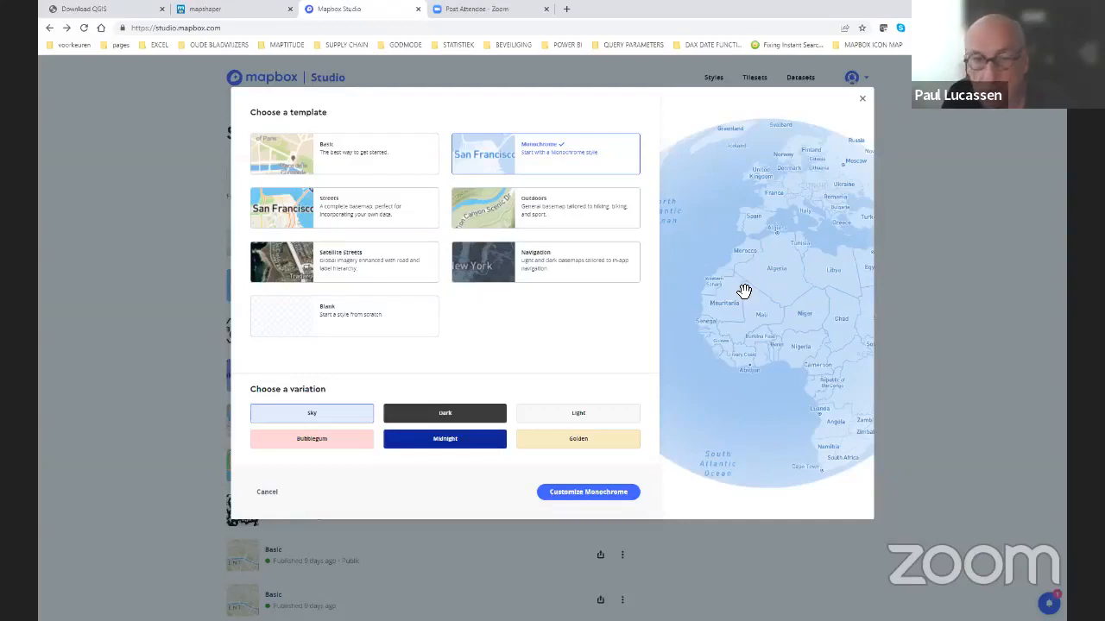
pyautogui.click(571, 414)
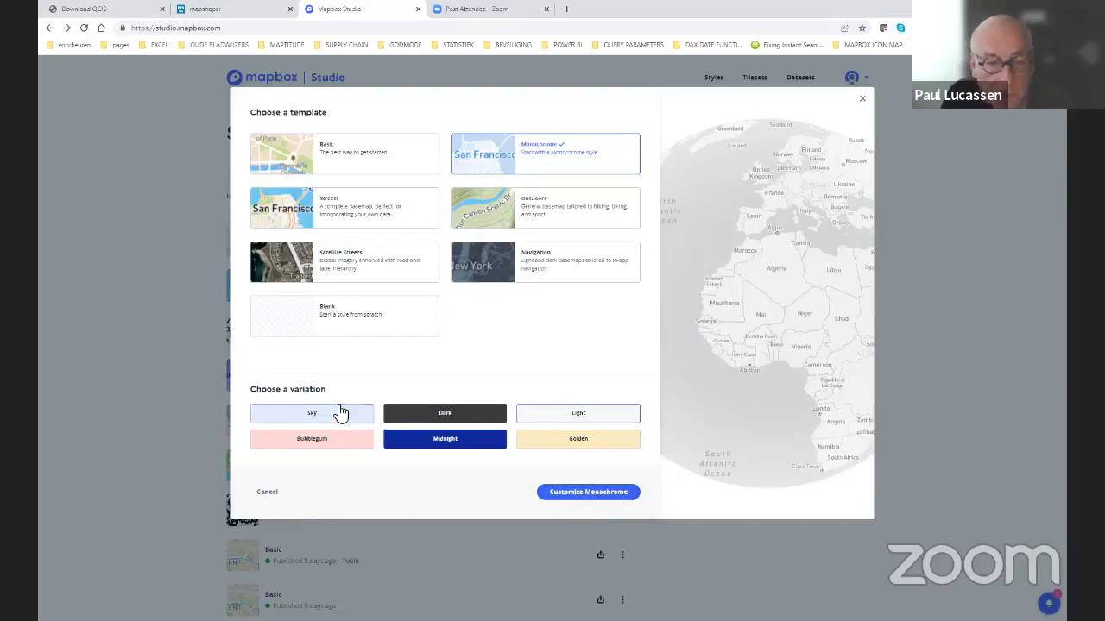
pyautogui.click(335, 158)
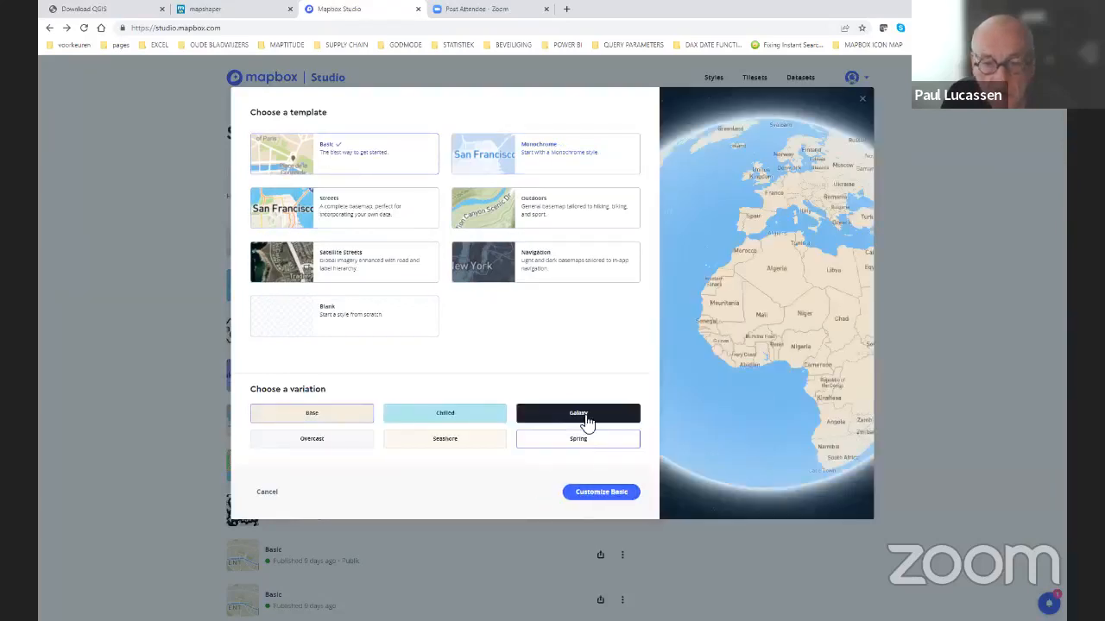
pyautogui.click(595, 494)
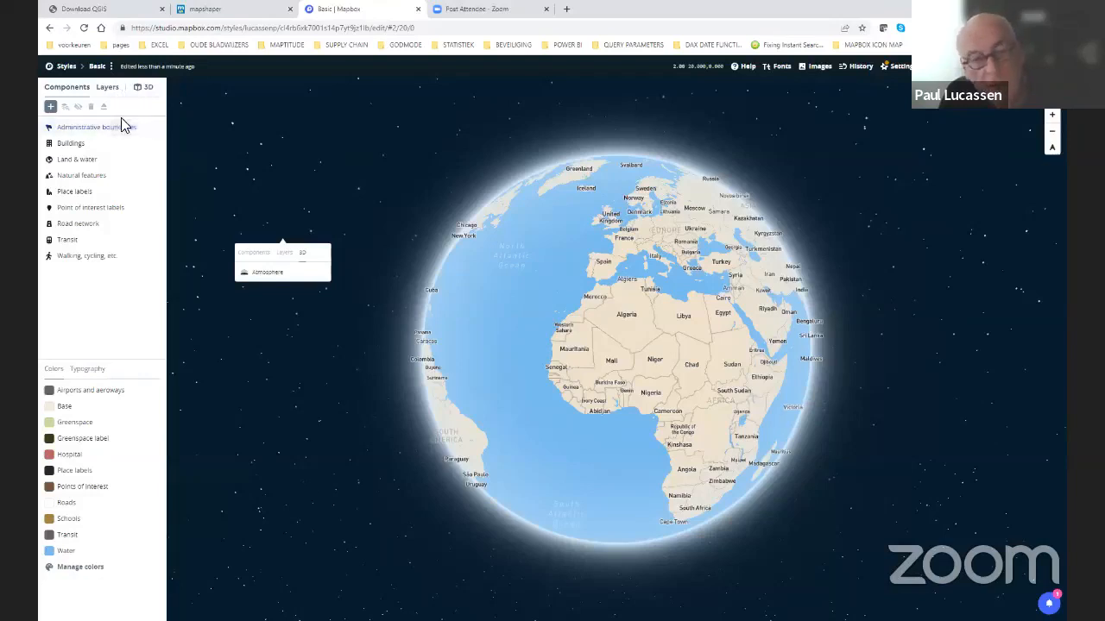
# - Start a new layer in the style, upload V2isochrones geo.json as a new tileset, and clear the completed upload notifications
pyautogui.click(108, 88)
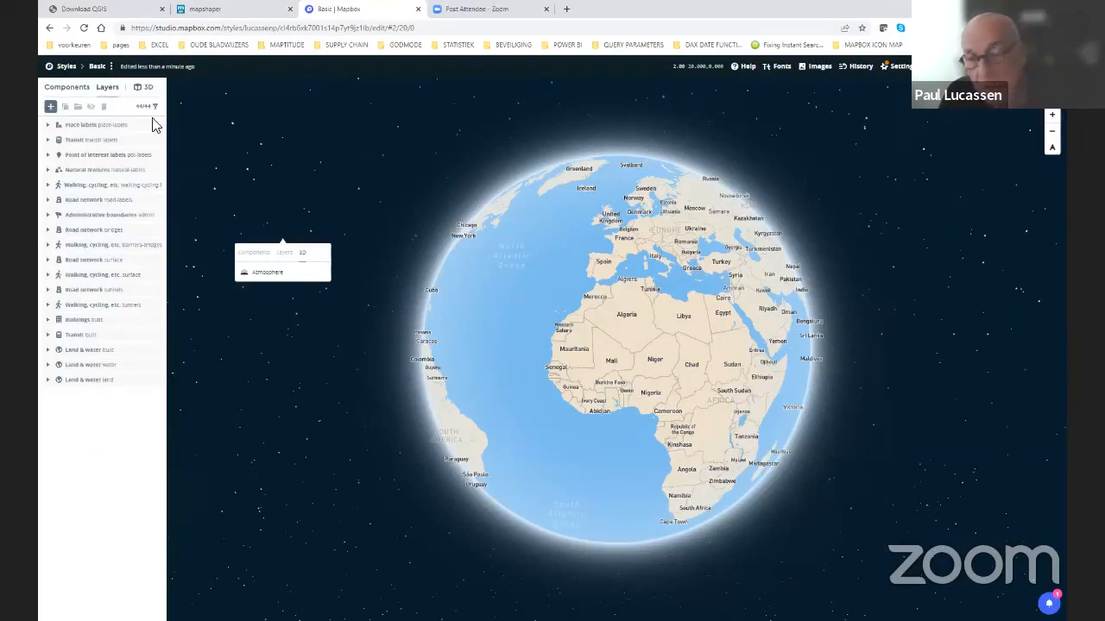
pyautogui.click(51, 106)
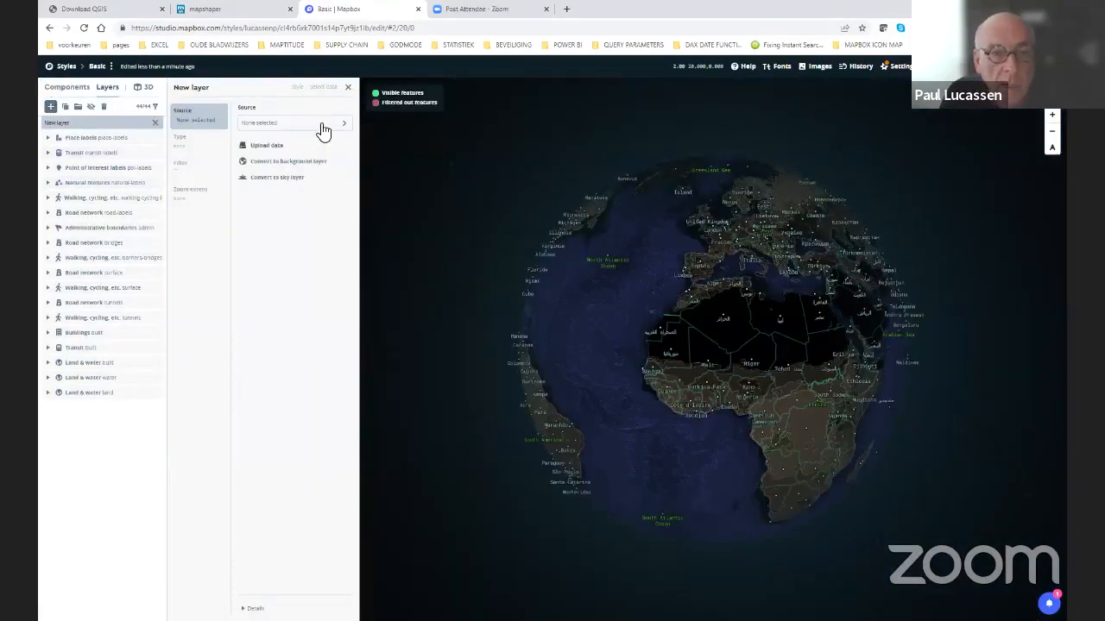
pyautogui.click(271, 147)
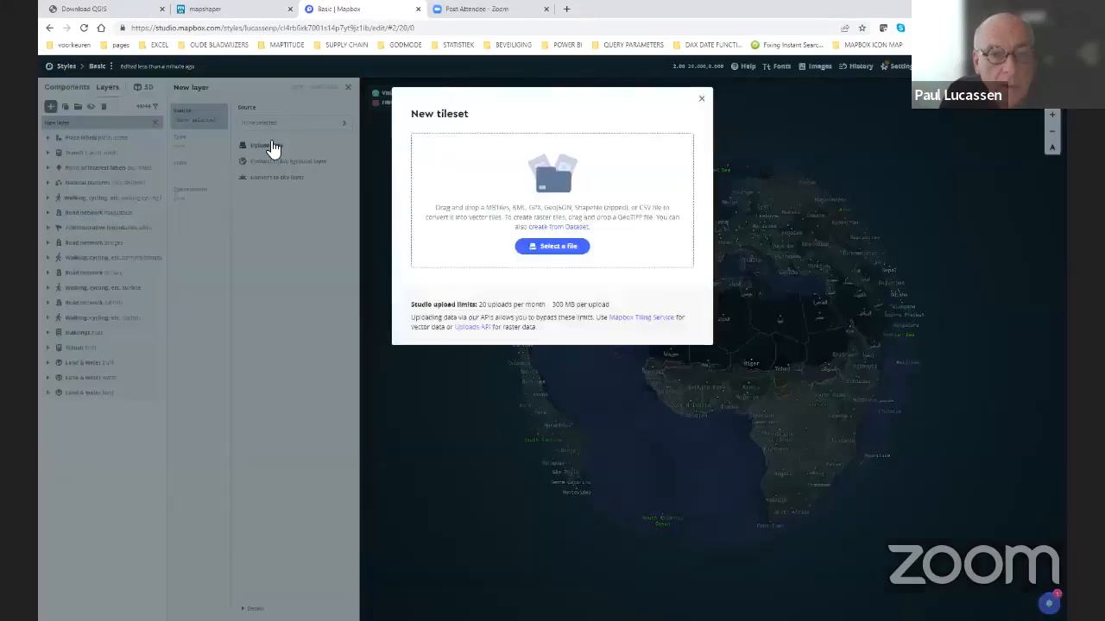
pyautogui.click(552, 248)
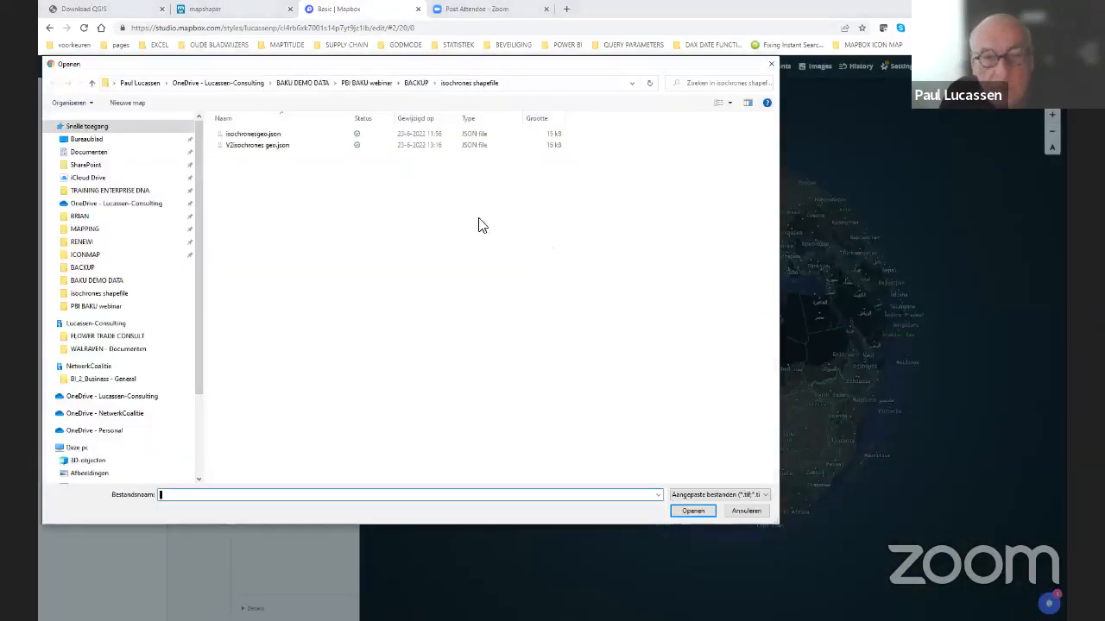
pyautogui.click(281, 149)
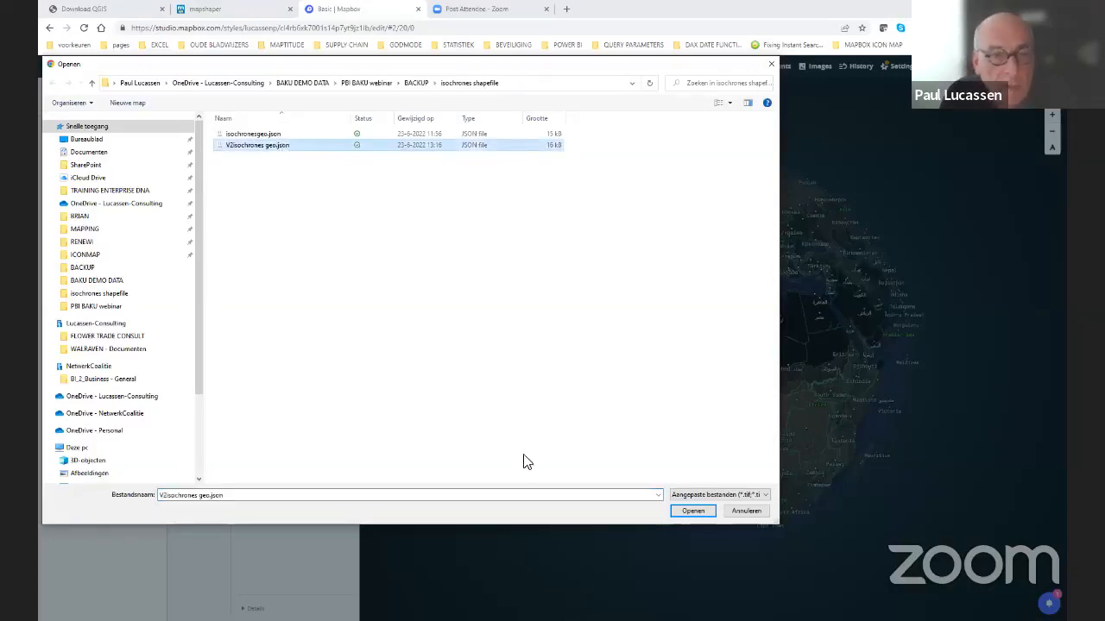
pyautogui.click(692, 511)
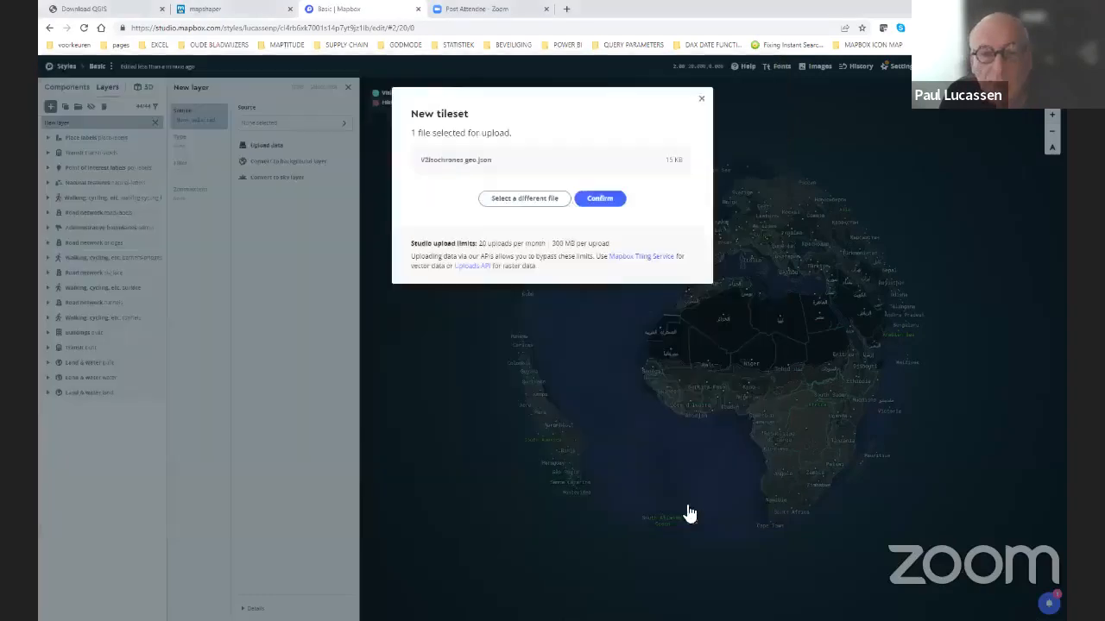
pyautogui.click(599, 199)
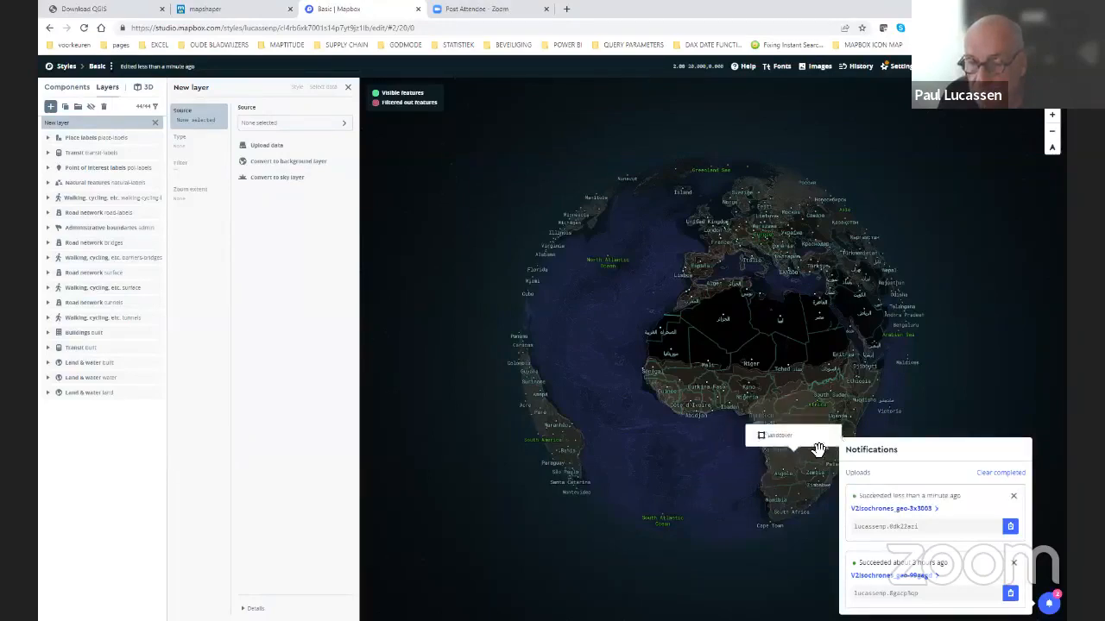
pyautogui.click(988, 474)
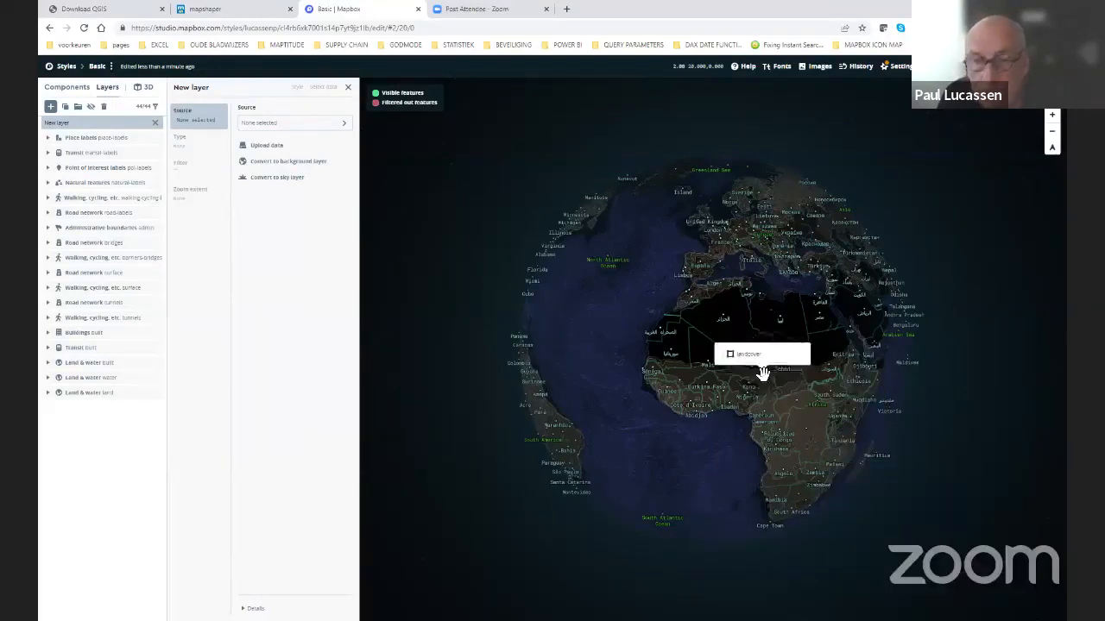
# - Examine the globe from Africa up to the Mediterranean, Black Sea and Caspian regions at different zoom levels
pyautogui.scroll(5, 728, 345)
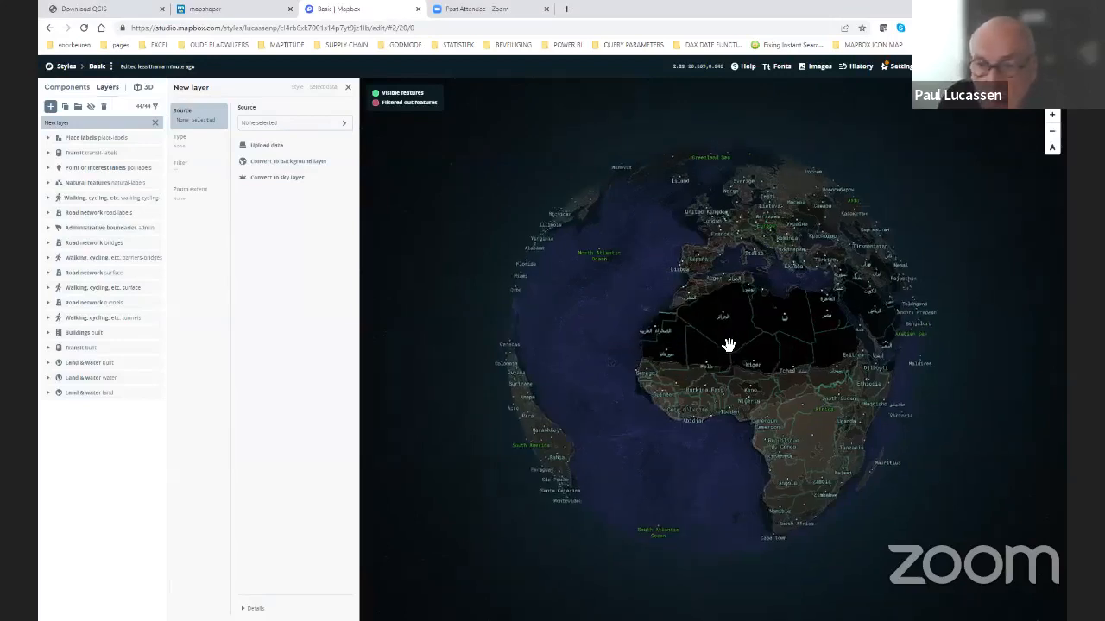
pyautogui.moveTo(785, 324); pyautogui.dragTo(760, 366)
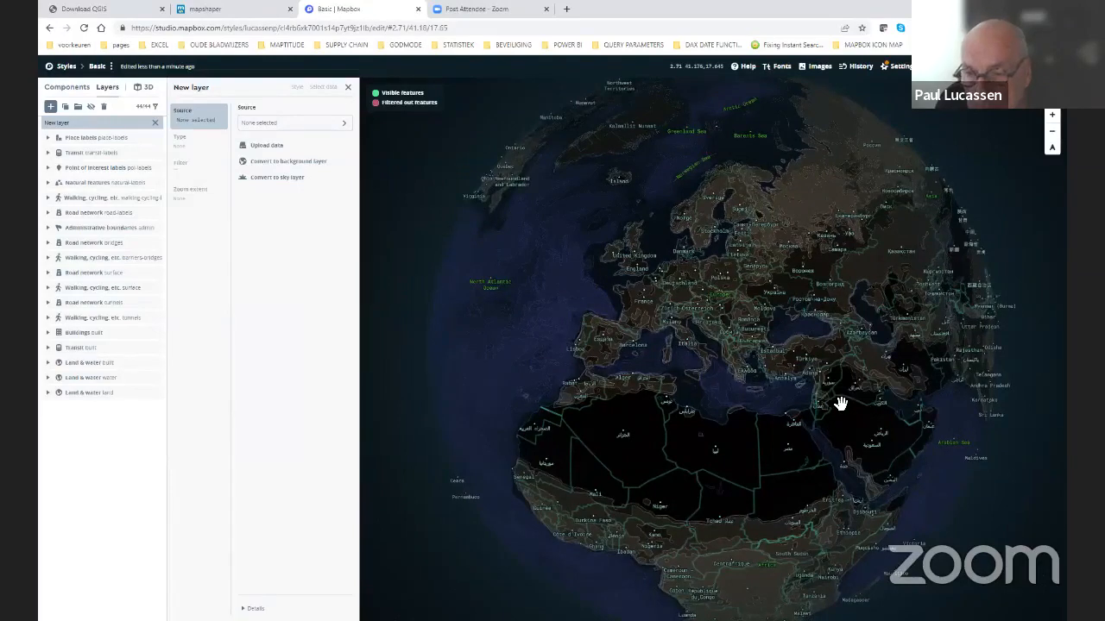
pyautogui.scroll(5, 840, 403)
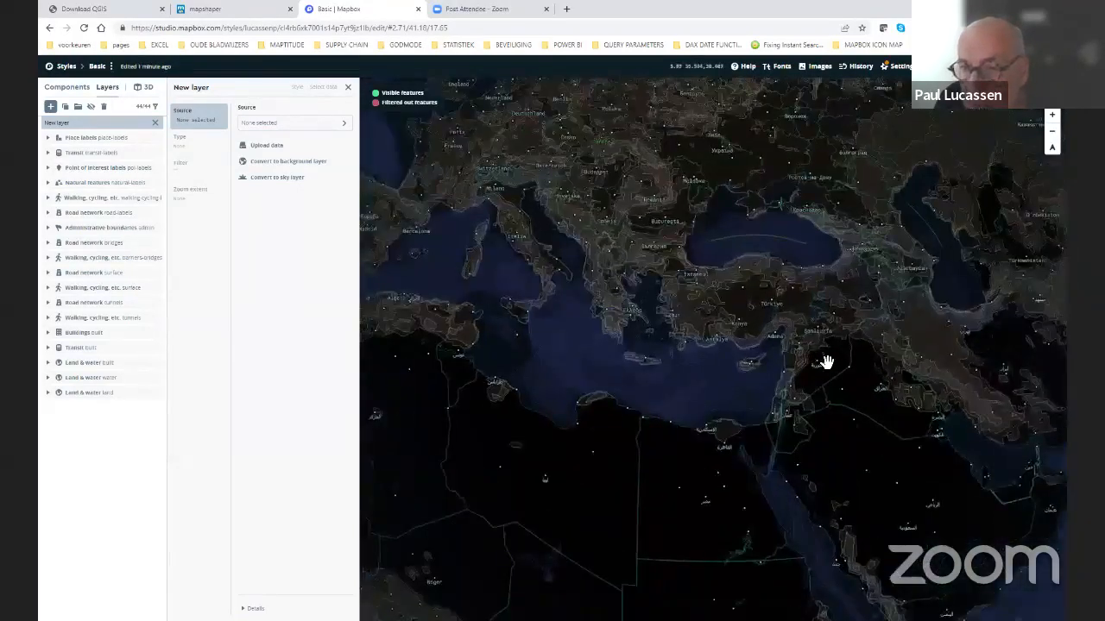
pyautogui.scroll(2, 825, 355)
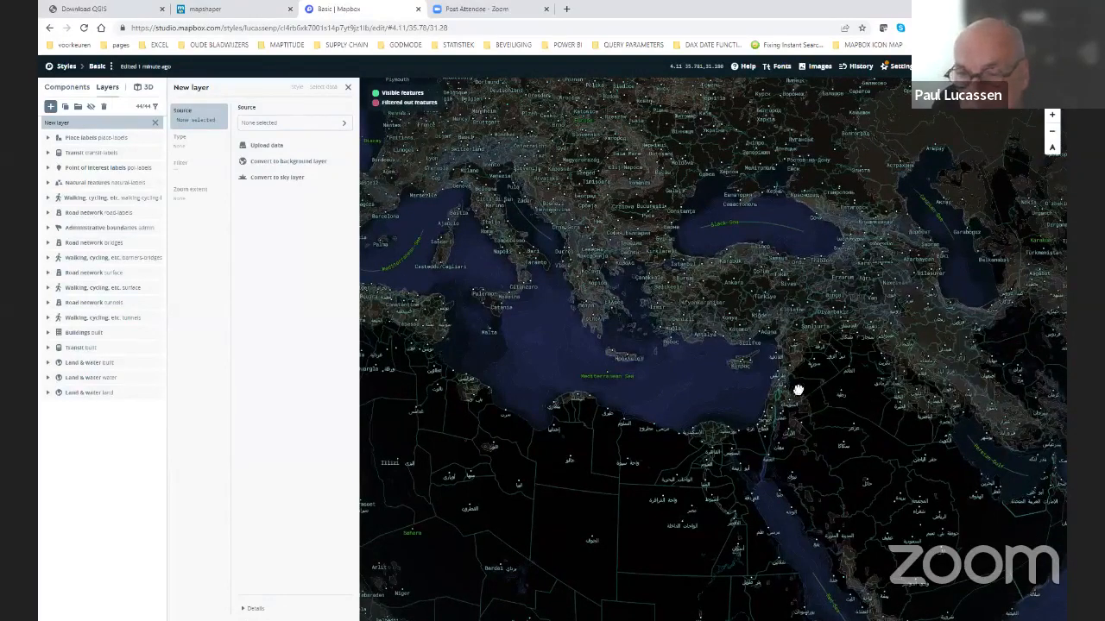
pyautogui.moveTo(798, 390); pyautogui.dragTo(785, 388)
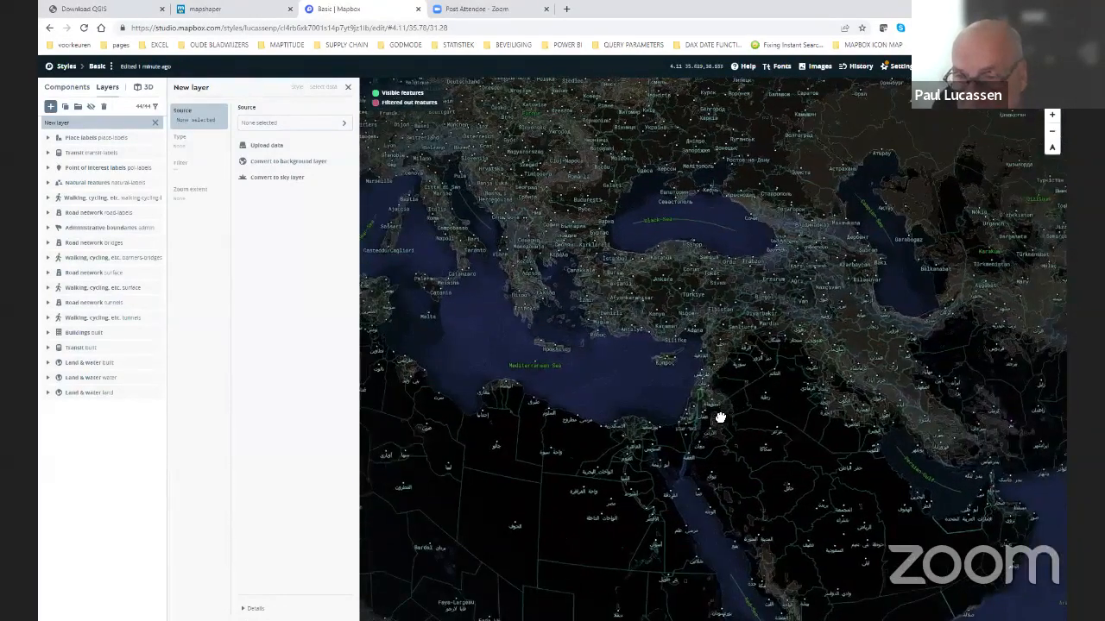
pyautogui.moveTo(720, 418); pyautogui.dragTo(636, 424)
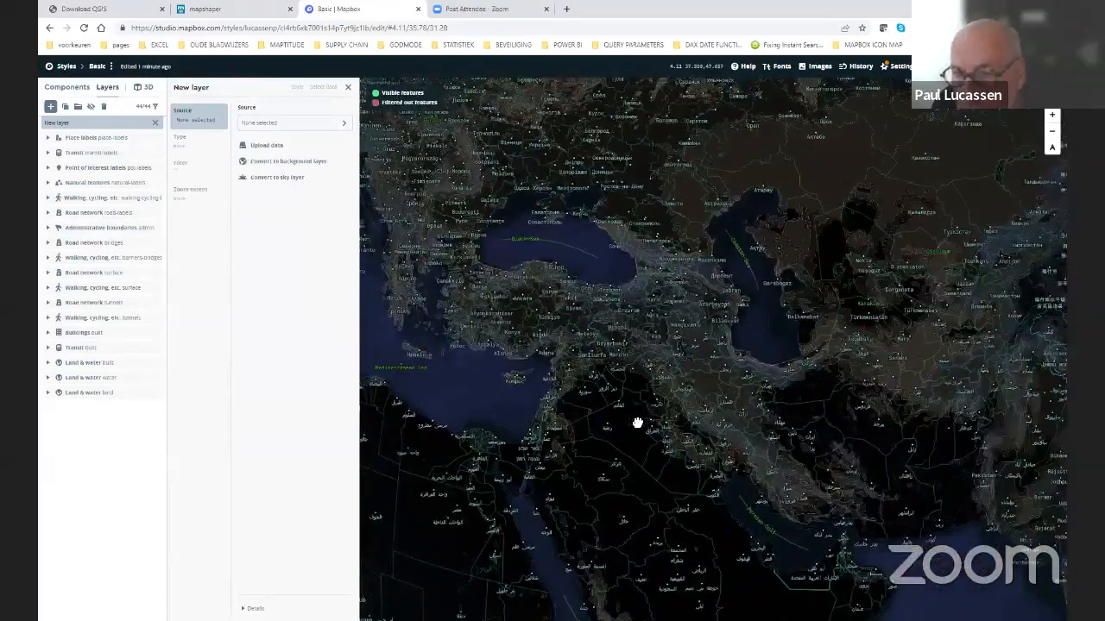
pyautogui.scroll(1, 666, 414)
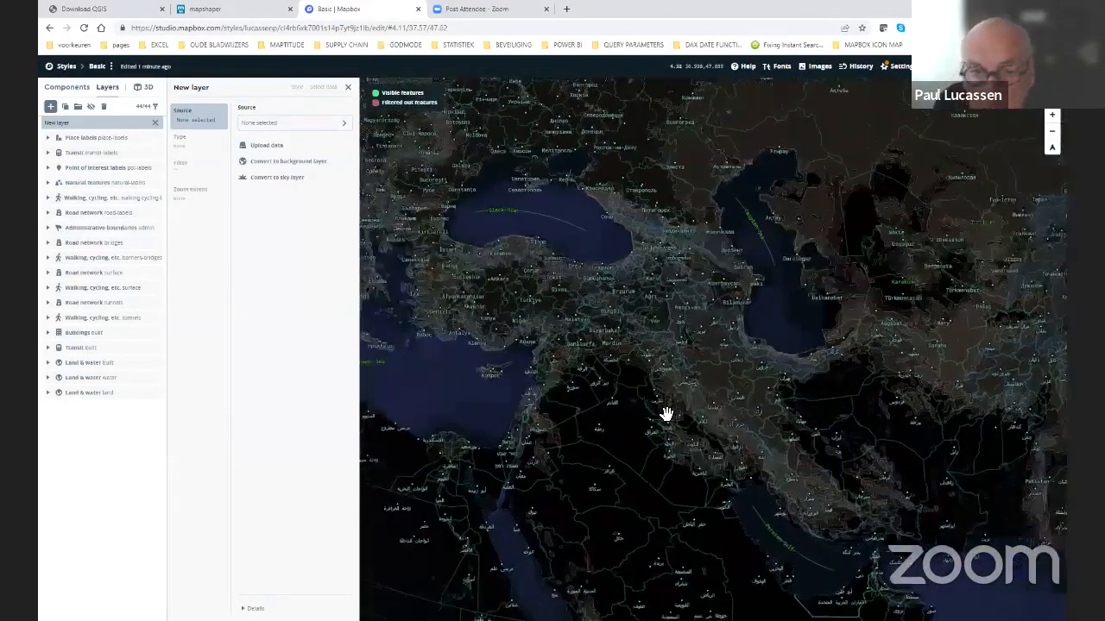
pyautogui.scroll(1, 644, 379)
pyautogui.scroll(1, 618, 409)
pyautogui.moveTo(618, 409); pyautogui.dragTo(740, 454)
pyautogui.moveTo(695, 424); pyautogui.dragTo(774, 487)
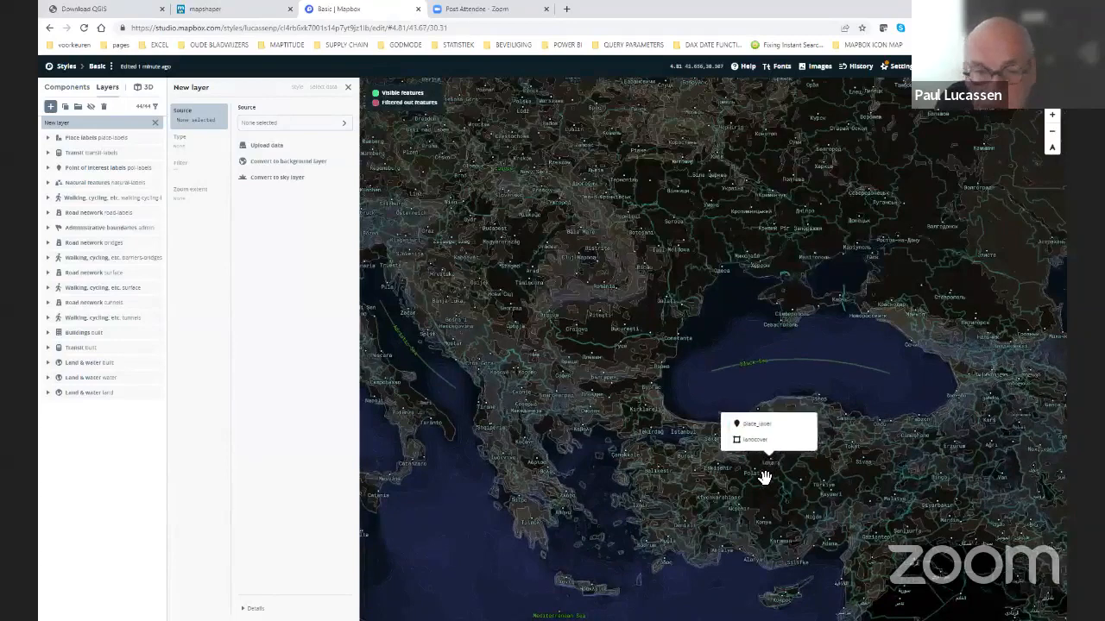
pyautogui.scroll(-5, 715, 428)
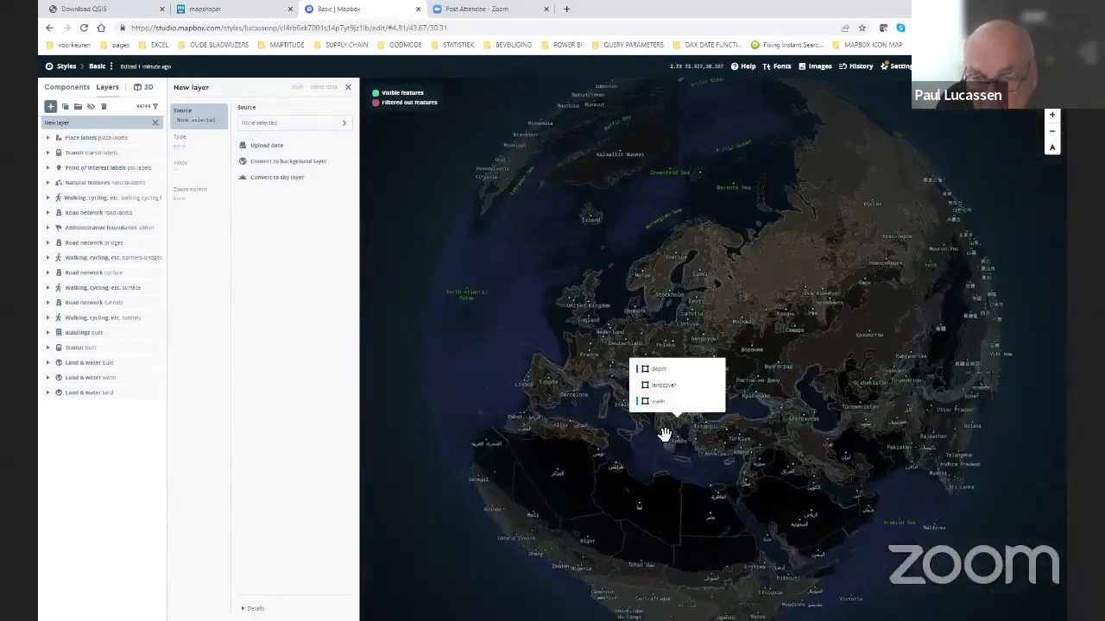
pyautogui.scroll(4, 732, 401)
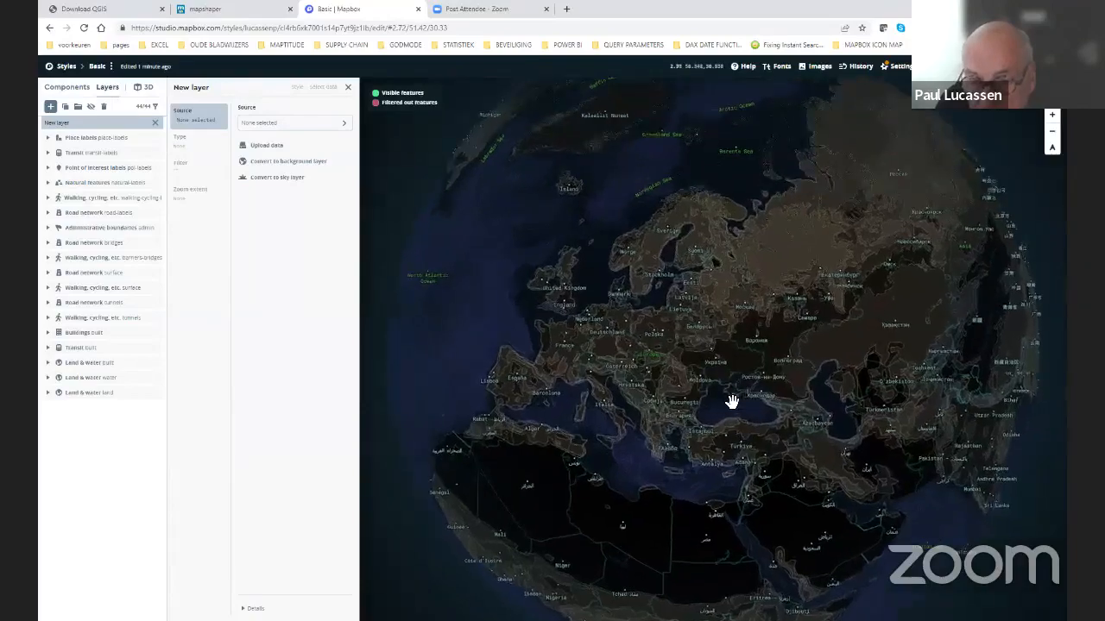
pyautogui.scroll(4, 735, 404)
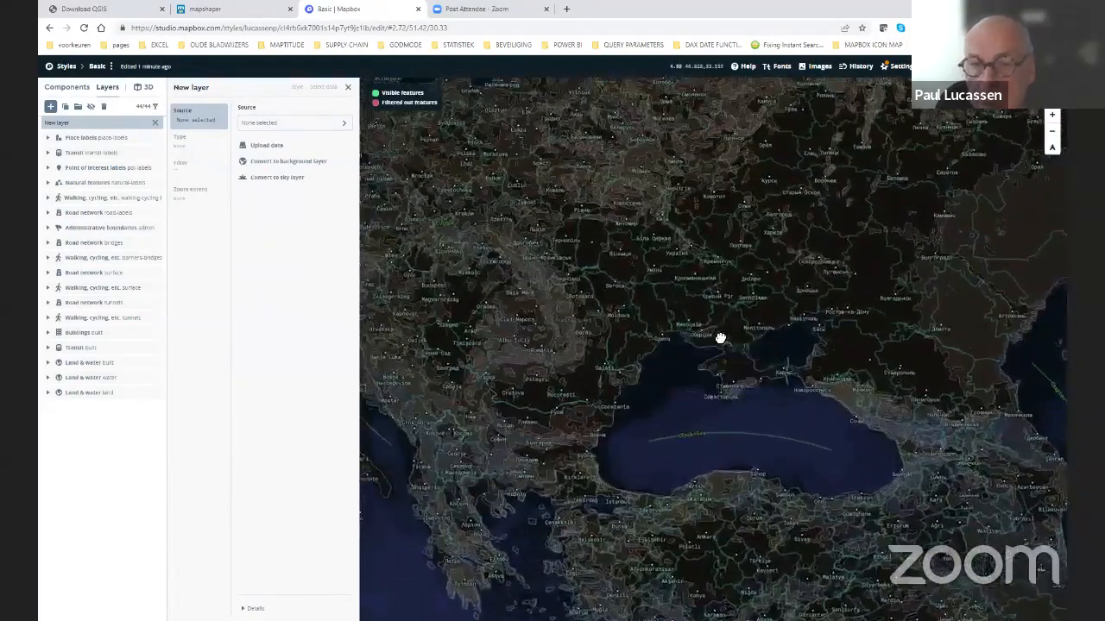
pyautogui.moveTo(720, 338); pyautogui.dragTo(727, 413)
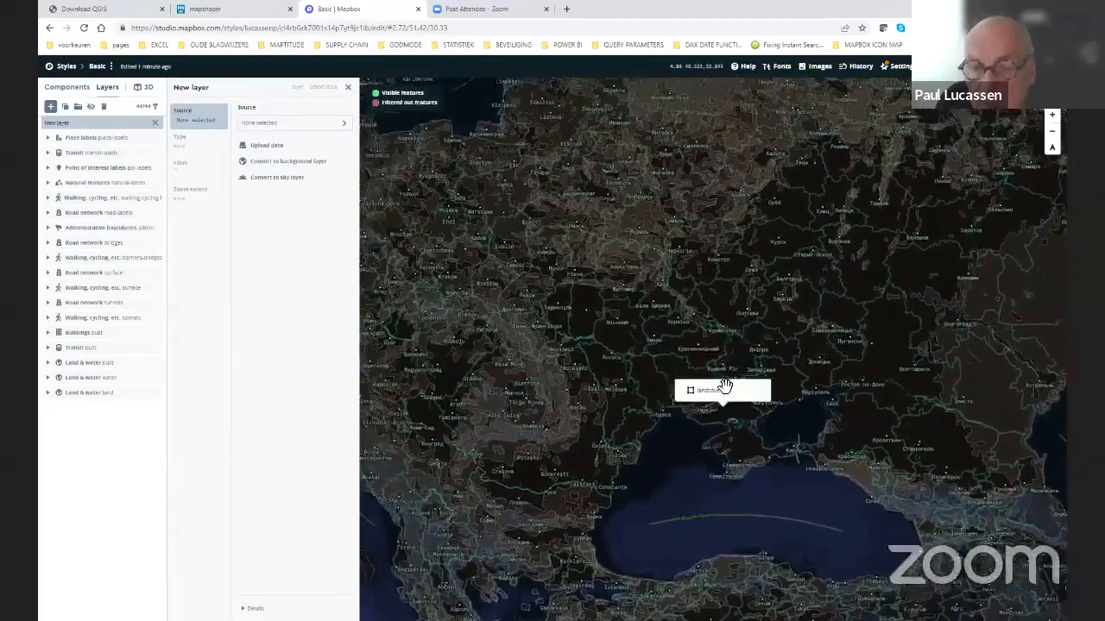
# - Set the new layer's source to the v2isochrones_geo-3x3003 polygons in the unused V2isochrones tileset
pyautogui.click(278, 147)
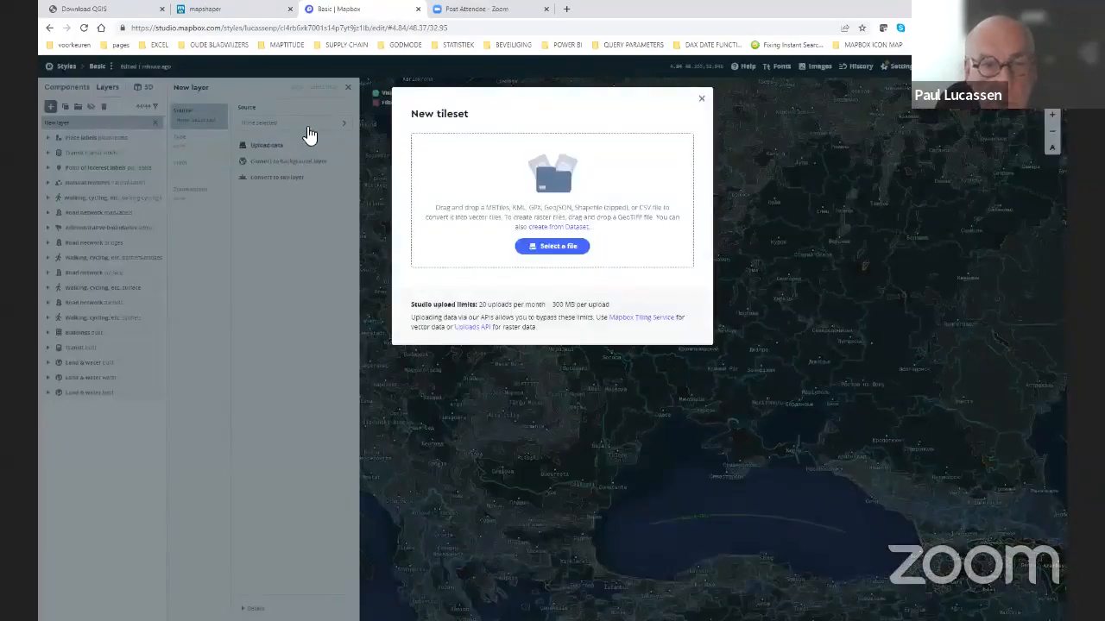
pyautogui.click(701, 100)
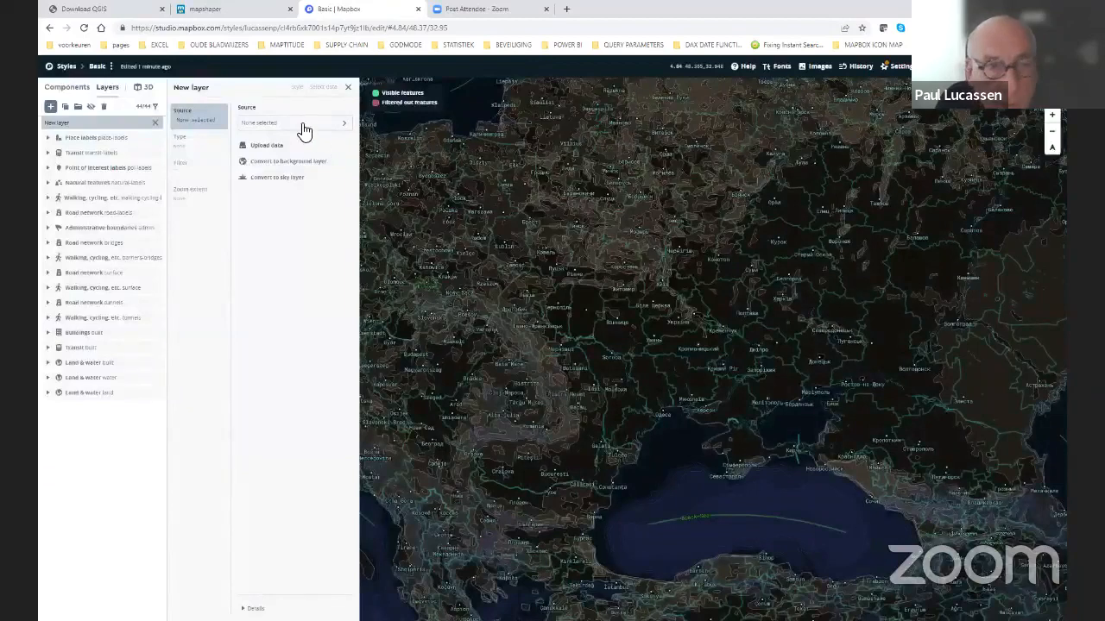
pyautogui.click(302, 126)
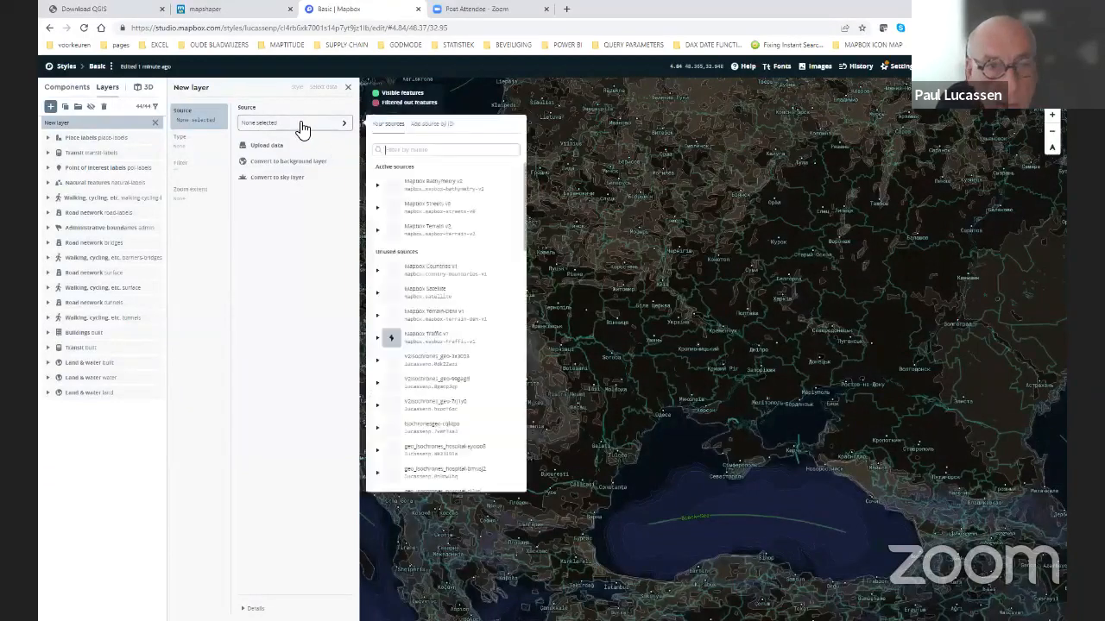
pyautogui.click(455, 366)
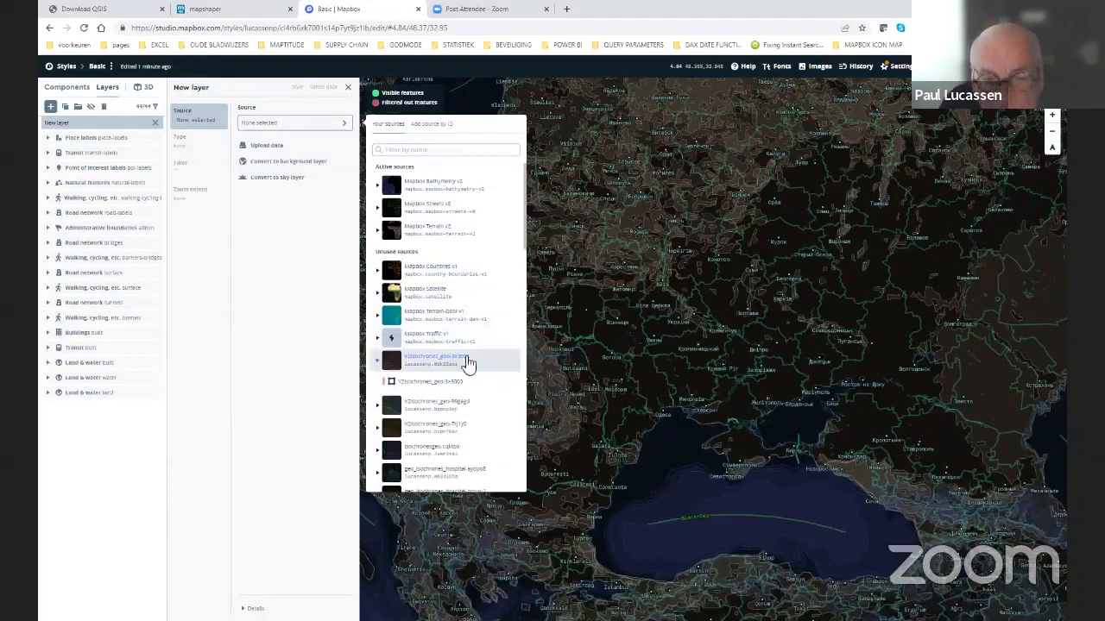
pyautogui.click(436, 381)
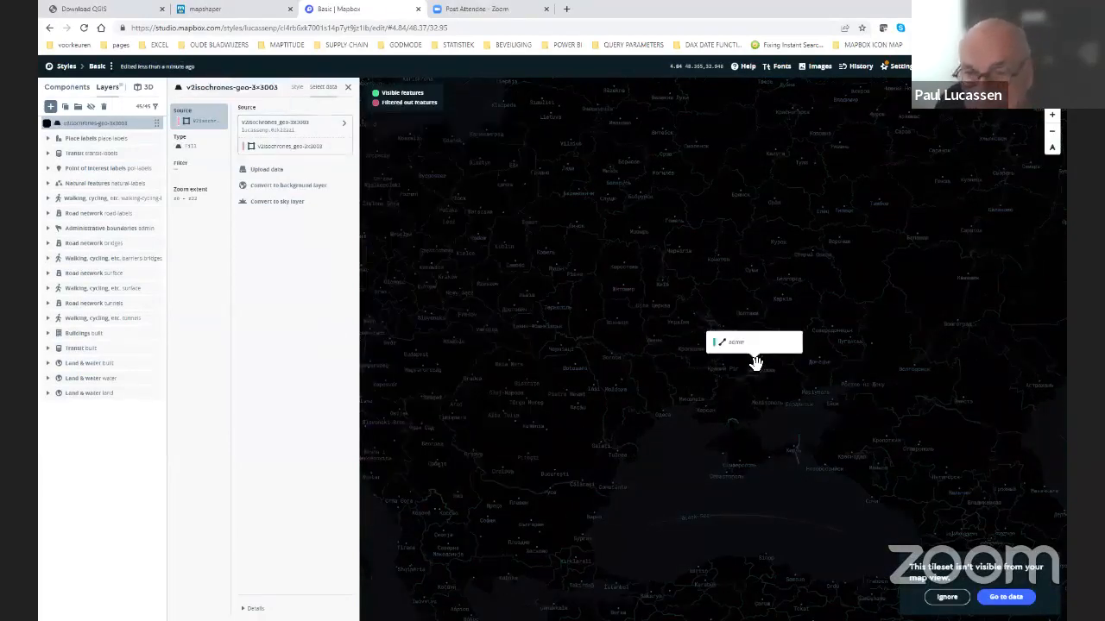
# - Examine the isochrone polygons around Baku at closer zoom, in both the data view and the style view
pyautogui.scroll(-3, 729, 351)
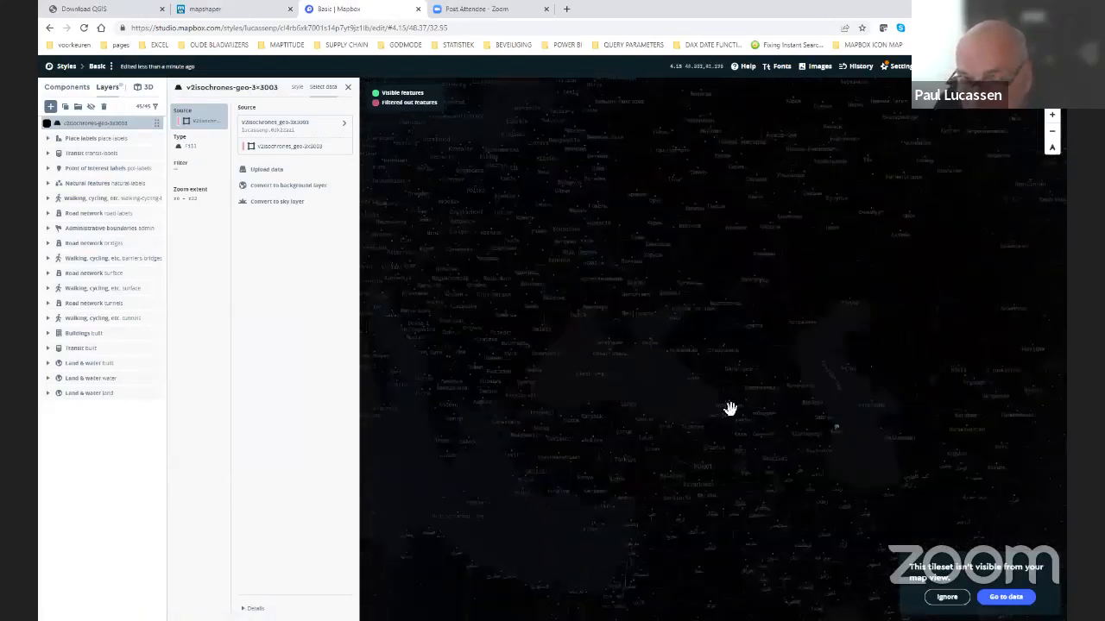
pyautogui.scroll(3, 788, 425)
pyautogui.scroll(5, 723, 403)
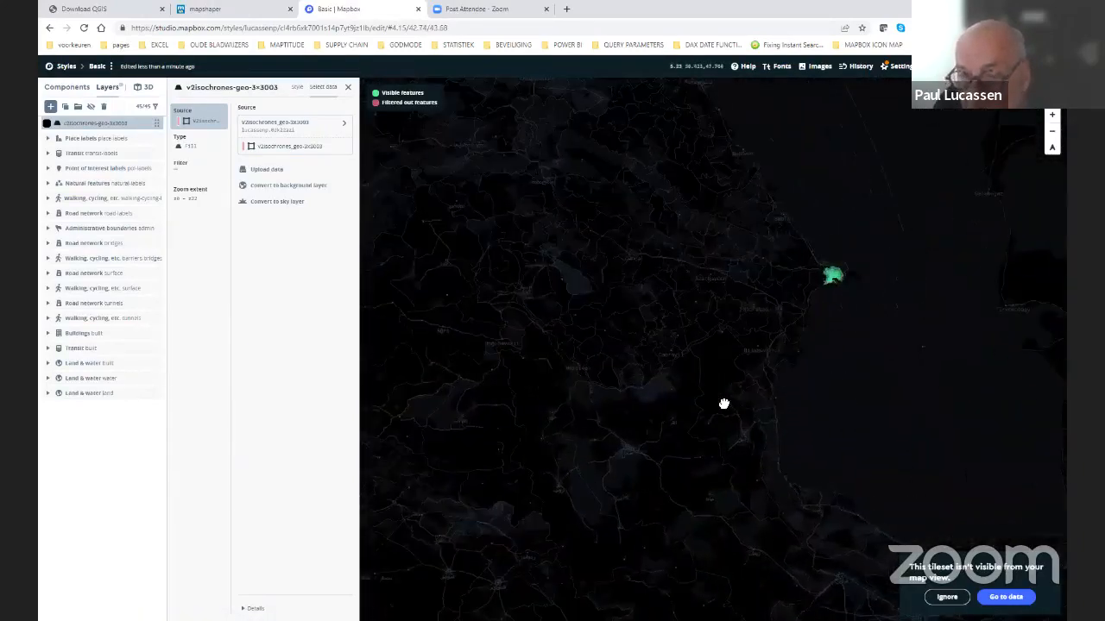
pyautogui.moveTo(674, 347); pyautogui.dragTo(686, 399)
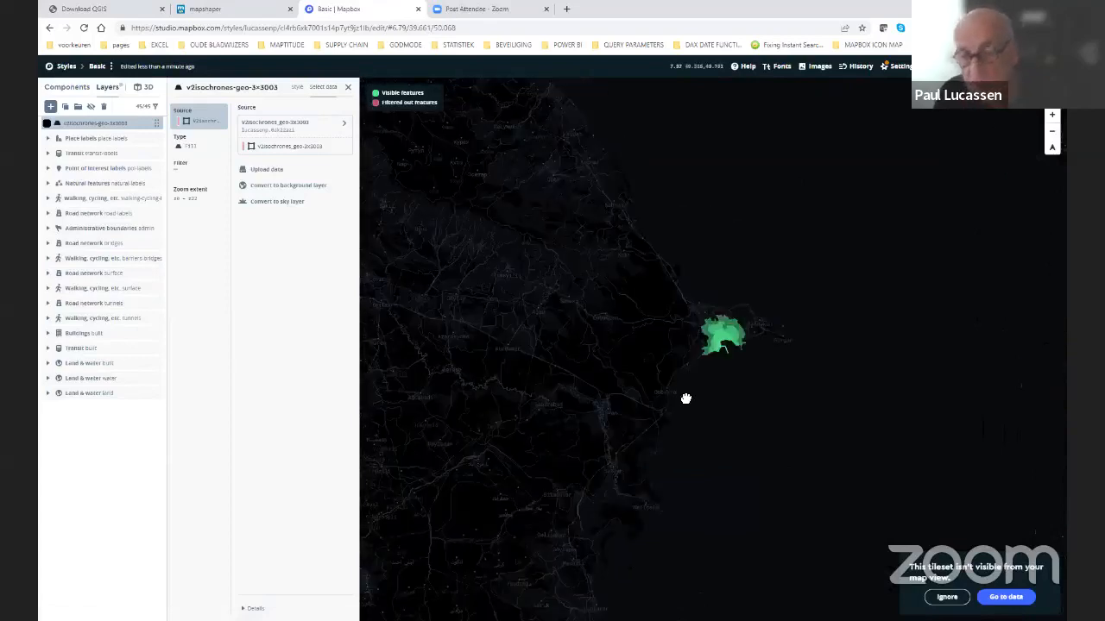
pyautogui.scroll(4, 734, 463)
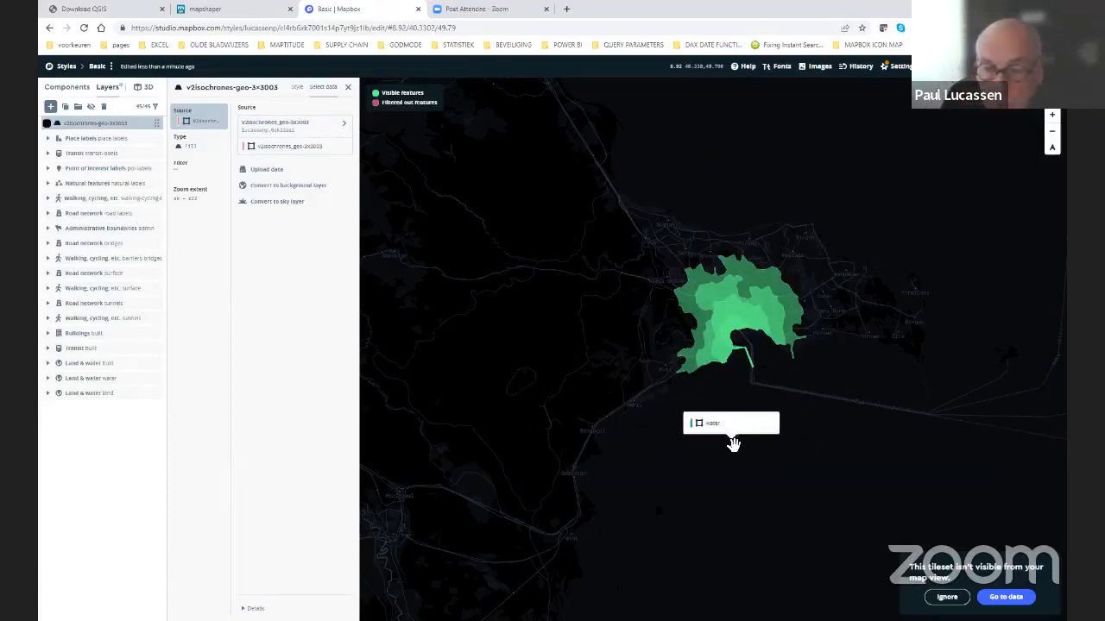
pyautogui.scroll(3, 691, 427)
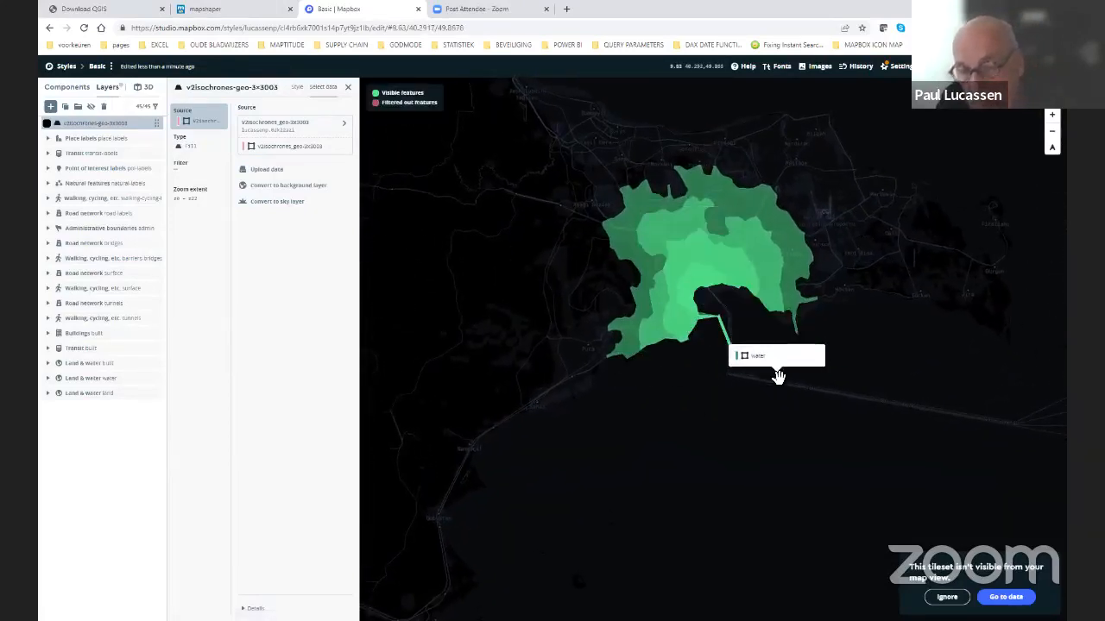
pyautogui.click(687, 248)
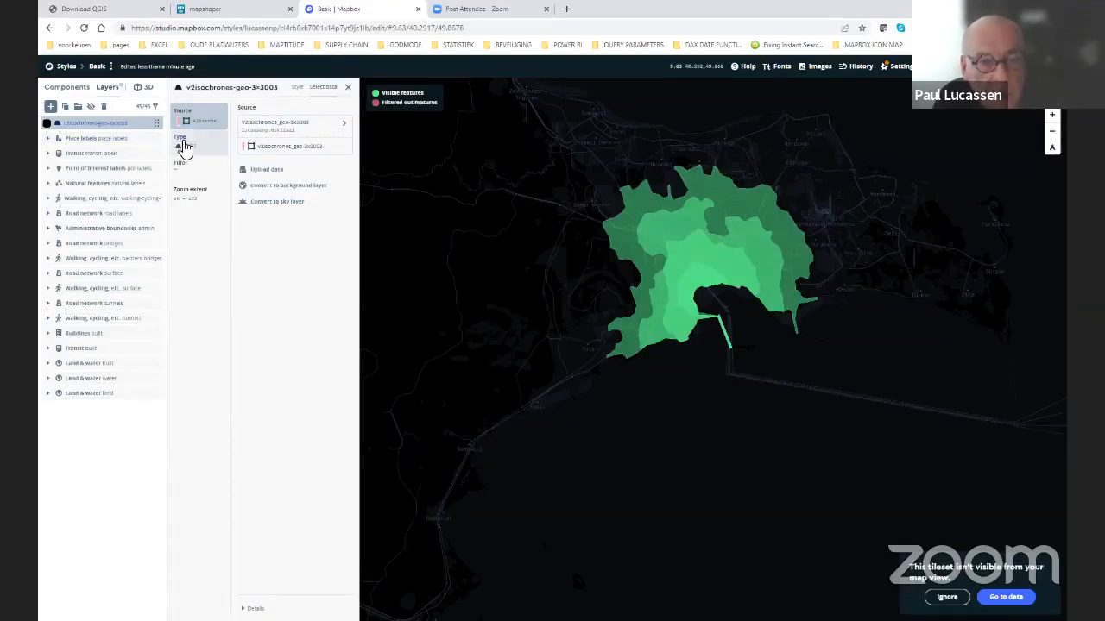
pyautogui.click(296, 89)
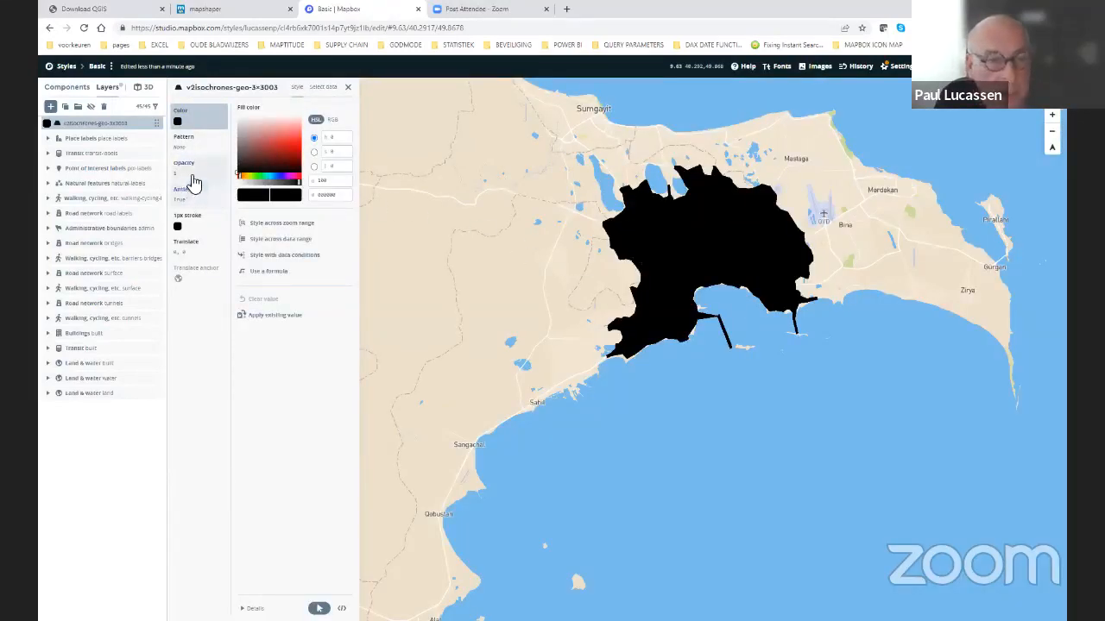
pyautogui.click(313, 90)
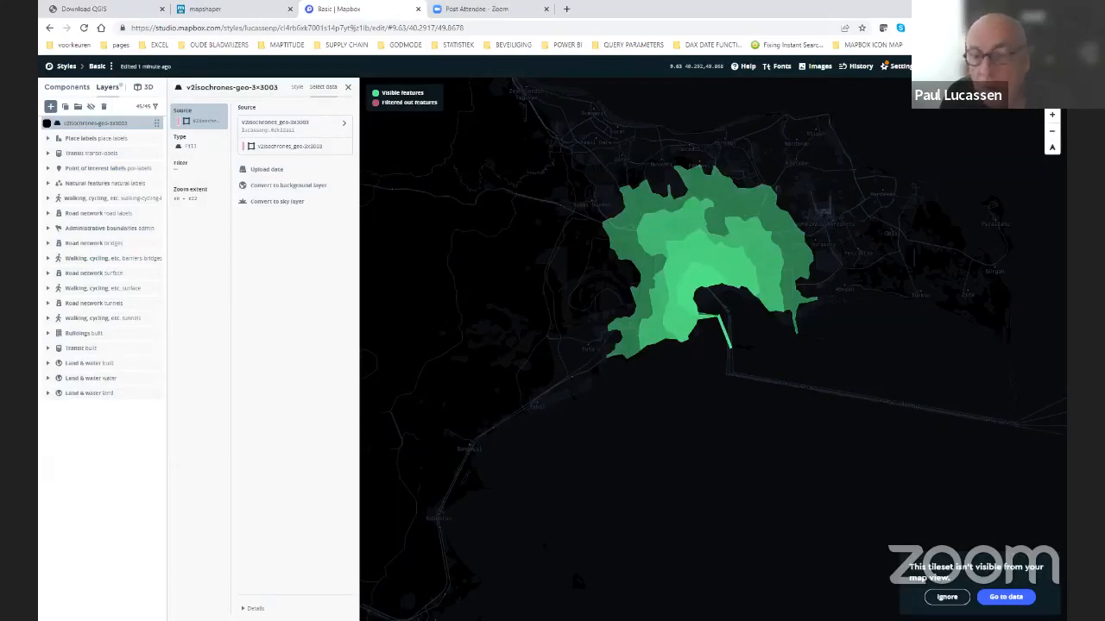
# - Return to the styles list, open the existing Monochrome style and examine its isochrone outlines around Baku
pyautogui.click(66, 67)
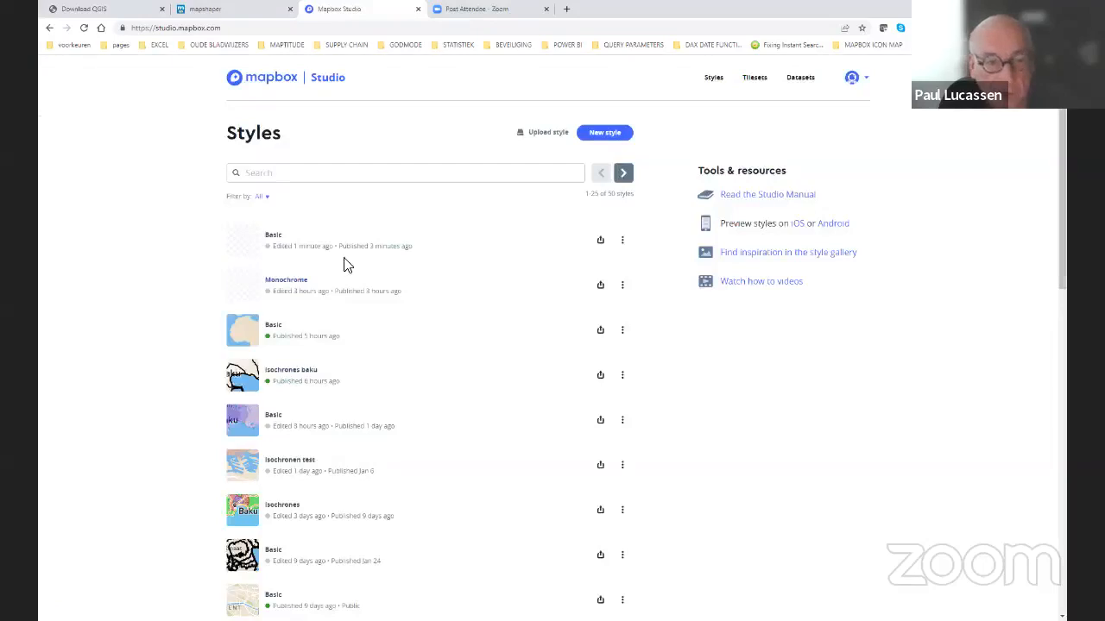
pyautogui.click(299, 285)
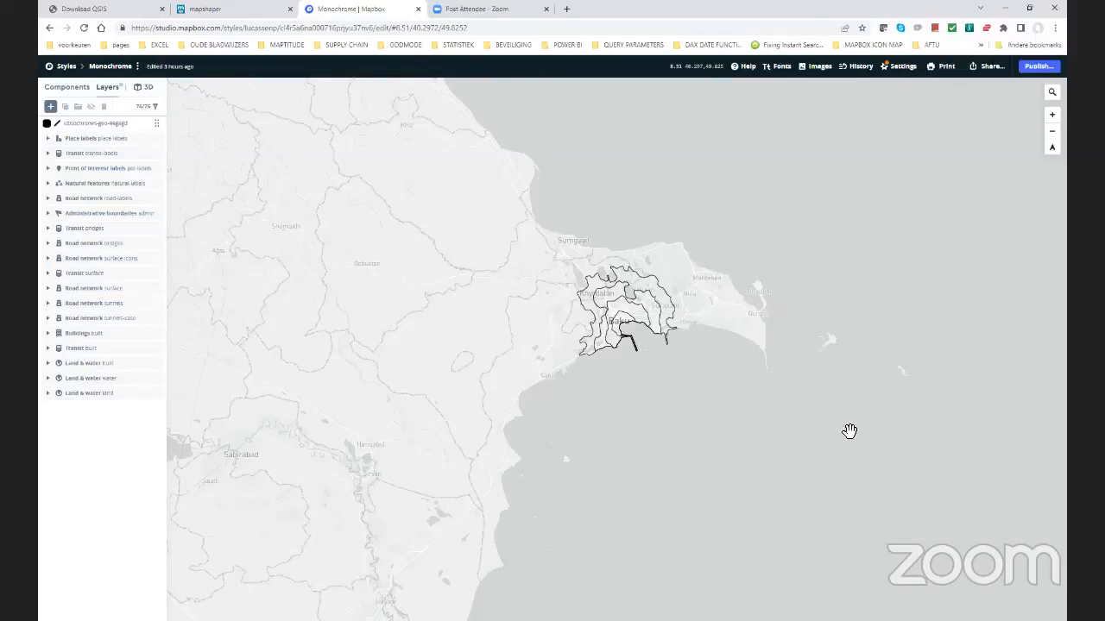
pyautogui.scroll(-1, 804, 406)
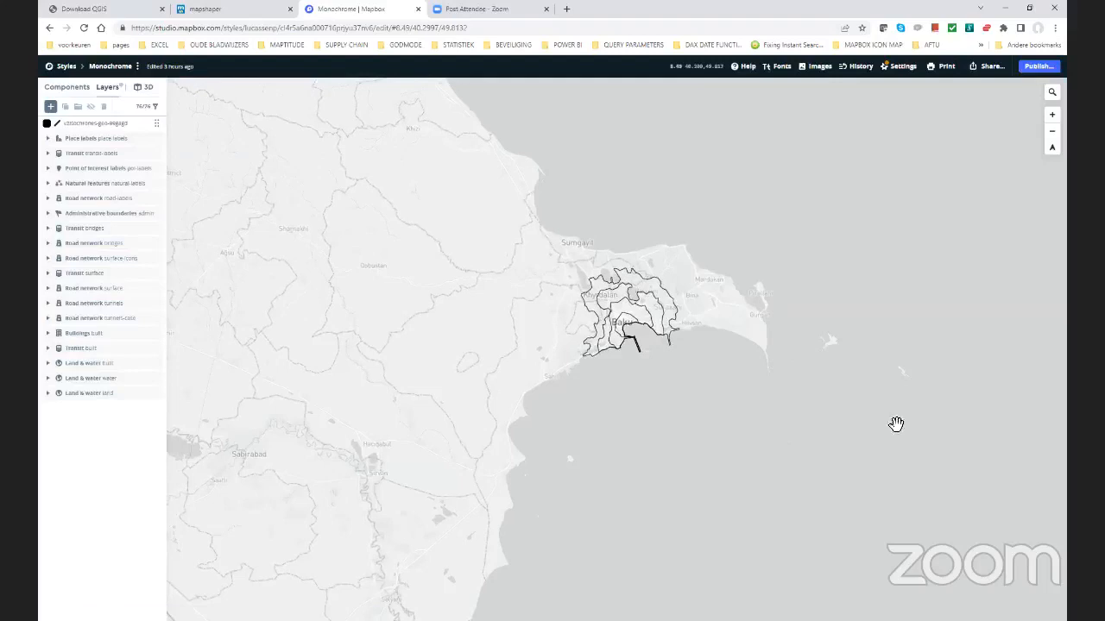
pyautogui.scroll(2, 872, 337)
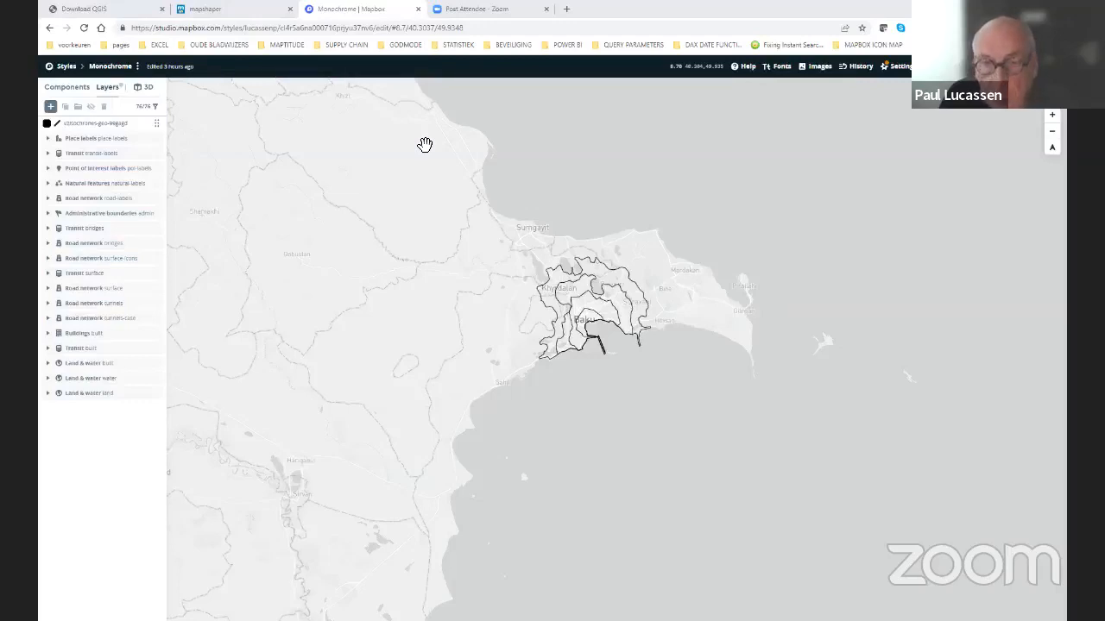
# - Switch to Power BI Desktop and view the "finalised with isochrones" report with Baku's bus stops on the Mapbox map
pyautogui.click(365, 23)
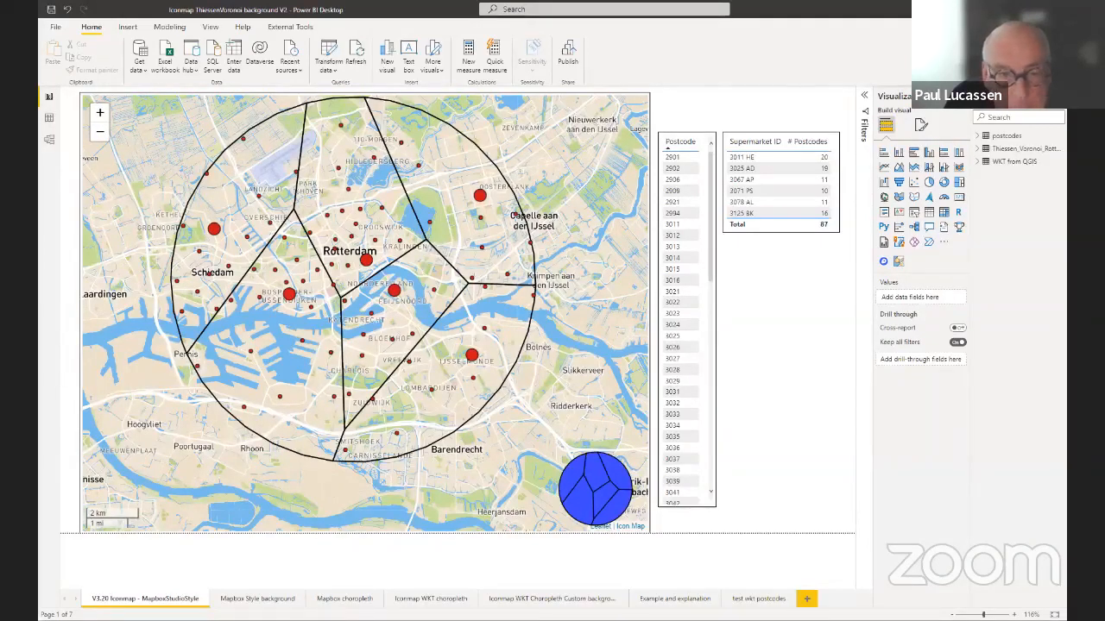
pyautogui.hotkey('alt', 'Tab')
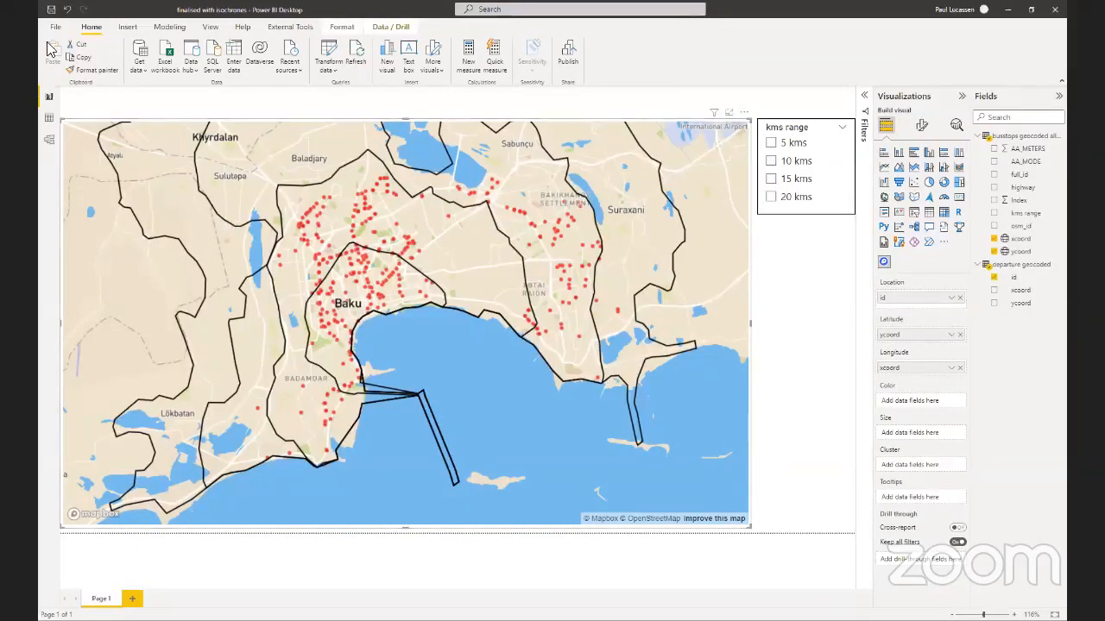
pyautogui.click(329, 58)
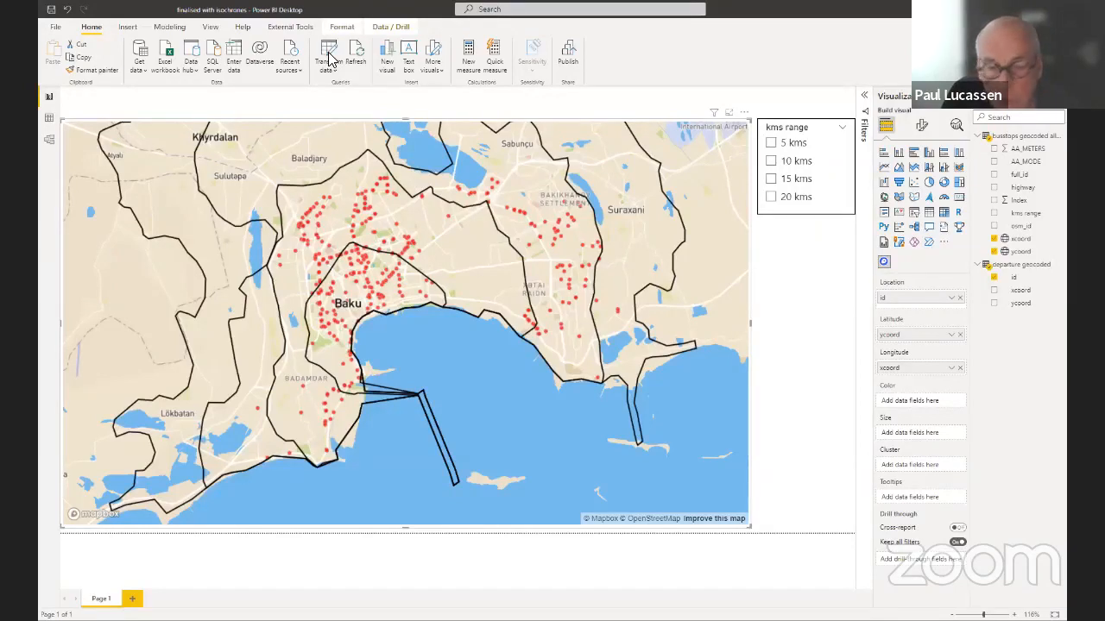
# - Switch to QGIS, make the hidden Intersection layer visible and inspect its attribute table
pyautogui.click(380, 620)
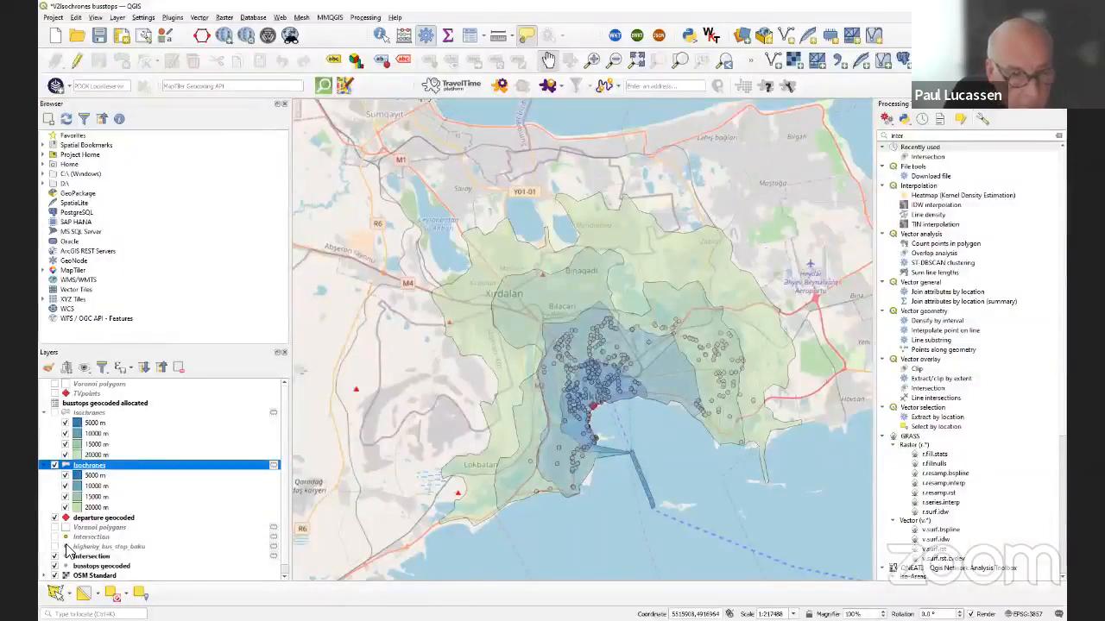
pyautogui.click(54, 537)
pyautogui.click(76, 538)
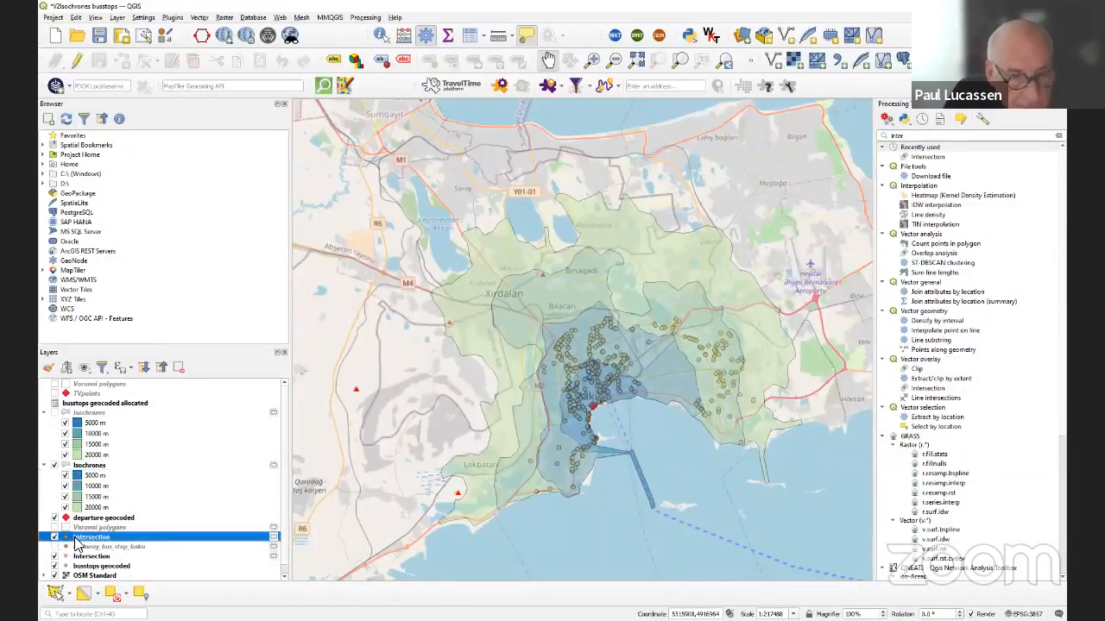
pyautogui.rightClick(76, 540)
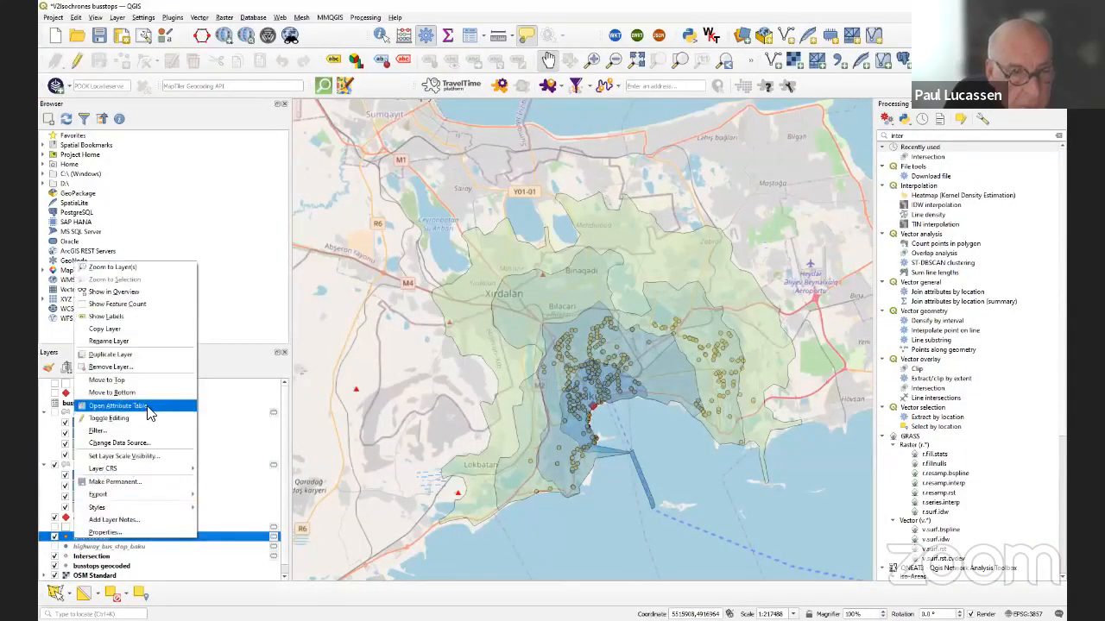
pyautogui.click(149, 412)
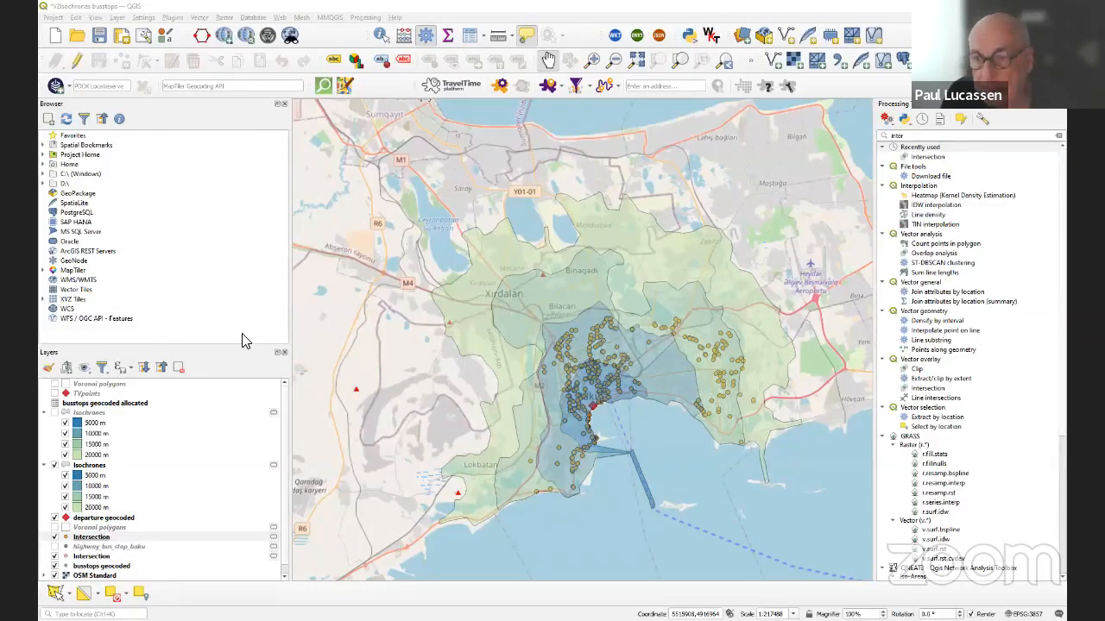
pyautogui.click(217, 430)
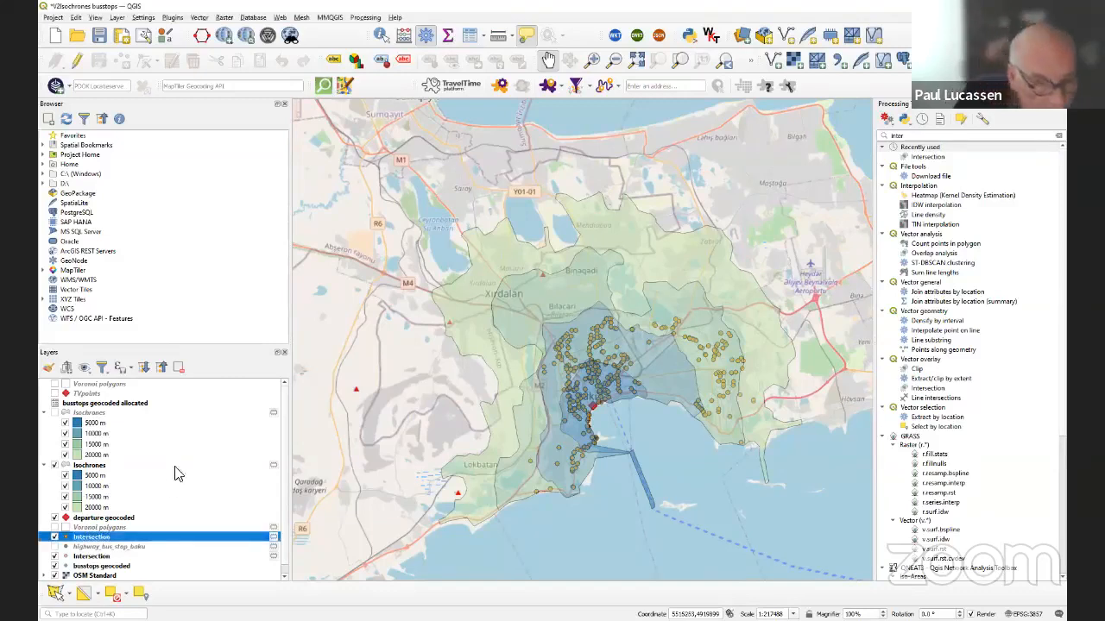
# - Inspect the attribute table of the busstops geocoded layer
pyautogui.click(103, 567)
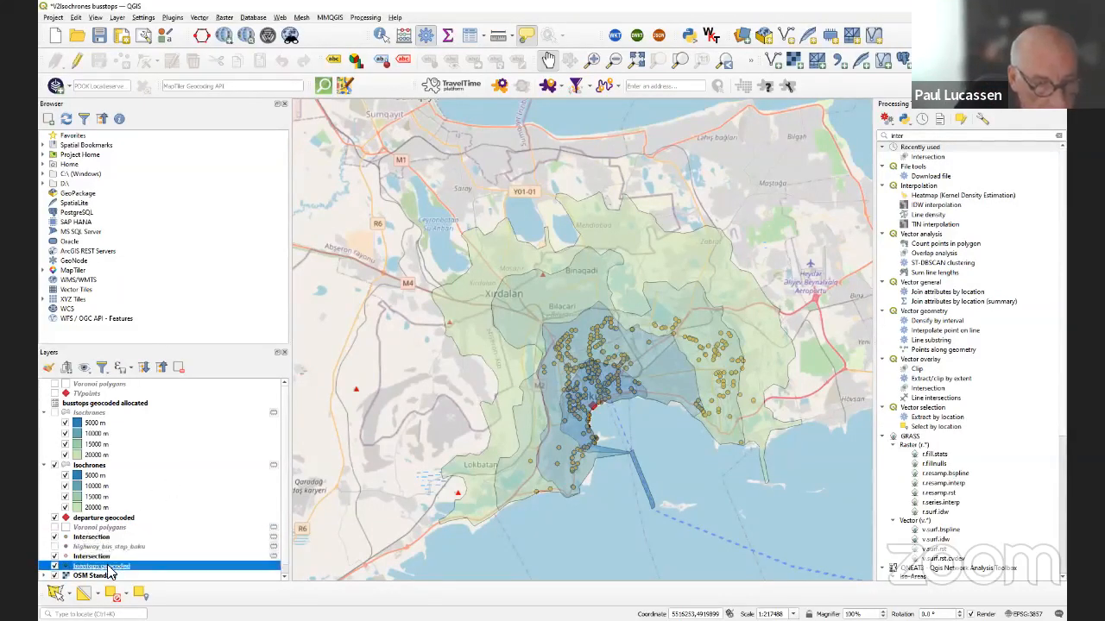
pyautogui.rightClick(107, 569)
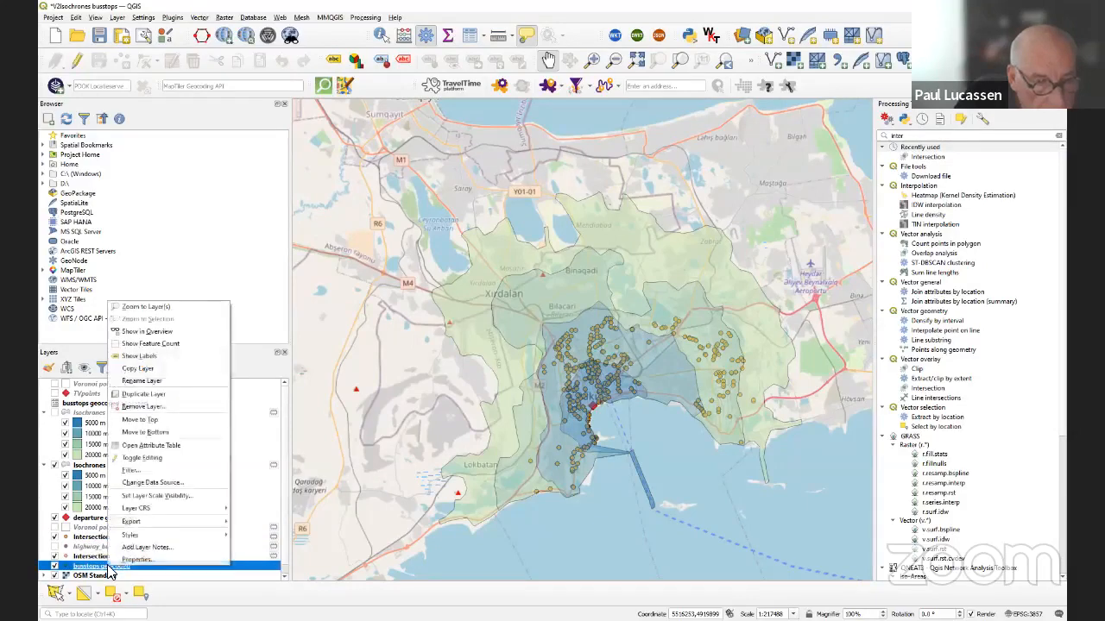
pyautogui.click(176, 449)
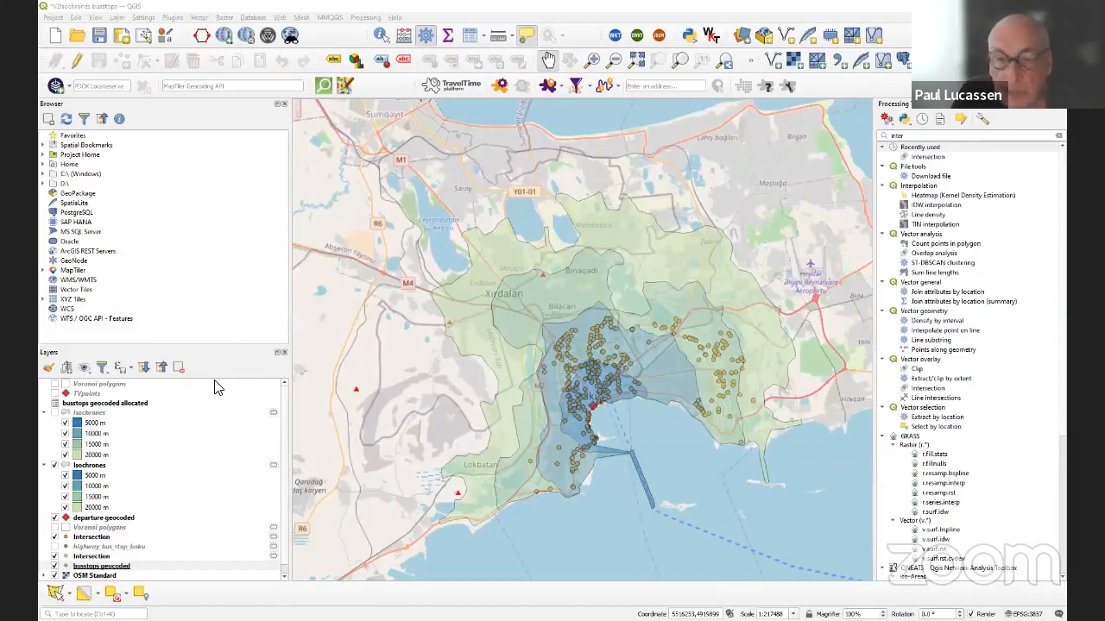
# - Search the processing tools for geometry and review the Add geometry attributes parameters for the busstops geocoded layer
pyautogui.click(123, 565)
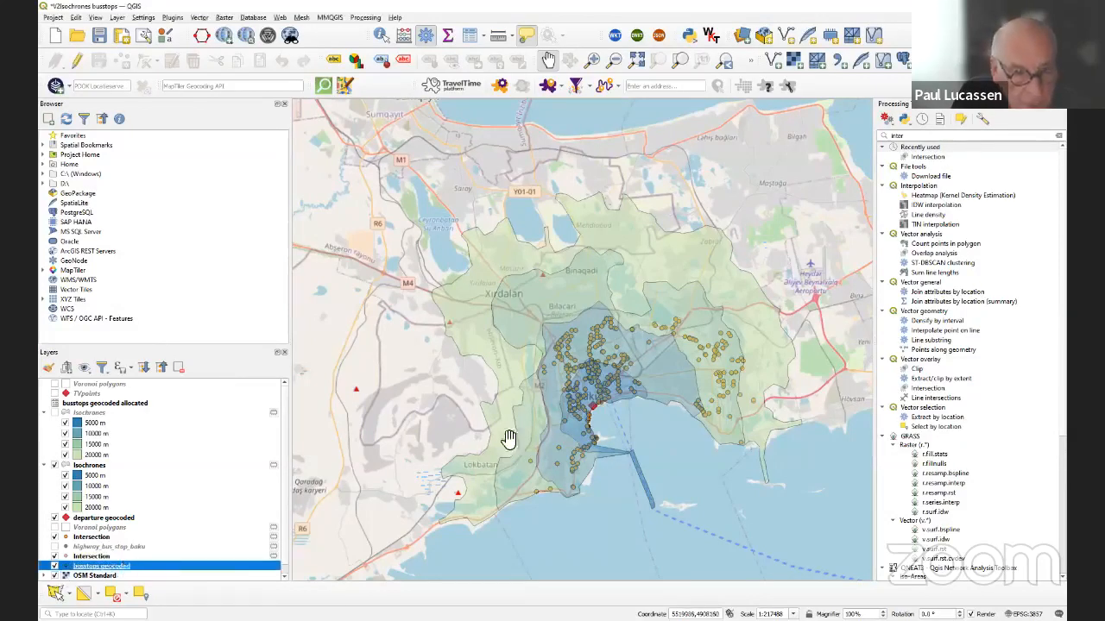
pyautogui.click(880, 138)
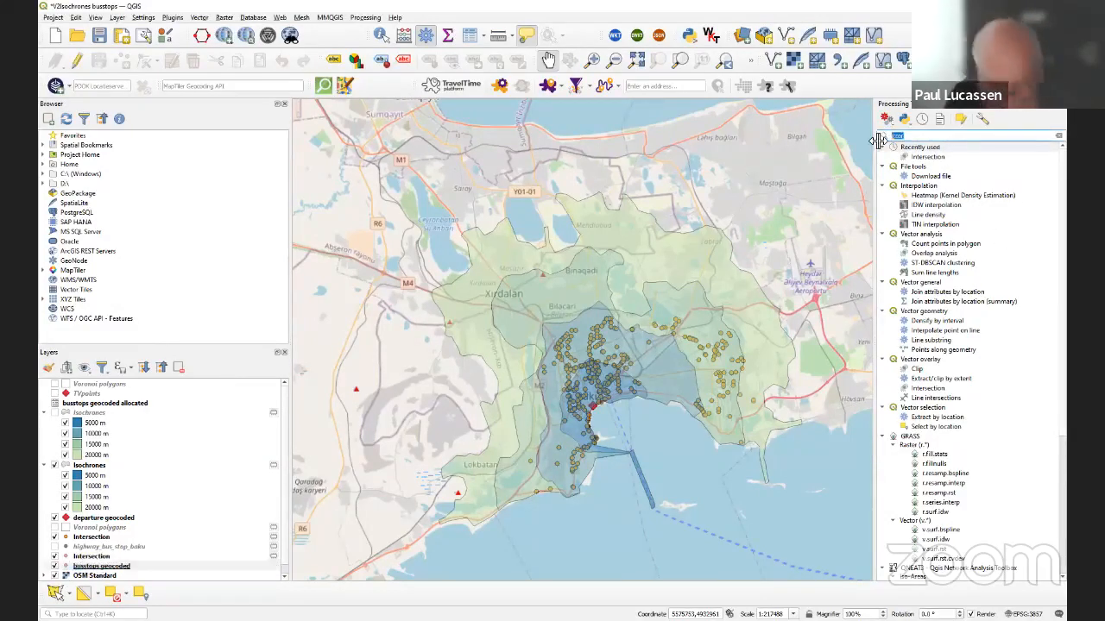
pyautogui.write('geometry')
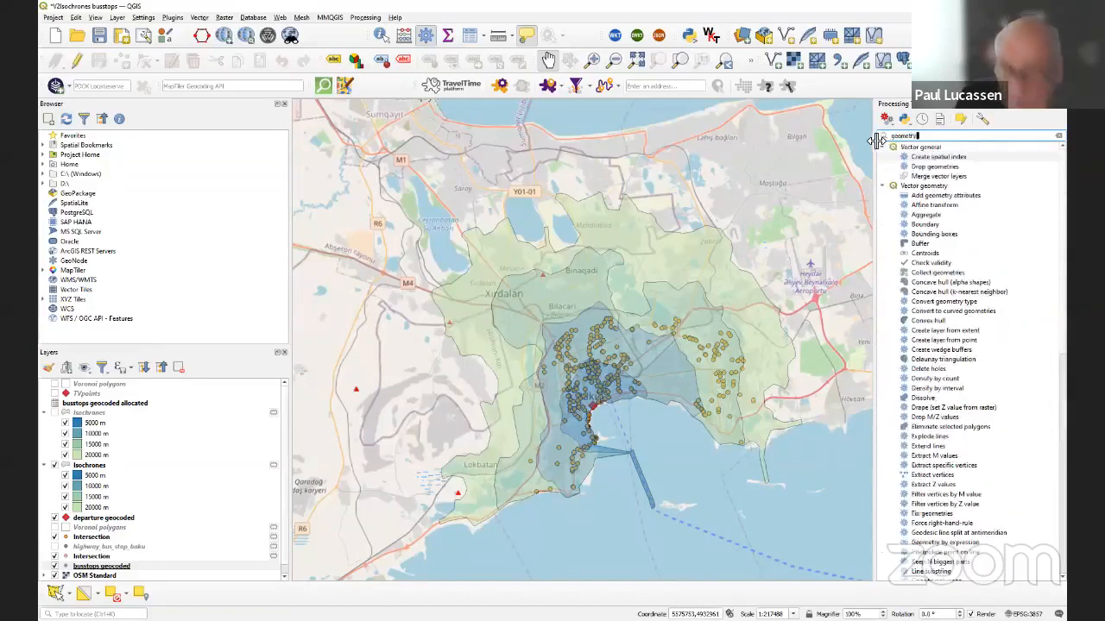
pyautogui.doubleClick(945, 195)
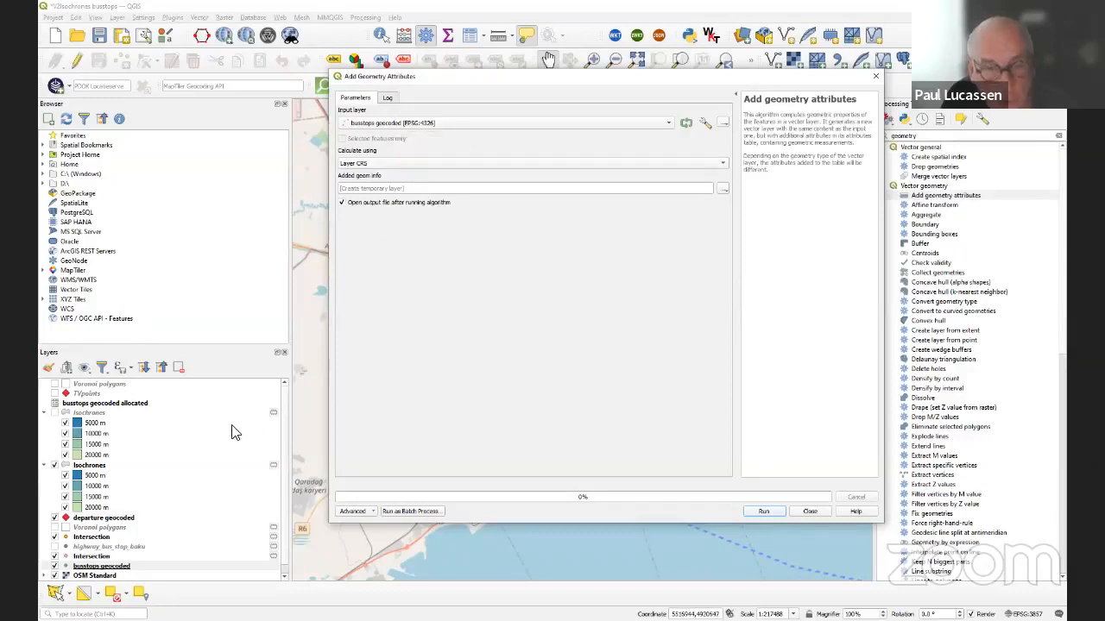
pyautogui.click(808, 512)
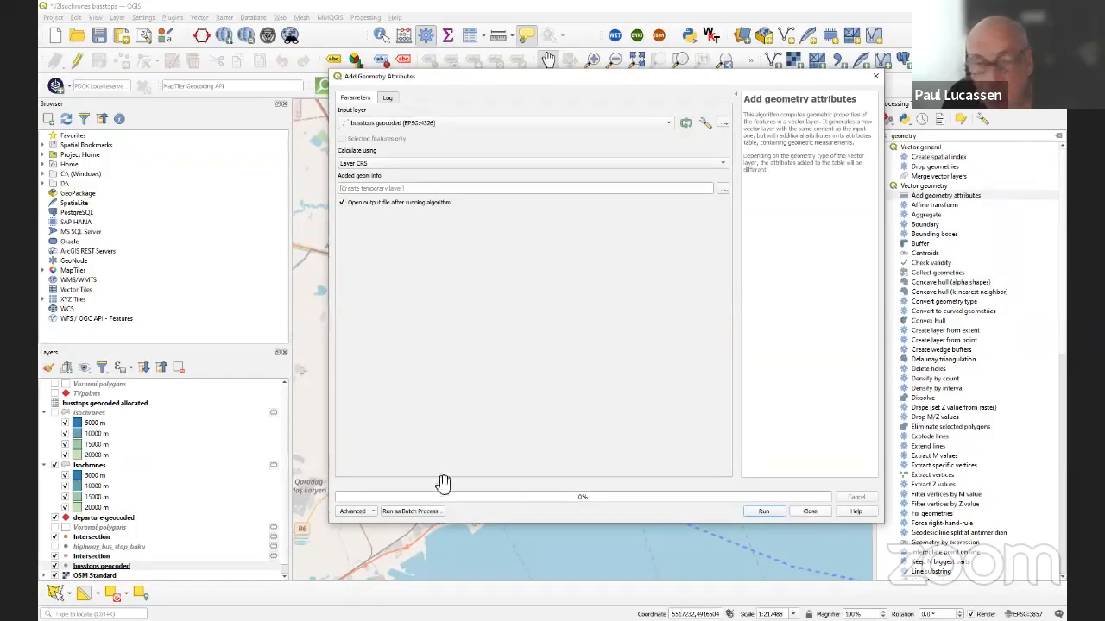
# - Open the attribute table of the busstops geocoded allocated layer
pyautogui.rightClick(144, 405)
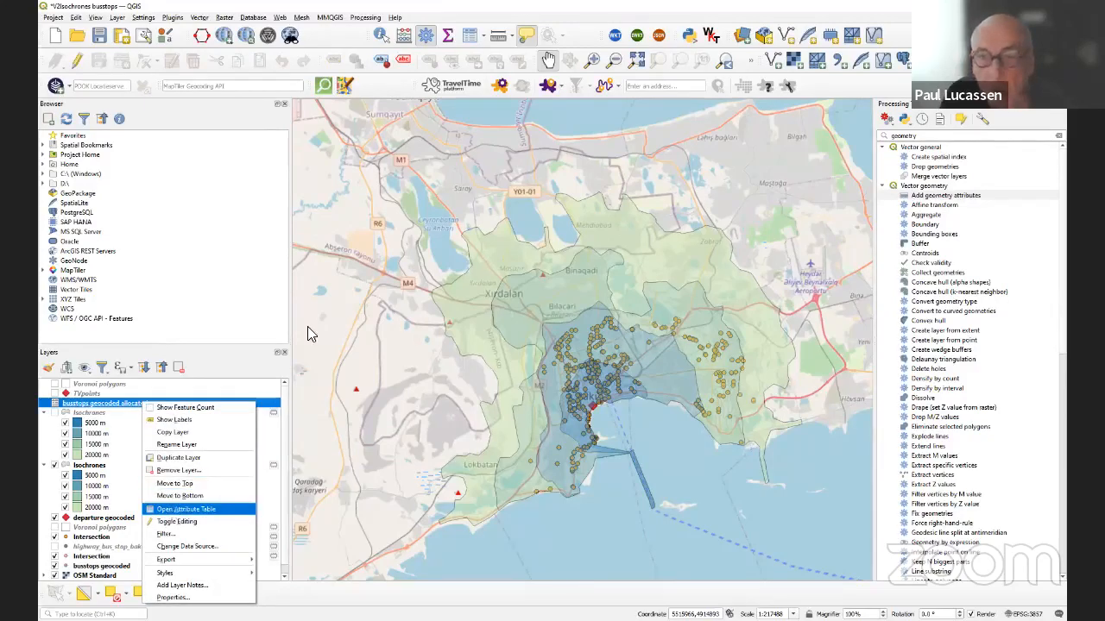
pyautogui.press('Return')
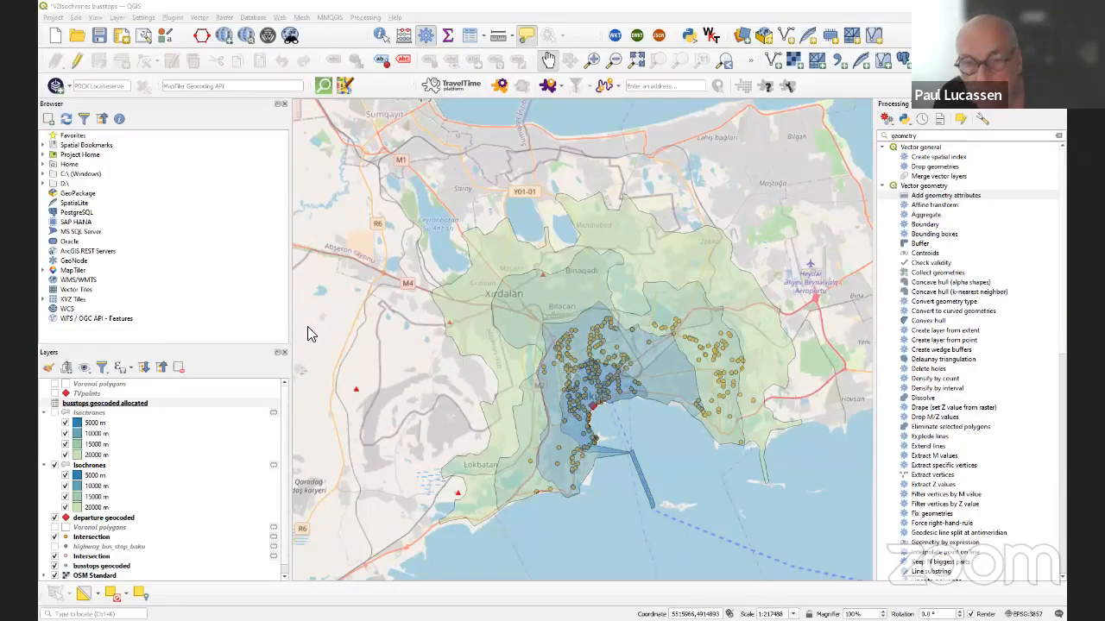
# - Switch to the Power Query Editor and review the busstops geocoded allocated query's applied steps from Source through Removed Columns
pyautogui.hotkey('alt', 'Tab')
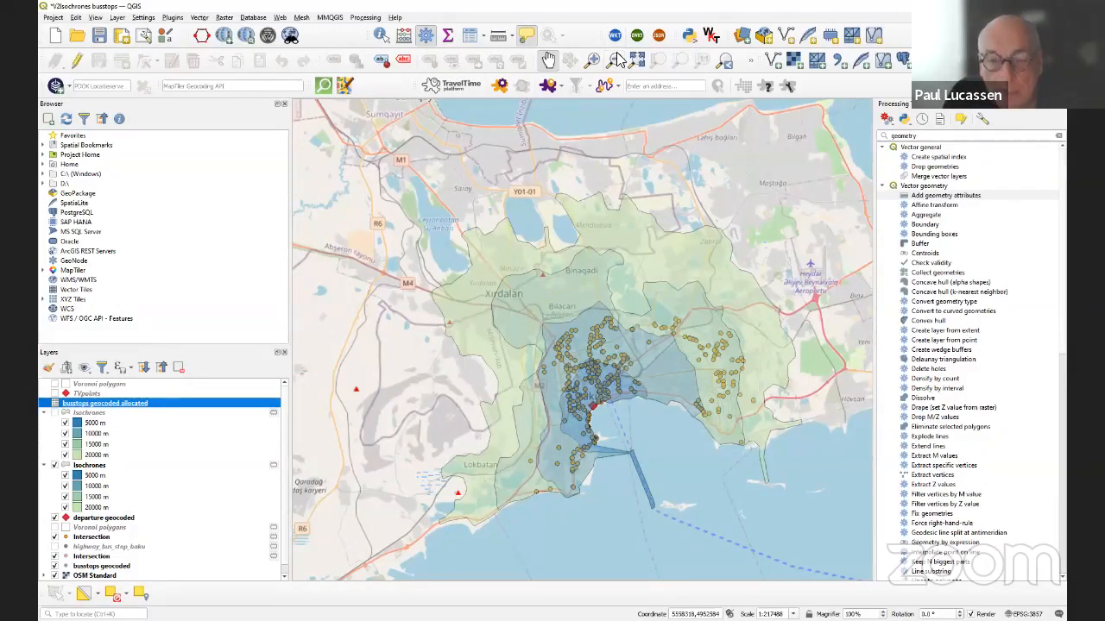
pyautogui.hotkey('alt', 'Tab')
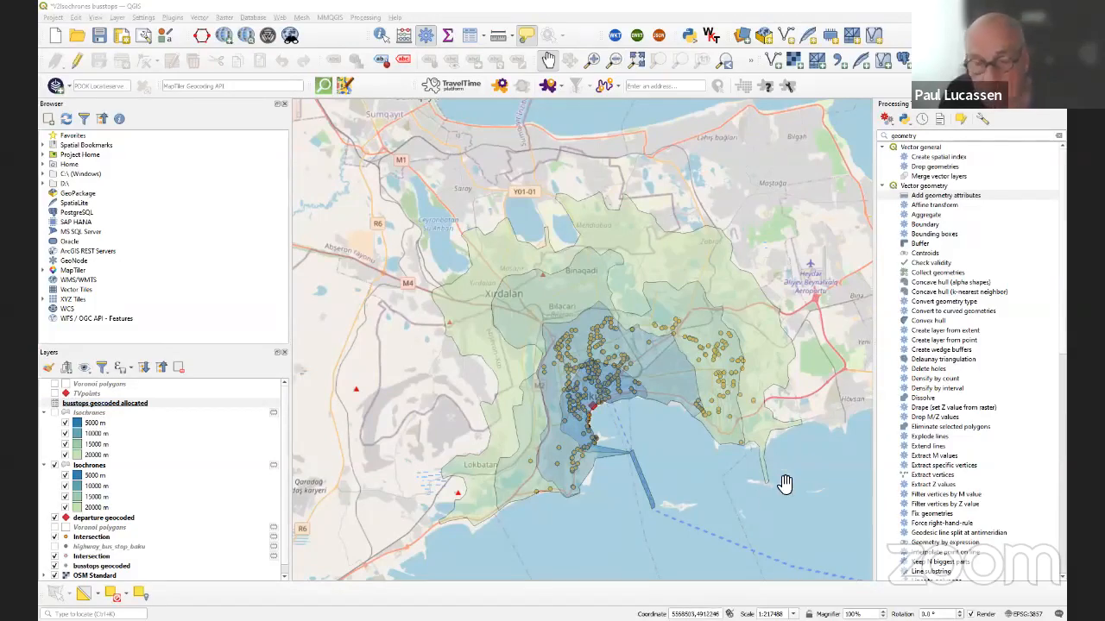
pyautogui.hotkey('alt', 'Tab')
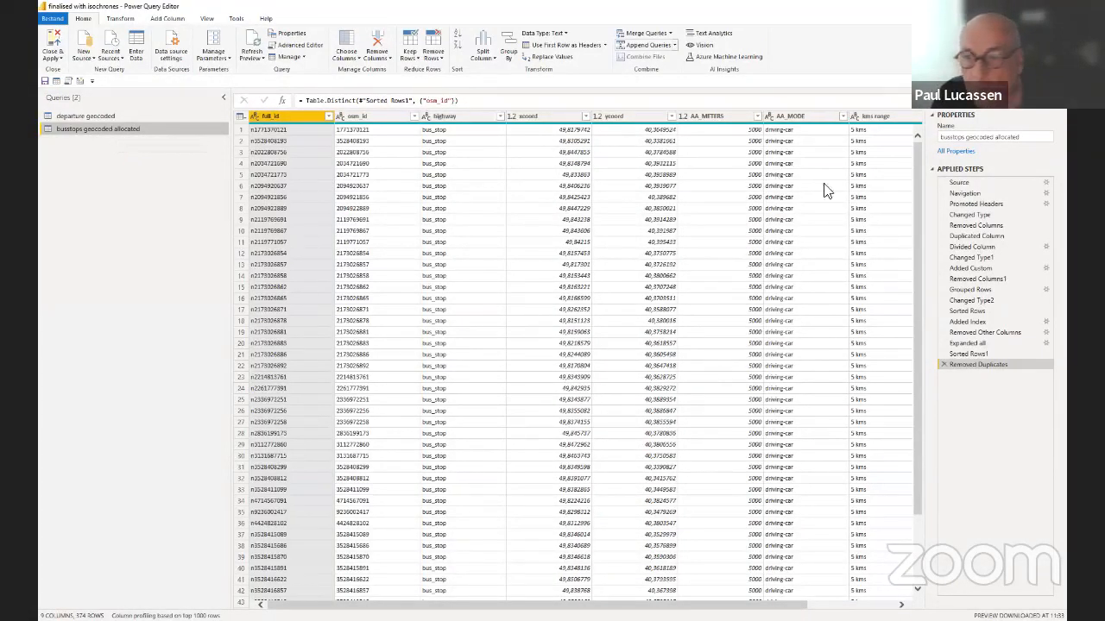
pyautogui.click(972, 184)
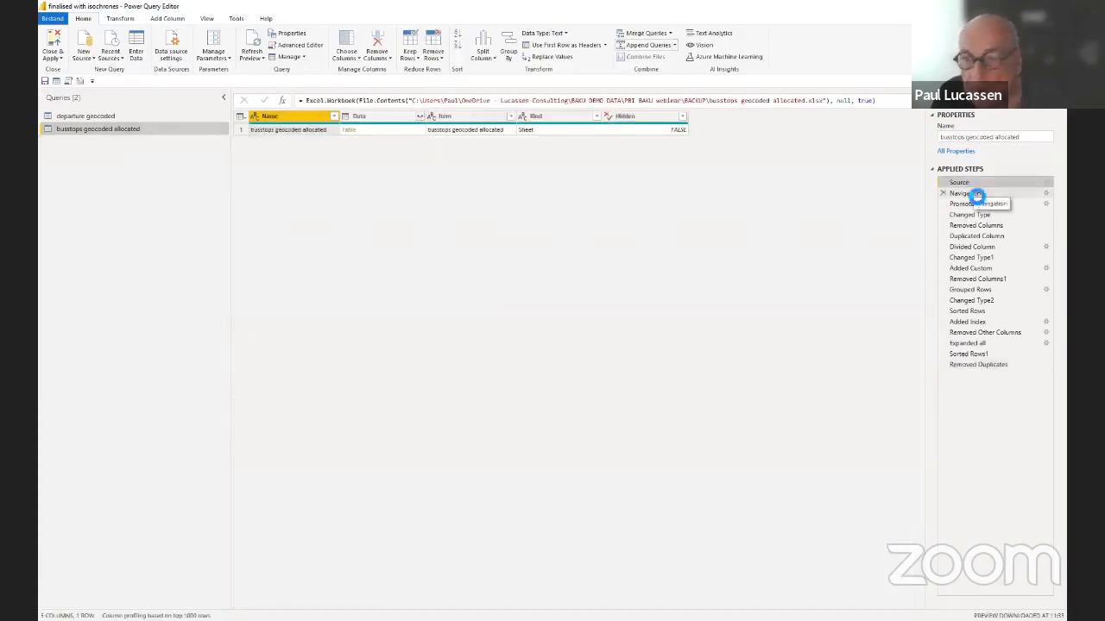
pyautogui.click(967, 205)
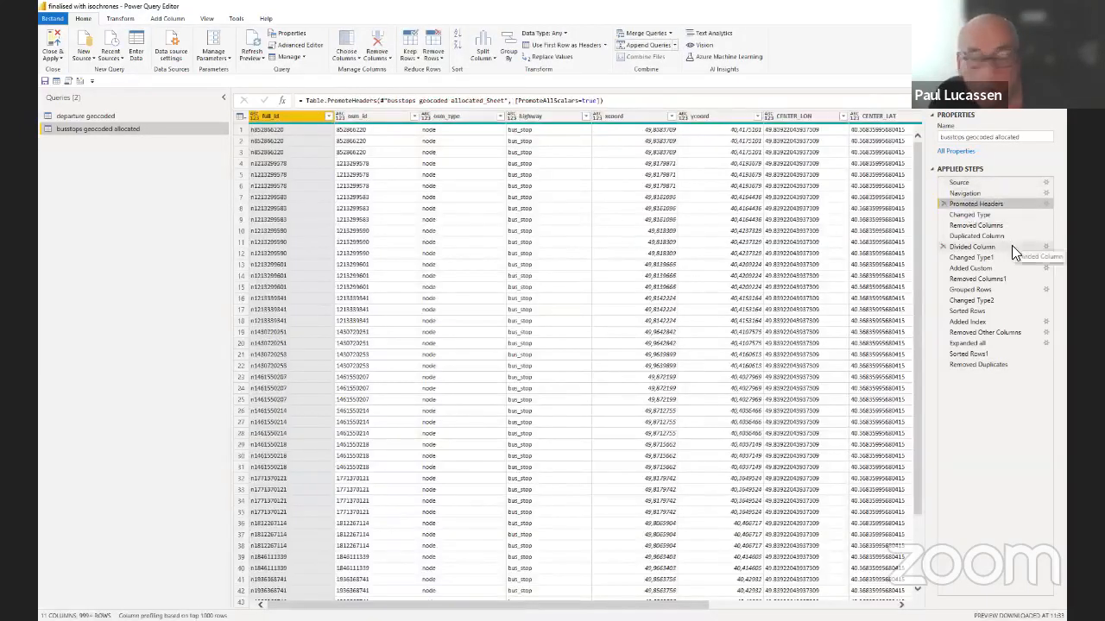
pyautogui.click(962, 182)
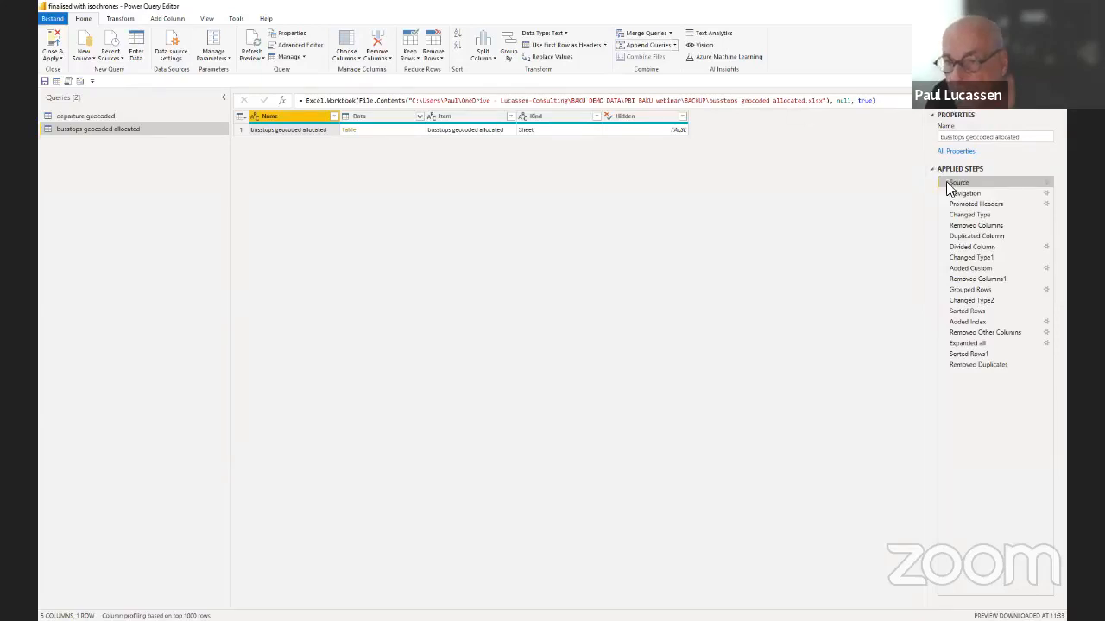
pyautogui.click(963, 213)
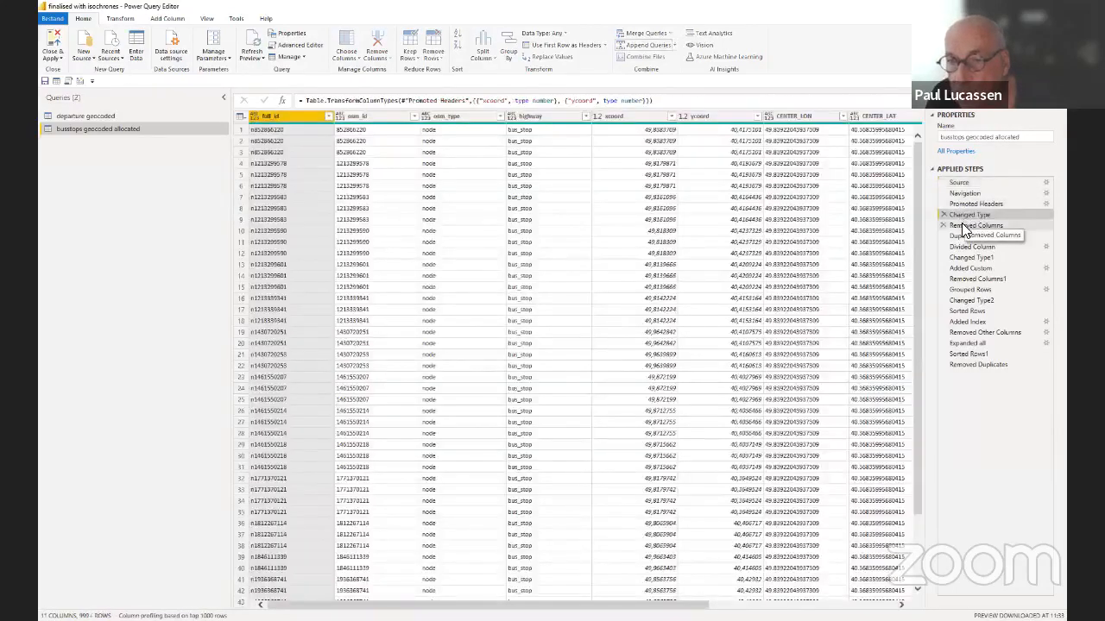
pyautogui.click(962, 226)
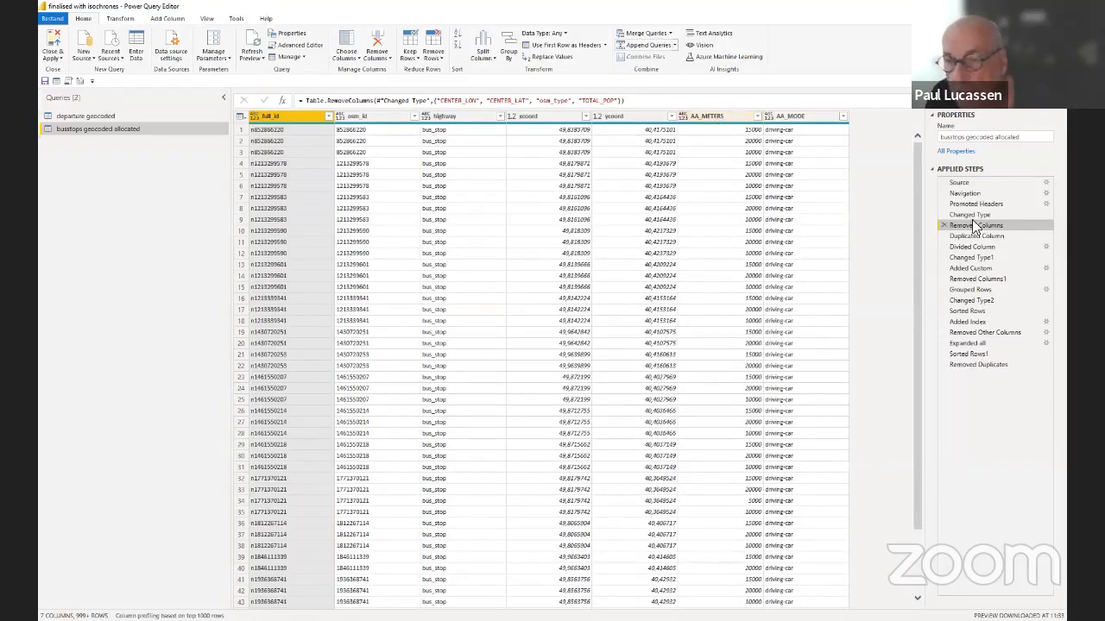
# - Review the query steps that derive the kms range column from AA_METERS, from Divided Column through Removed Columns1
pyautogui.click(968, 247)
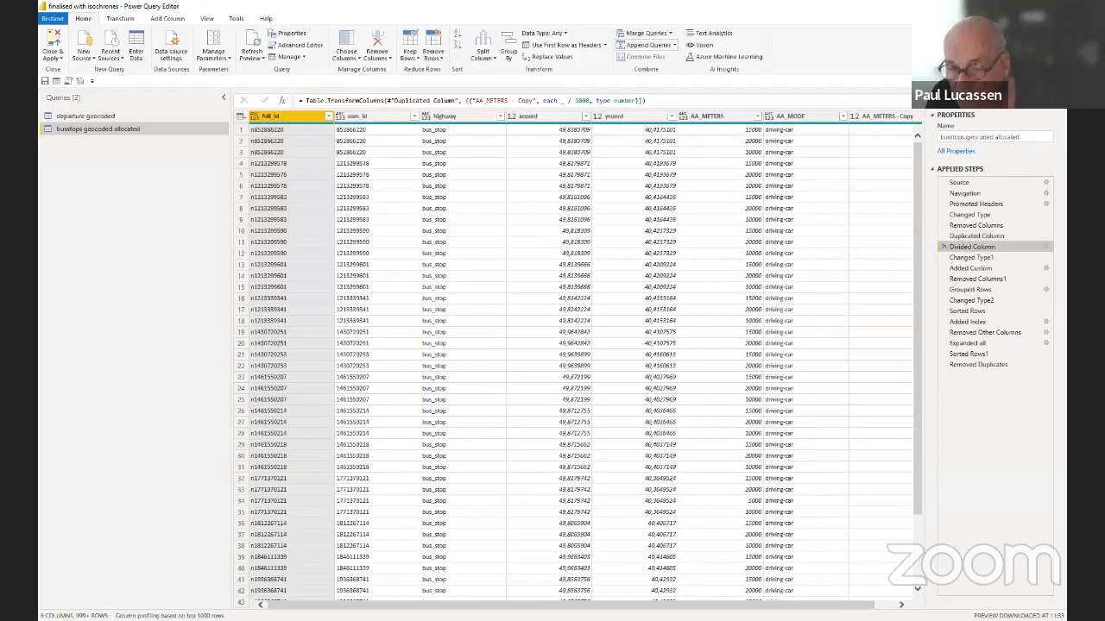
pyautogui.moveTo(828, 606); pyautogui.dragTo(854, 605)
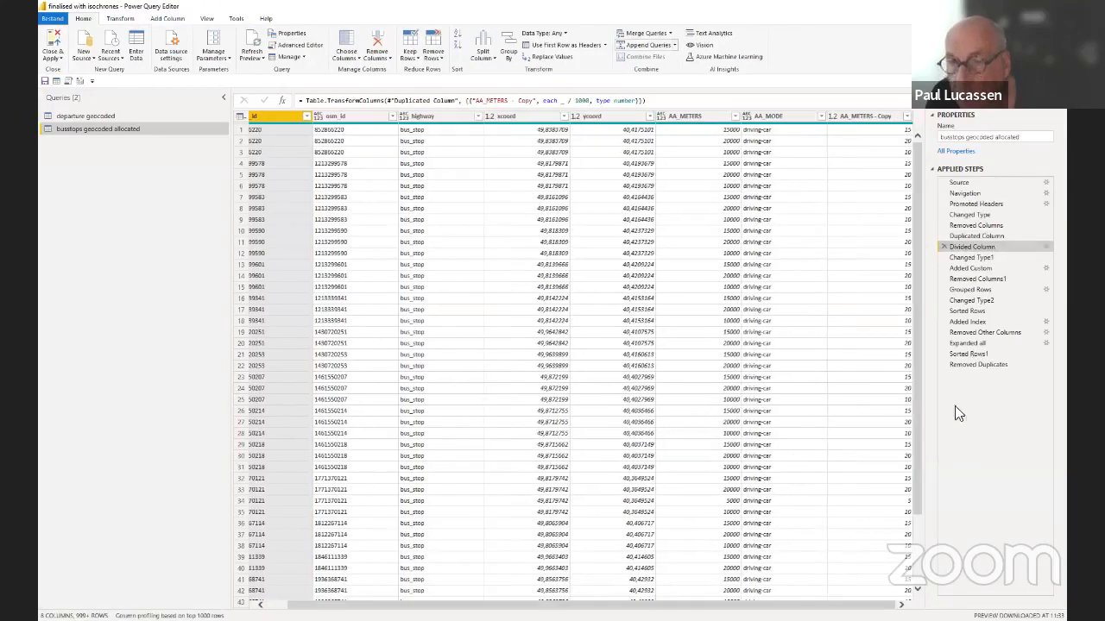
pyautogui.click(969, 258)
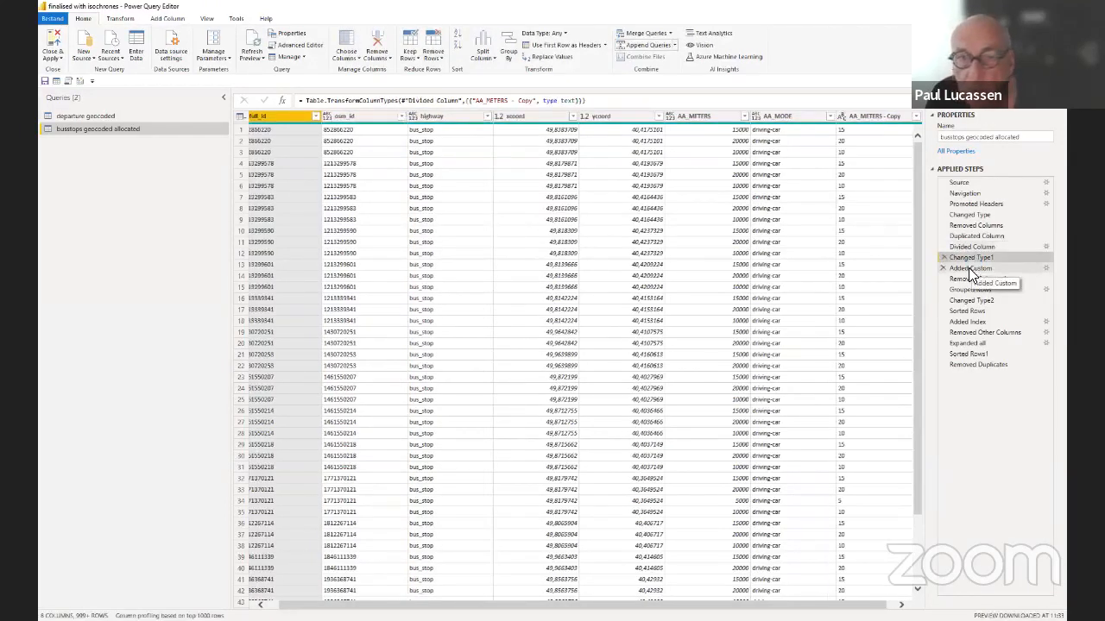
pyautogui.click(967, 269)
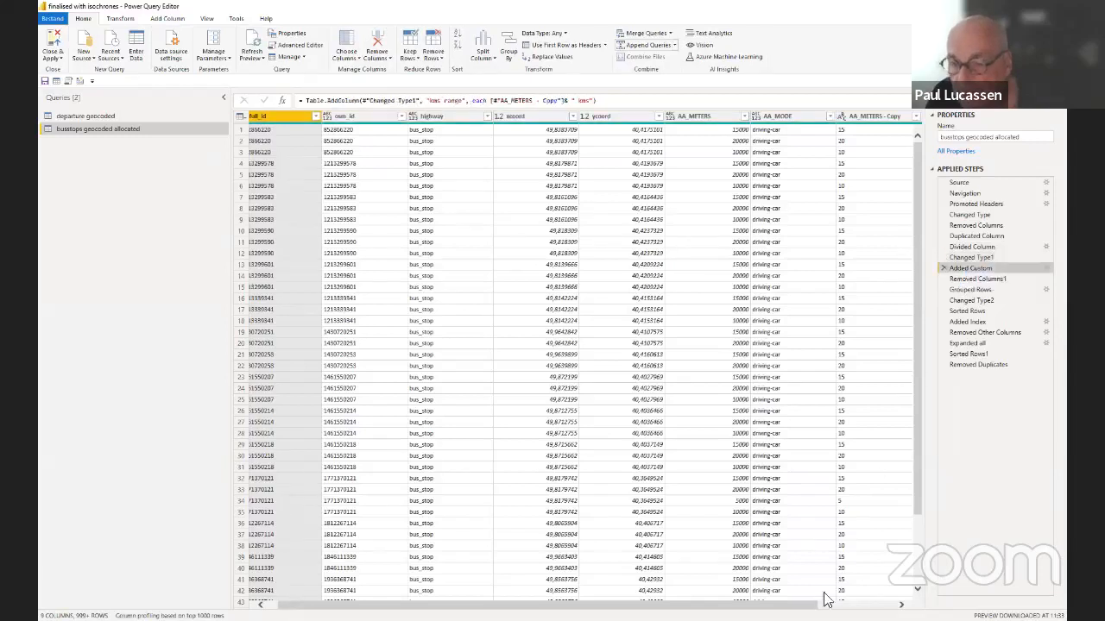
pyautogui.moveTo(798, 605); pyautogui.dragTo(879, 605)
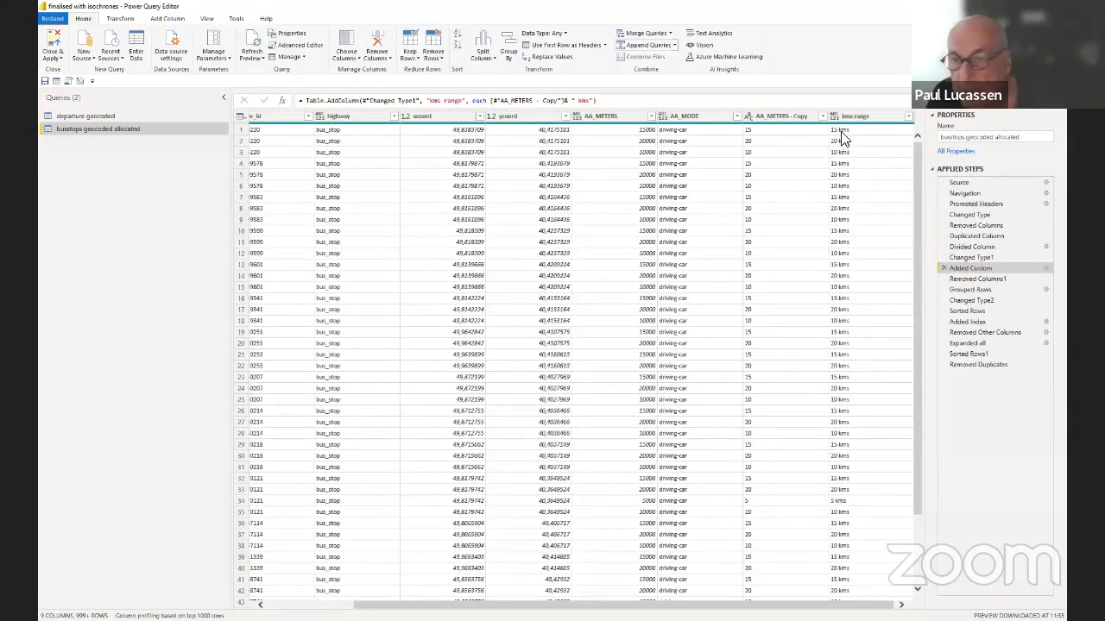
pyautogui.click(969, 280)
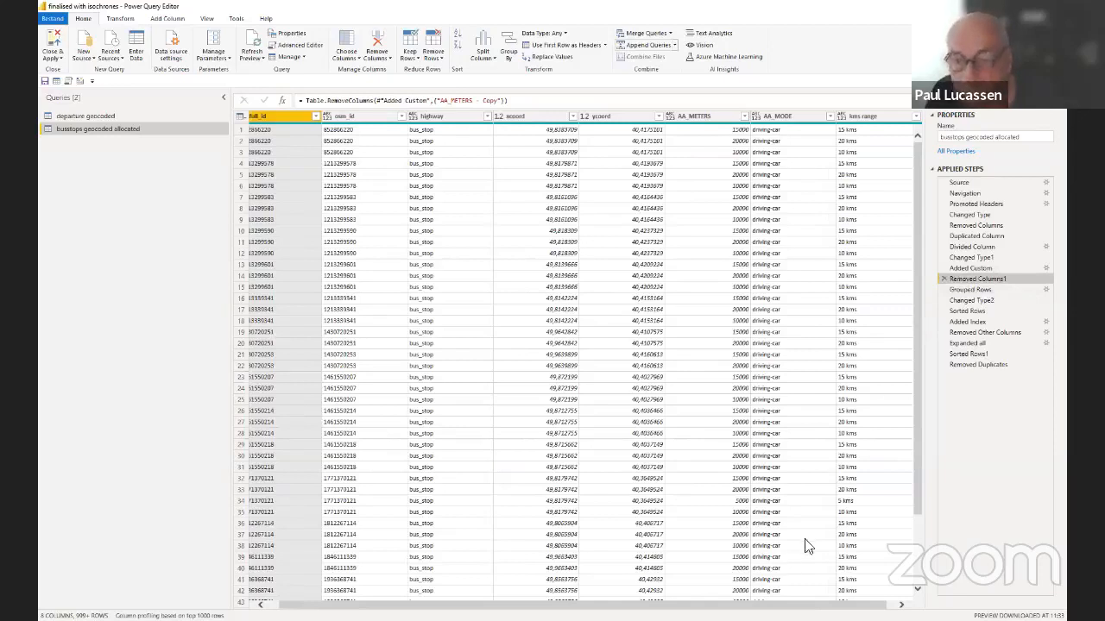
pyautogui.moveTo(843, 605); pyautogui.dragTo(853, 605)
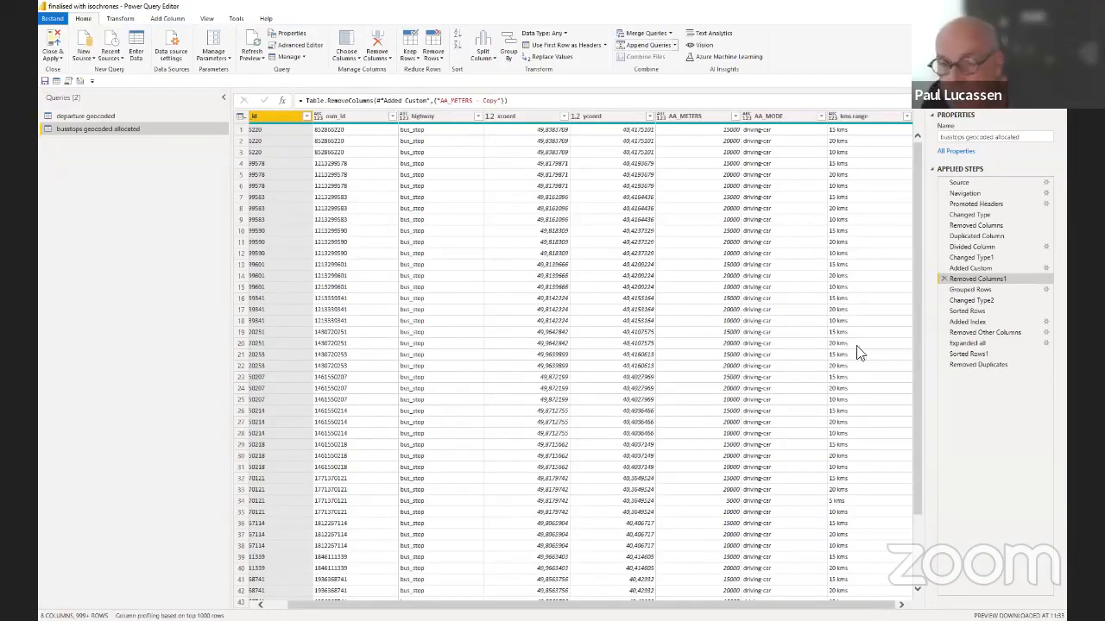
# - Inspect the Group By settings for kms range and AA_METERS, and review the type change, sort and index steps that follow
pyautogui.click(974, 291)
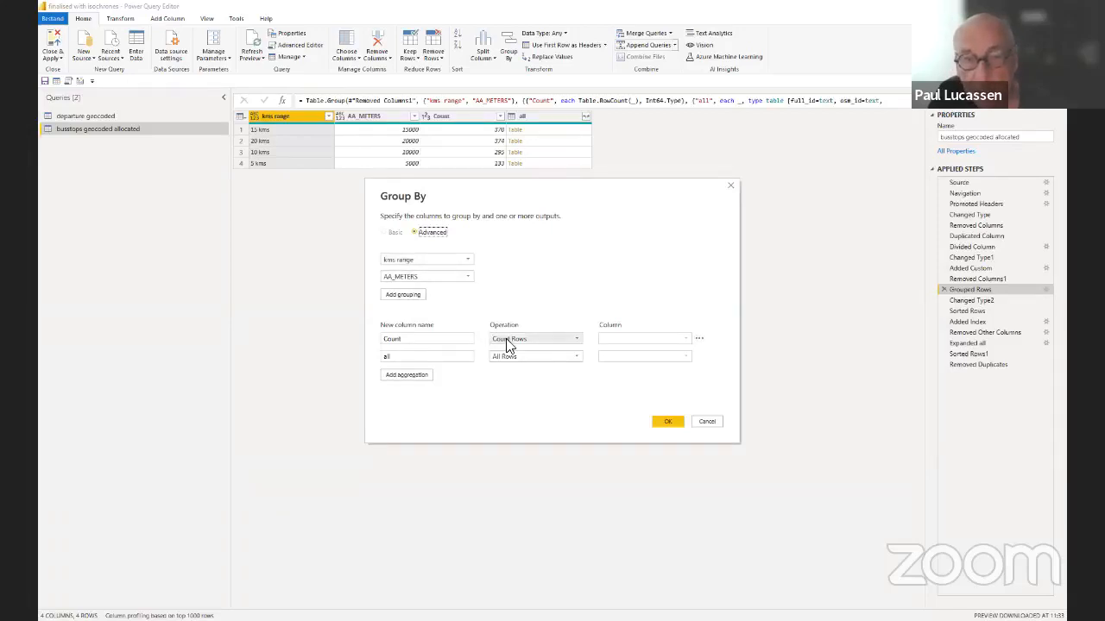
pyautogui.click(667, 422)
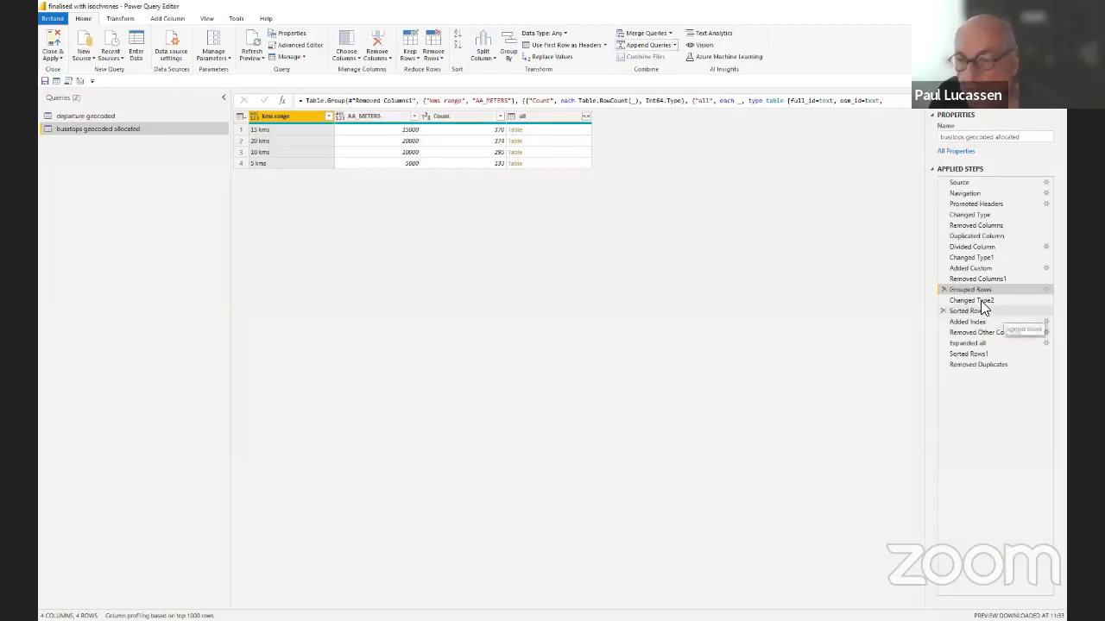
pyautogui.click(980, 301)
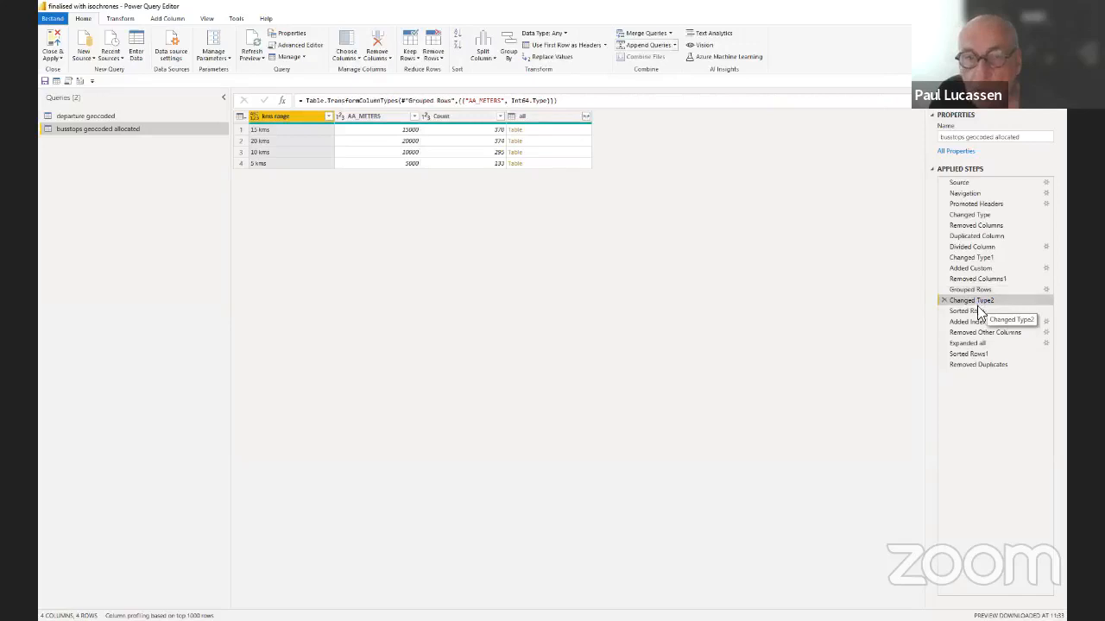
pyautogui.click(974, 313)
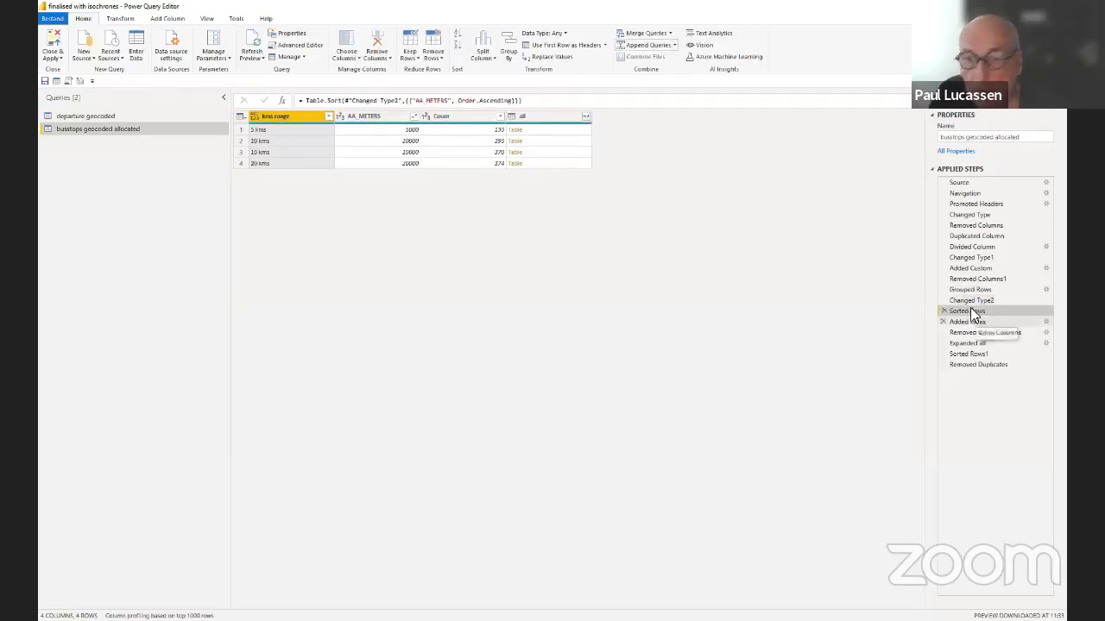
pyautogui.click(969, 304)
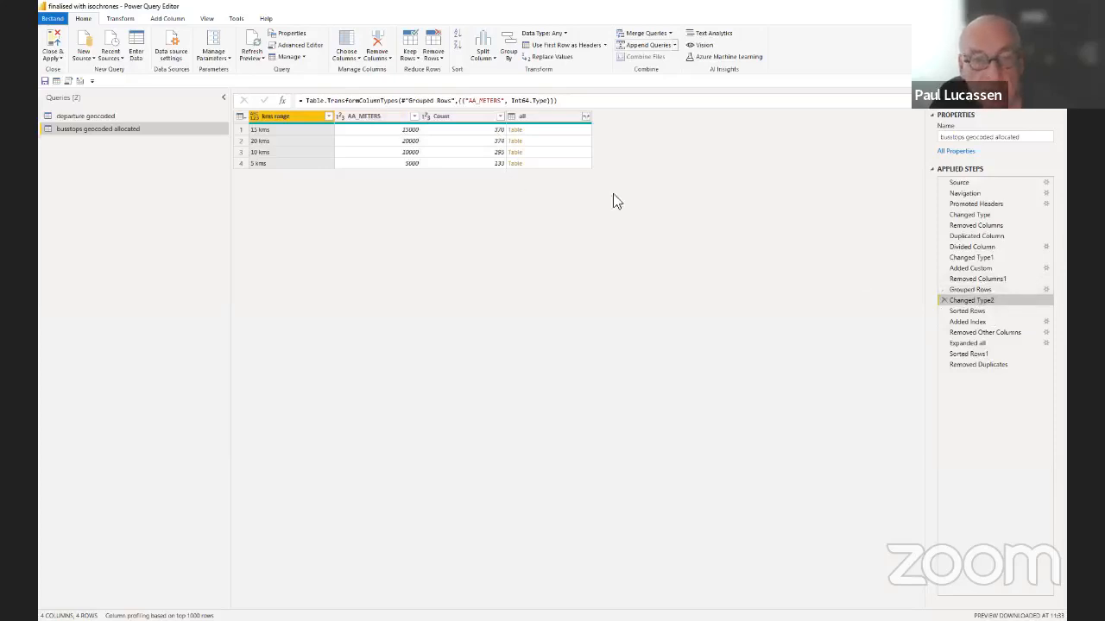
pyautogui.click(961, 310)
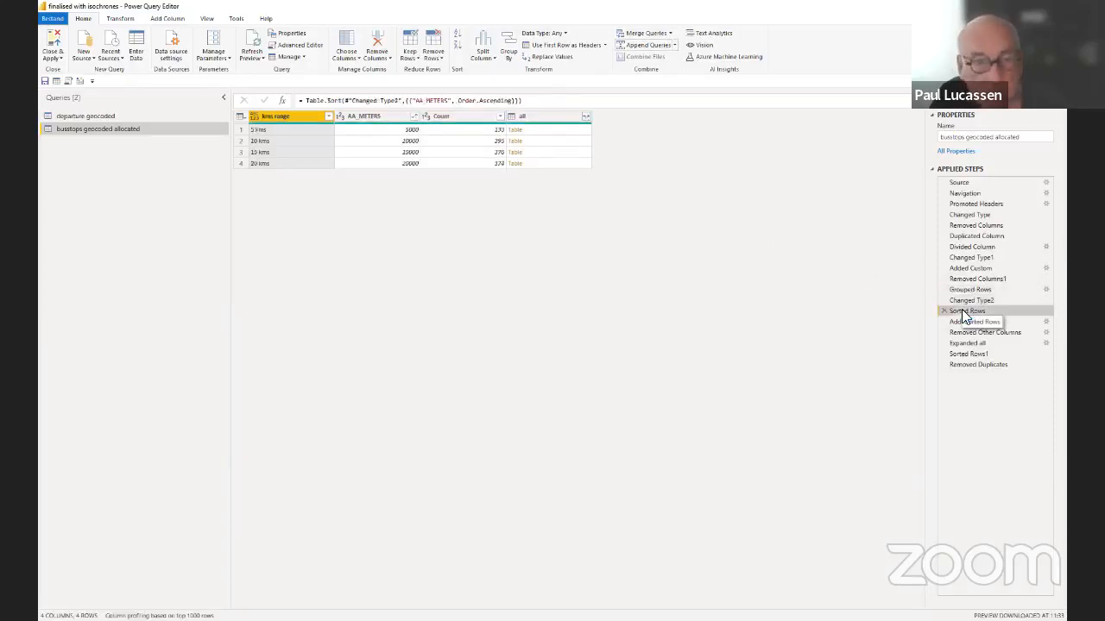
pyautogui.click(960, 322)
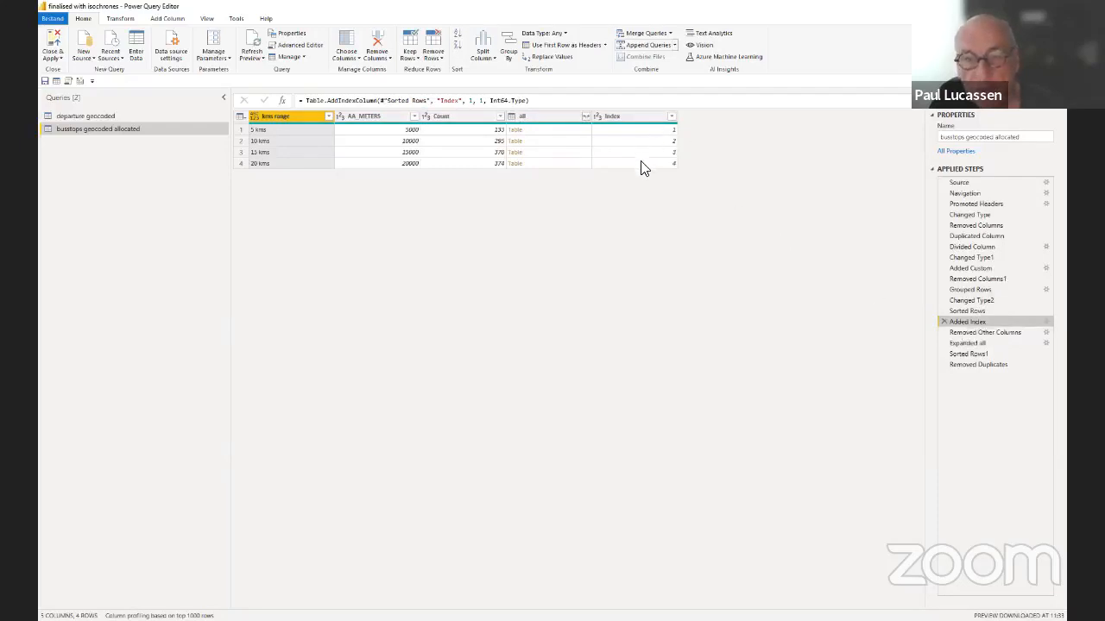
# - Preview the first nested table in the all column and review the Expanded all, Sorted Rows1 and Removed Duplicates steps
pyautogui.click(967, 335)
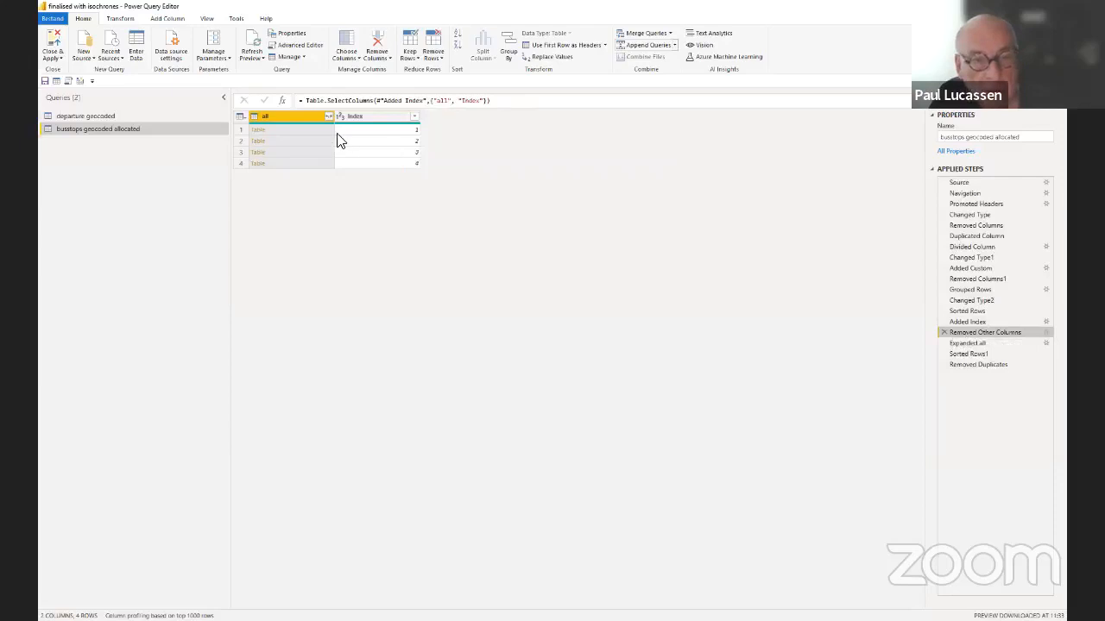
pyautogui.click(326, 131)
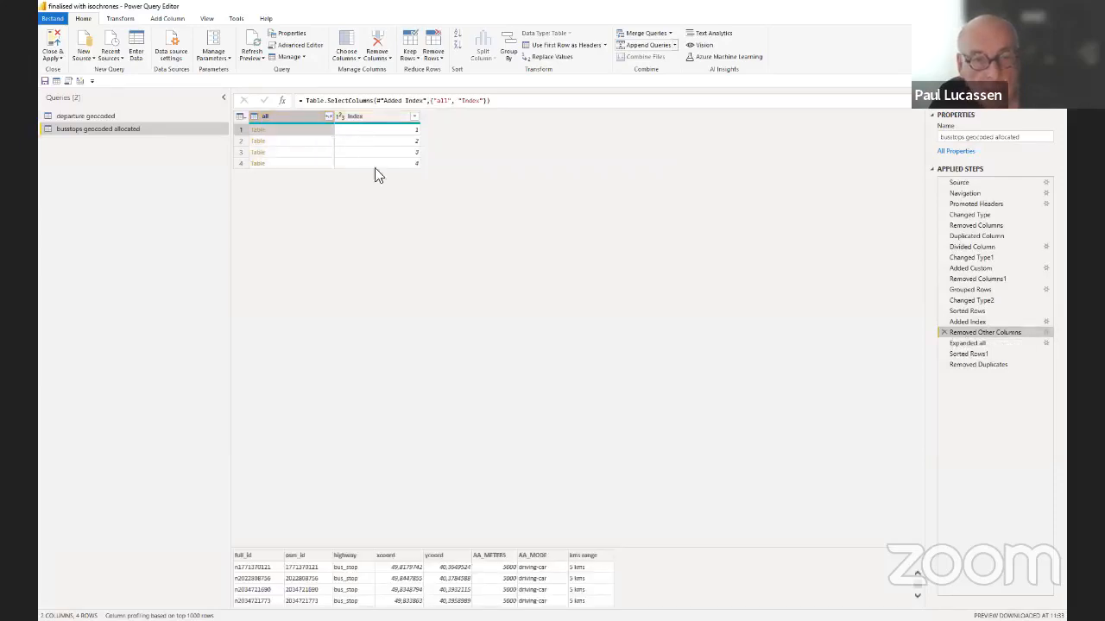
pyautogui.click(968, 344)
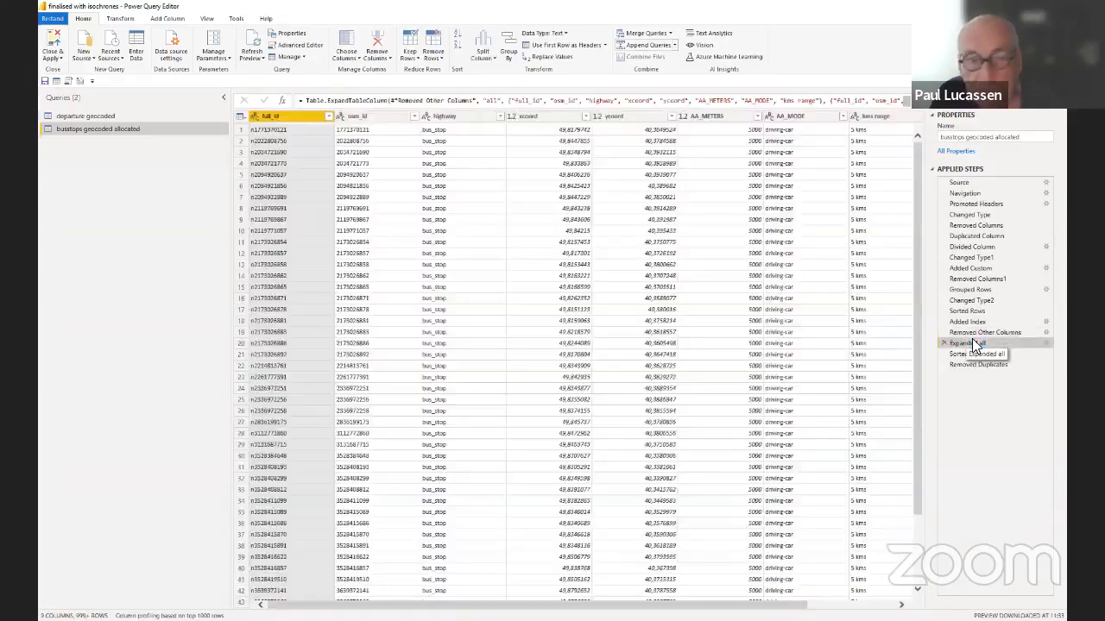
pyautogui.click(967, 355)
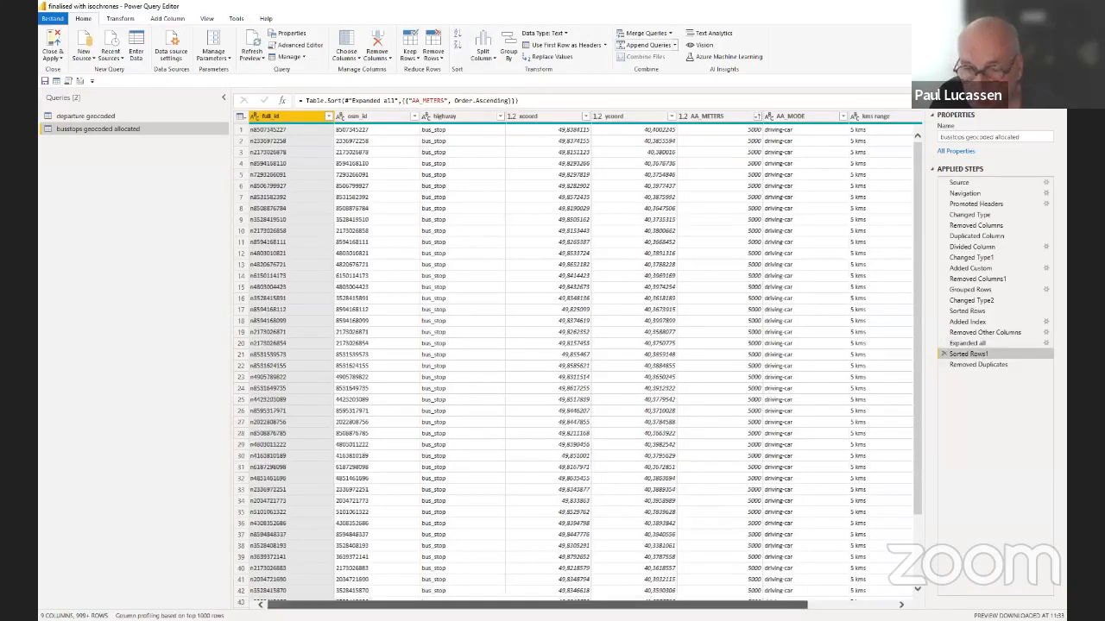
pyautogui.moveTo(759, 605); pyautogui.dragTo(855, 605)
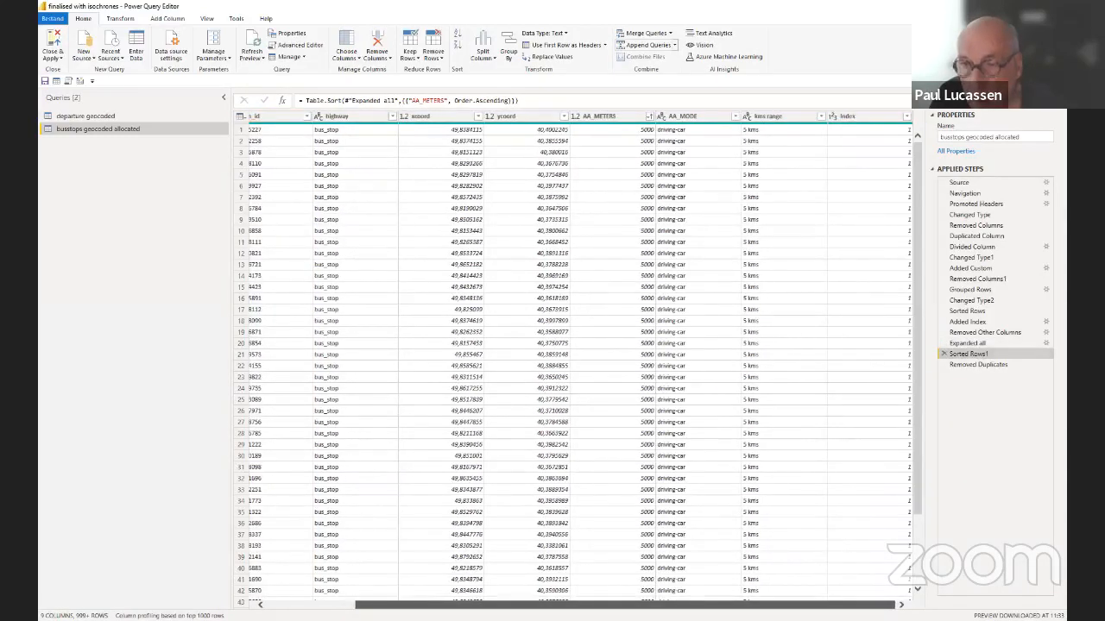
pyautogui.click(984, 364)
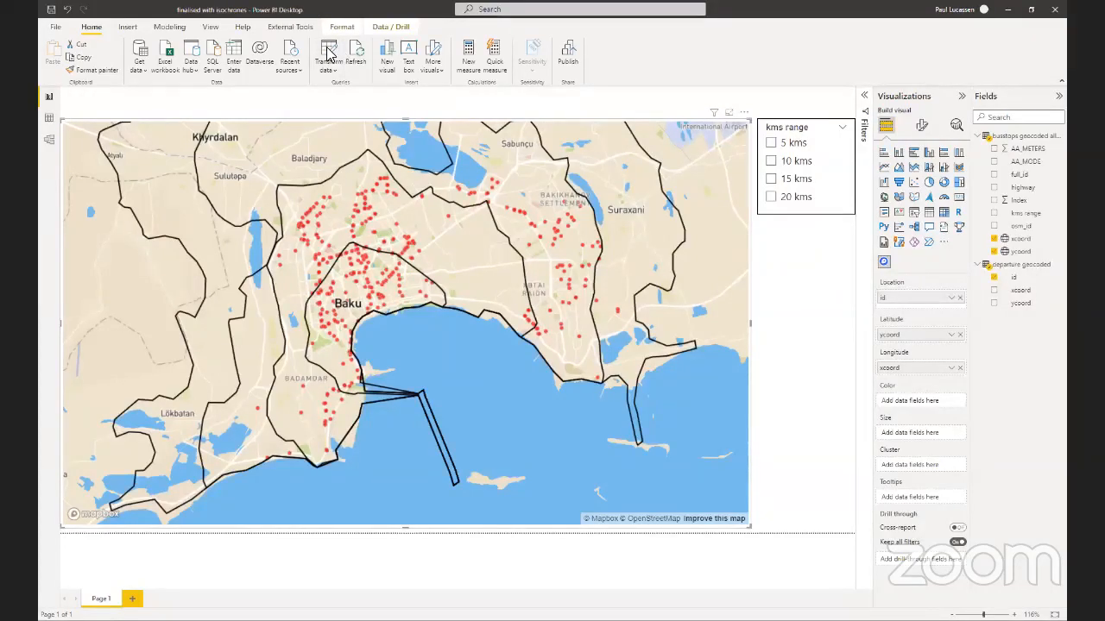
# - Inspect the bus stops and departure geocoded tables in Power BI Desktop and examine the relationship between them in the model
pyautogui.click(49, 118)
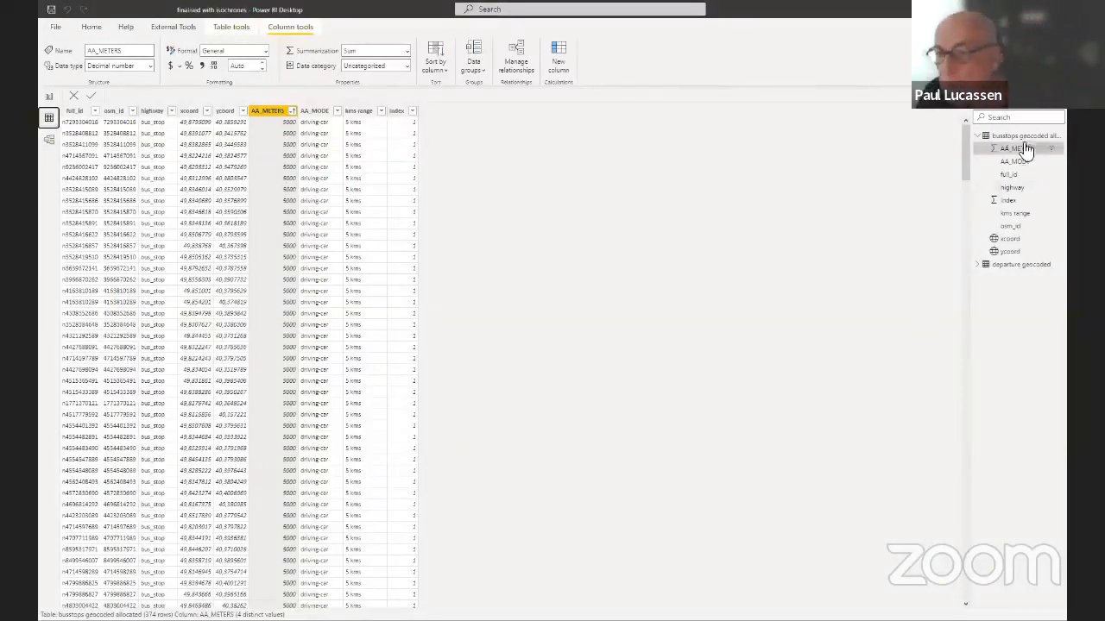
pyautogui.click(1007, 265)
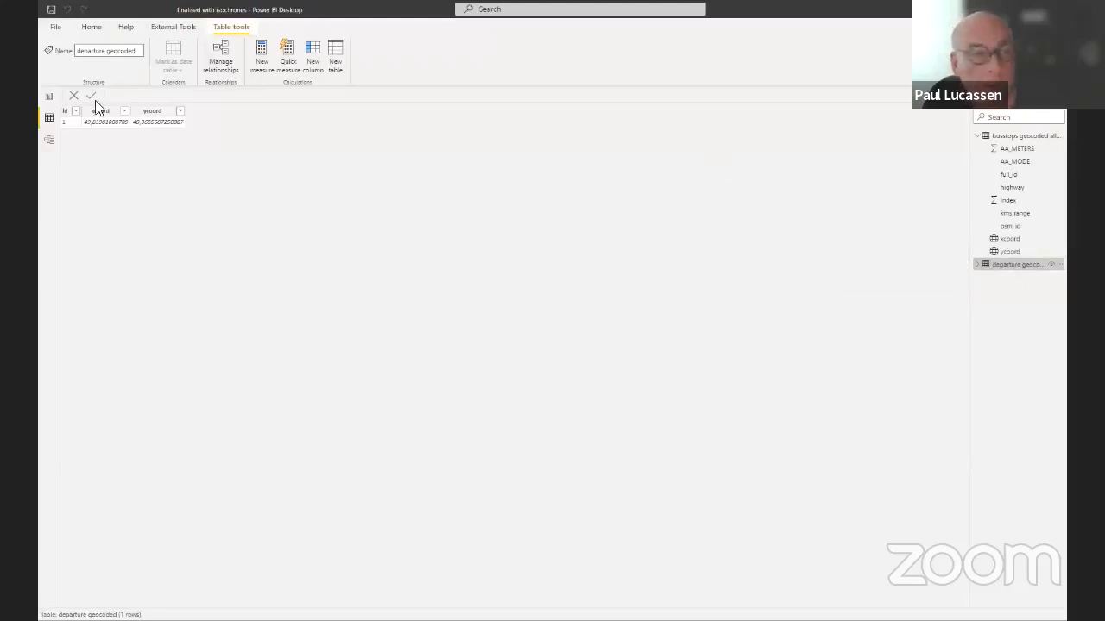
pyautogui.click(45, 143)
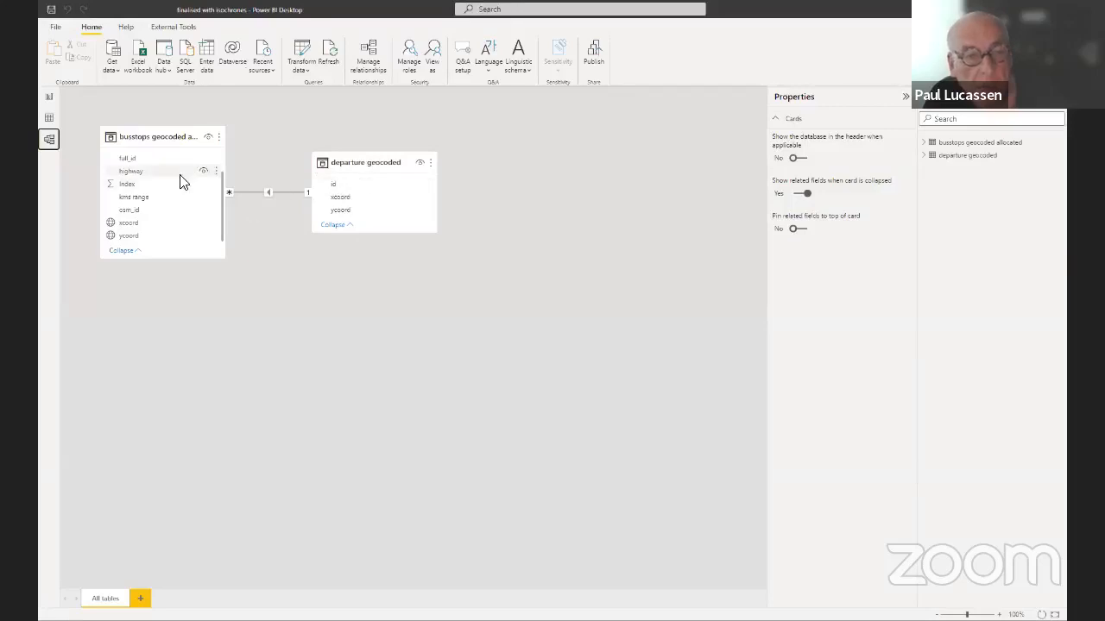
# - Return to the report page and view the bus stops and isochrone outlines on the Mapbox map at a wider extent
pyautogui.click(45, 98)
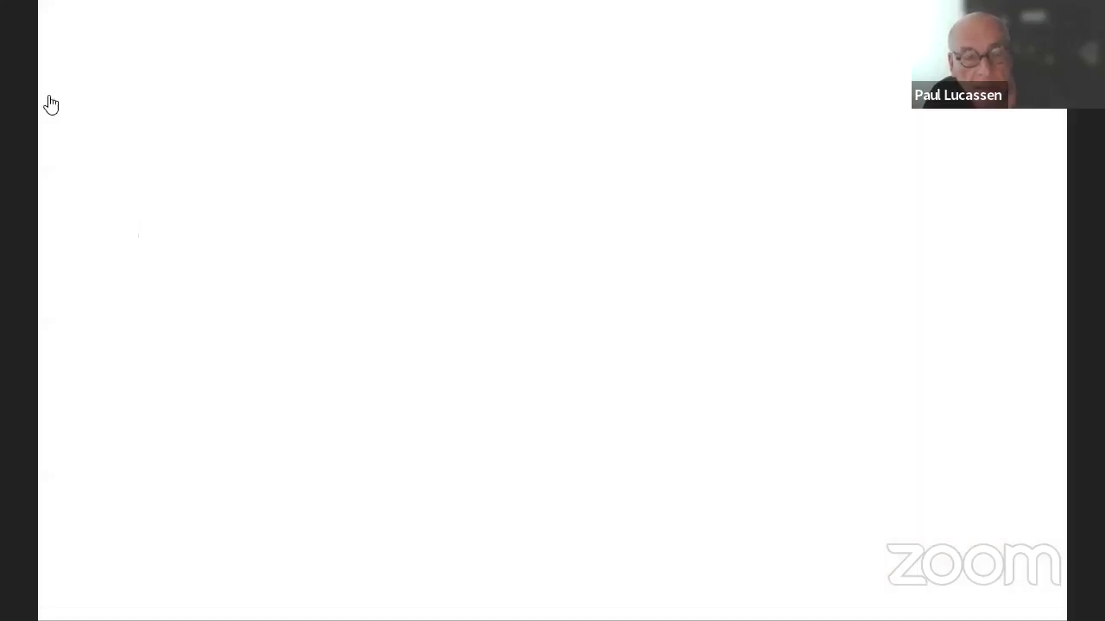
pyautogui.scroll(-1, 549, 345)
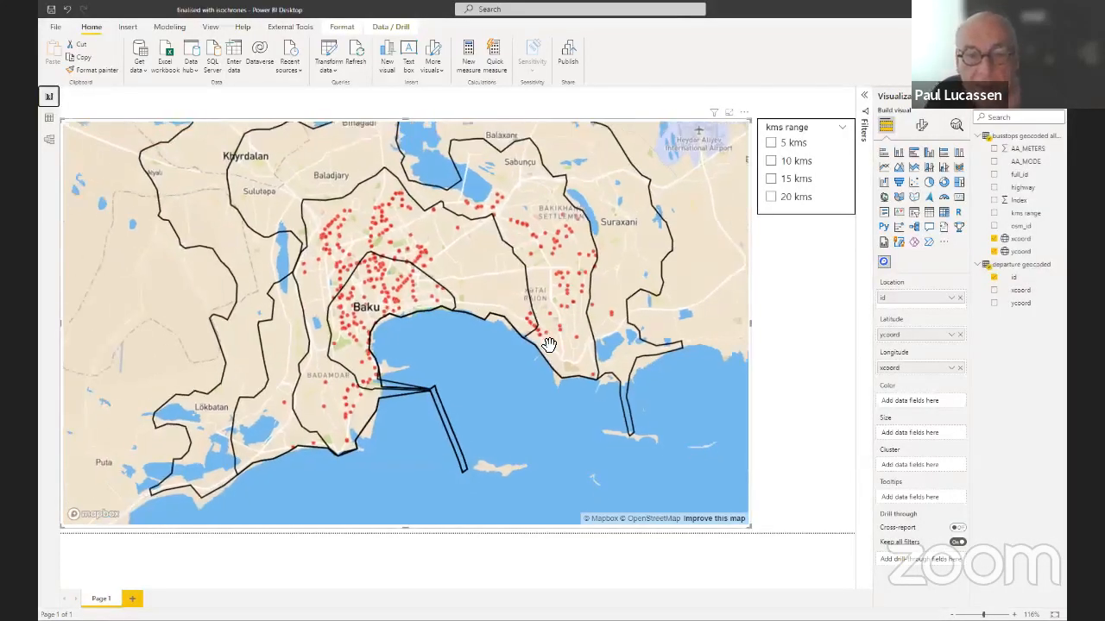
pyautogui.scroll(-2, 549, 345)
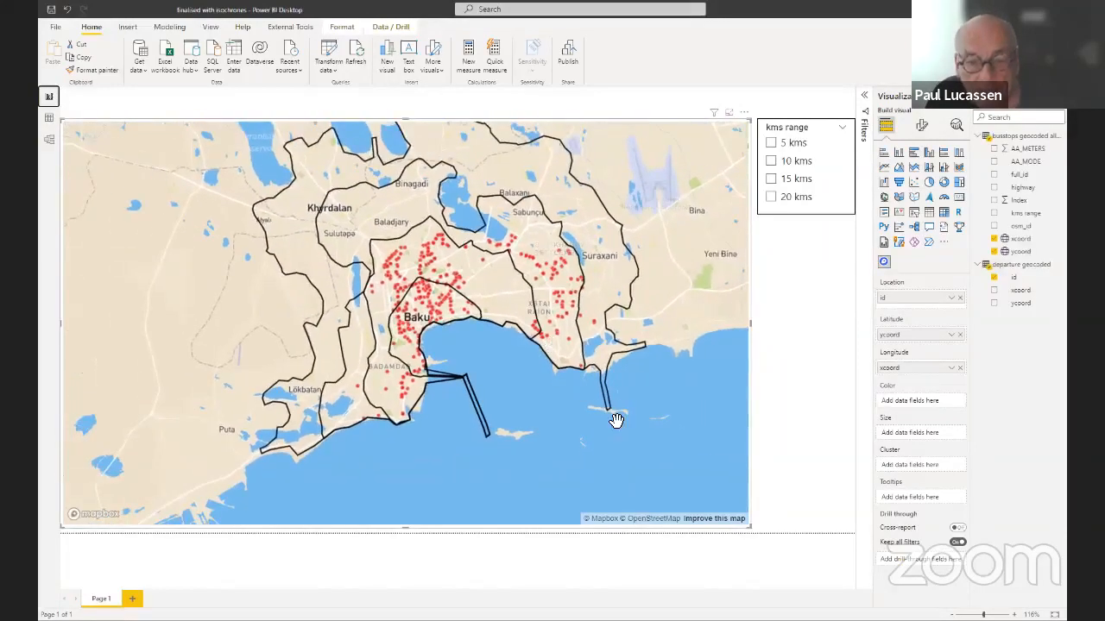
pyautogui.moveTo(616, 441); pyautogui.dragTo(618, 467)
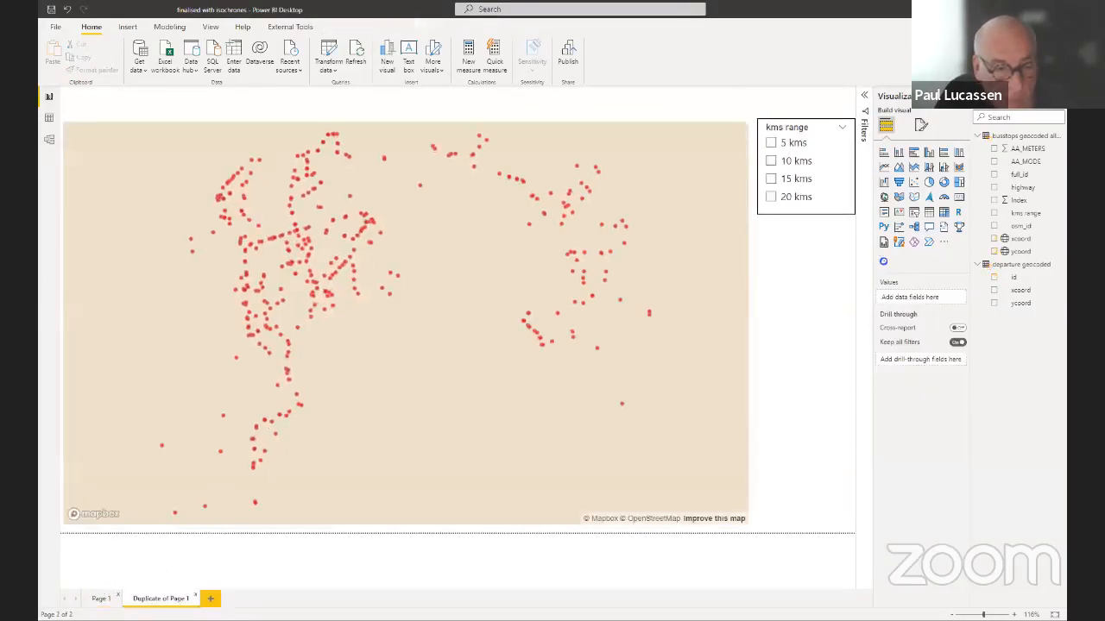
# - Search the visuals gallery for "mapbox" to find the Mapbox Visual, and close the gallery without adding anything
pyautogui.click(524, 372)
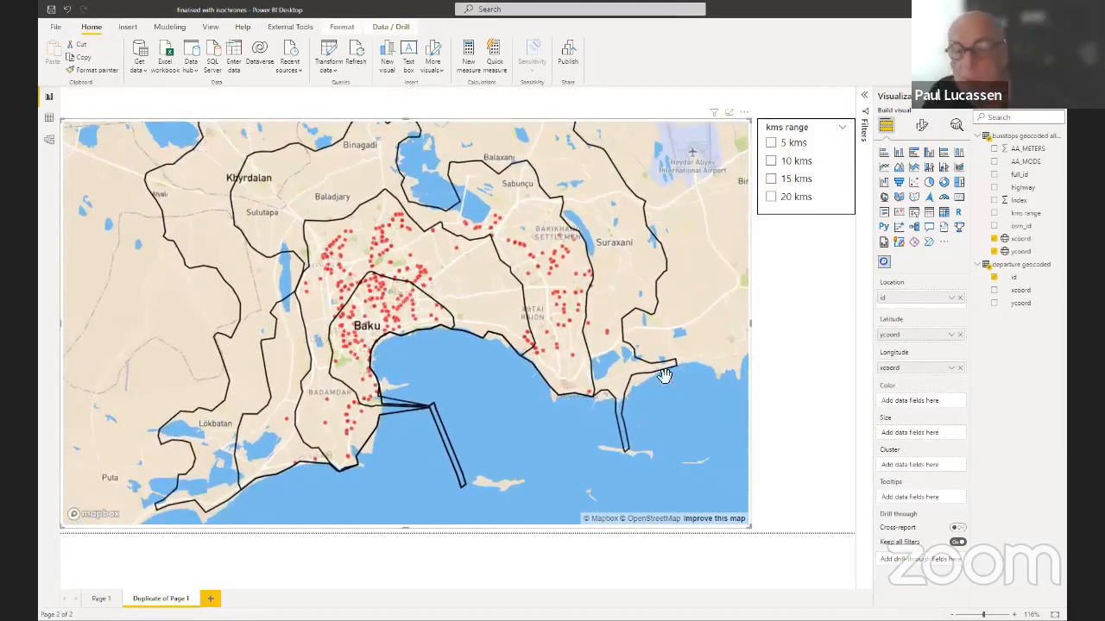
pyautogui.scroll(-1, 599, 356)
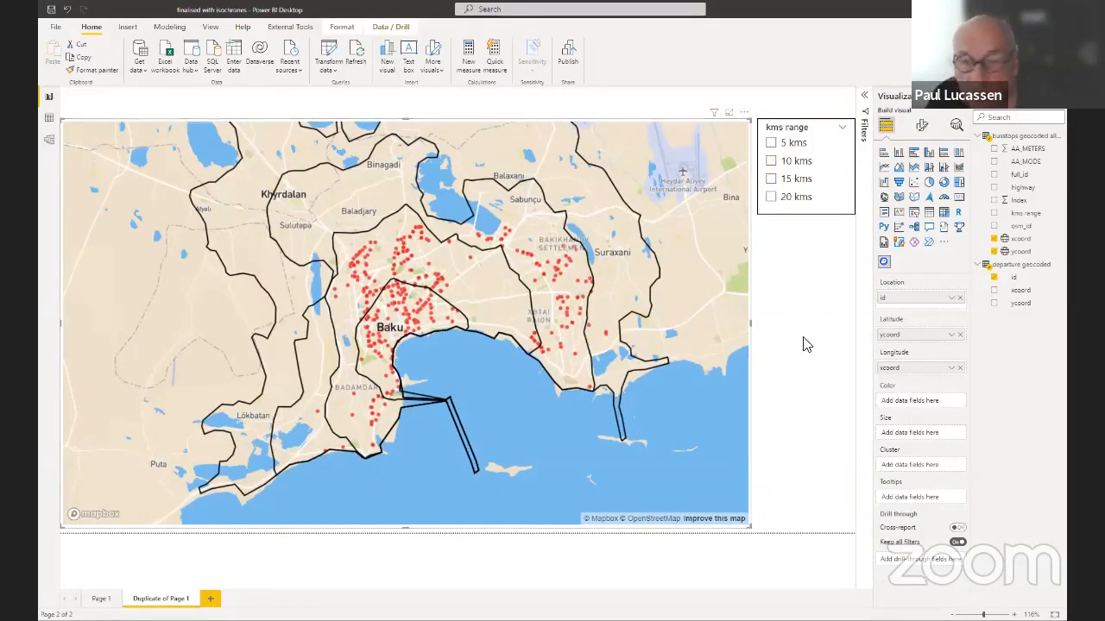
pyautogui.click(816, 300)
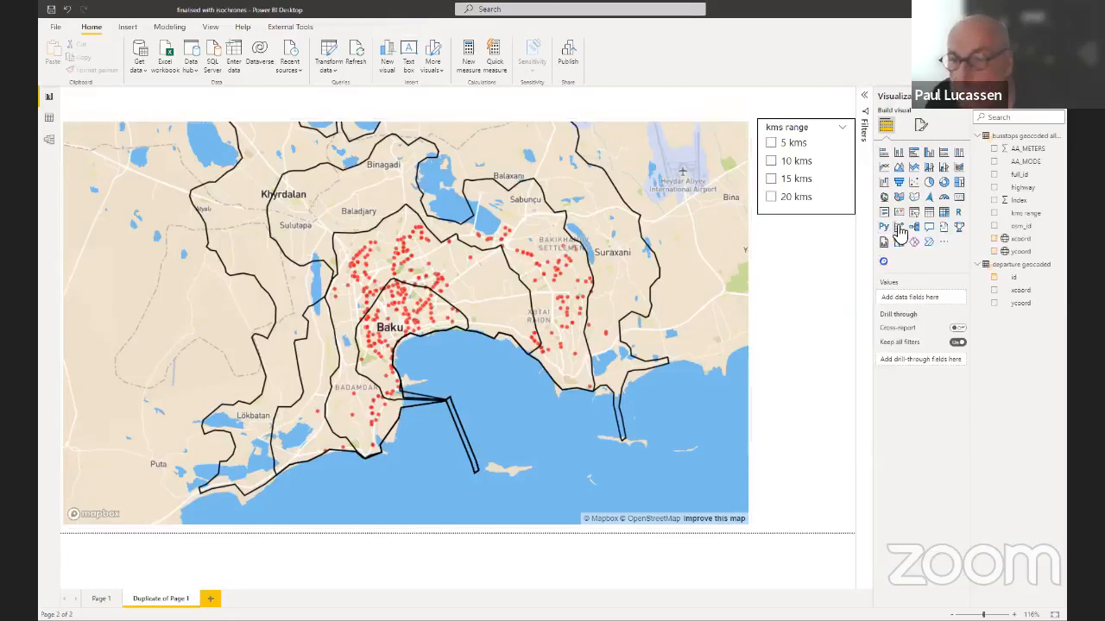
pyautogui.click(435, 69)
pyautogui.click(448, 88)
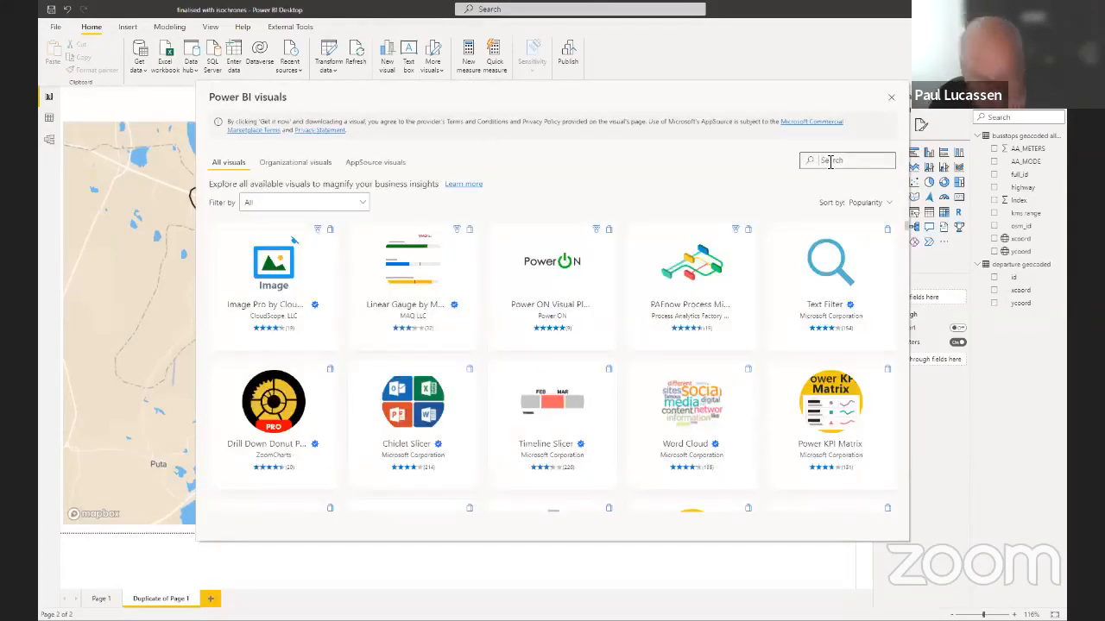
pyautogui.click(830, 161)
pyautogui.write('mapbox')
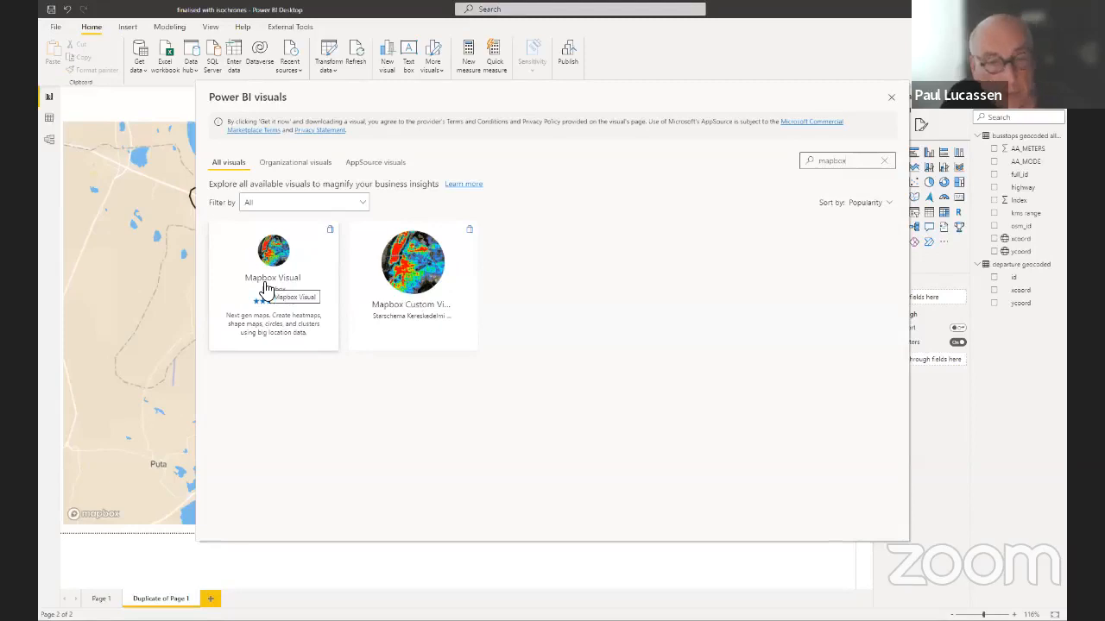
pyautogui.click(894, 100)
# - Add a new report page with a Mapbox visual and enlarge the visual to cover most of the canvas
pyautogui.click(672, 440)
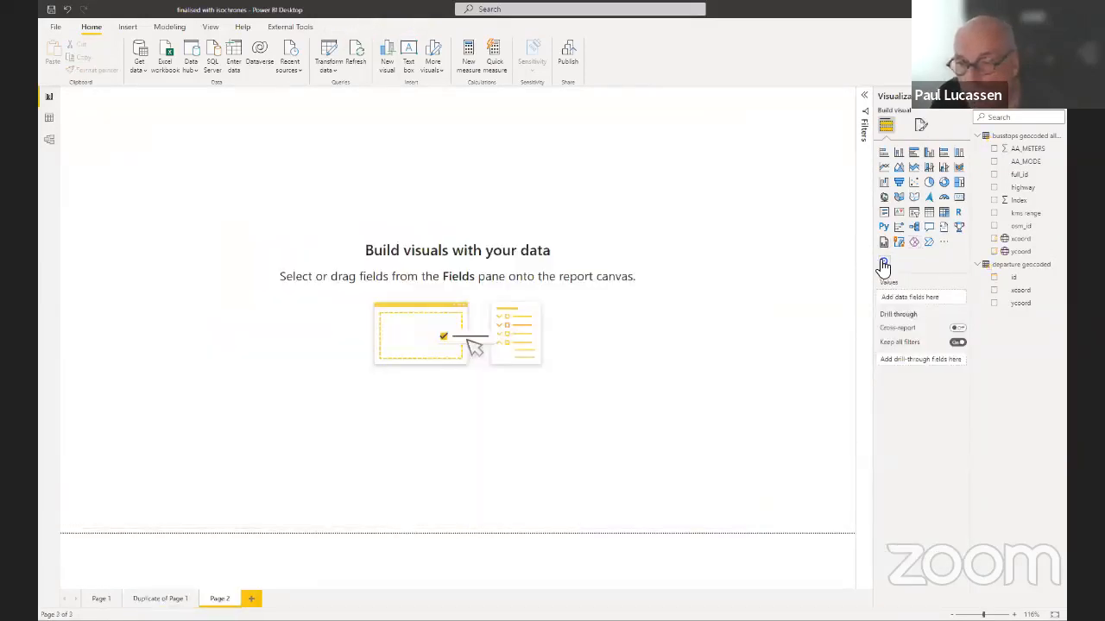
pyautogui.click(883, 264)
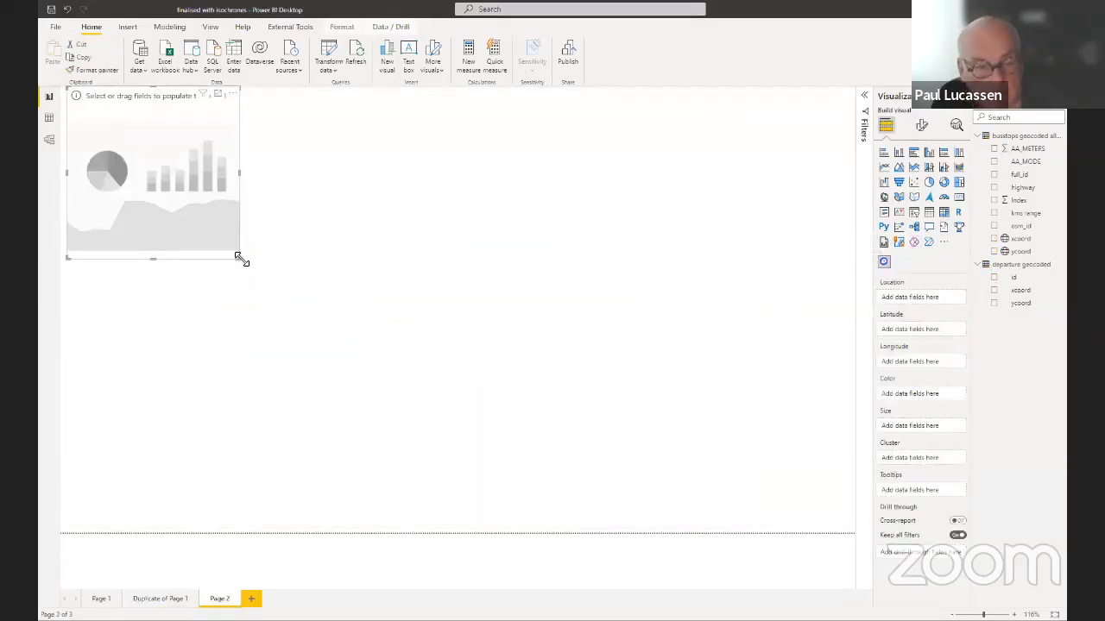
pyautogui.moveTo(242, 259); pyautogui.dragTo(619, 474)
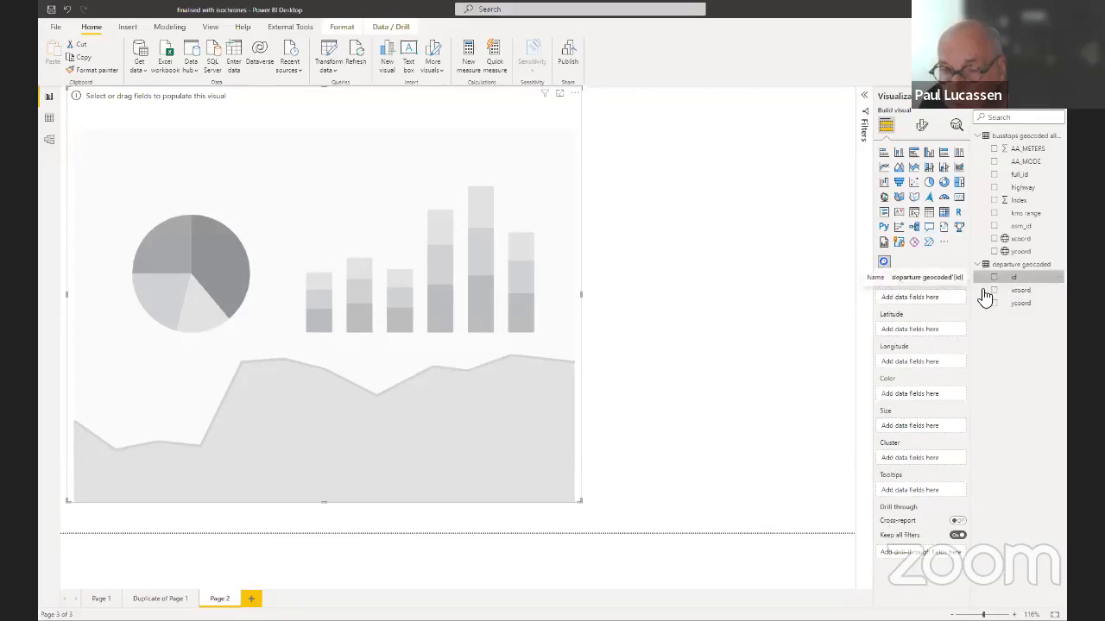
# - Assign the departure id to Location and the bus stops' xcoord to Longitude and ycoord to Latitude in the Mapbox visual
pyautogui.moveTo(922, 302); pyautogui.dragTo(920, 299)
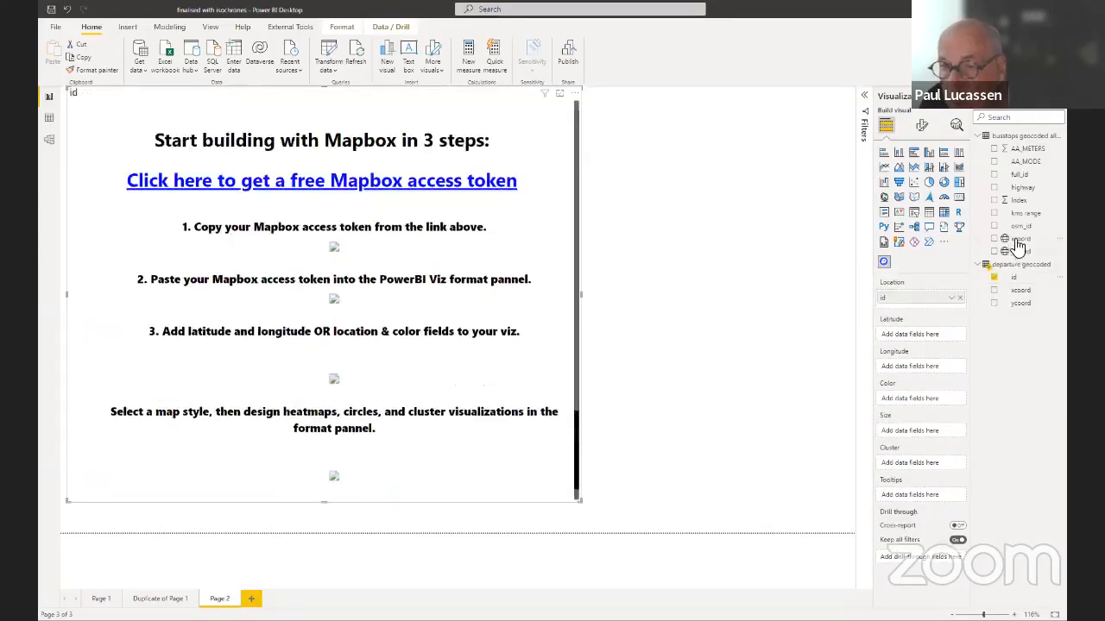
pyautogui.moveTo(1020, 239); pyautogui.dragTo(932, 367)
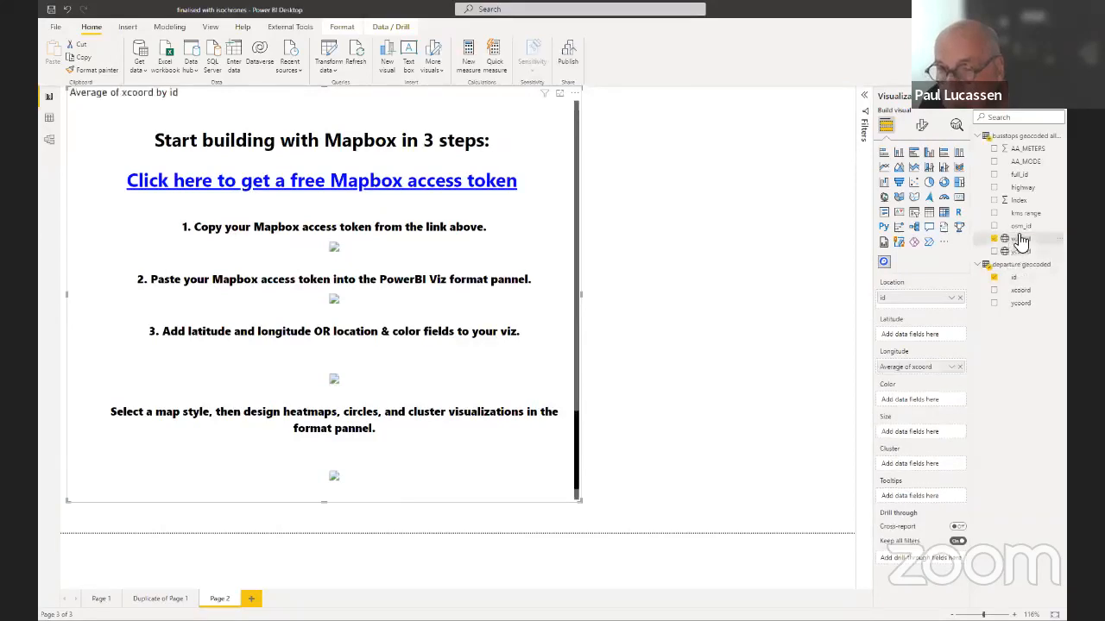
pyautogui.moveTo(1011, 256); pyautogui.dragTo(927, 336)
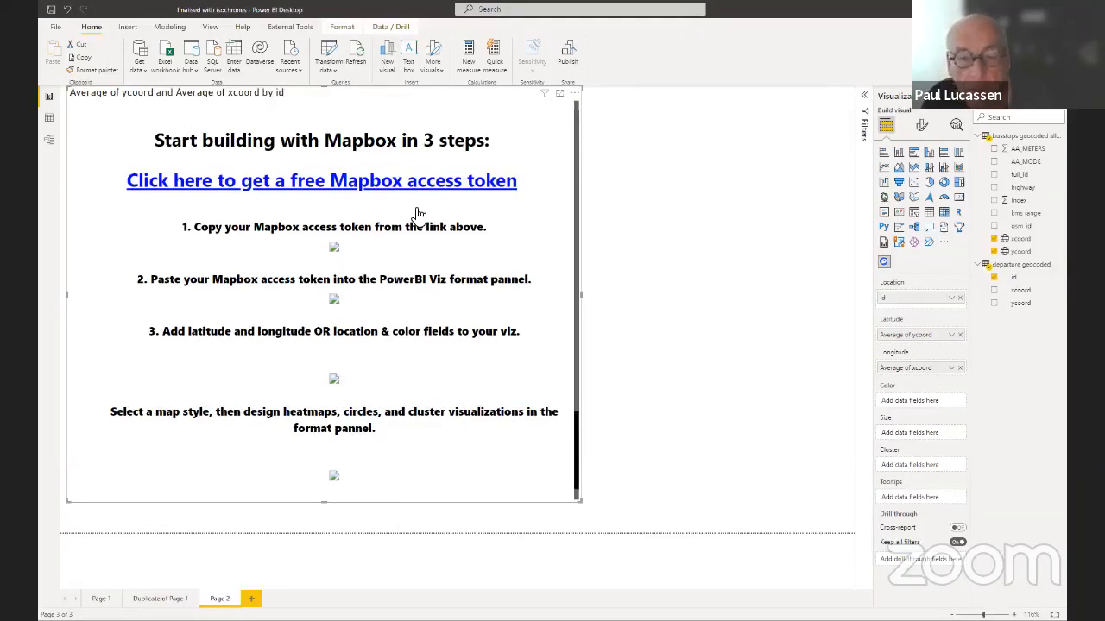
# - Paste the Mapbox access token into the visual's Viz Settings and view the loaded map at a wider extent
pyautogui.click(920, 130)
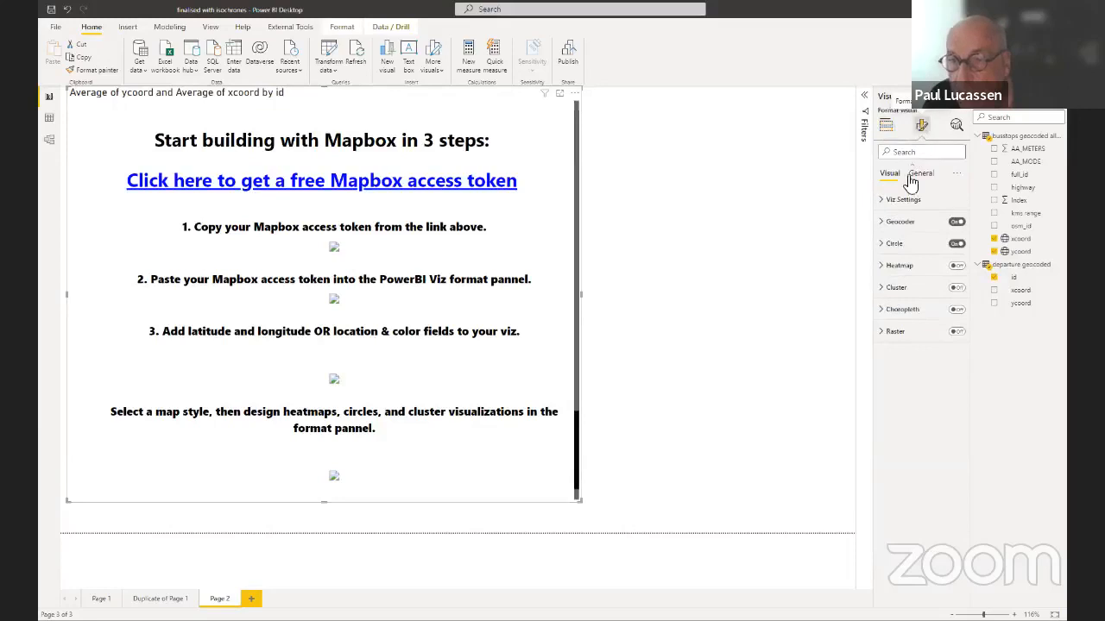
pyautogui.click(910, 202)
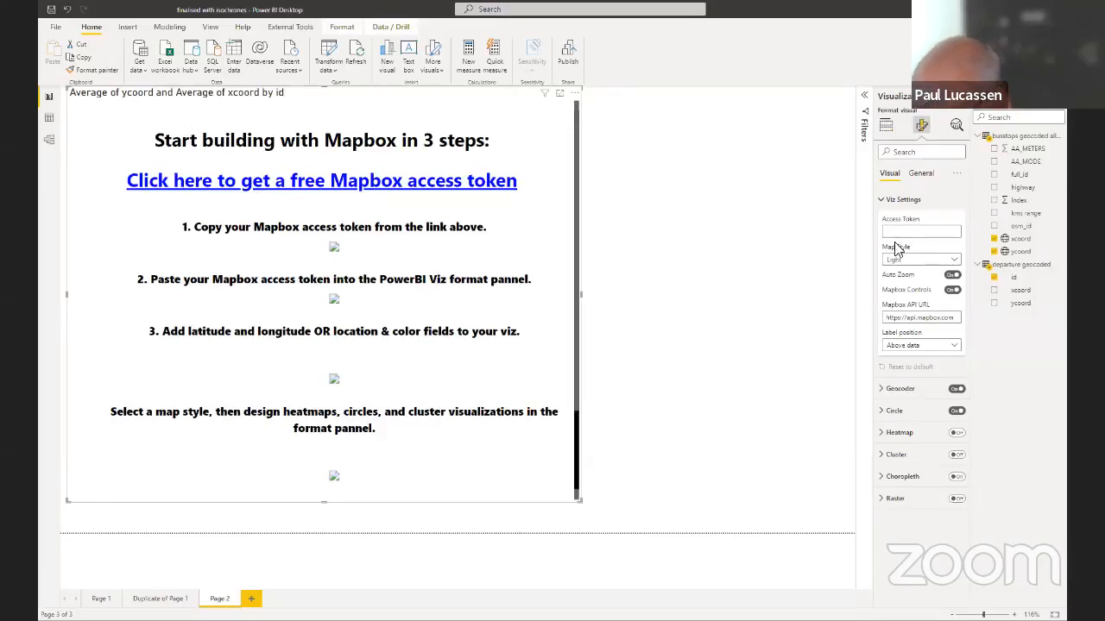
pyautogui.hotkey('ctrl', 'v')
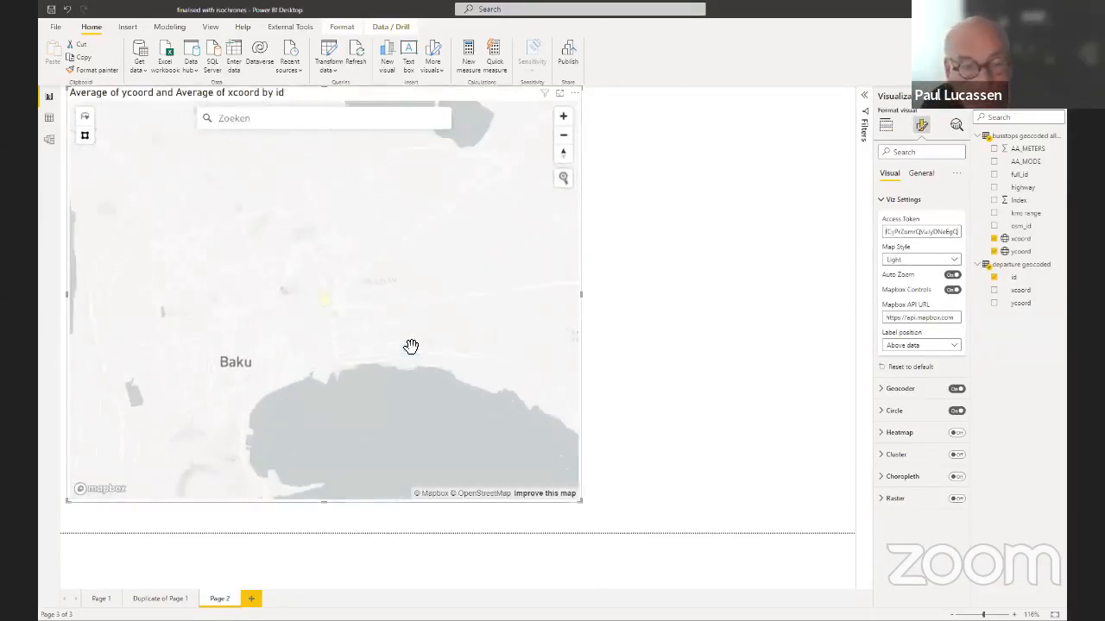
pyautogui.scroll(-5, 411, 347)
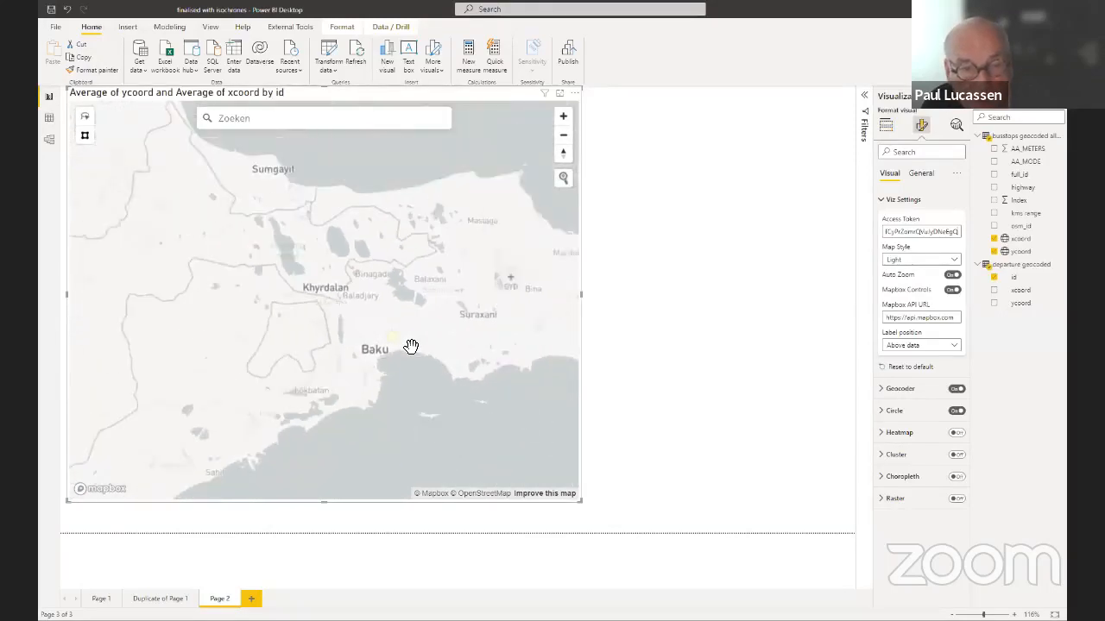
pyautogui.scroll(-2, 410, 346)
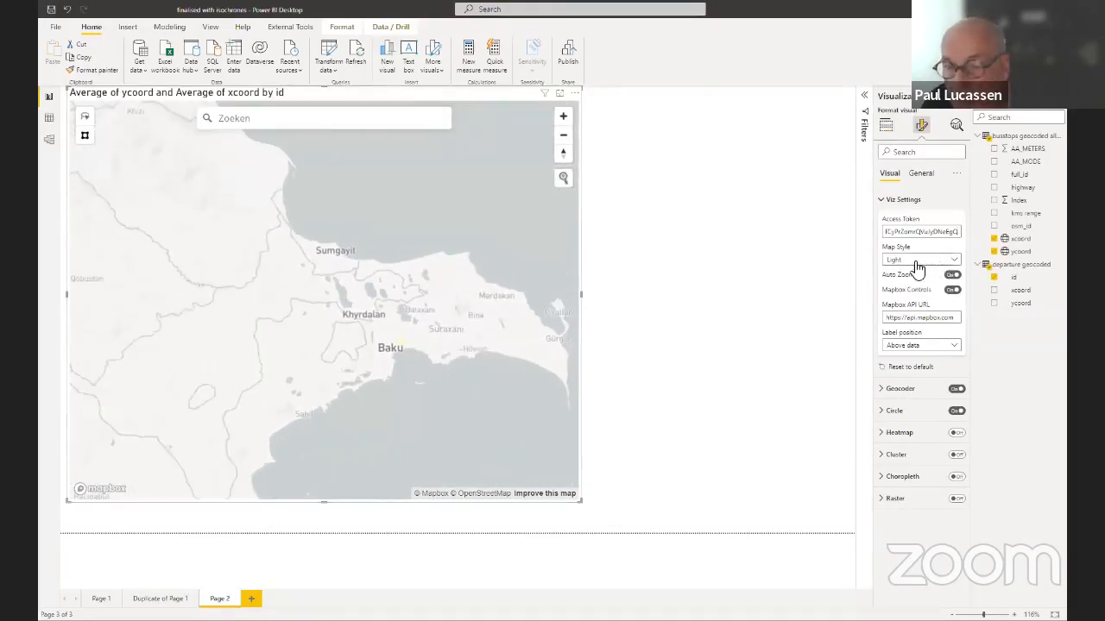
# - Set the latitude field ycoord and the longitude field xcoord to Don't summarize so each bus stop is plotted
pyautogui.click(891, 134)
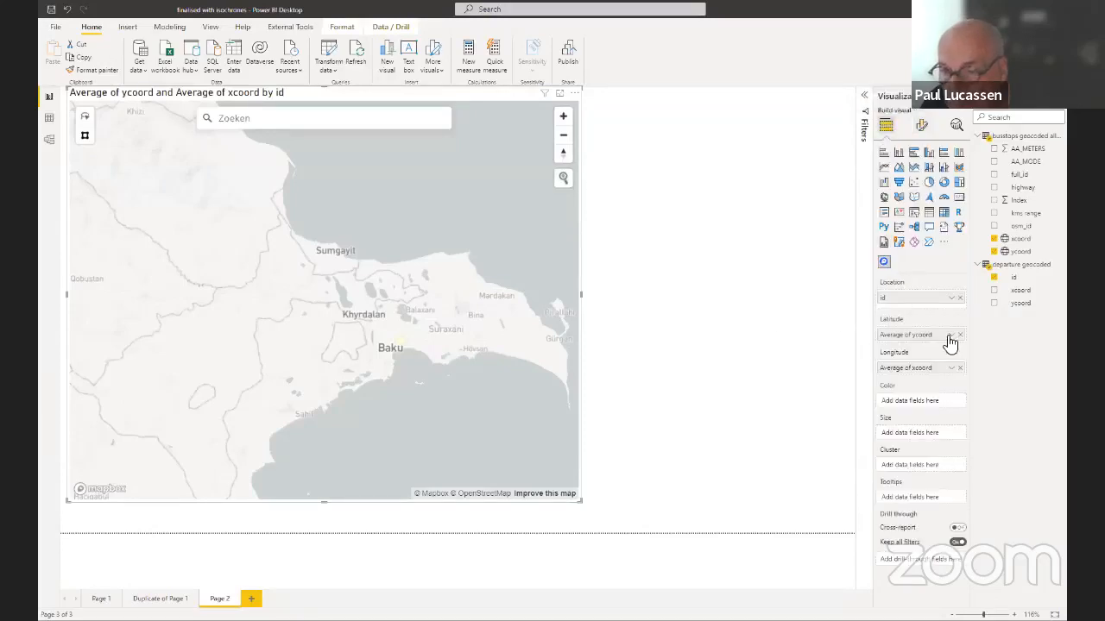
pyautogui.click(951, 335)
pyautogui.click(983, 380)
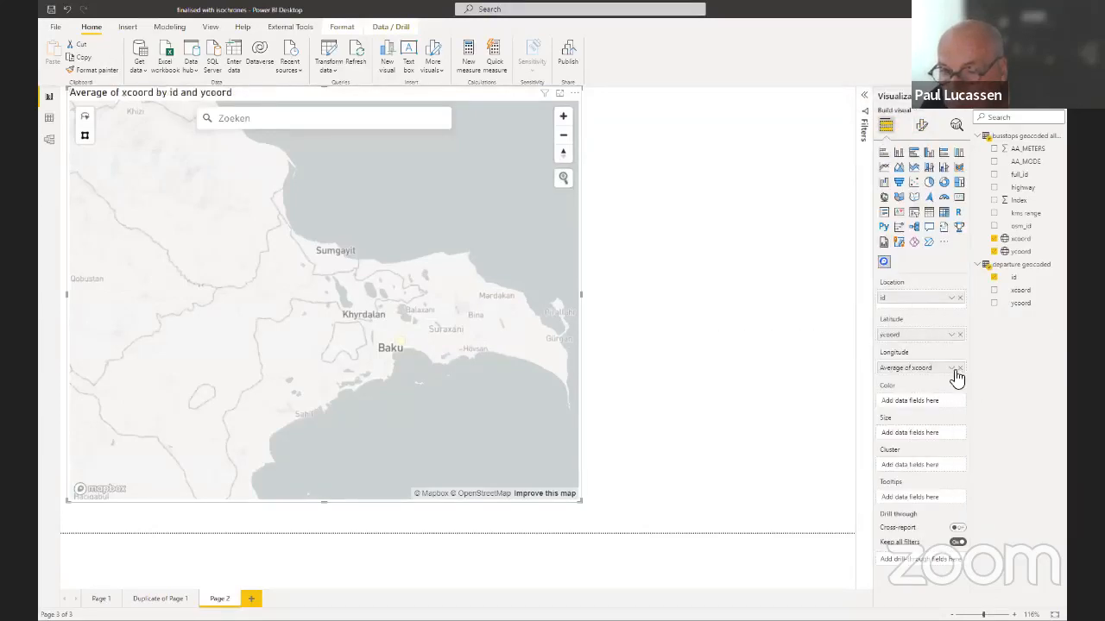
pyautogui.click(951, 367)
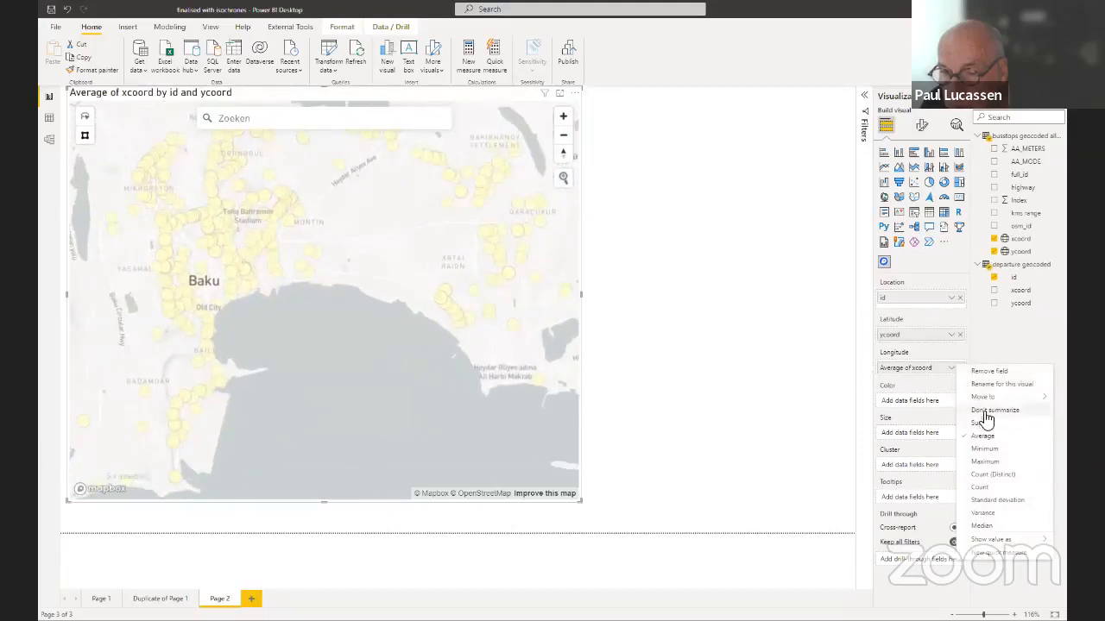
pyautogui.click(984, 410)
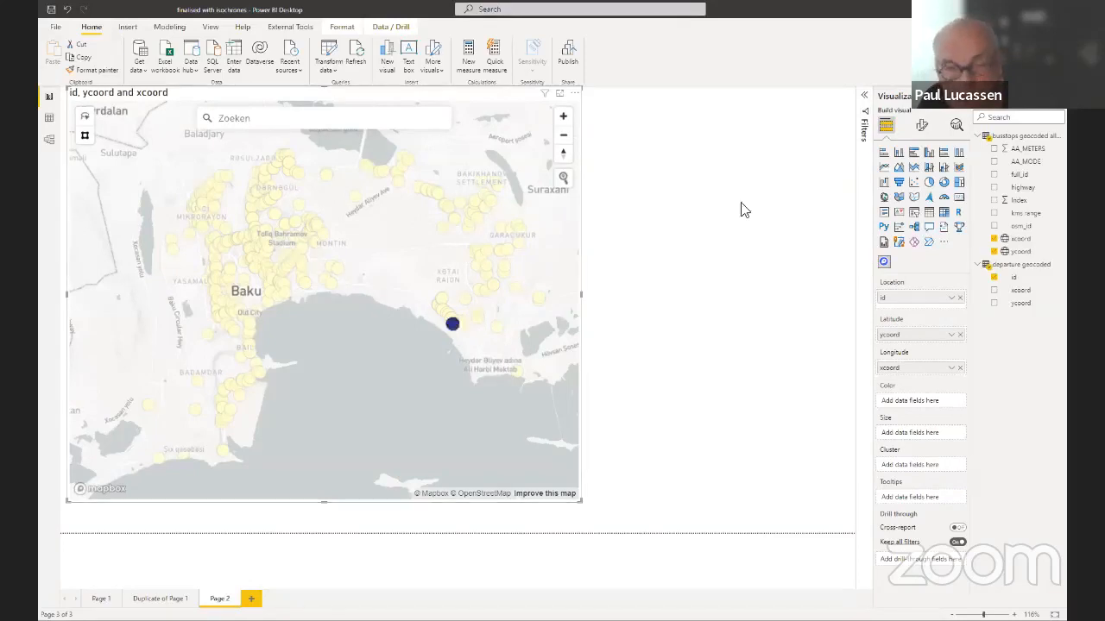
# - Try the Dark map style on the Mapbox visual and change the map style to Custom
pyautogui.click(928, 128)
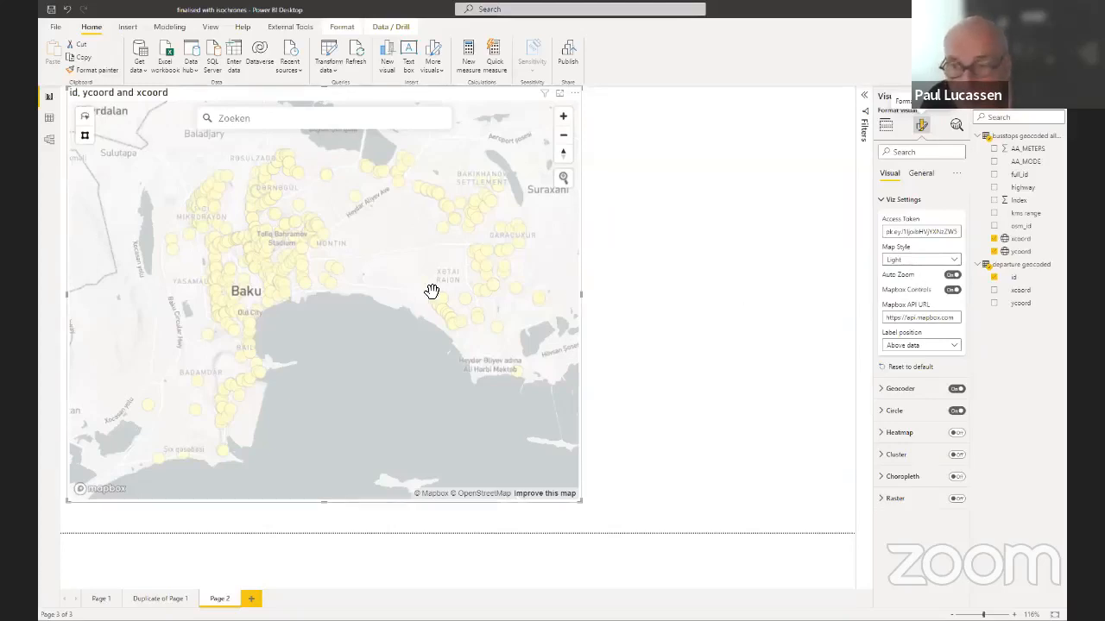
pyautogui.click(921, 261)
pyautogui.click(915, 287)
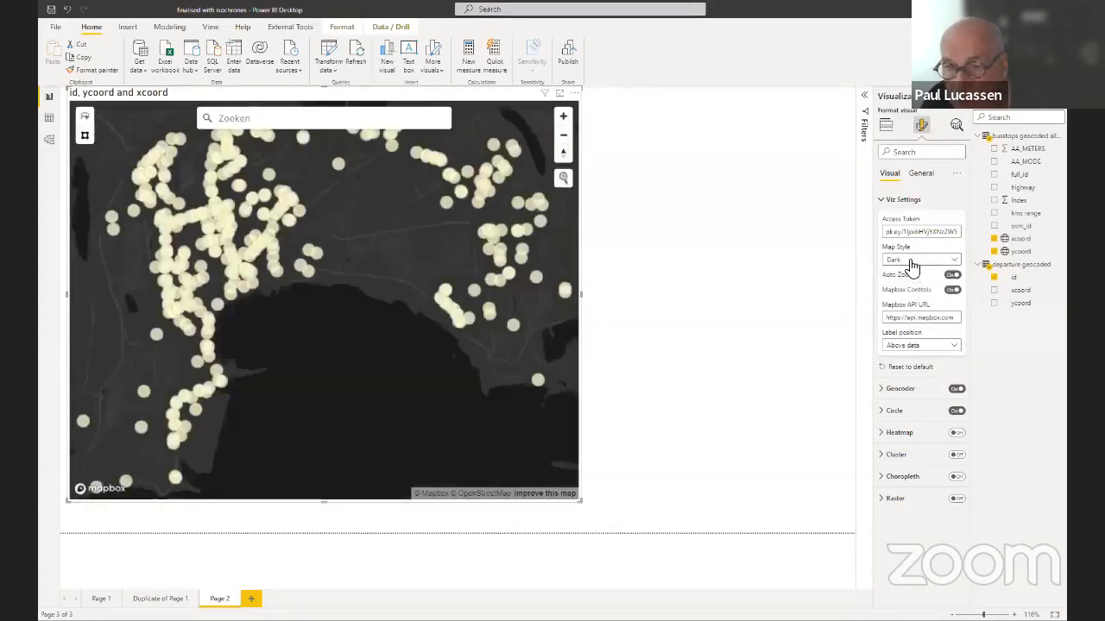
pyautogui.click(913, 261)
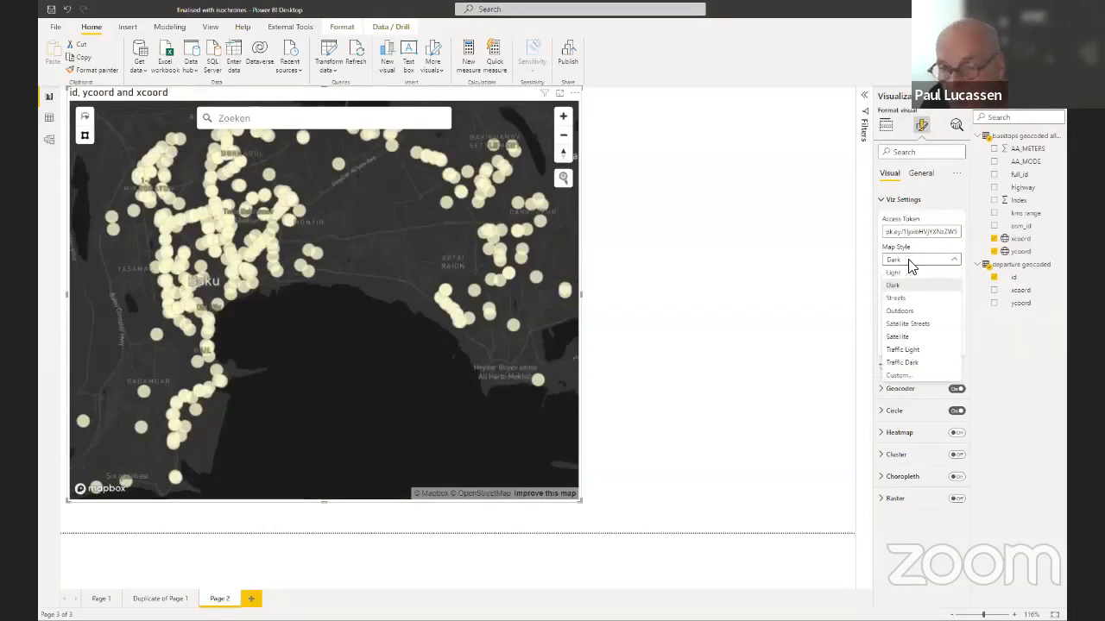
pyautogui.click(900, 377)
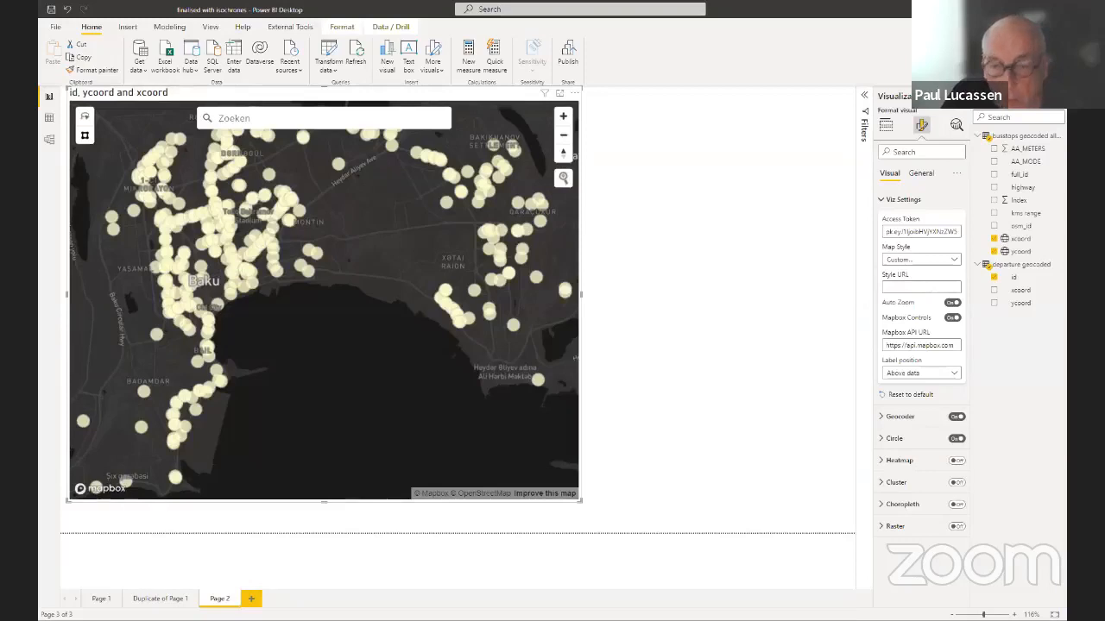
# - Look up the Monochrome style's URL in Mapbox Studio and return to the empty Style URL field in Power BI
pyautogui.hotkey('alt', 'Tab')
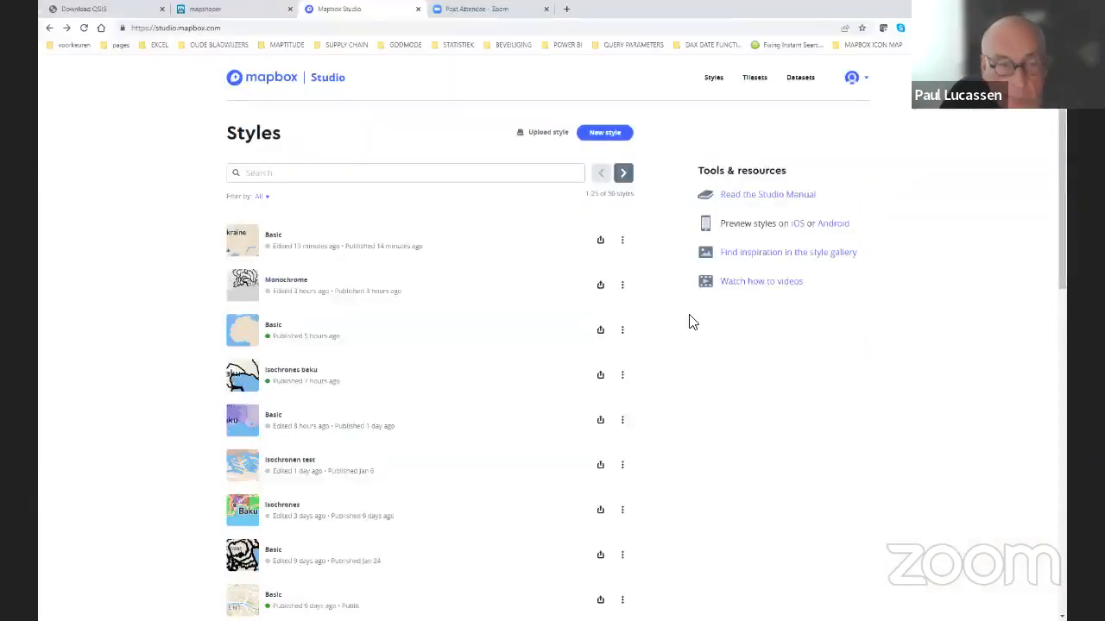
pyautogui.click(623, 289)
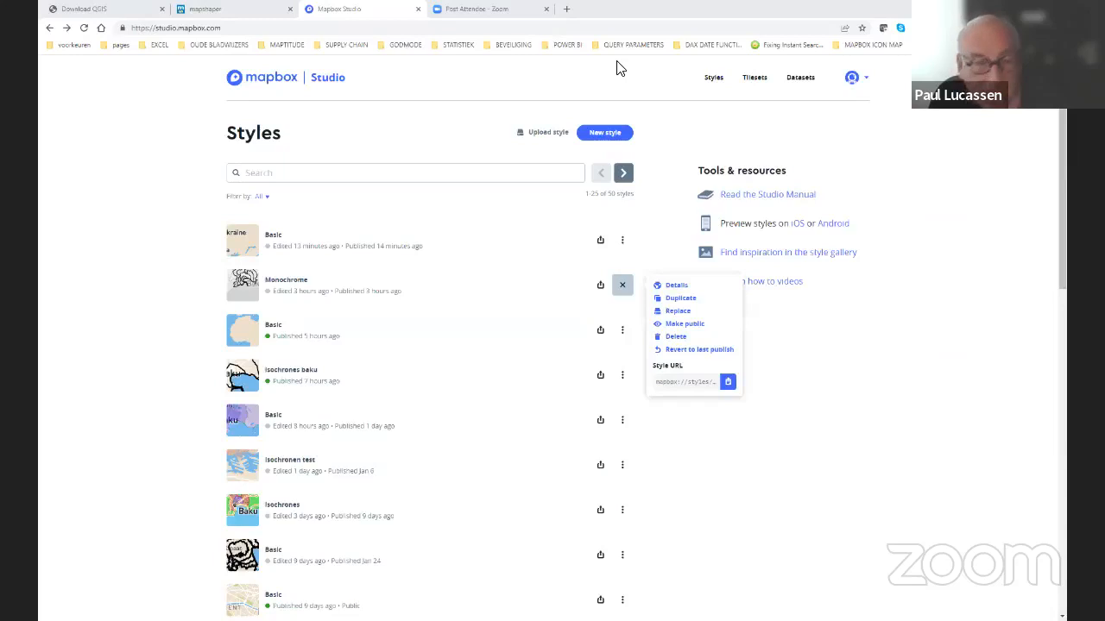
pyautogui.click(117, 569)
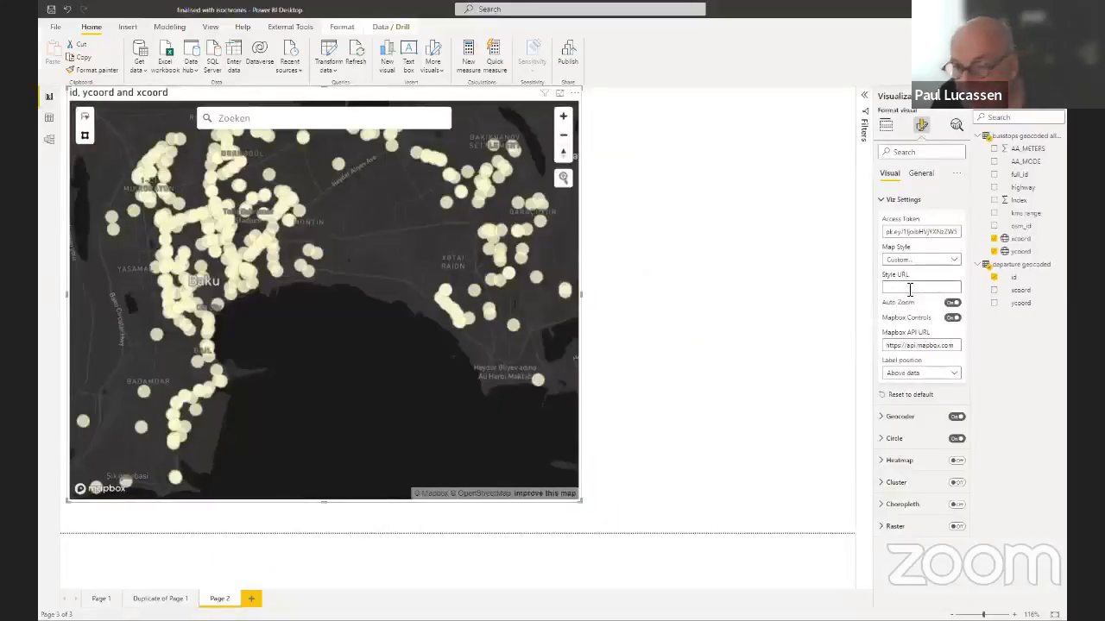
pyautogui.click(910, 288)
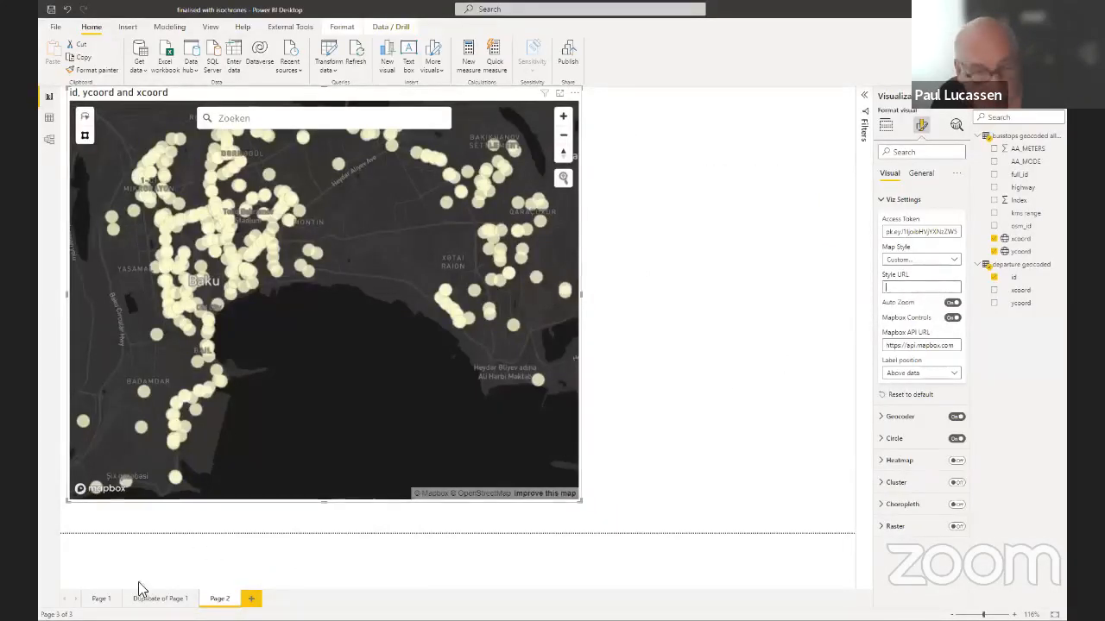
# - Examine the Viz Settings of the finished Mapbox map on Page 1, including its custom style URL
pyautogui.click(102, 598)
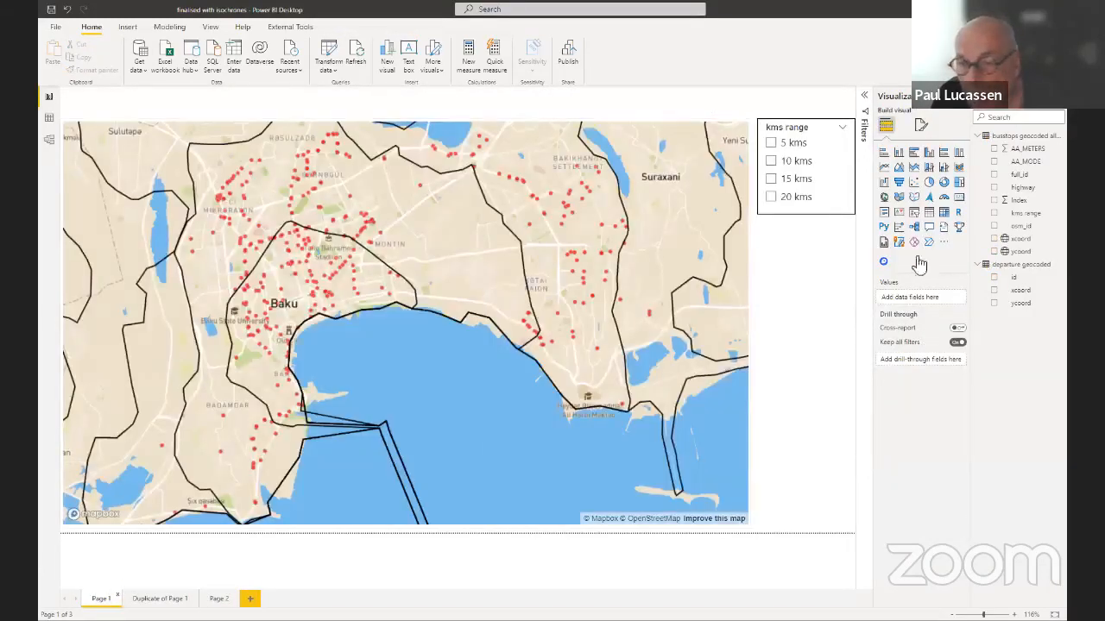
pyautogui.click(921, 126)
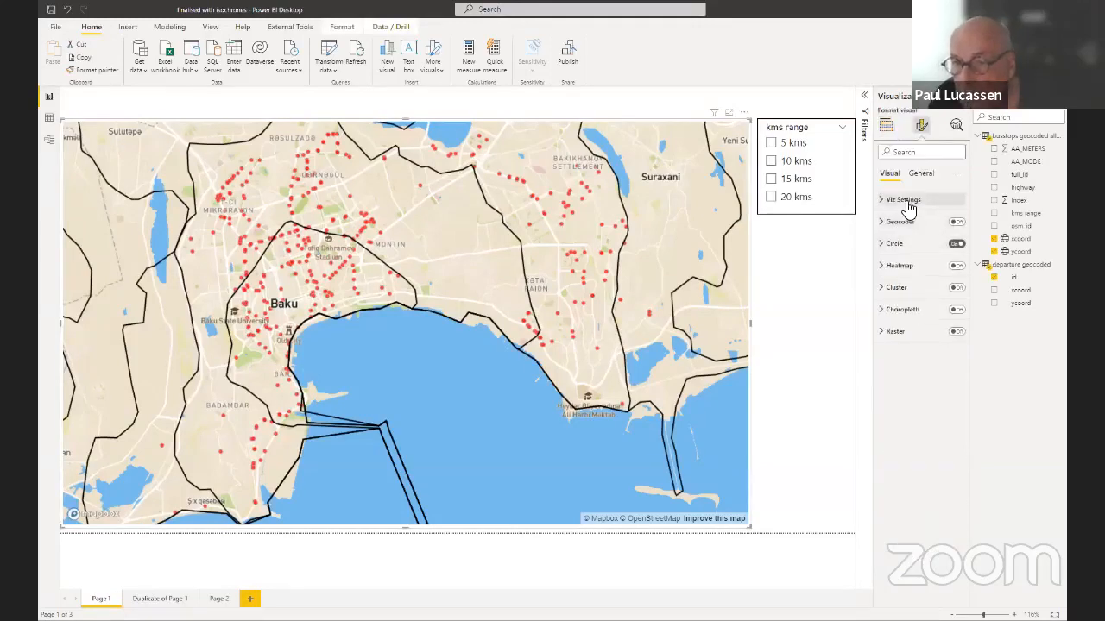
pyautogui.click(903, 200)
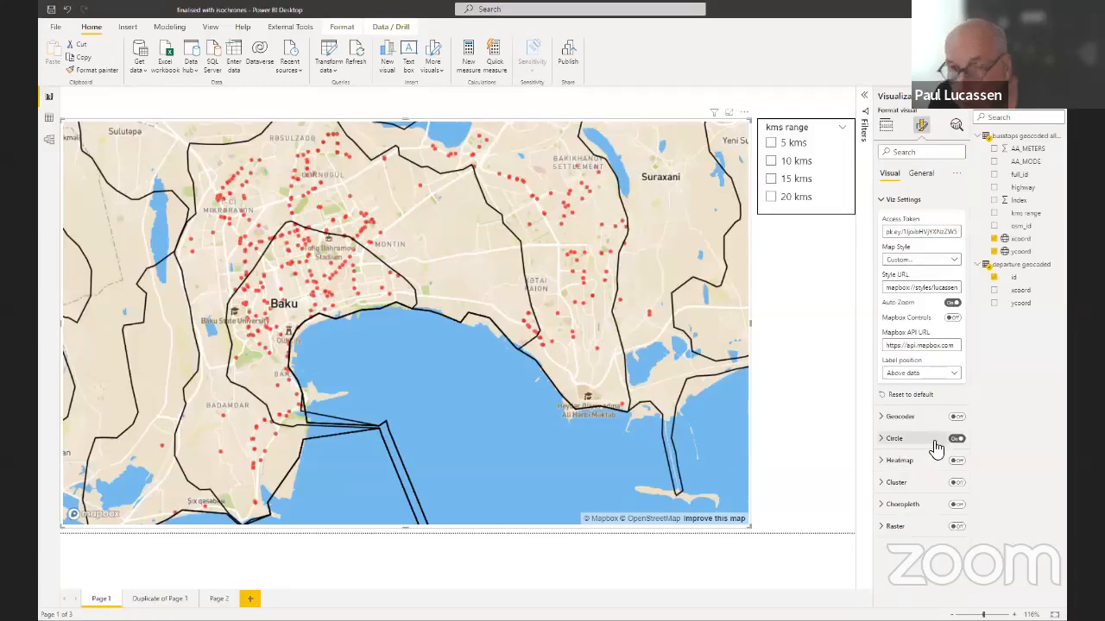
pyautogui.scroll(-1, 584, 350)
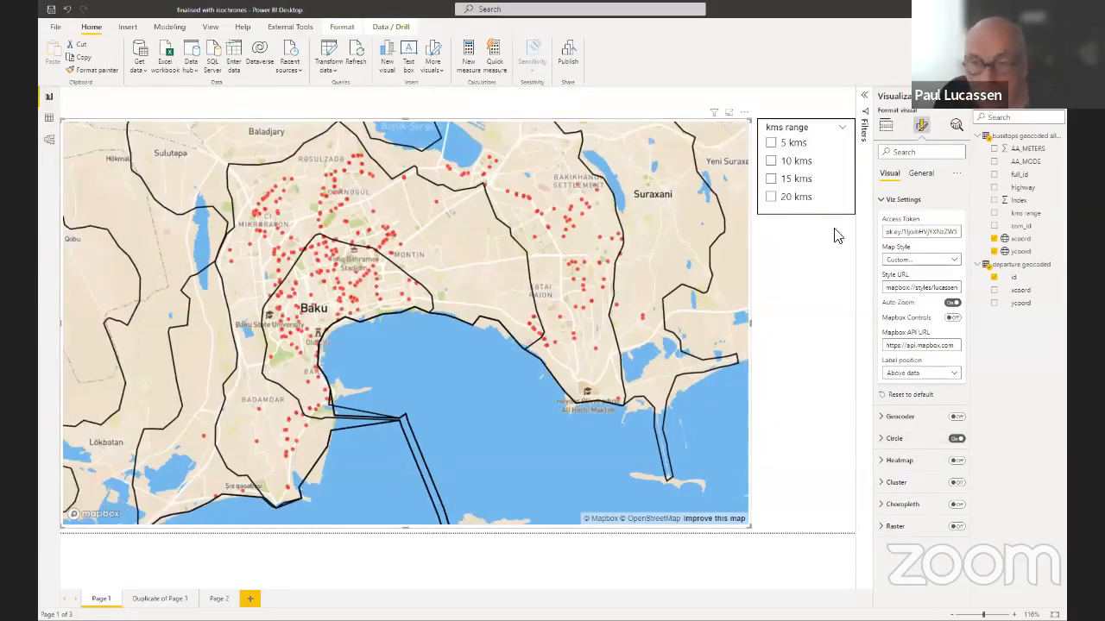
# - Filter the bus stops by the 20 kms range, clear that selection, and filter them by 5 kms
pyautogui.click(838, 200)
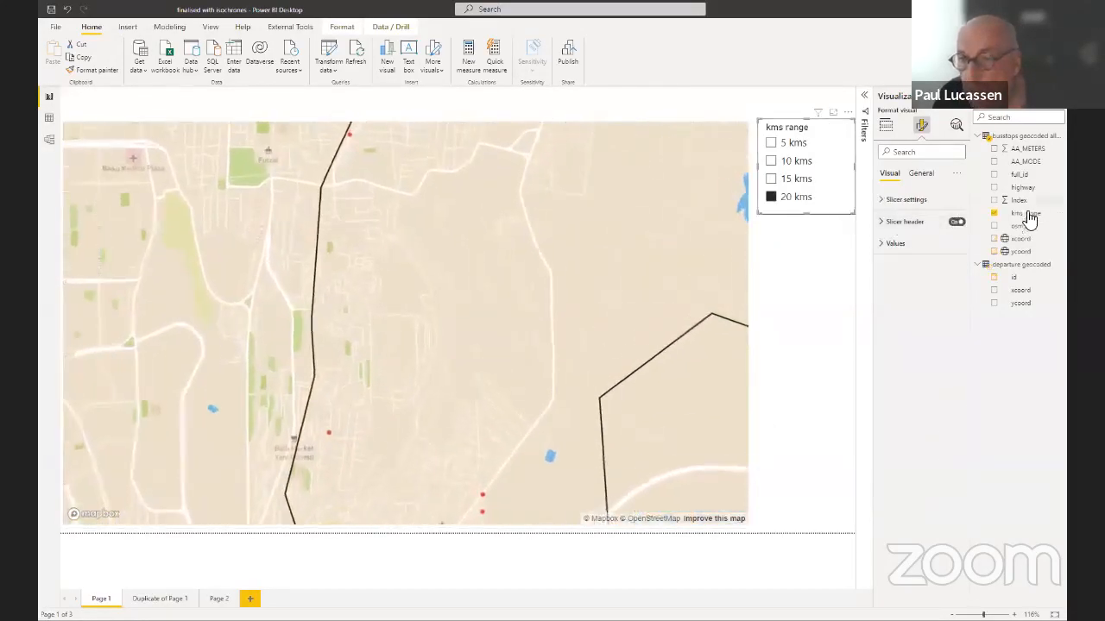
pyautogui.click(769, 201)
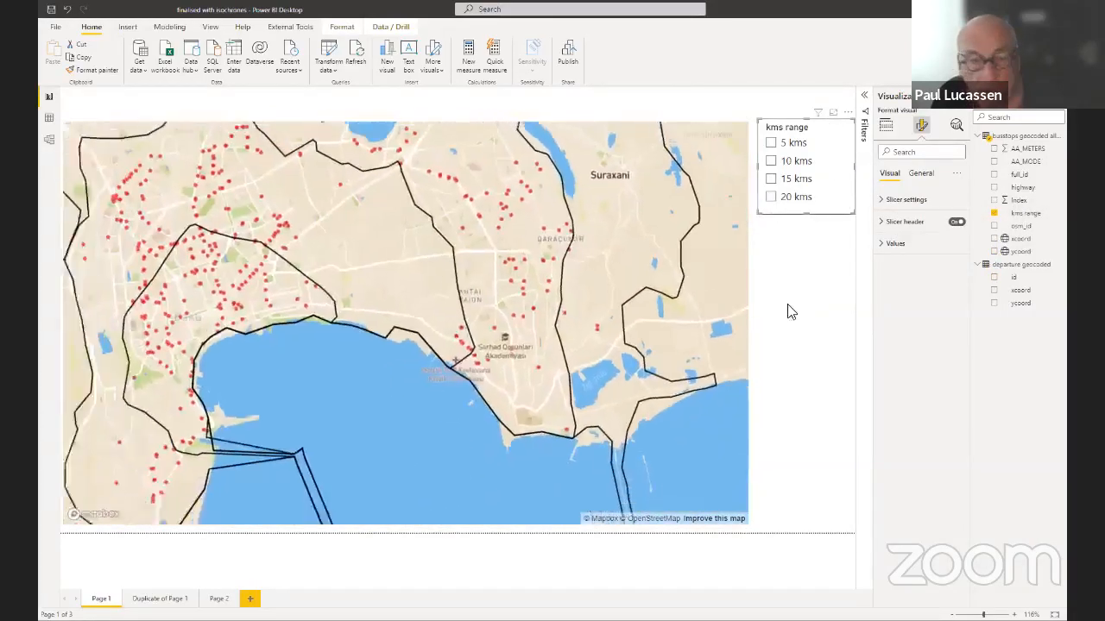
pyautogui.click(771, 143)
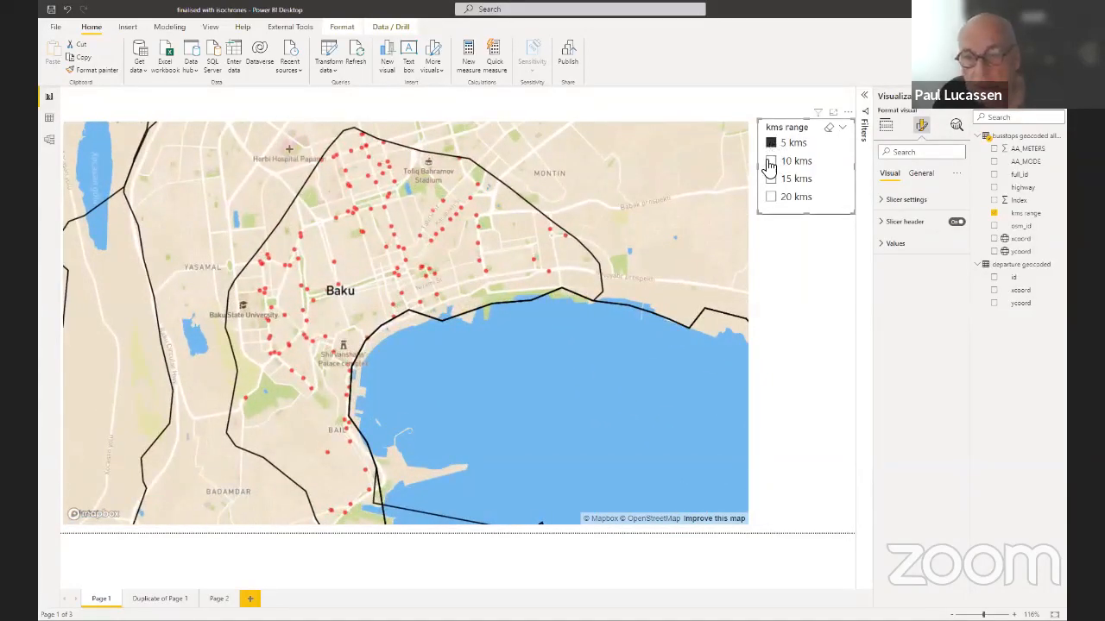
# - Filter the bus stops by the 10, 15 and 20 kms ranges in turn, and clear the range selection
pyautogui.click(771, 162)
pyautogui.click(772, 178)
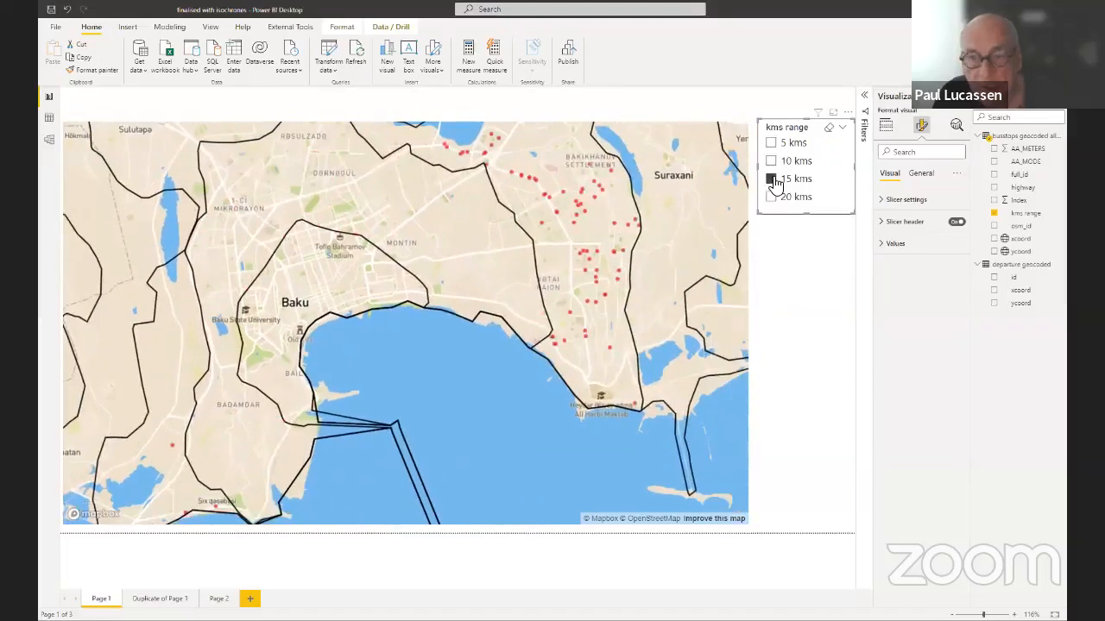
pyautogui.click(772, 198)
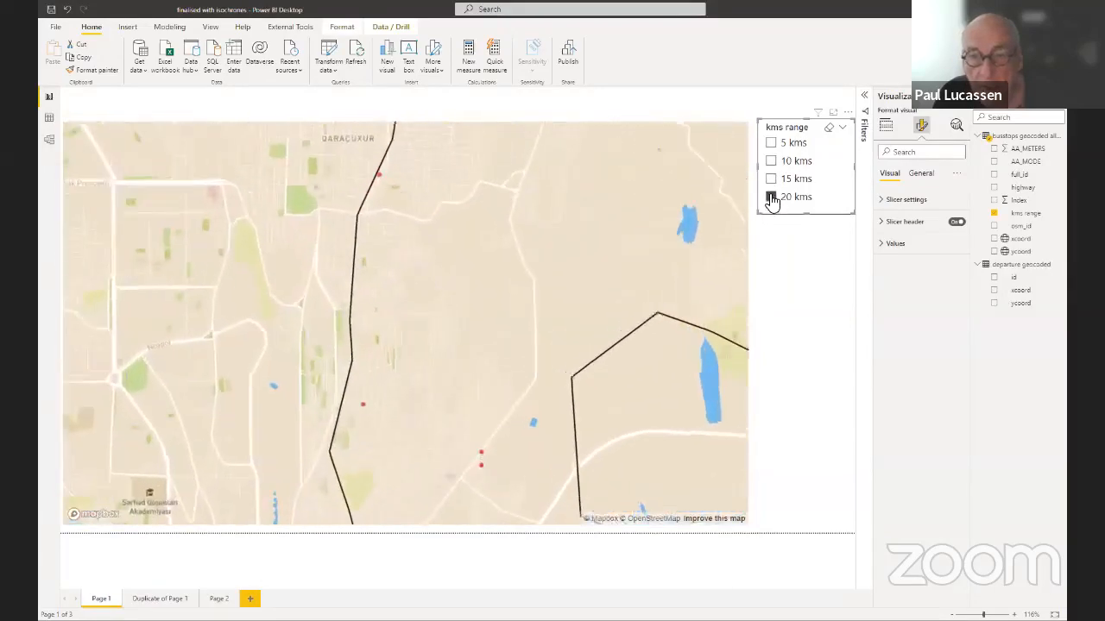
pyautogui.click(771, 198)
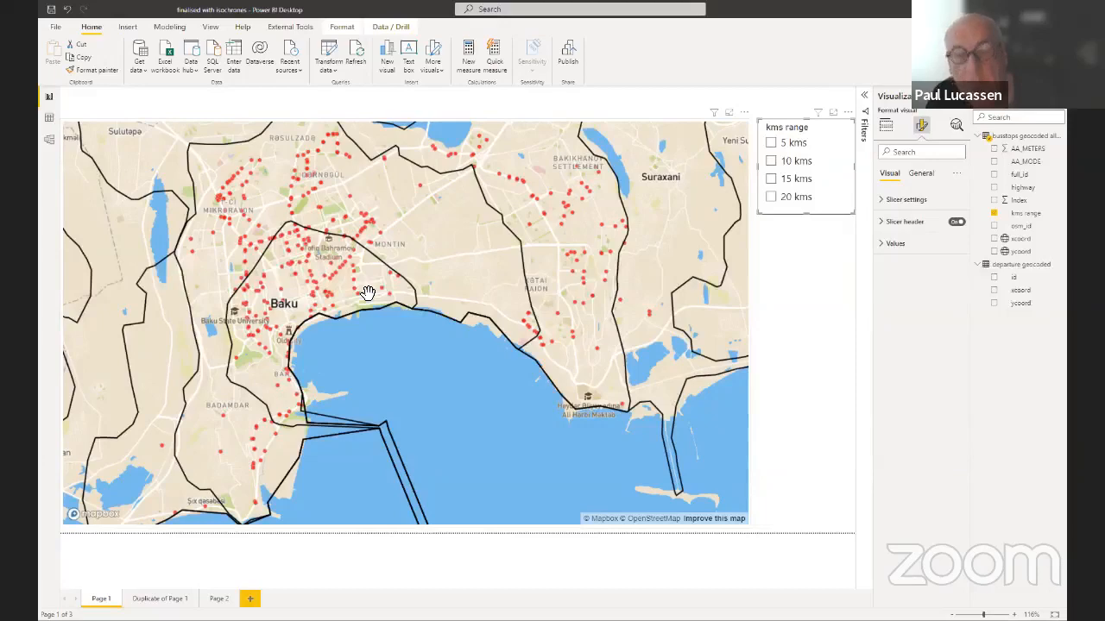
# - View the full set of isochrones around Baku and filter the bus stops by the 10 kms range
pyautogui.scroll(-3, 441, 322)
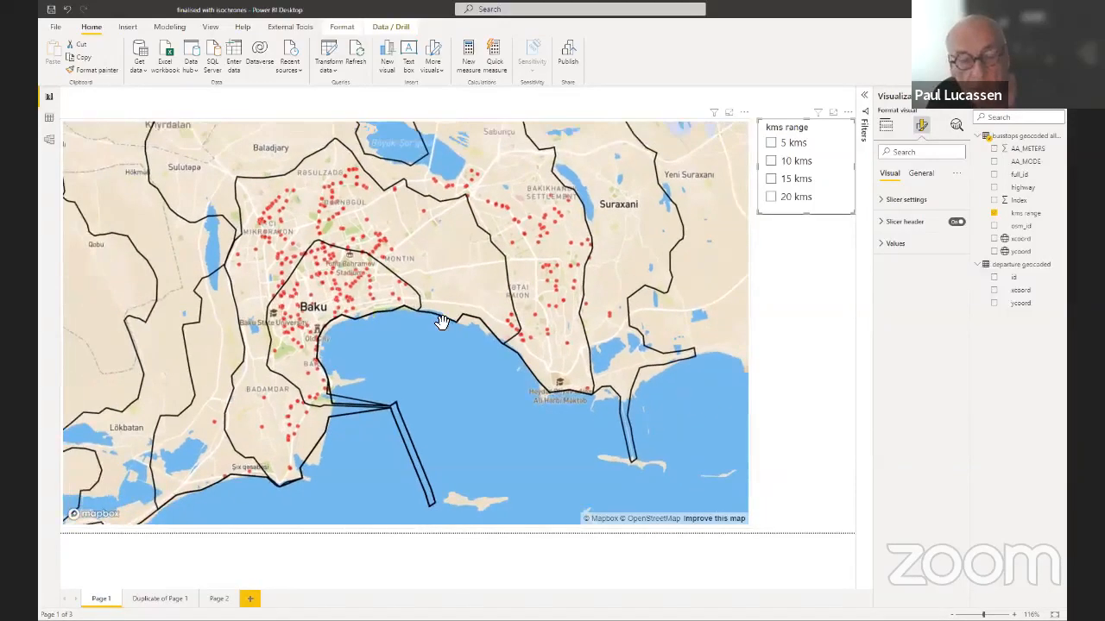
pyautogui.scroll(-2, 442, 322)
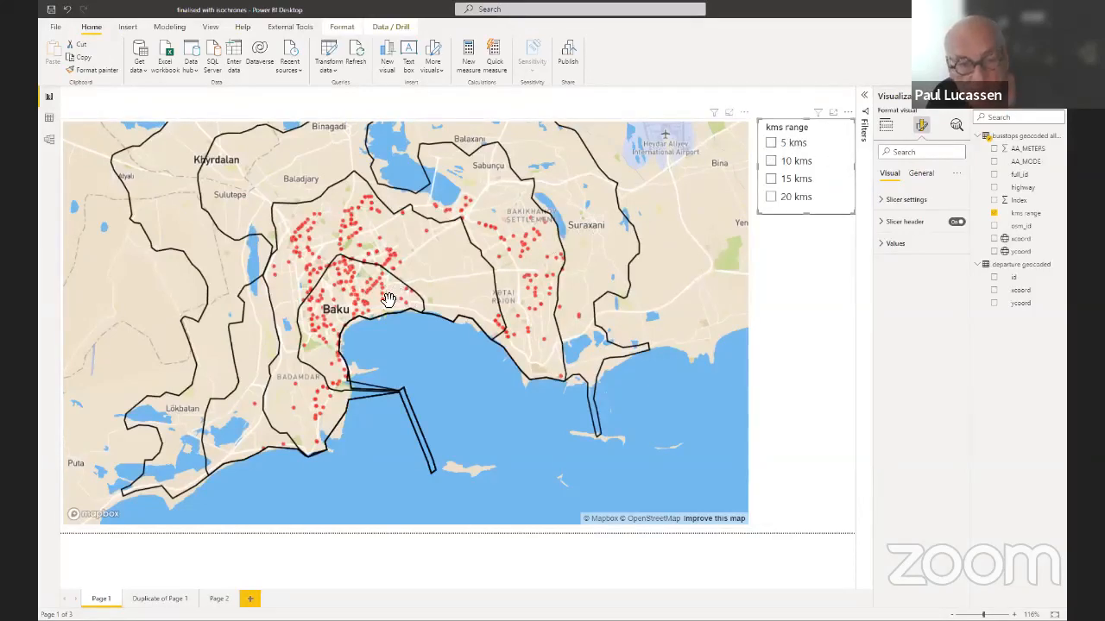
pyautogui.click(772, 162)
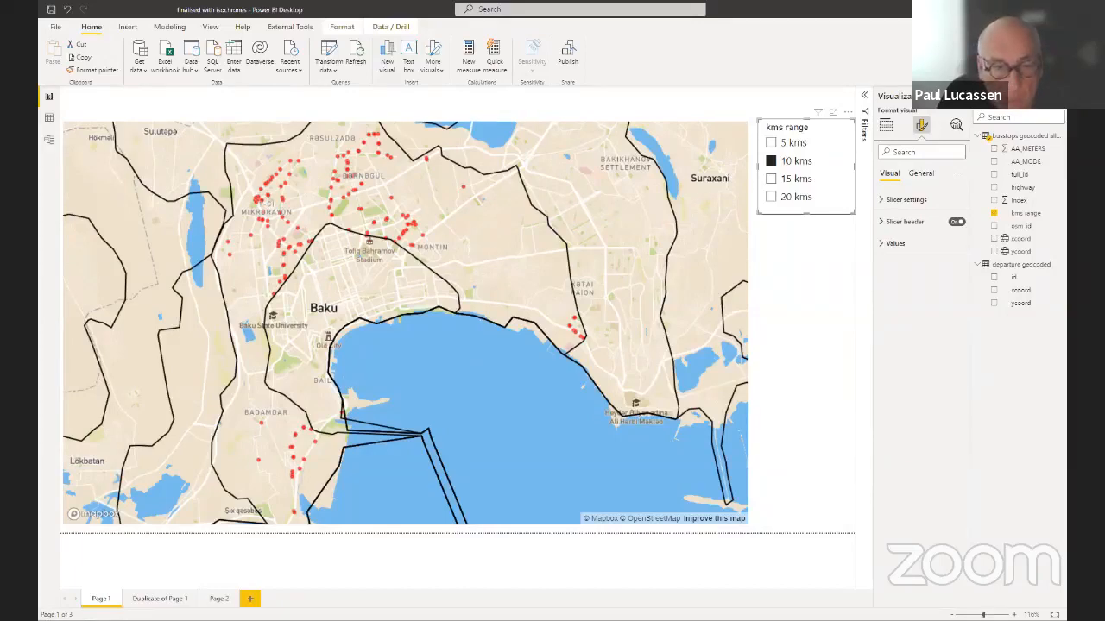
# - Switch to the Iconmap ThiessenVoronoi background V2 report and highlight supermarkets 3011 HE, 3025 AD and 3071 PS on the Iconmap WKT choropleth page
pyautogui.hotkey('alt', 'Tab')
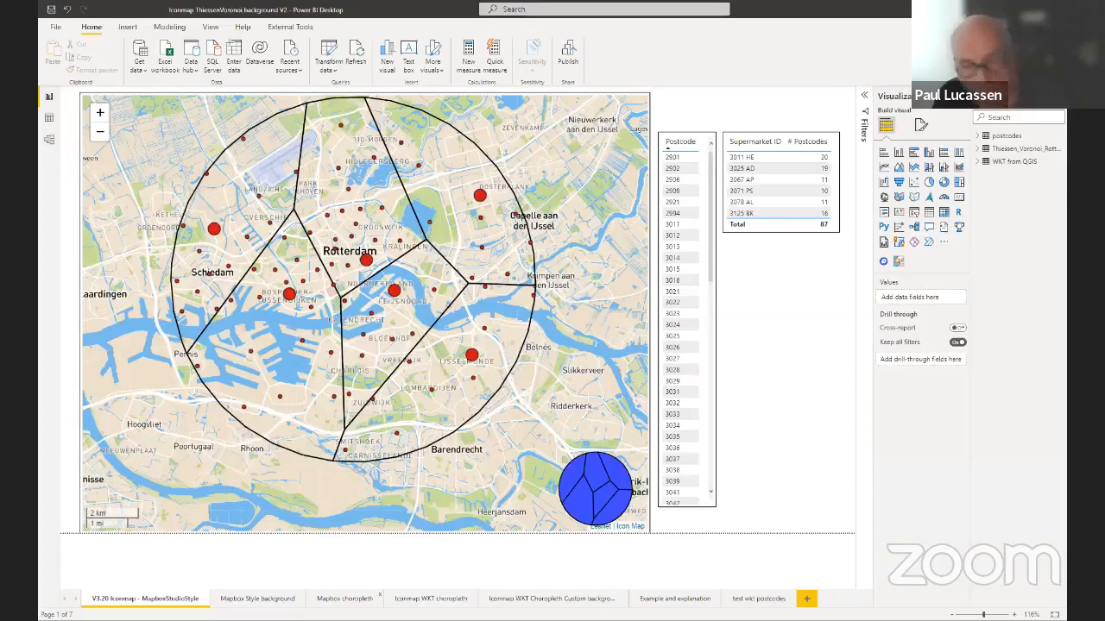
pyautogui.click(431, 599)
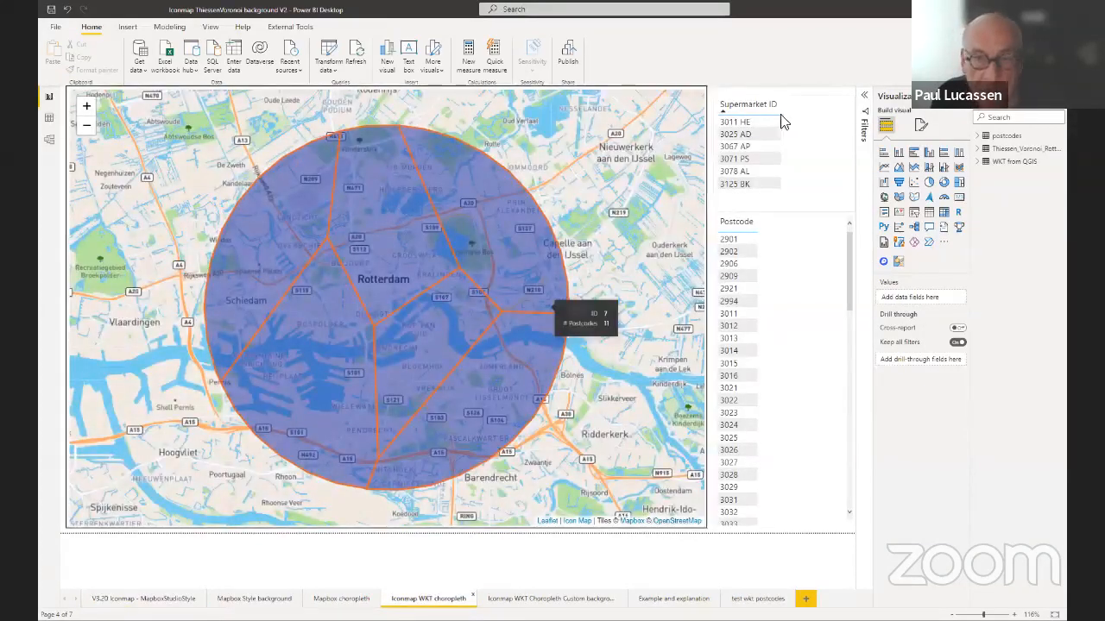
pyautogui.click(755, 122)
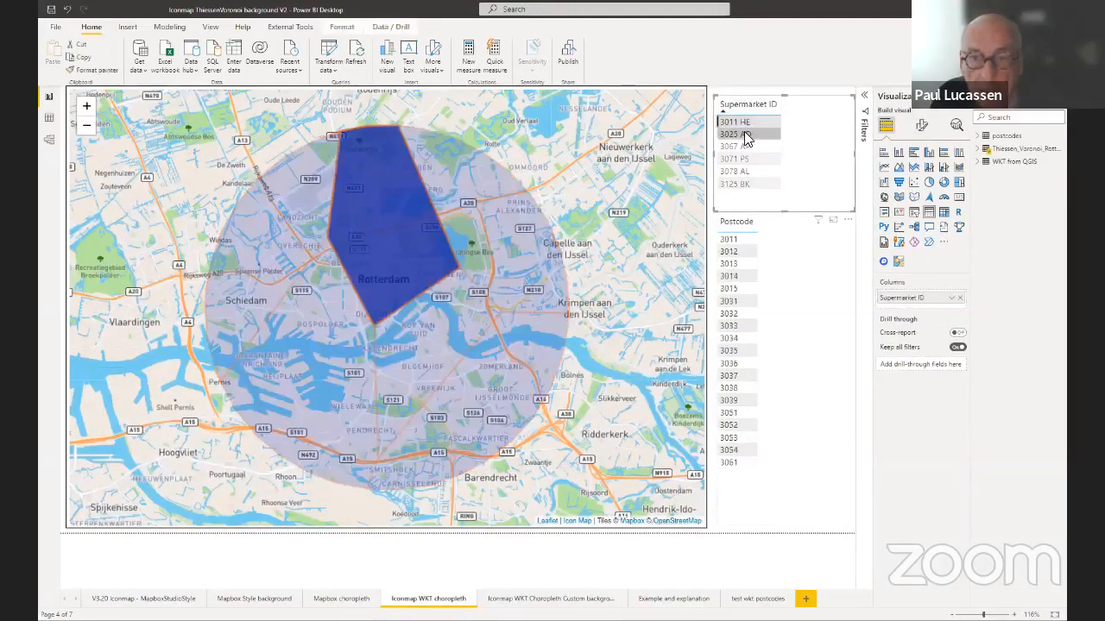
pyautogui.click(741, 134)
pyautogui.click(736, 161)
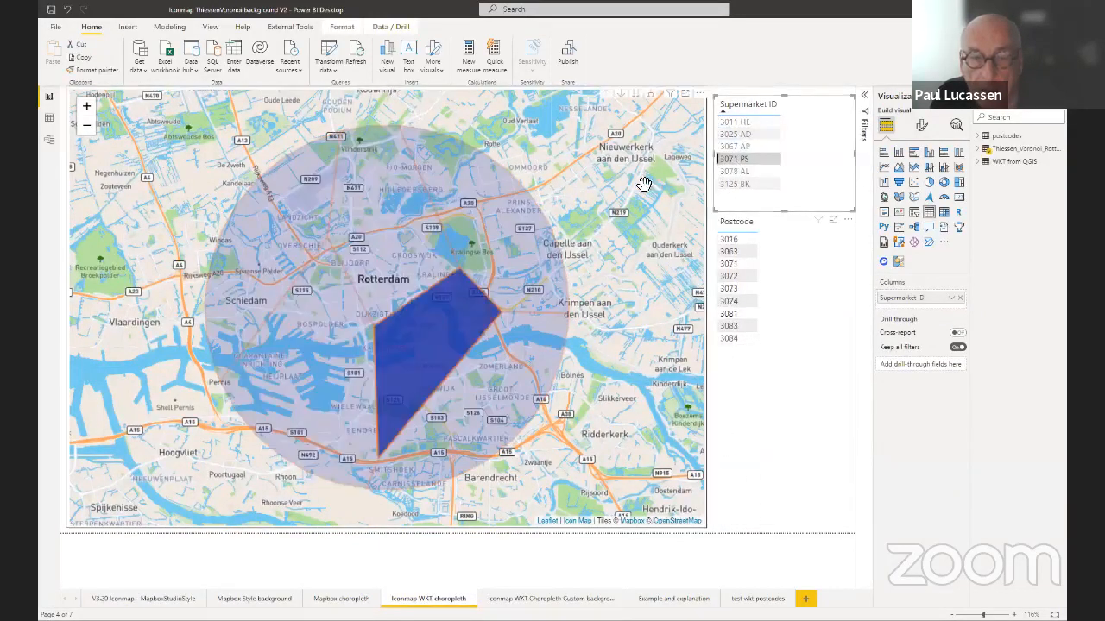
# - Inspect the Icon Map visual's fields and the WKT column in the Thiessen_Voronoi_Rotterdam table, and return to the report page
pyautogui.click(578, 223)
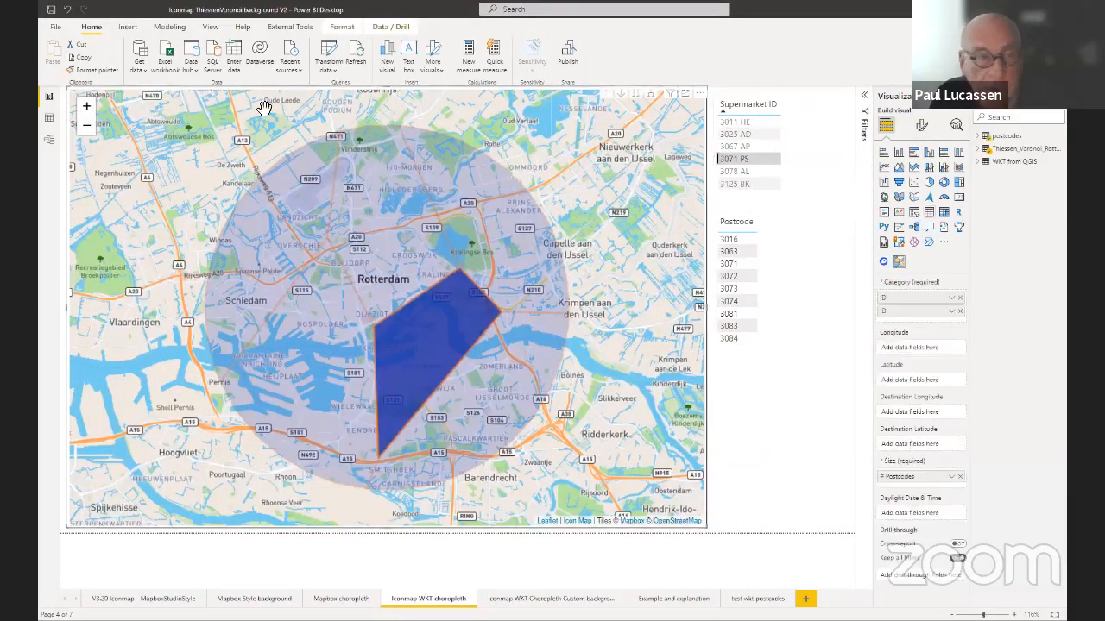
pyautogui.click(49, 119)
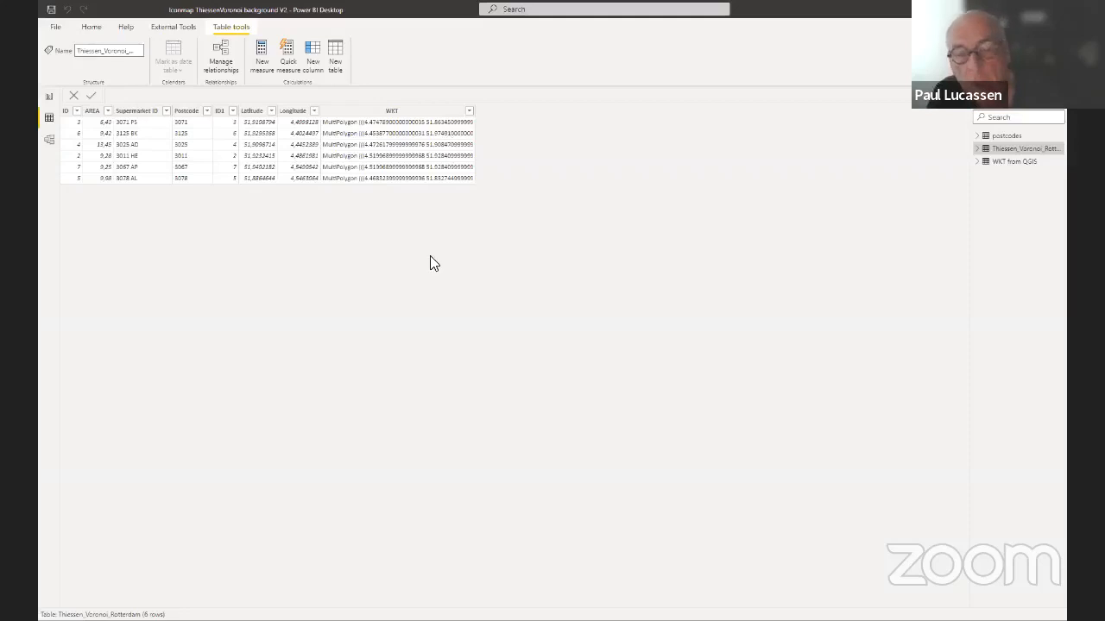
pyautogui.click(50, 97)
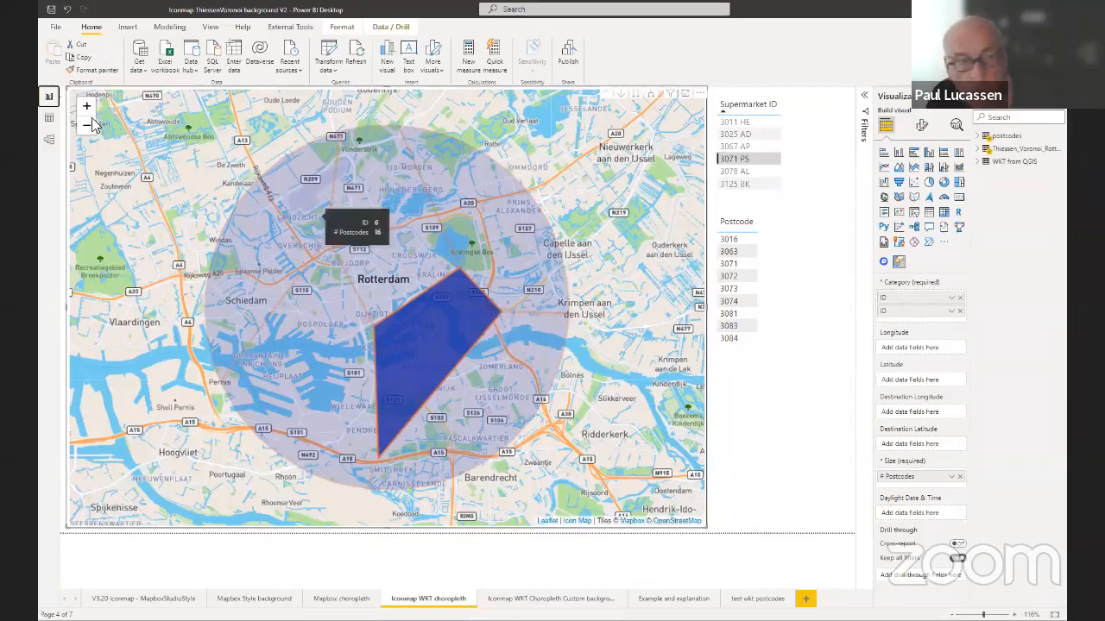
pyautogui.click(49, 116)
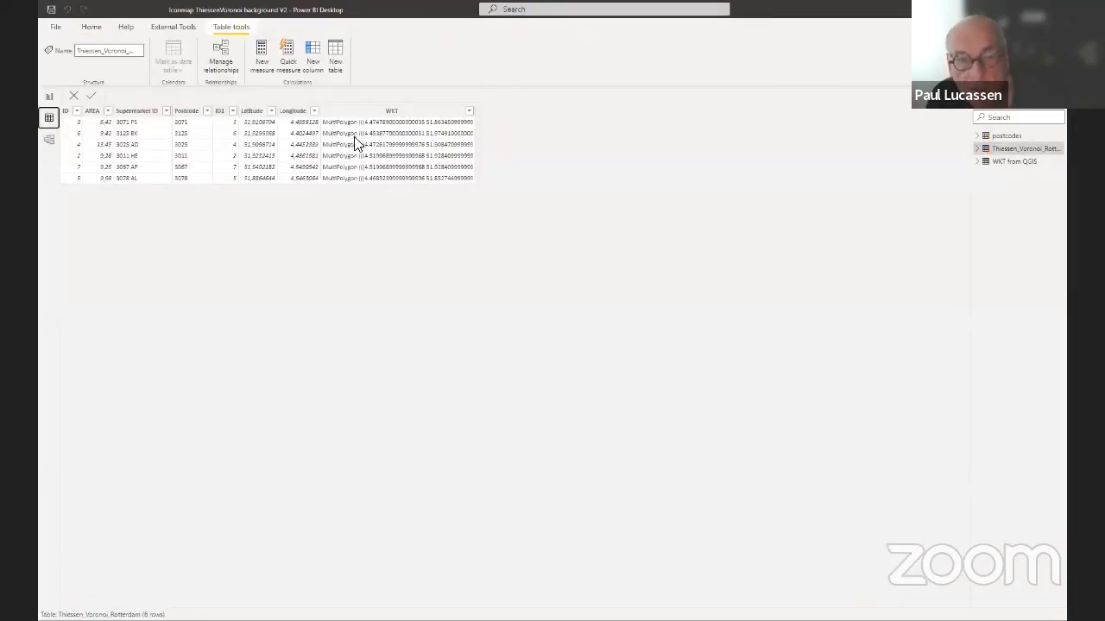
pyautogui.click(48, 97)
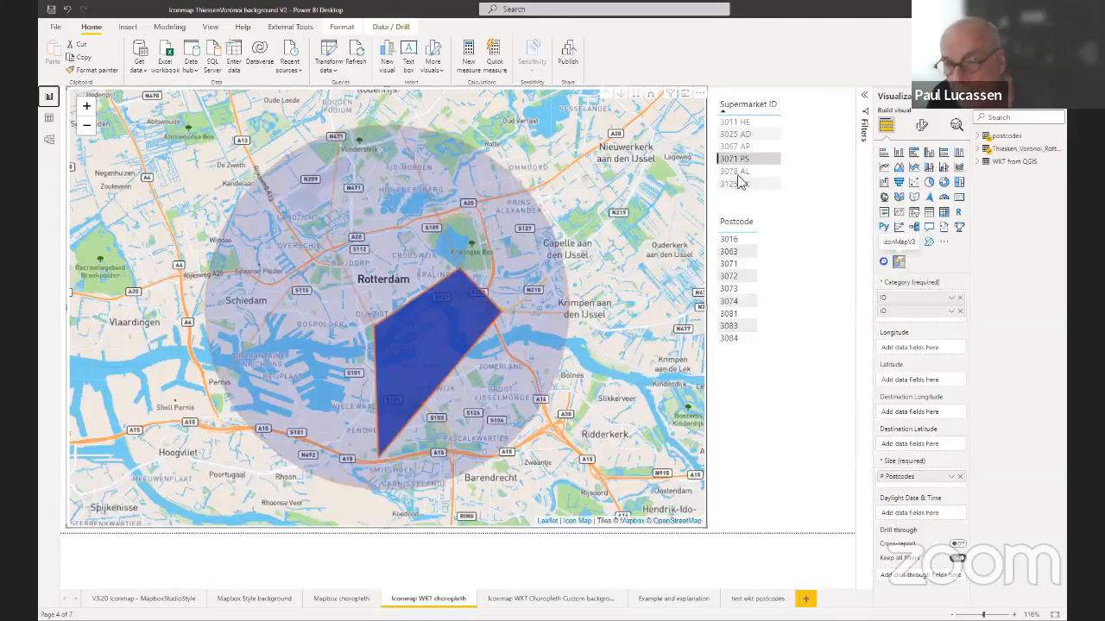
# - Search the AppSource visuals for "iconmap", shorten the search to "ico", and close the visuals gallery
pyautogui.click(427, 71)
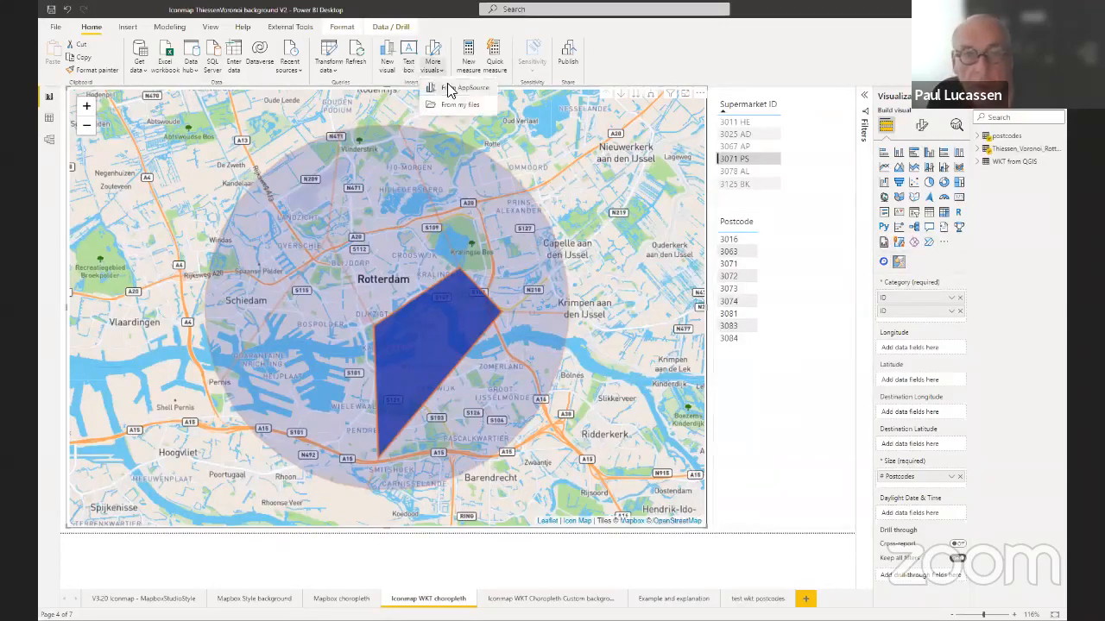
pyautogui.click(455, 88)
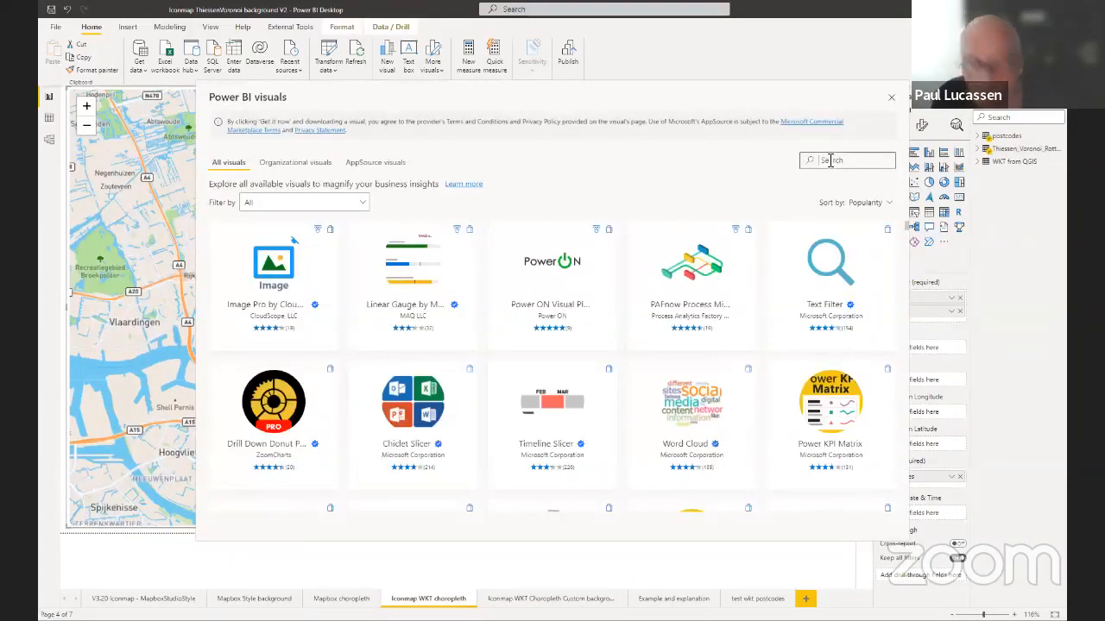
pyautogui.click(830, 160)
pyautogui.write('iconma')
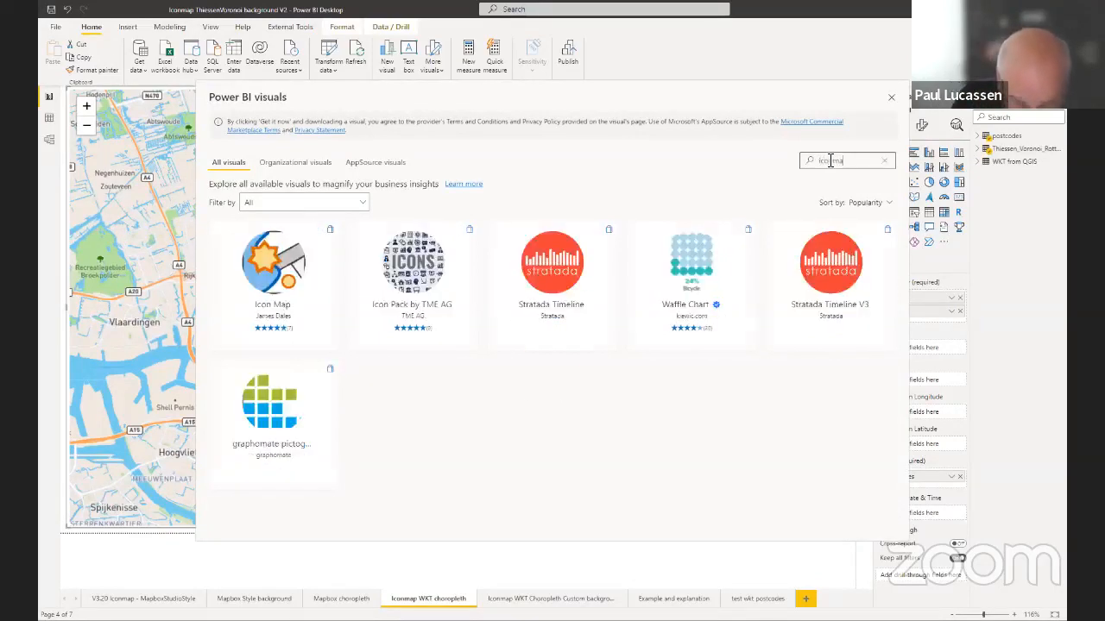
pyautogui.write('p')
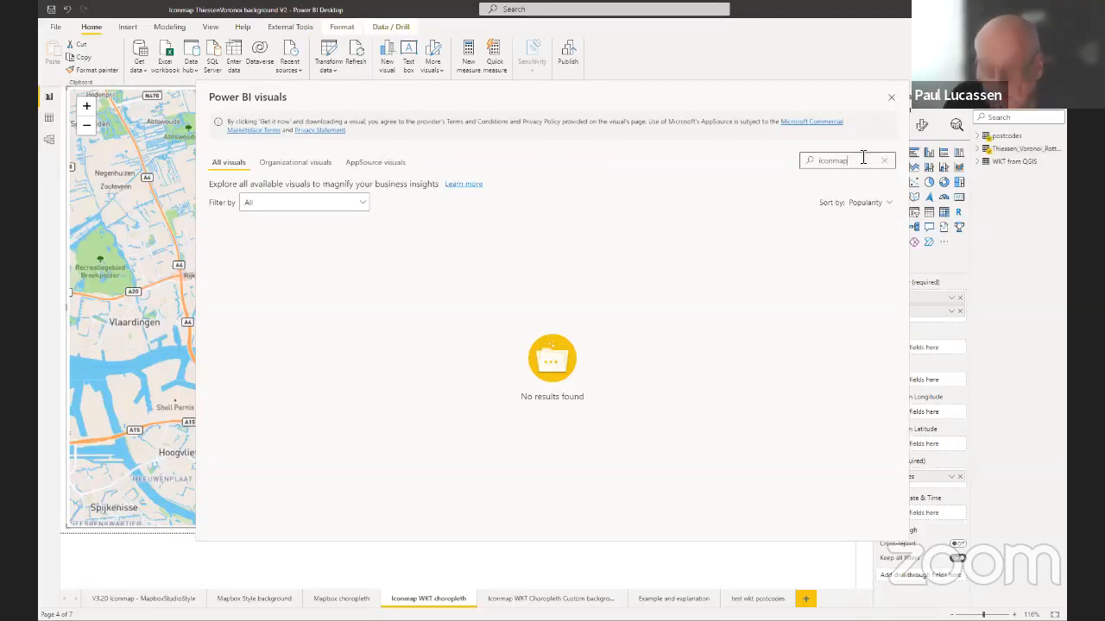
pyautogui.press('BackSpace')
pyautogui.press('BackSpace')
pyautogui.press('BackSpace')
pyautogui.press('BackSpace')
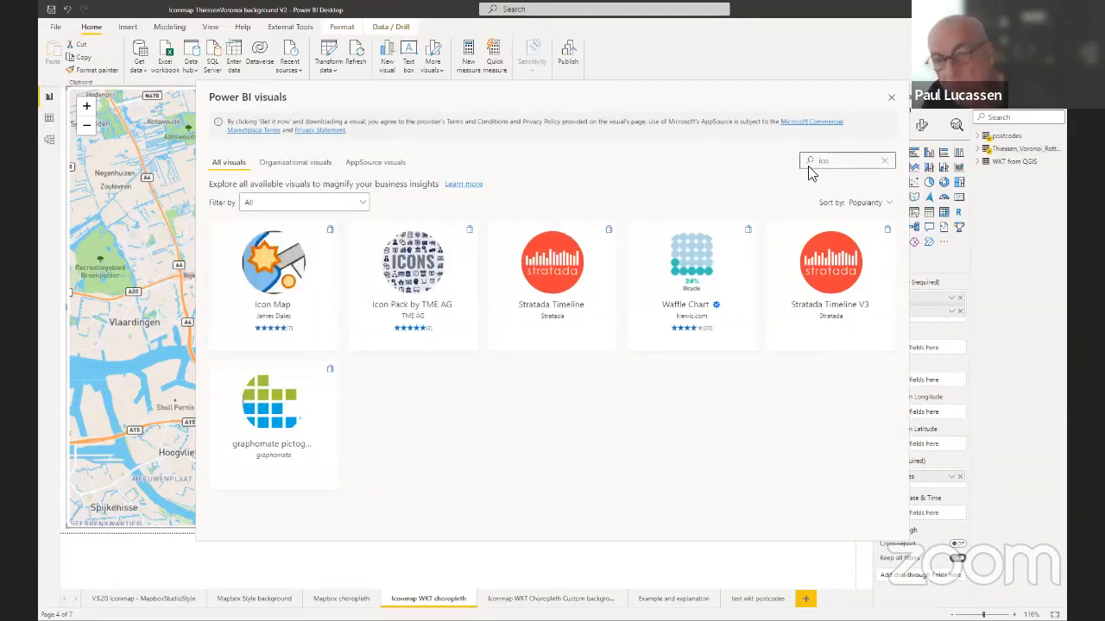
pyautogui.click(892, 102)
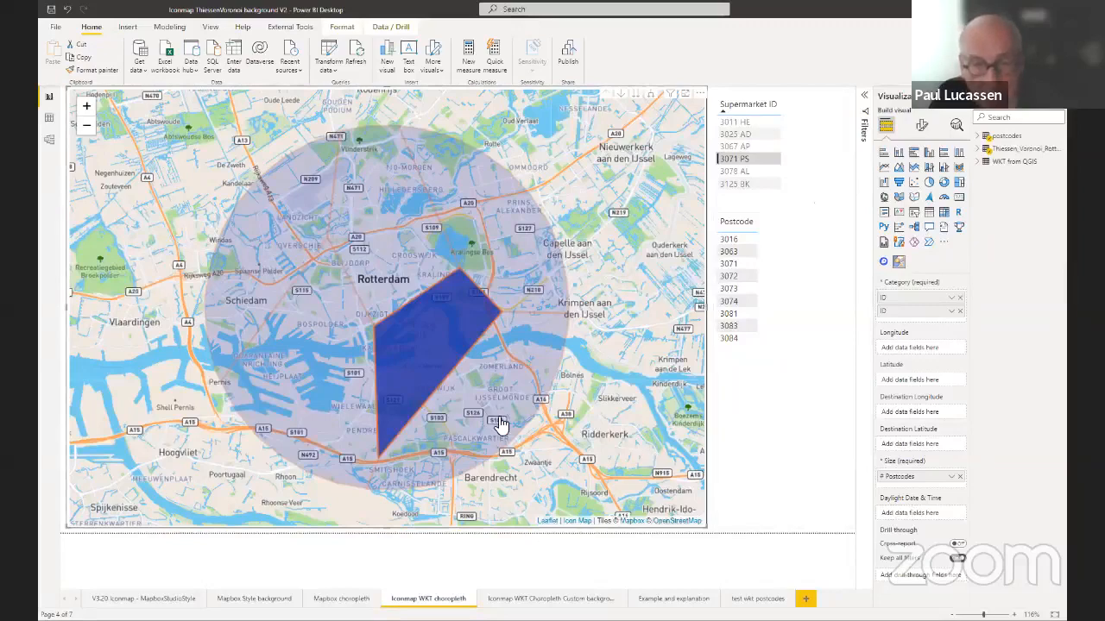
# - On the Mapbox choropleth page, select several Rotterdam supermarket areas on the large map, including 3078 AL and 3071 PS, and clear the cross-filter
pyautogui.moveTo(501, 425)
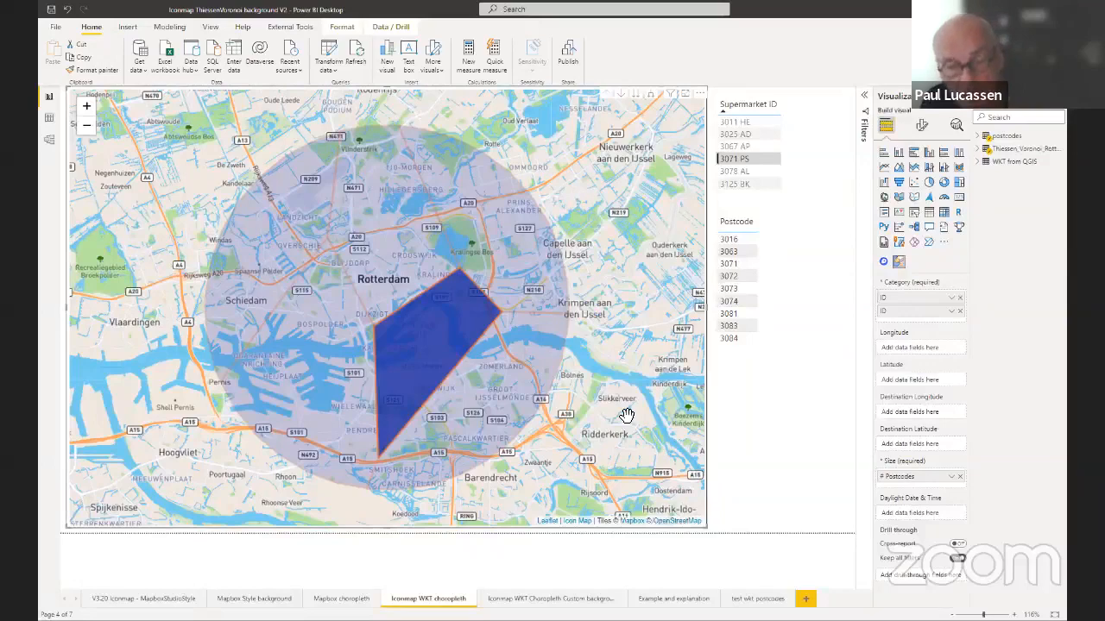
pyautogui.moveTo(476, 384)
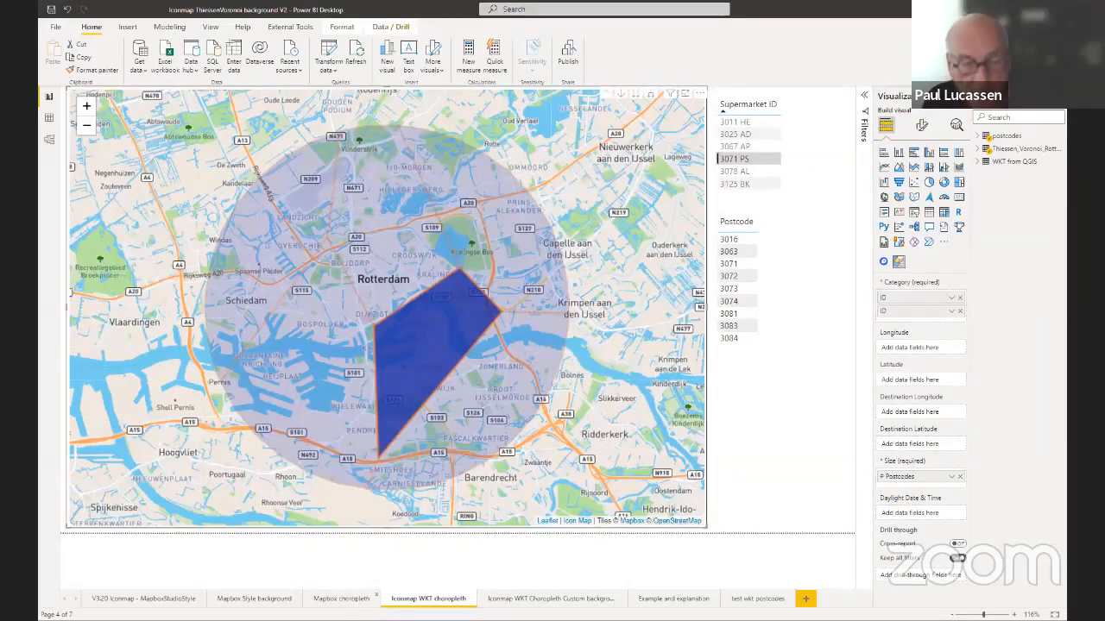
pyautogui.click(342, 598)
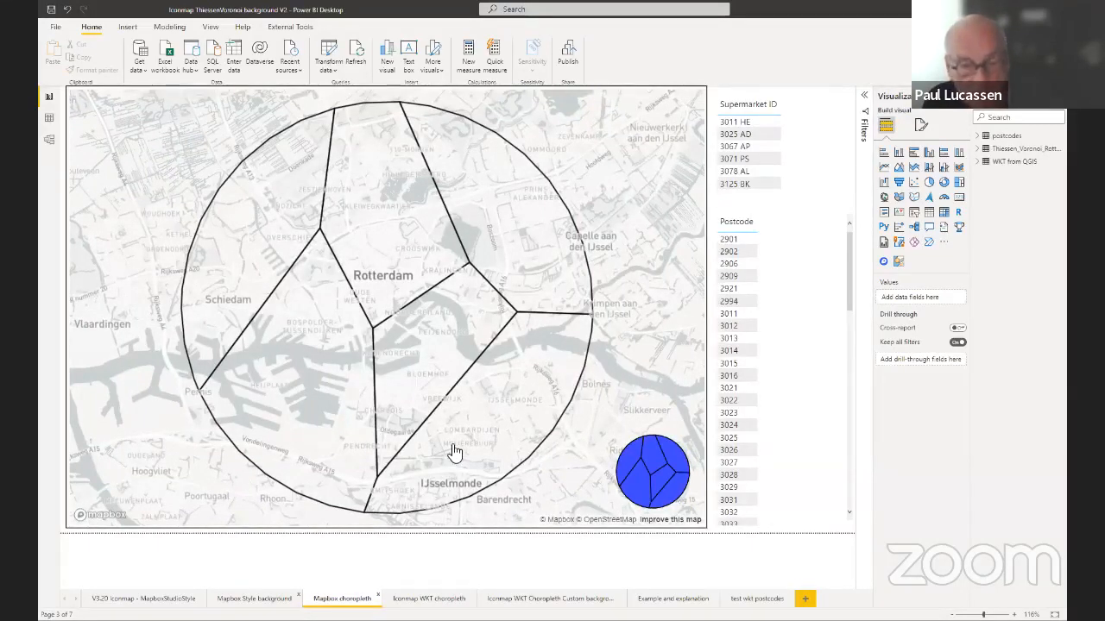
pyautogui.click(493, 436)
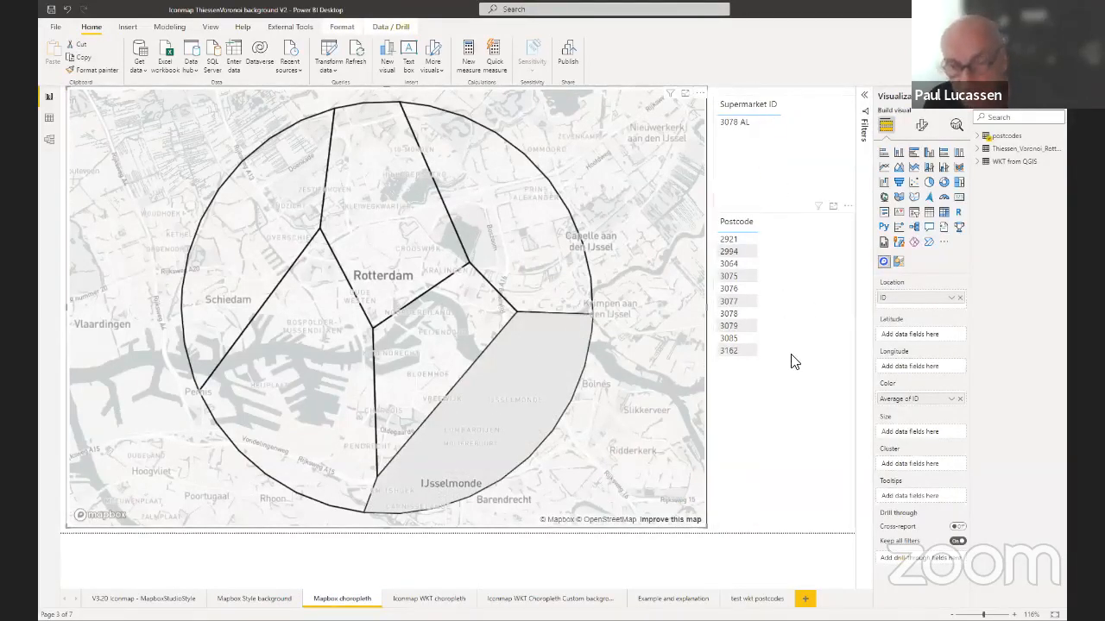
pyautogui.click(553, 238)
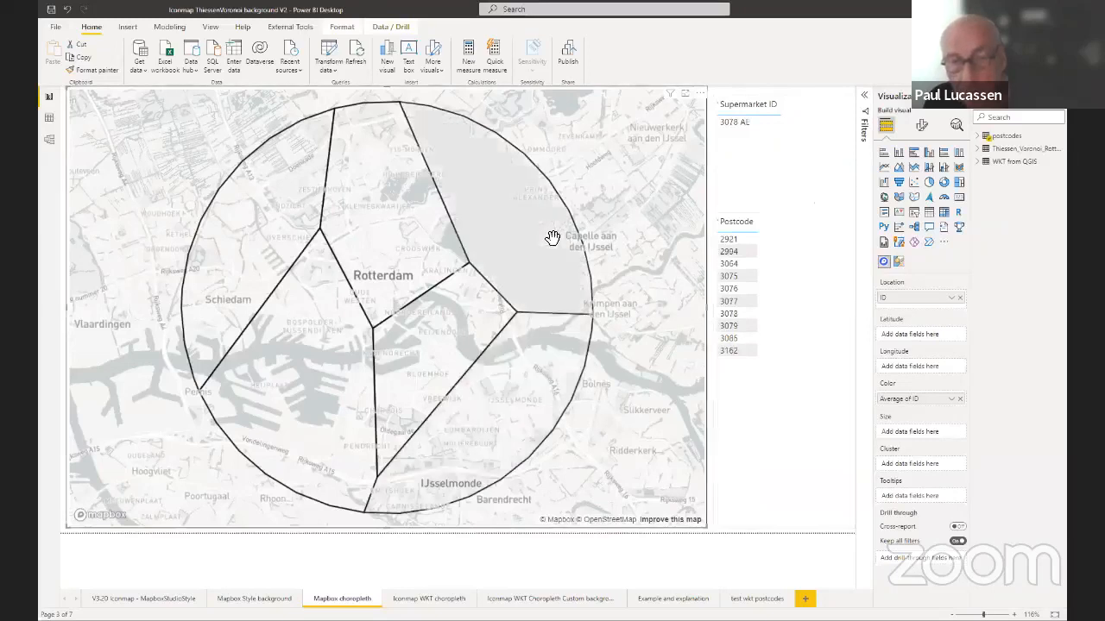
pyautogui.click(461, 311)
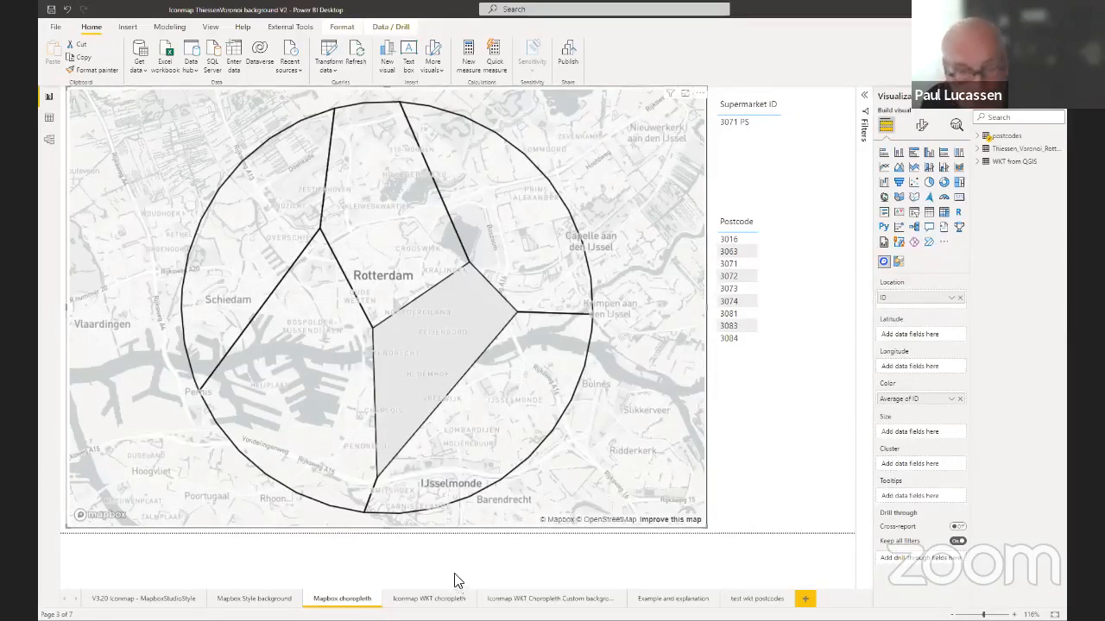
pyautogui.click(493, 405)
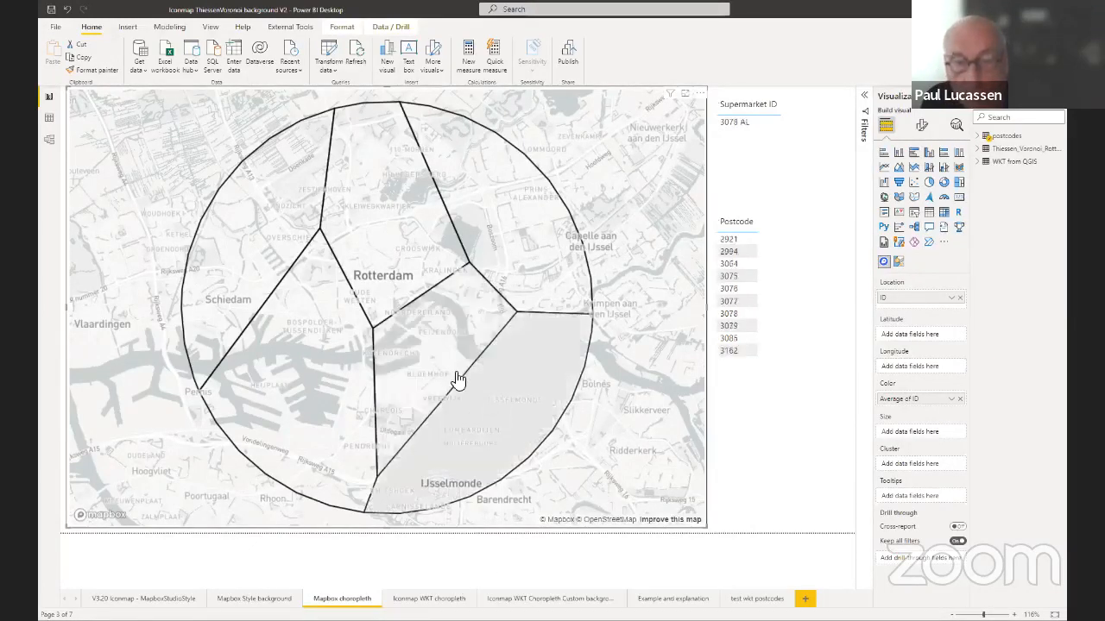
pyautogui.click(446, 366)
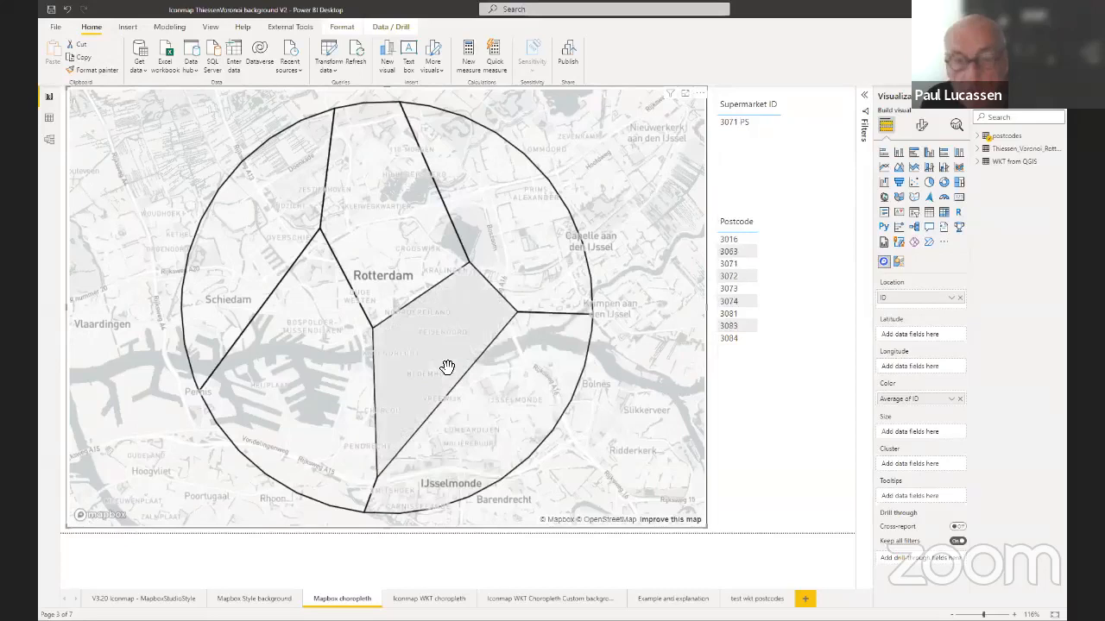
pyautogui.click(740, 458)
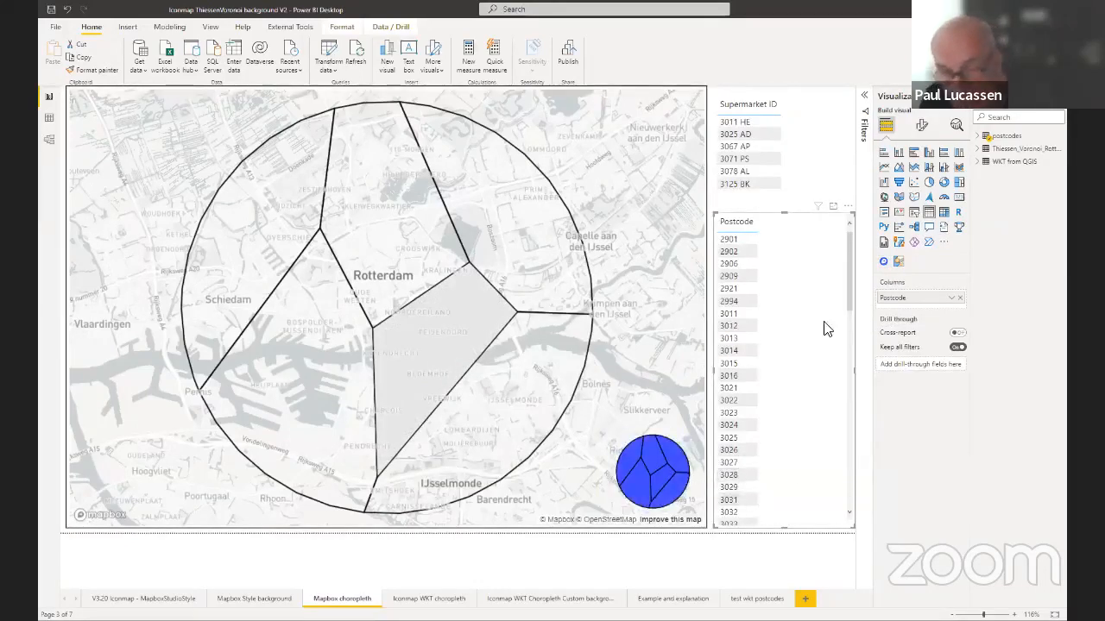
# - Filter the Mapbox choropleth page through the small blue shape map by supermarkets 3067 AP, 3011 HE and 3025 AD in turn
pyautogui.click(666, 451)
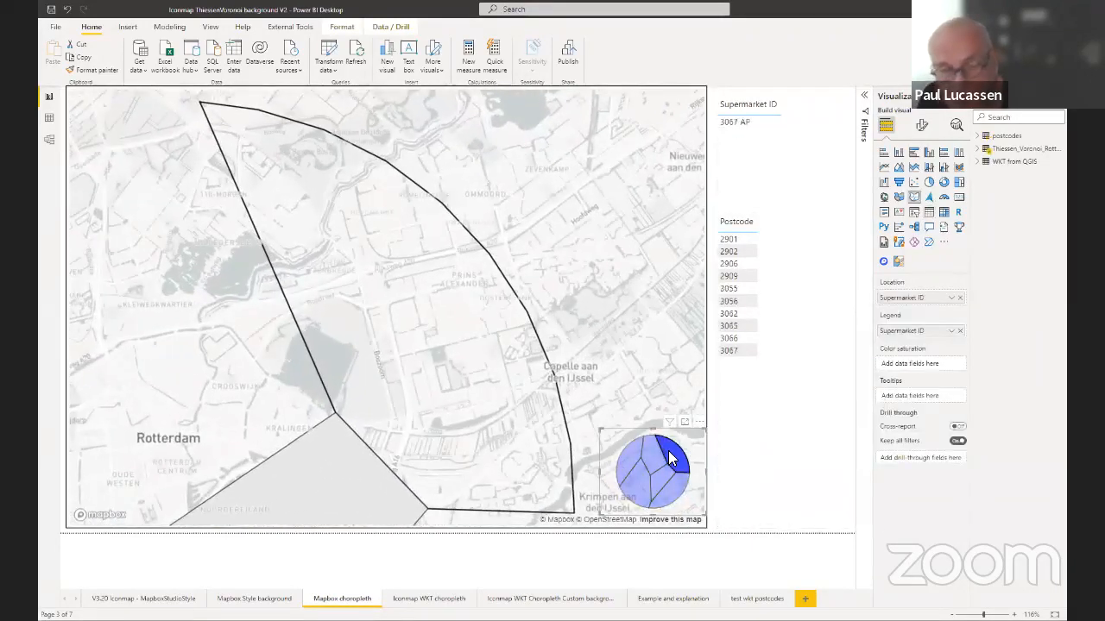
pyautogui.click(645, 461)
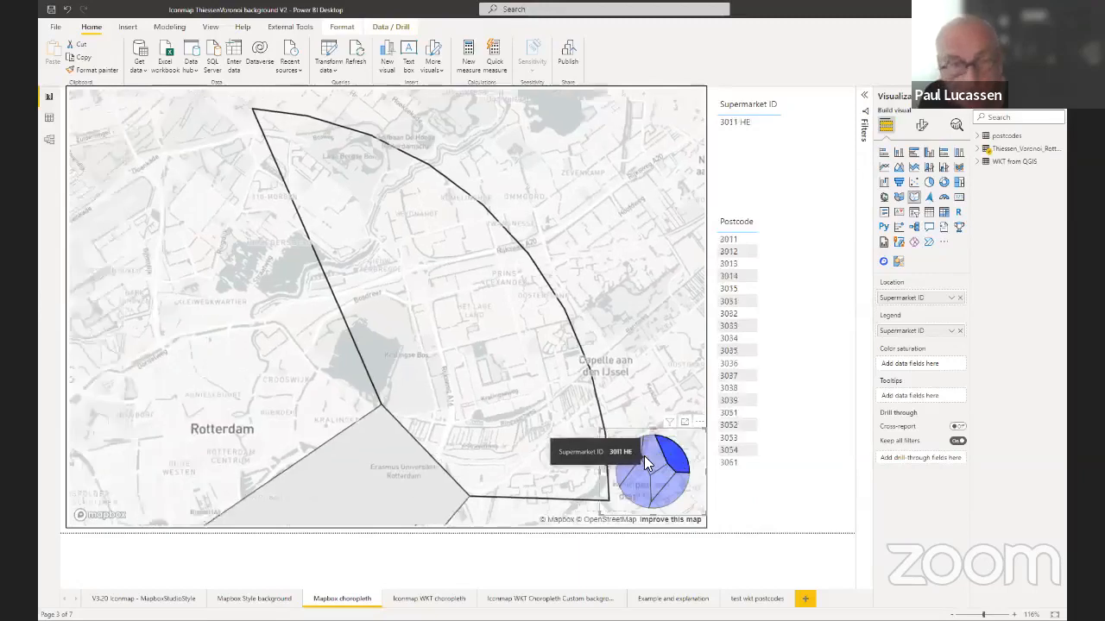
pyautogui.click(635, 487)
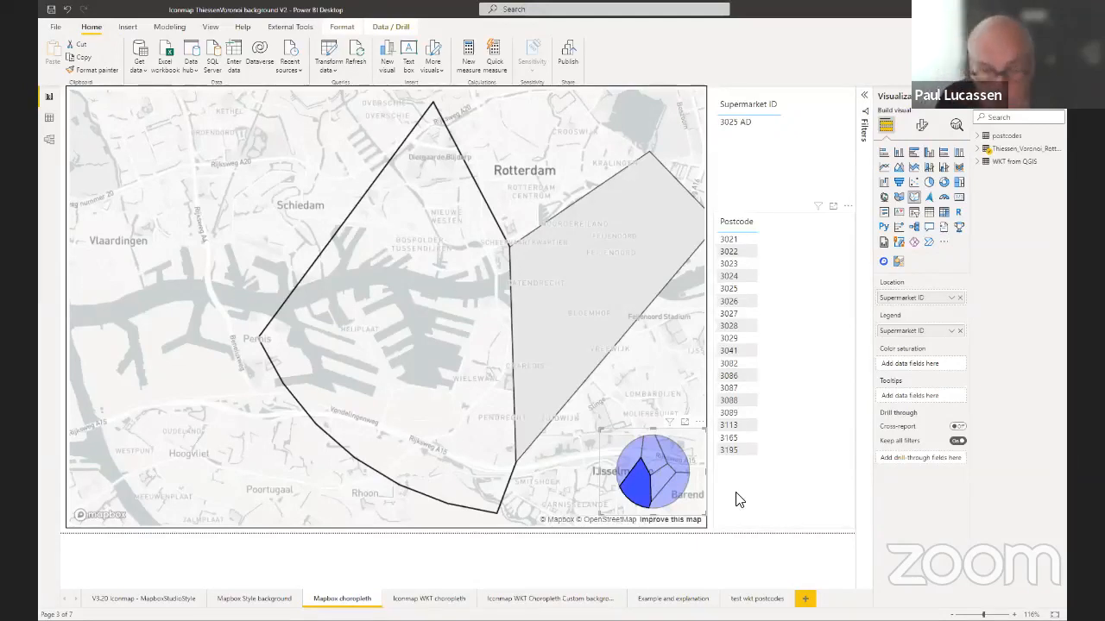
pyautogui.click(636, 486)
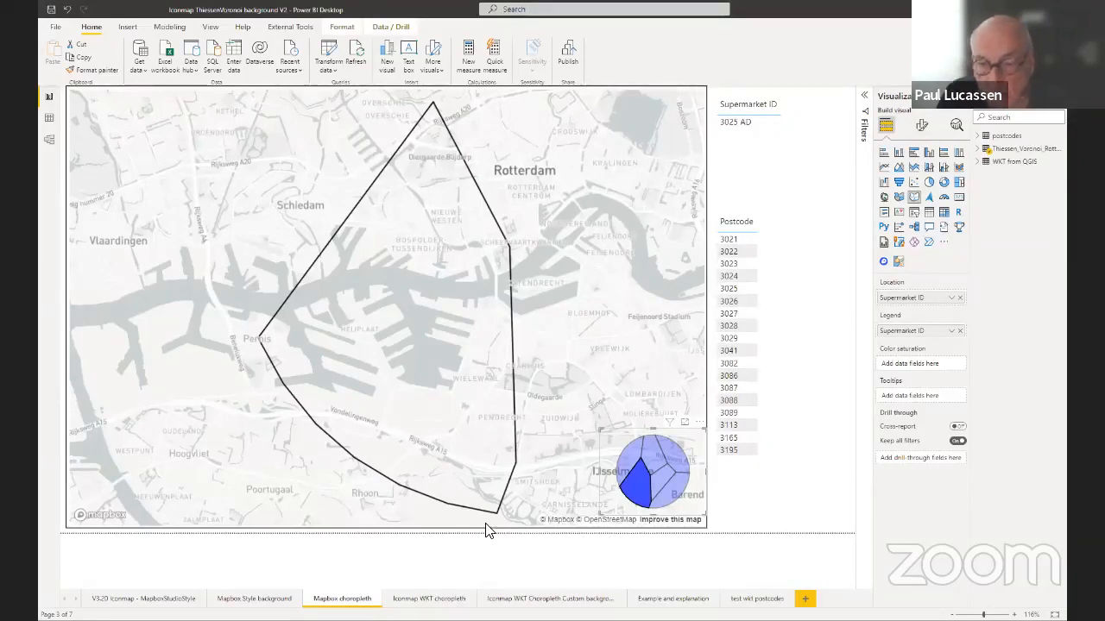
# - Return to the report finalised with isochrones, filter the bus stops by 15 and 20 kms in turn, and clear the range selection
pyautogui.hotkey('alt', 'Tab')
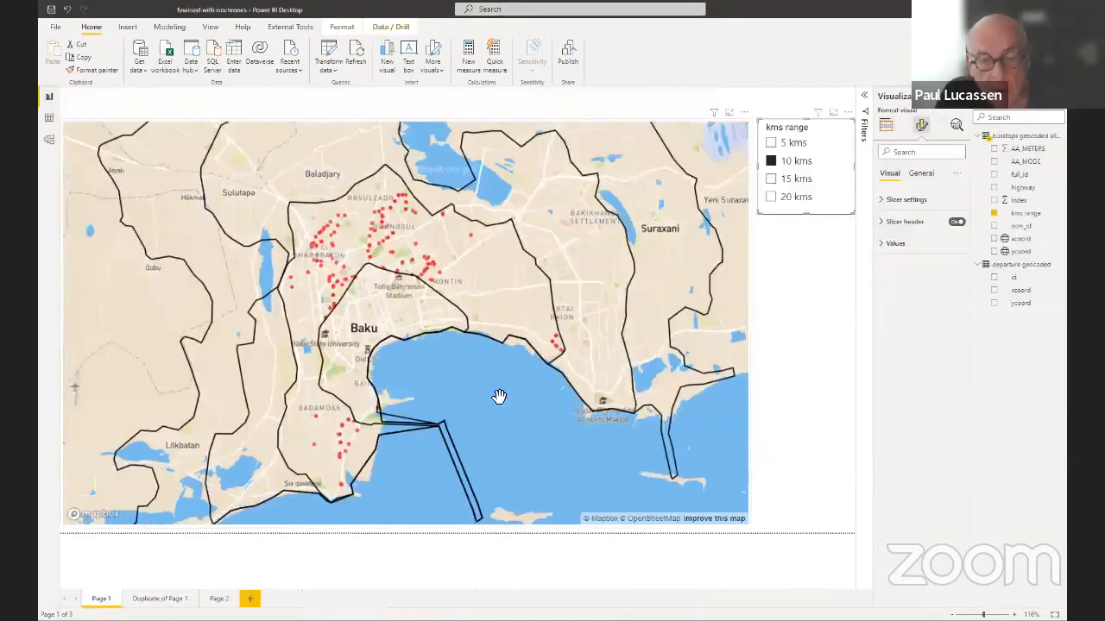
pyautogui.scroll(-2, 497, 390)
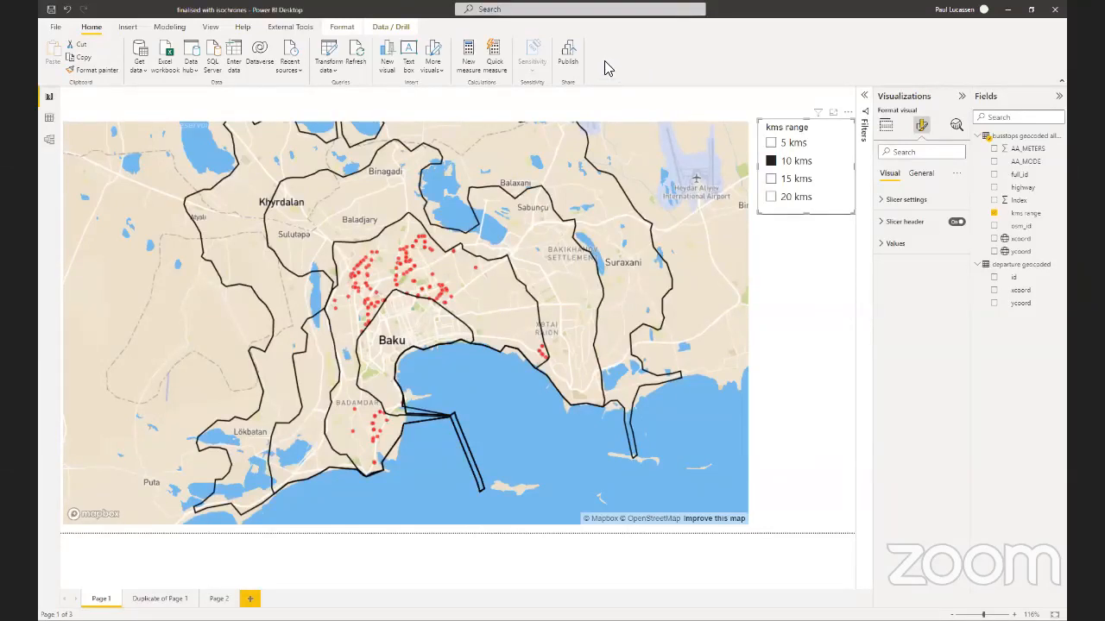
pyautogui.click(771, 178)
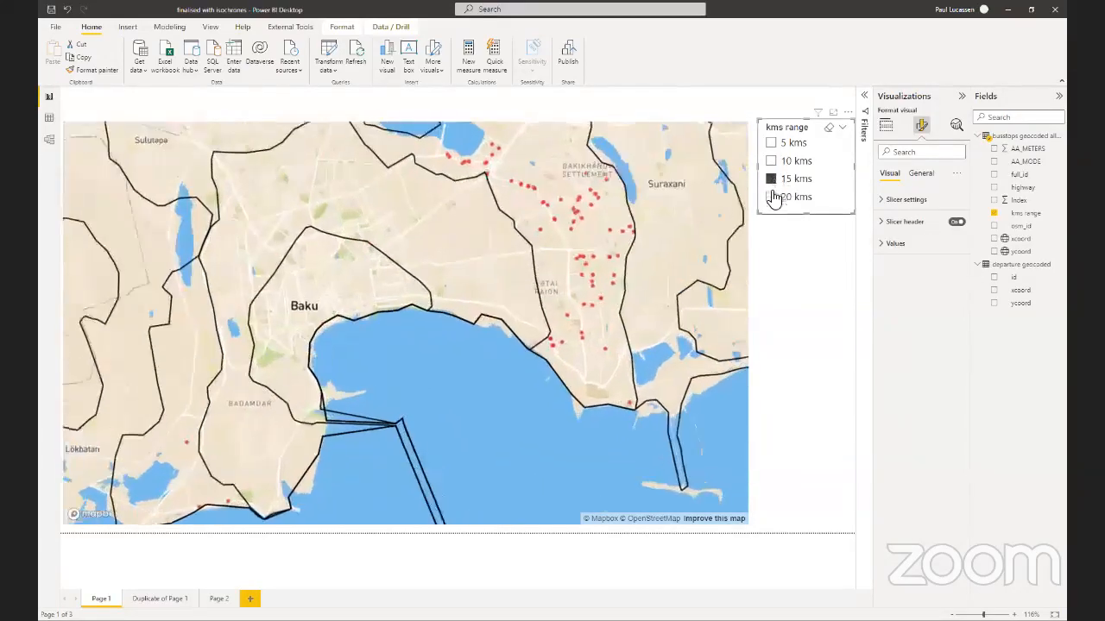
pyautogui.click(771, 197)
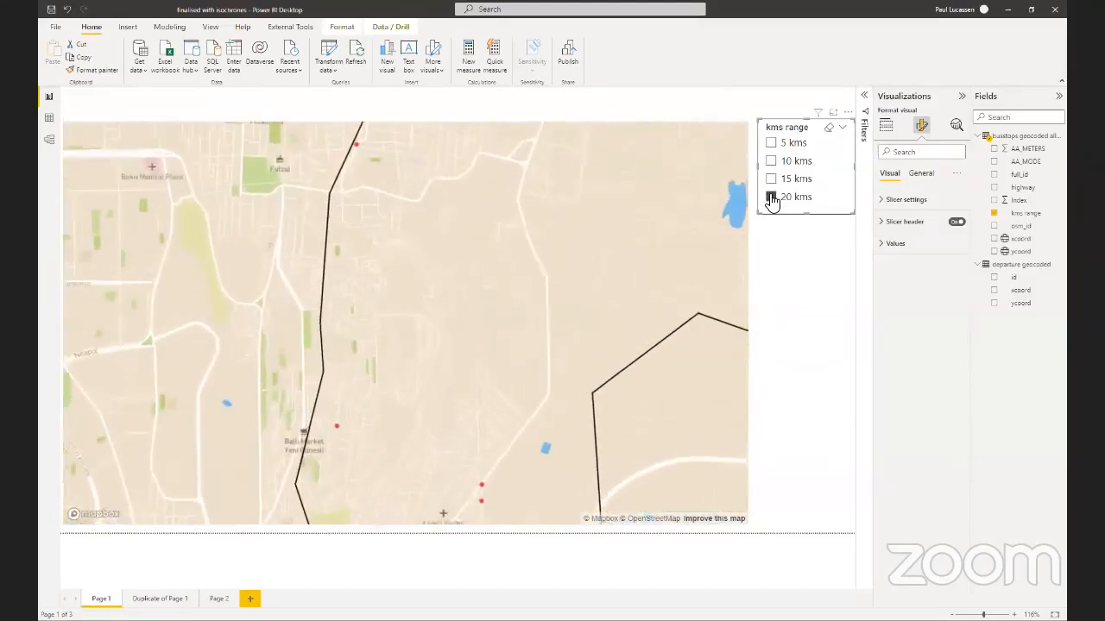
pyautogui.click(770, 197)
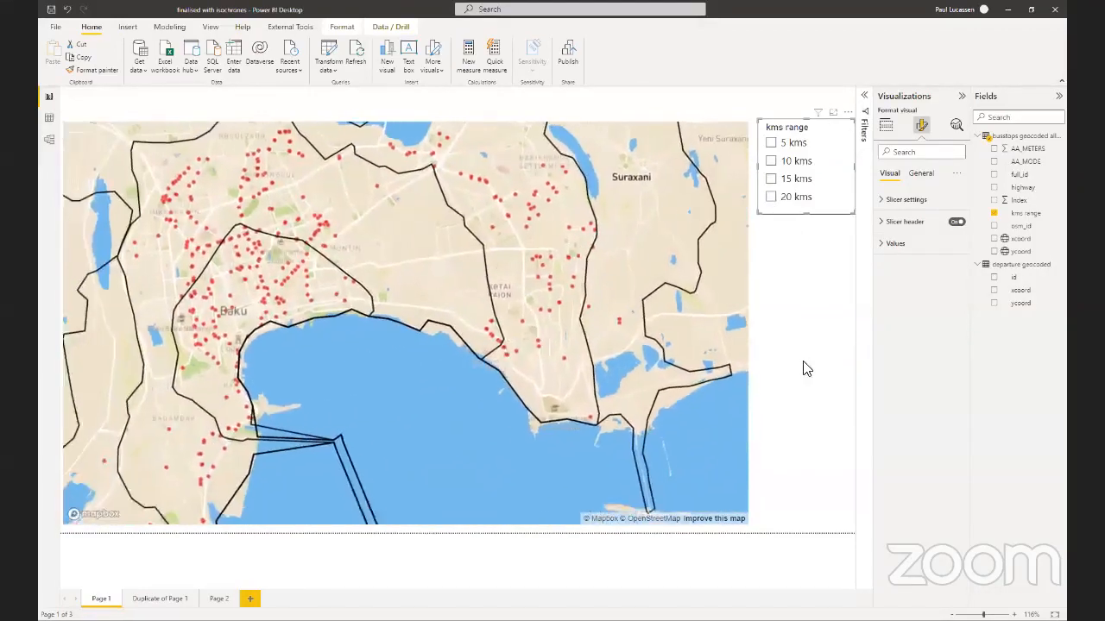